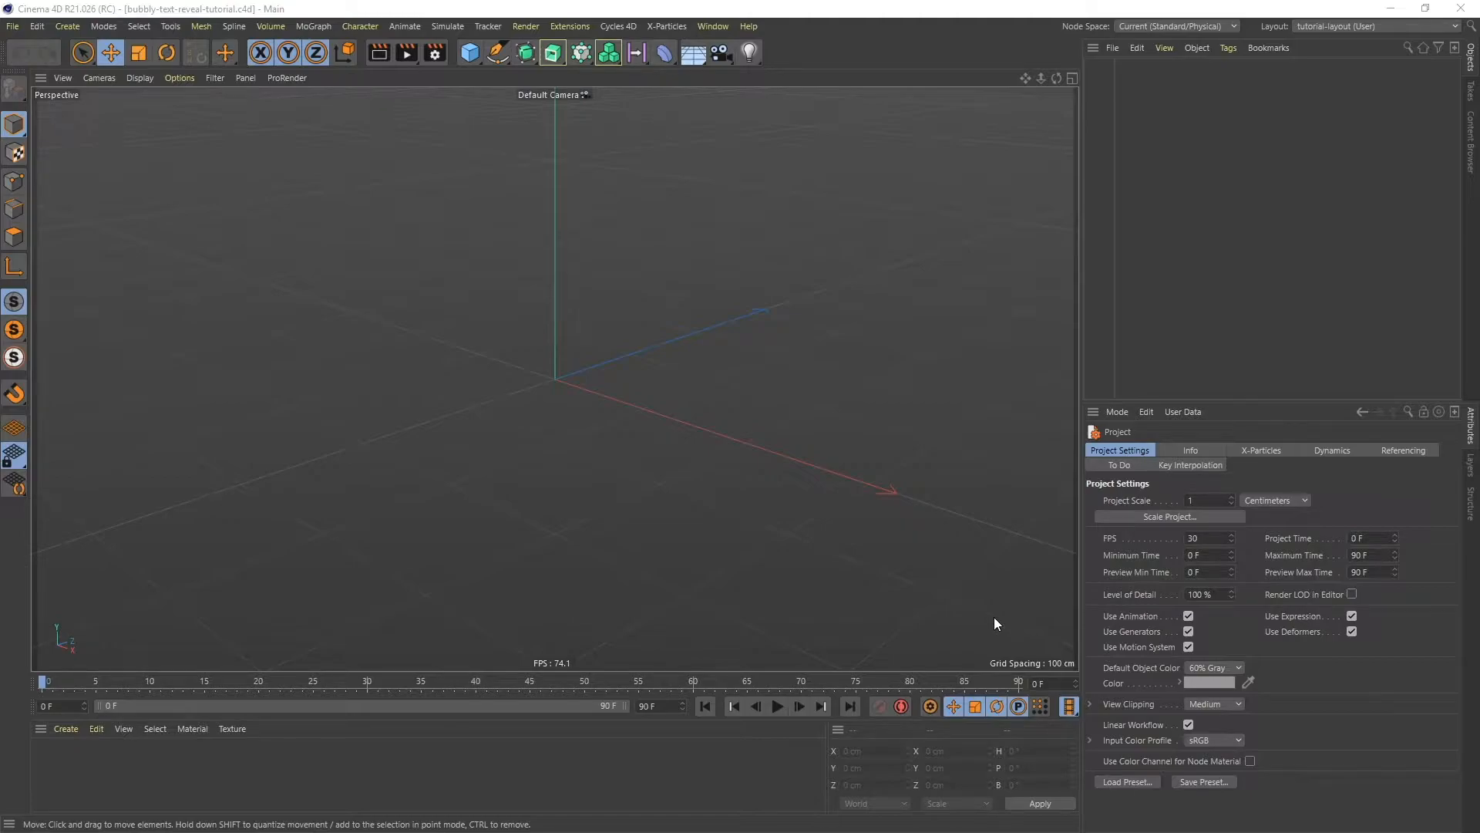
# - Add a plane primitive to the scene and set its width to 650 cm
pyautogui.click(484, 55)
pyautogui.click(604, 99)
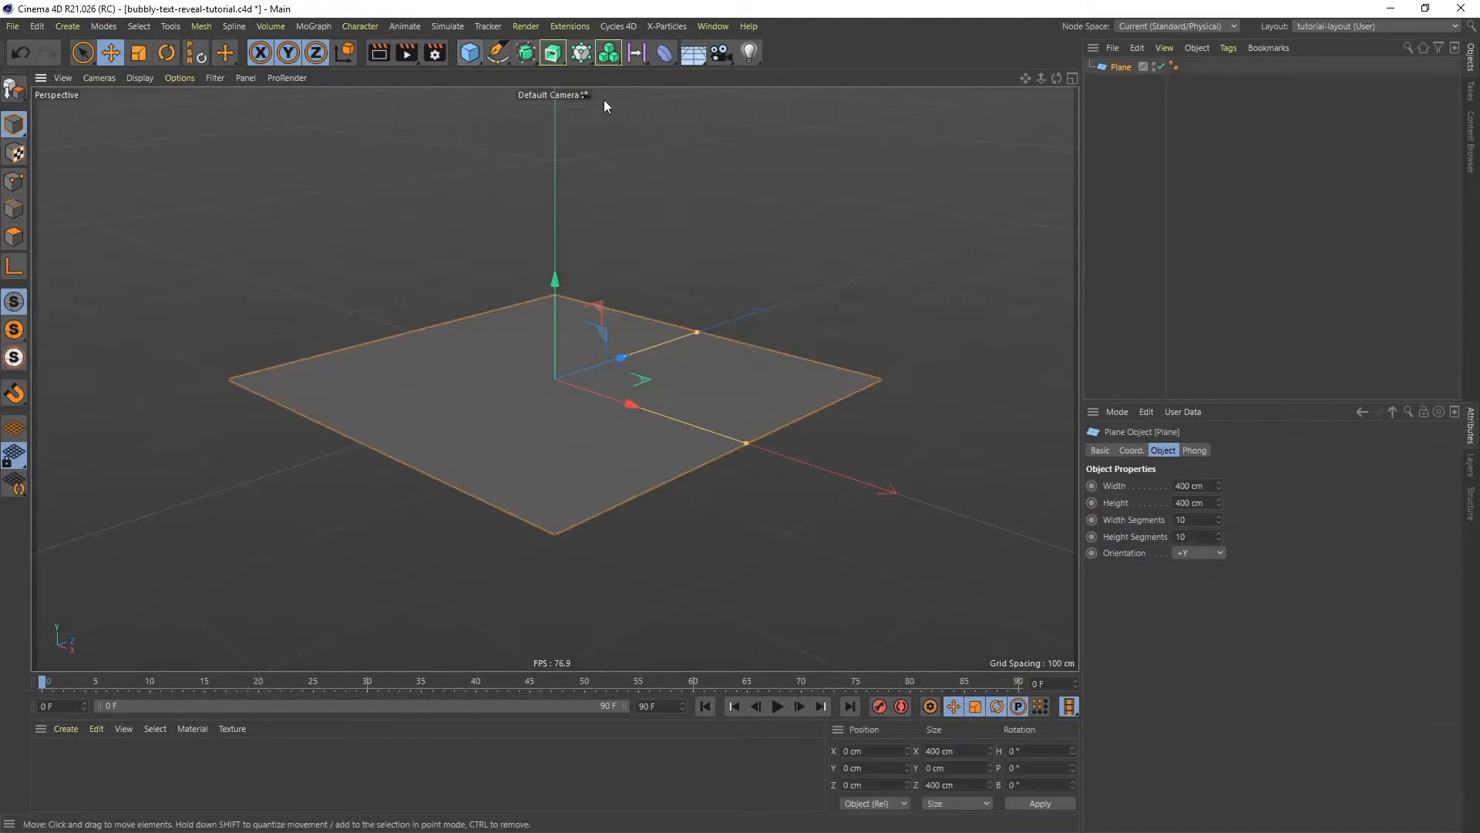
pyautogui.click(1208, 485)
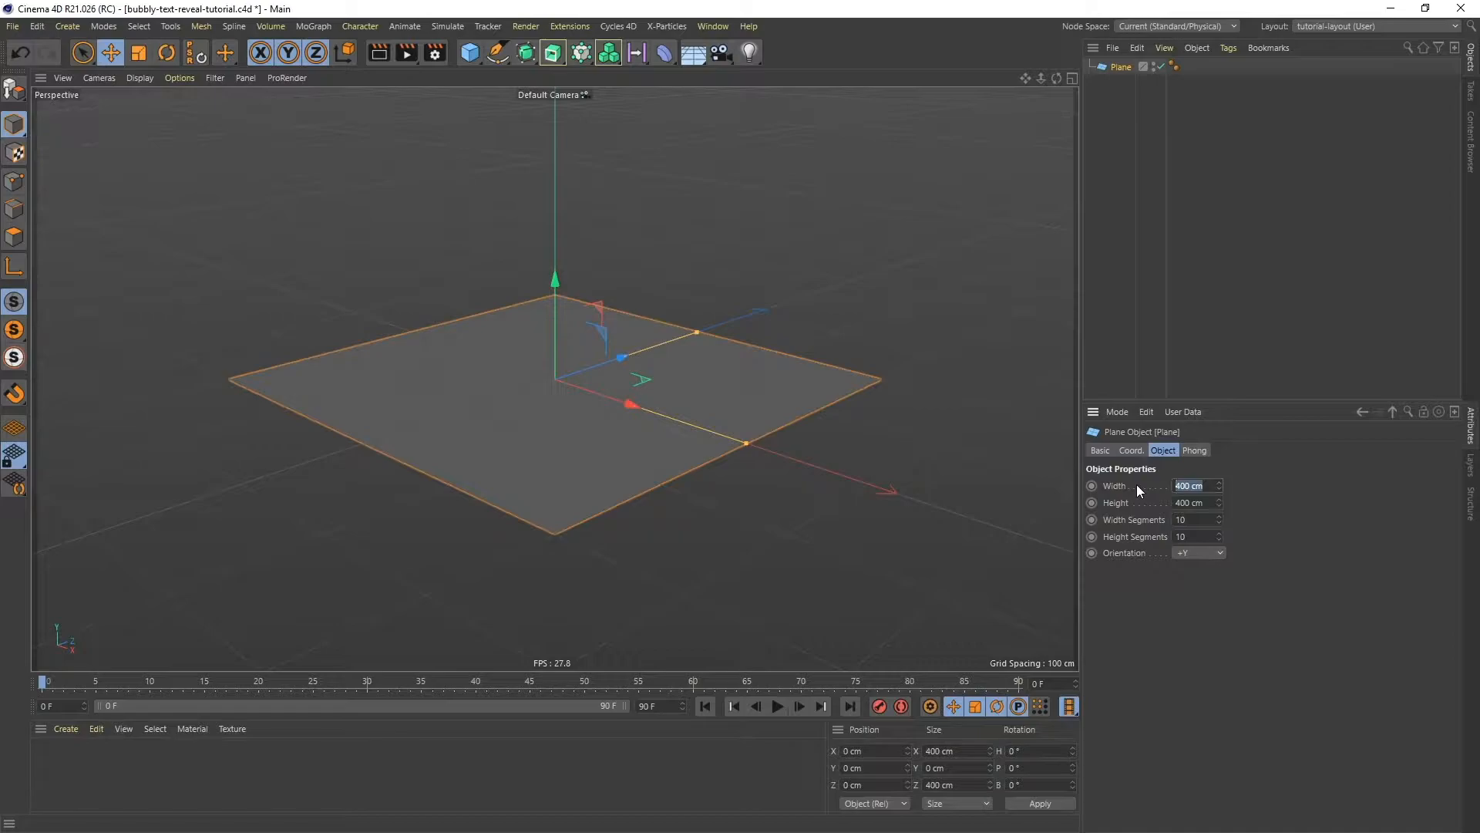
pyautogui.write('650')
pyautogui.press('Return')
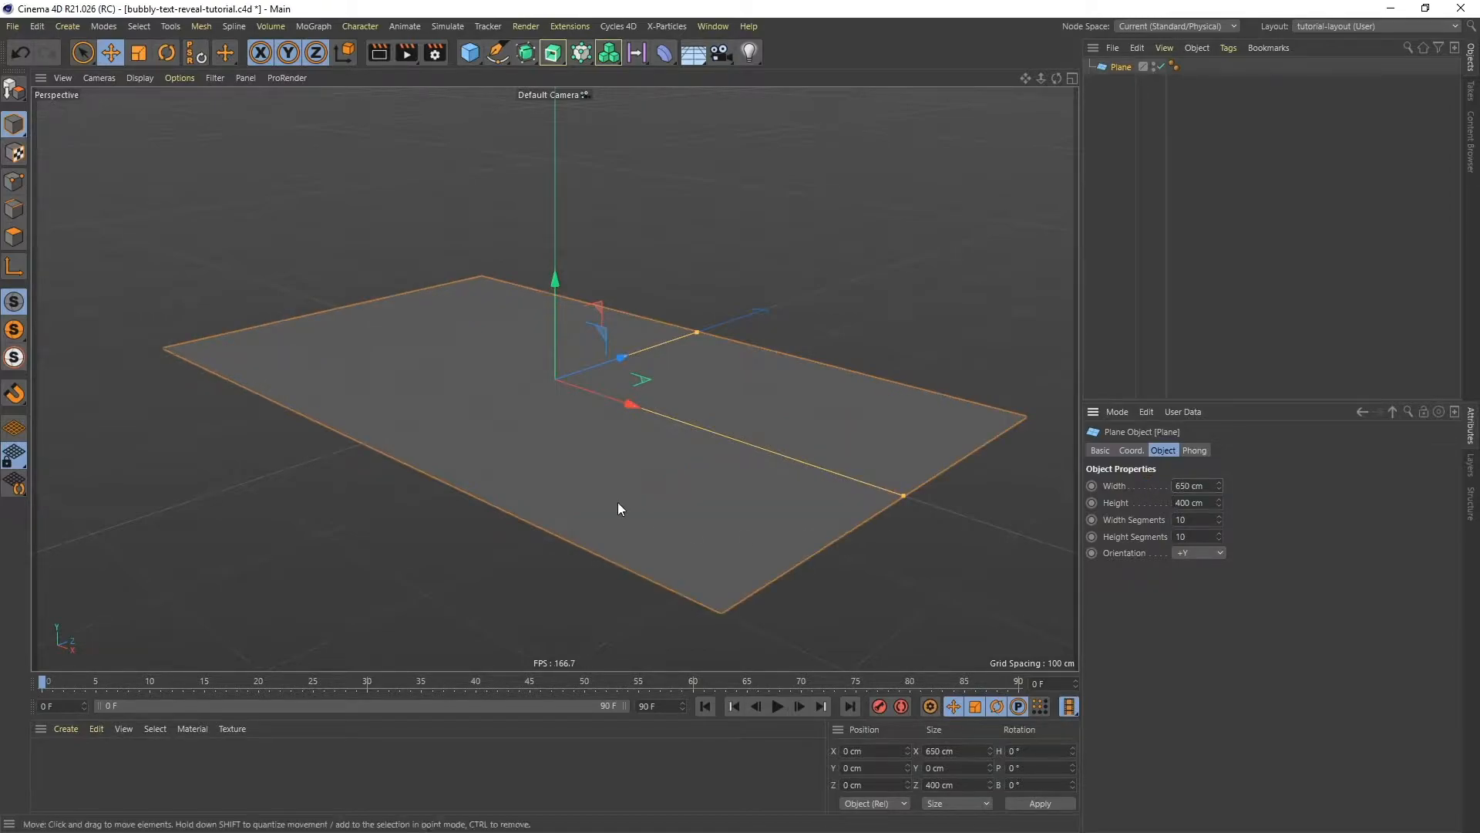
# - Switch the viewport display to Gouraud Shading (Lines) to show the plane's segments
pyautogui.keyDown('alt'); pyautogui.moveTo(466, 415); pyautogui.dragTo(563, 431); pyautogui.keyUp('alt')
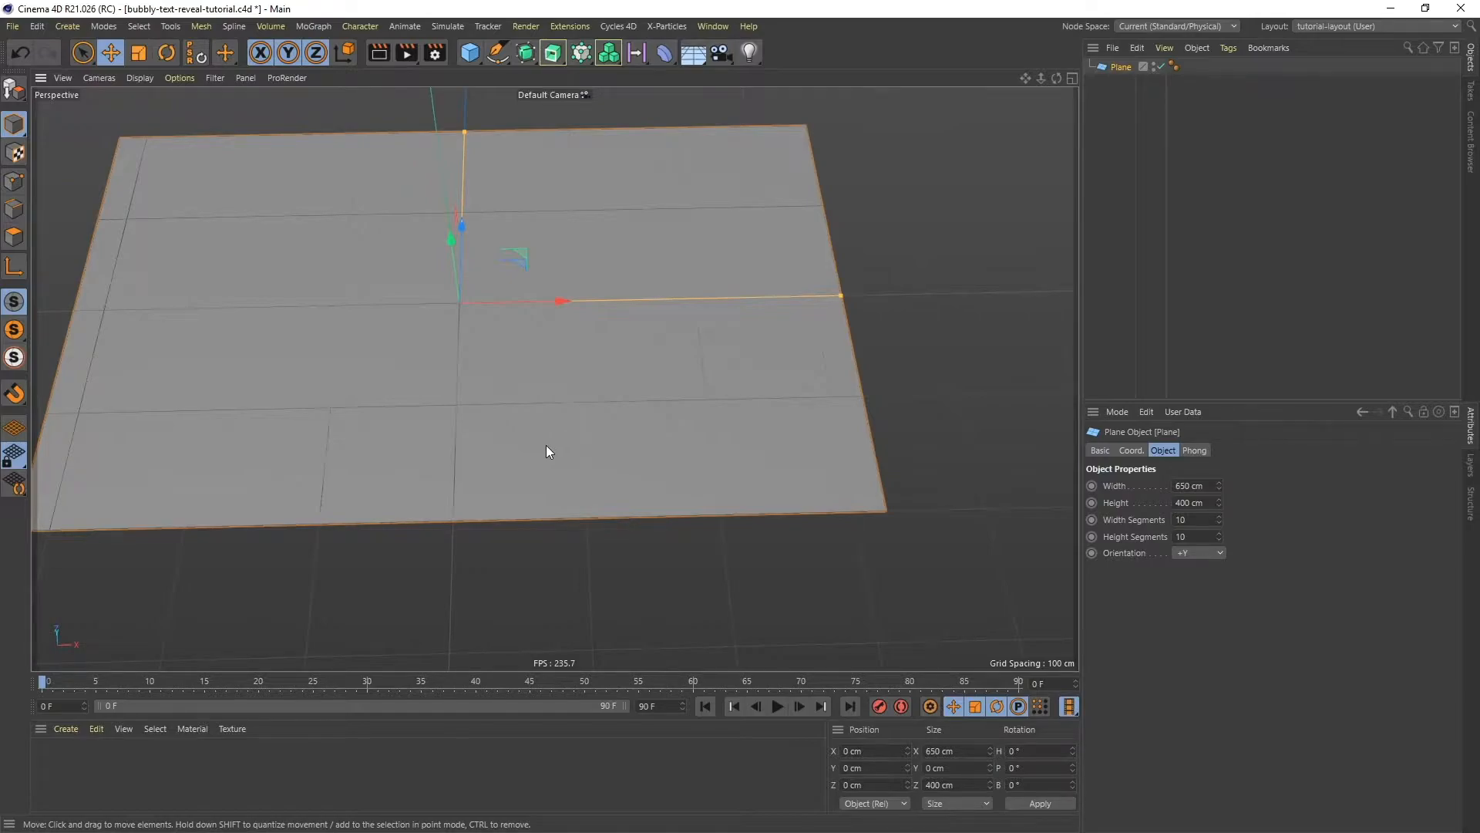
pyautogui.click(139, 78)
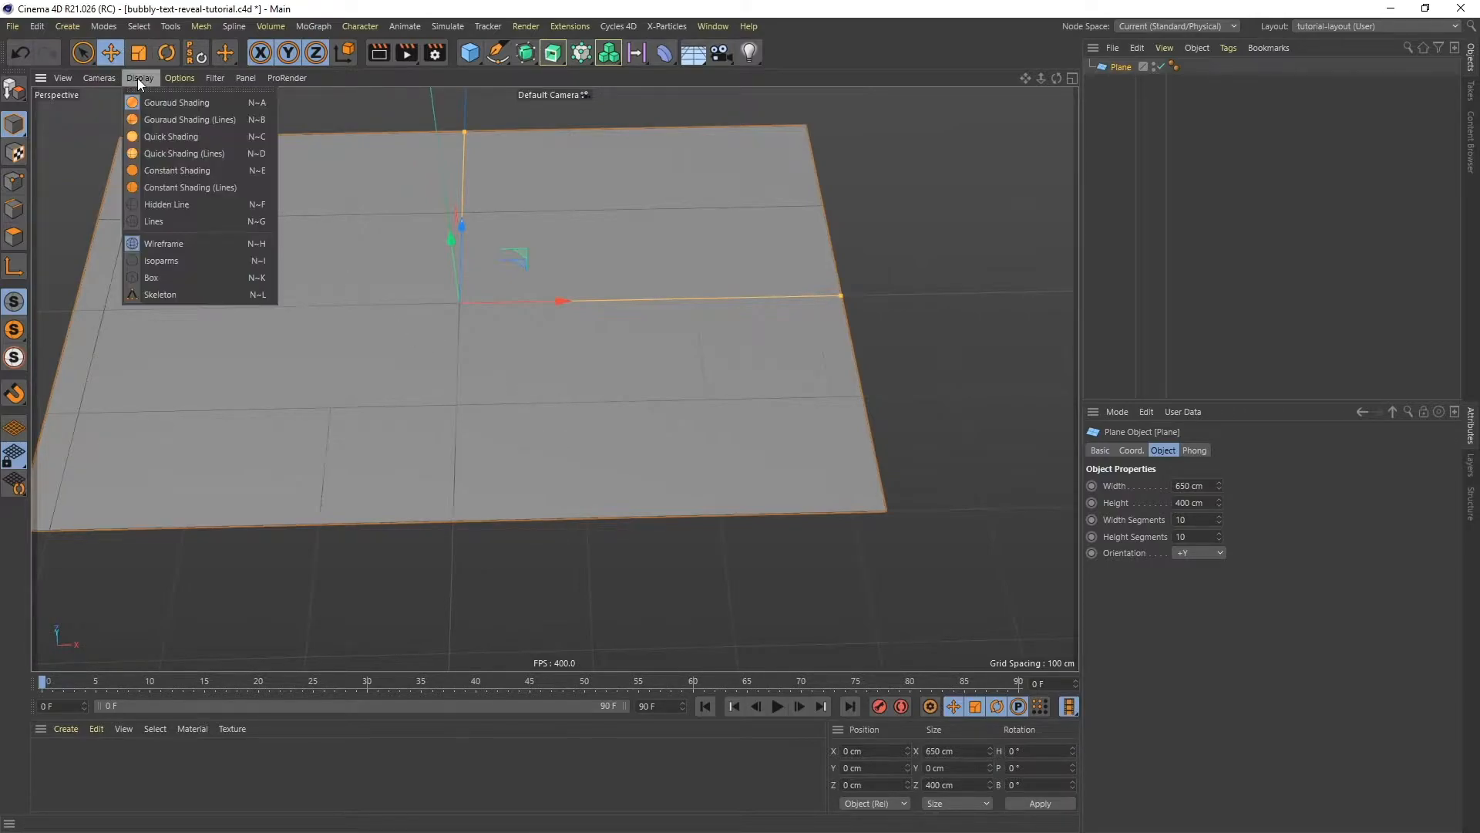
pyautogui.click(192, 120)
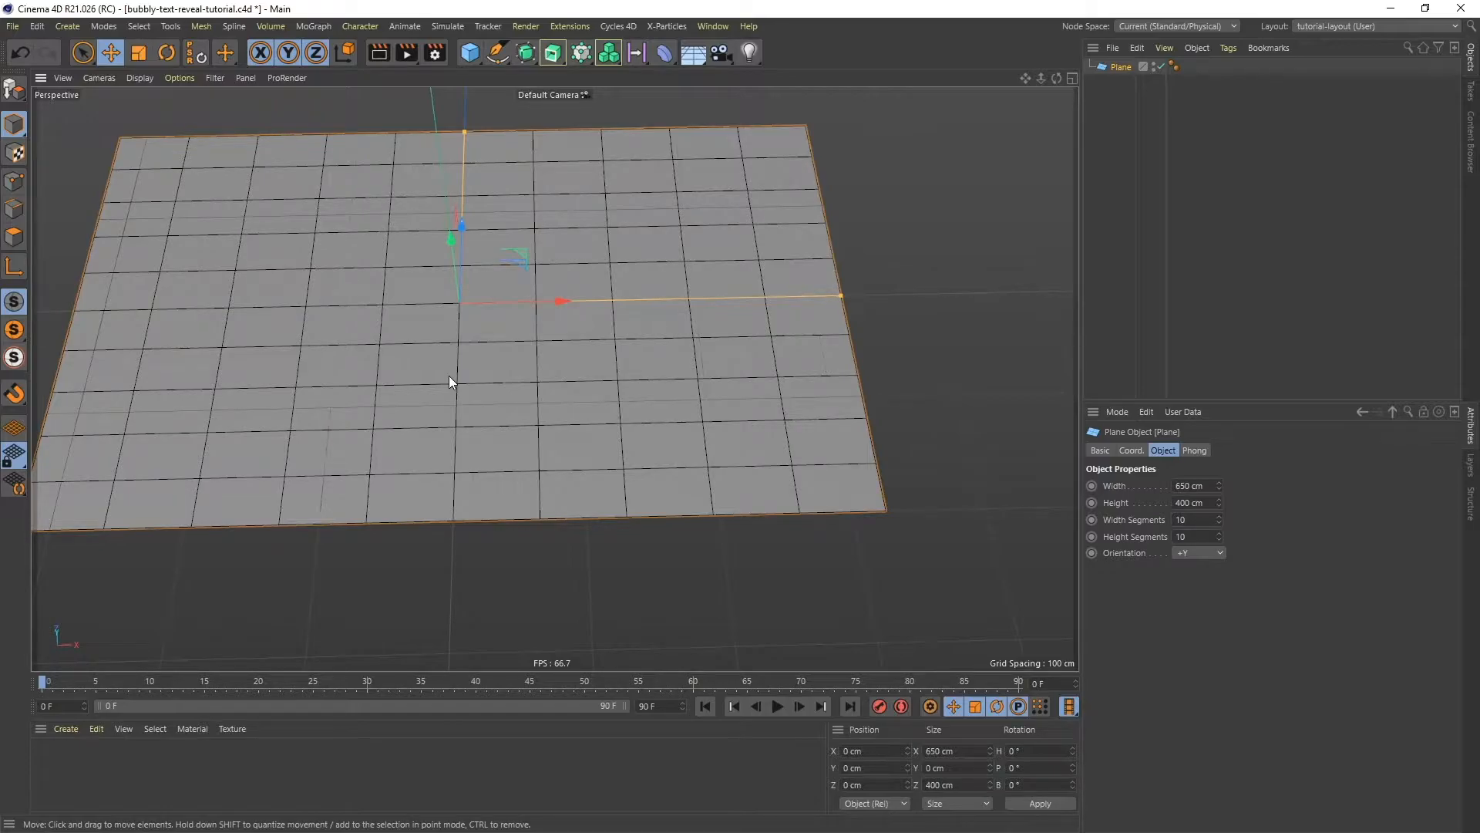
# - Set the plane's width segments to 300 and its height segments to 200
pyautogui.click(1200, 519)
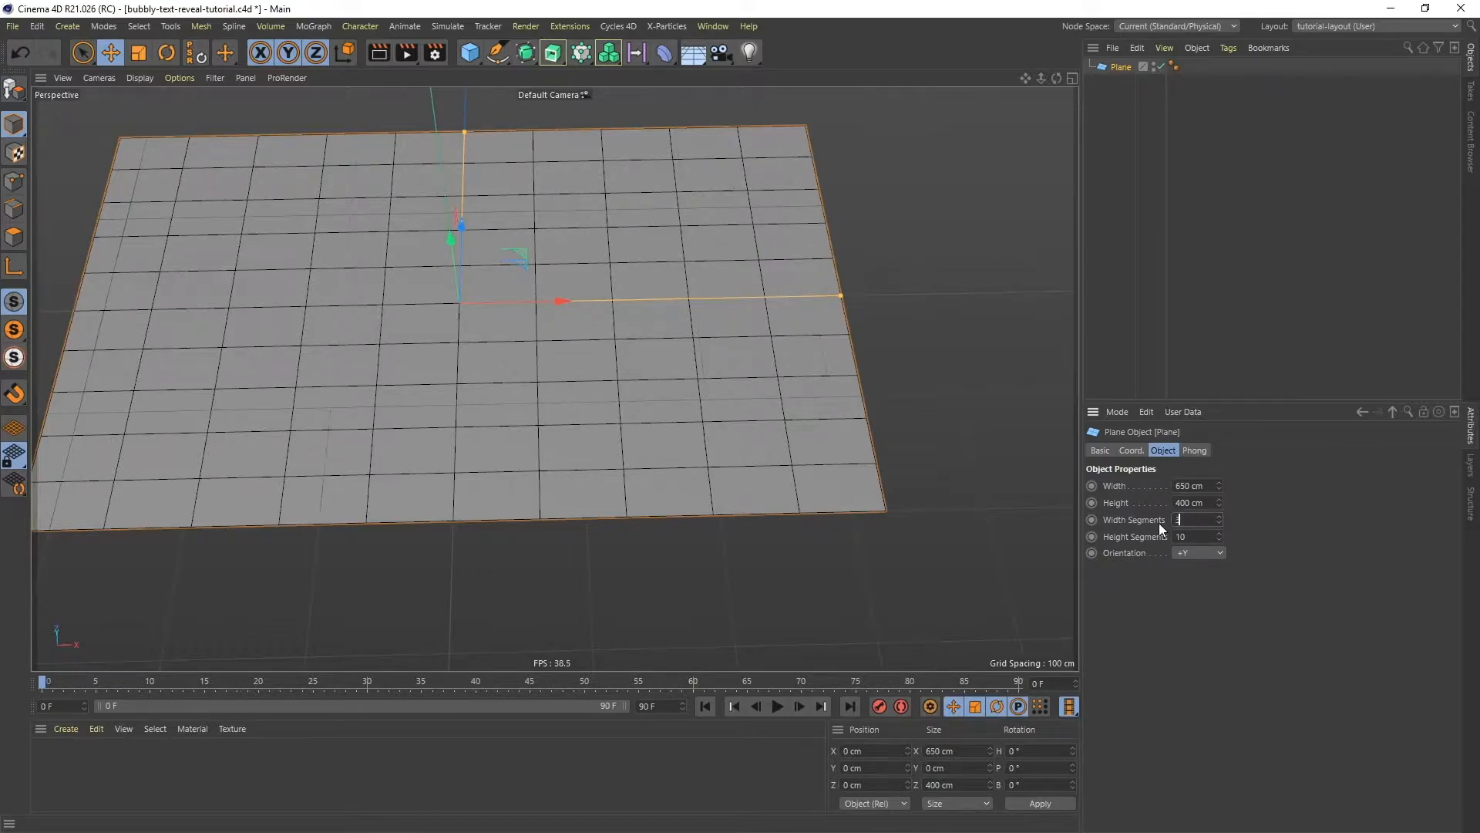
pyautogui.press('Tab')
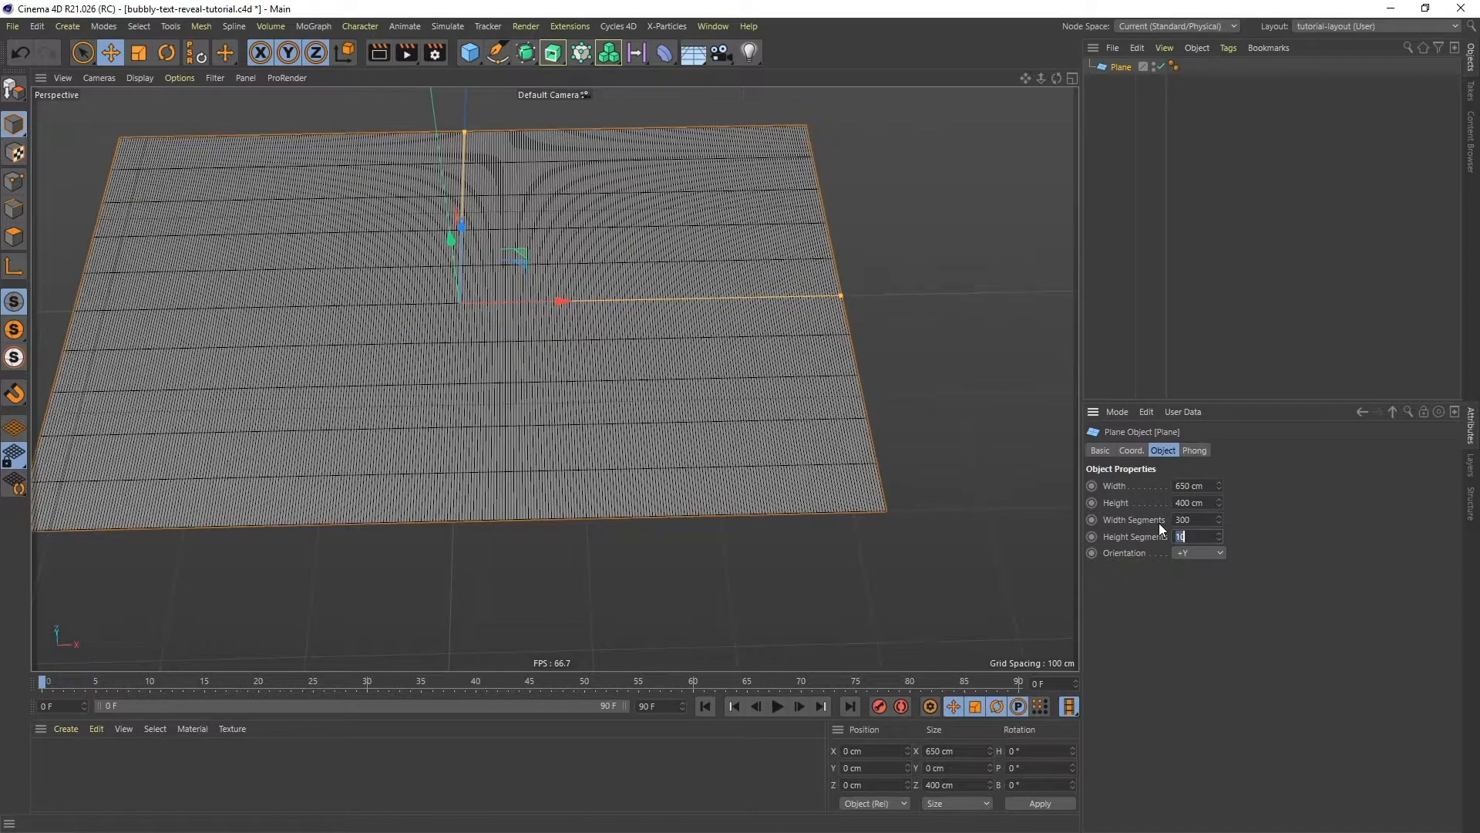
pyautogui.press('Return')
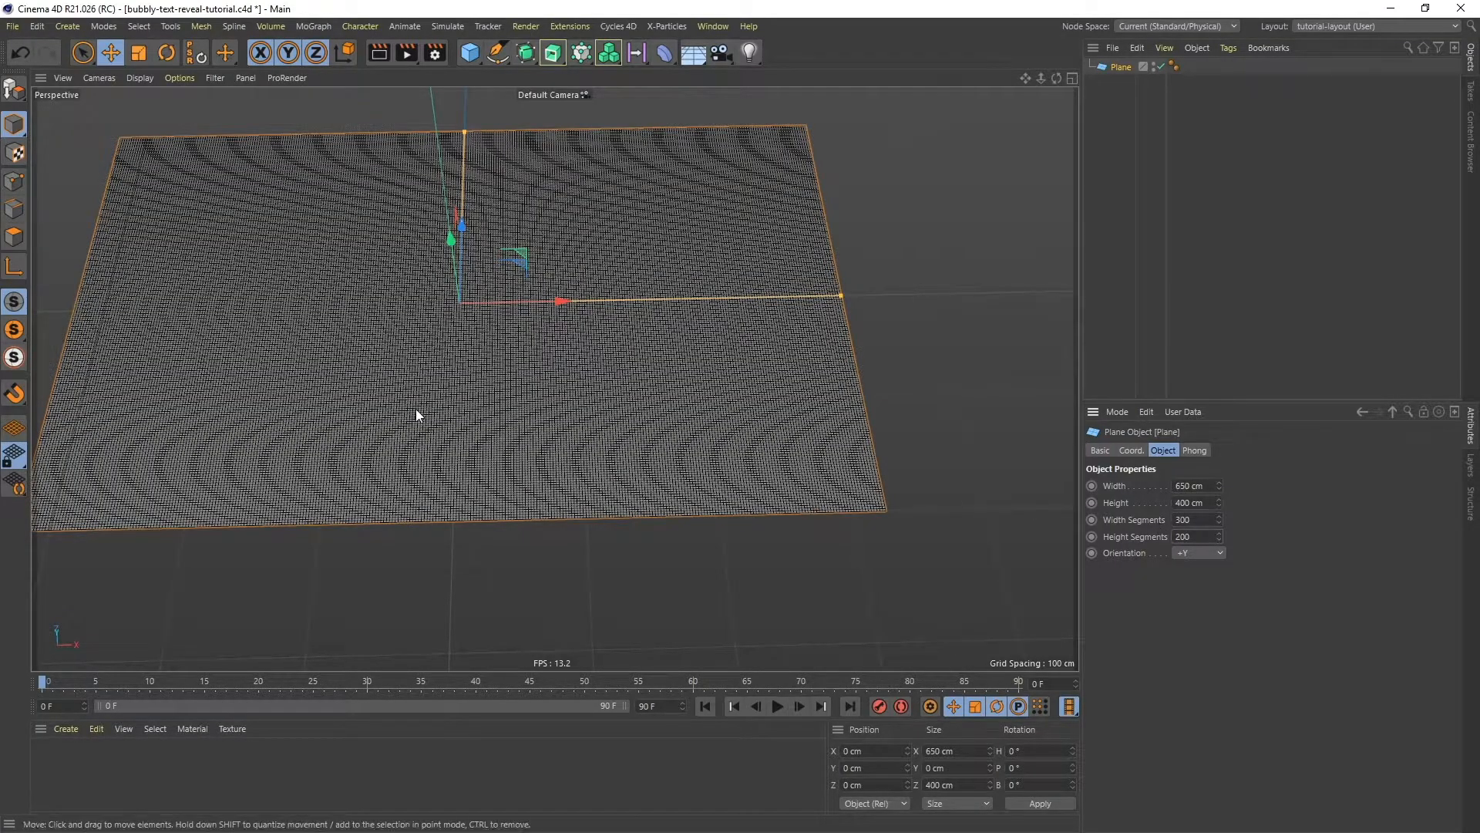
# - Make the plane a child of a new Subdivision Surface and set the viewport display to Gouraud Shading without lines
pyautogui.scroll(10, 431, 420)
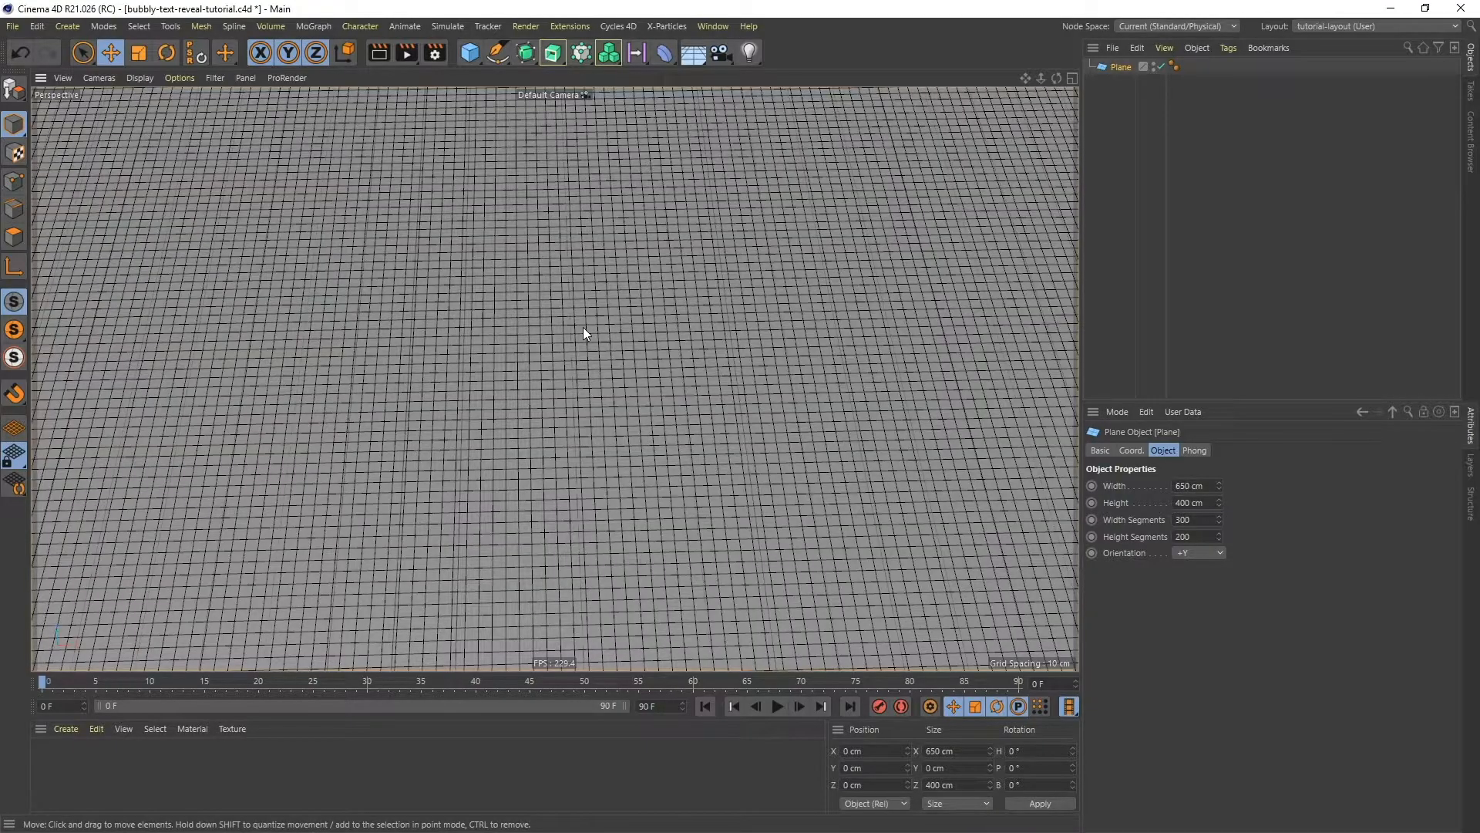
pyautogui.keyDown('alt'); pyautogui.moveTo(582, 317); pyautogui.dragTo(569, 457, button='right'); pyautogui.keyUp('alt')
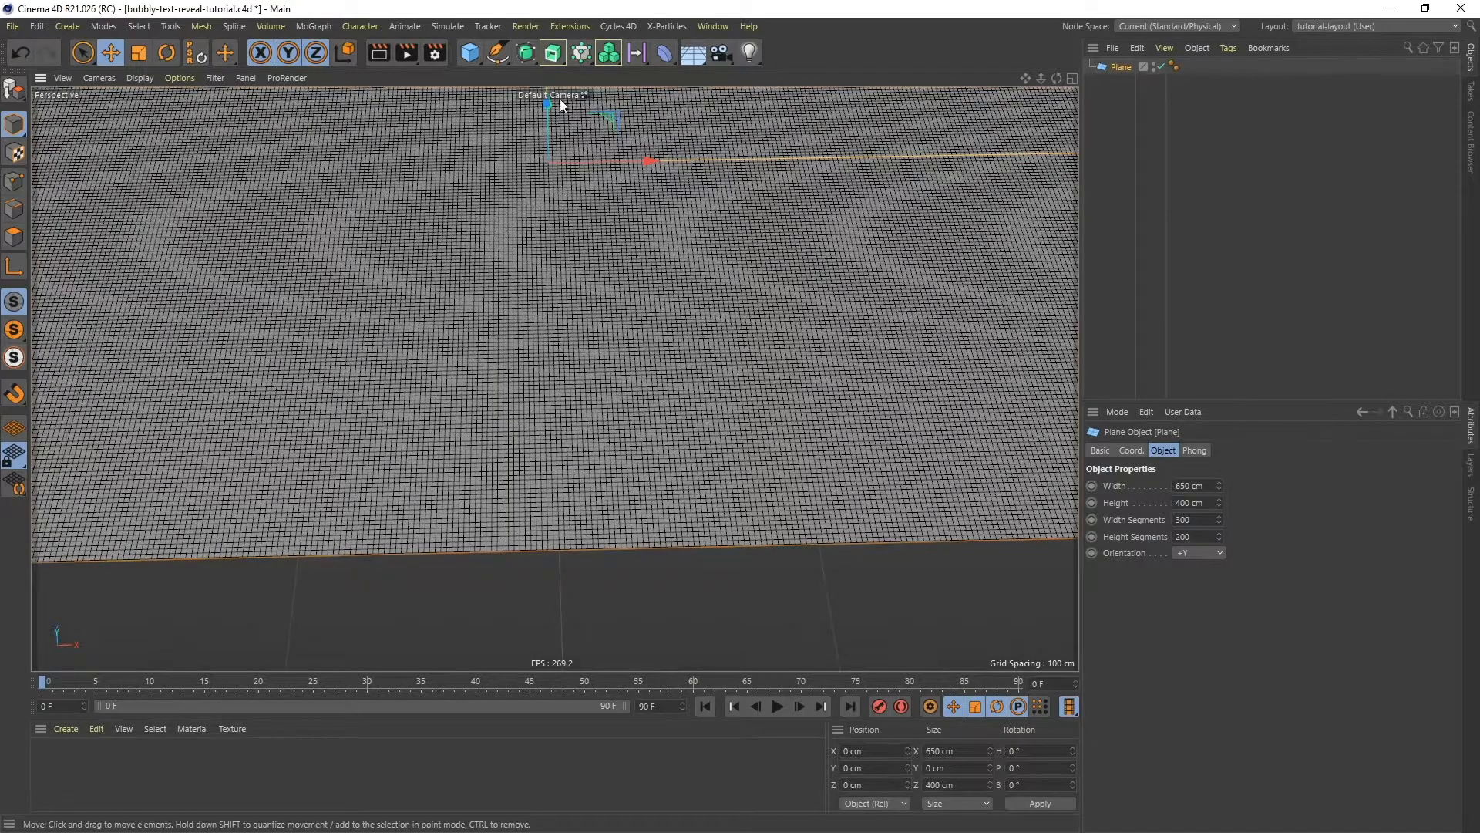
pyautogui.keyDown('alt'); pyautogui.click(530, 53); pyautogui.keyUp('alt')
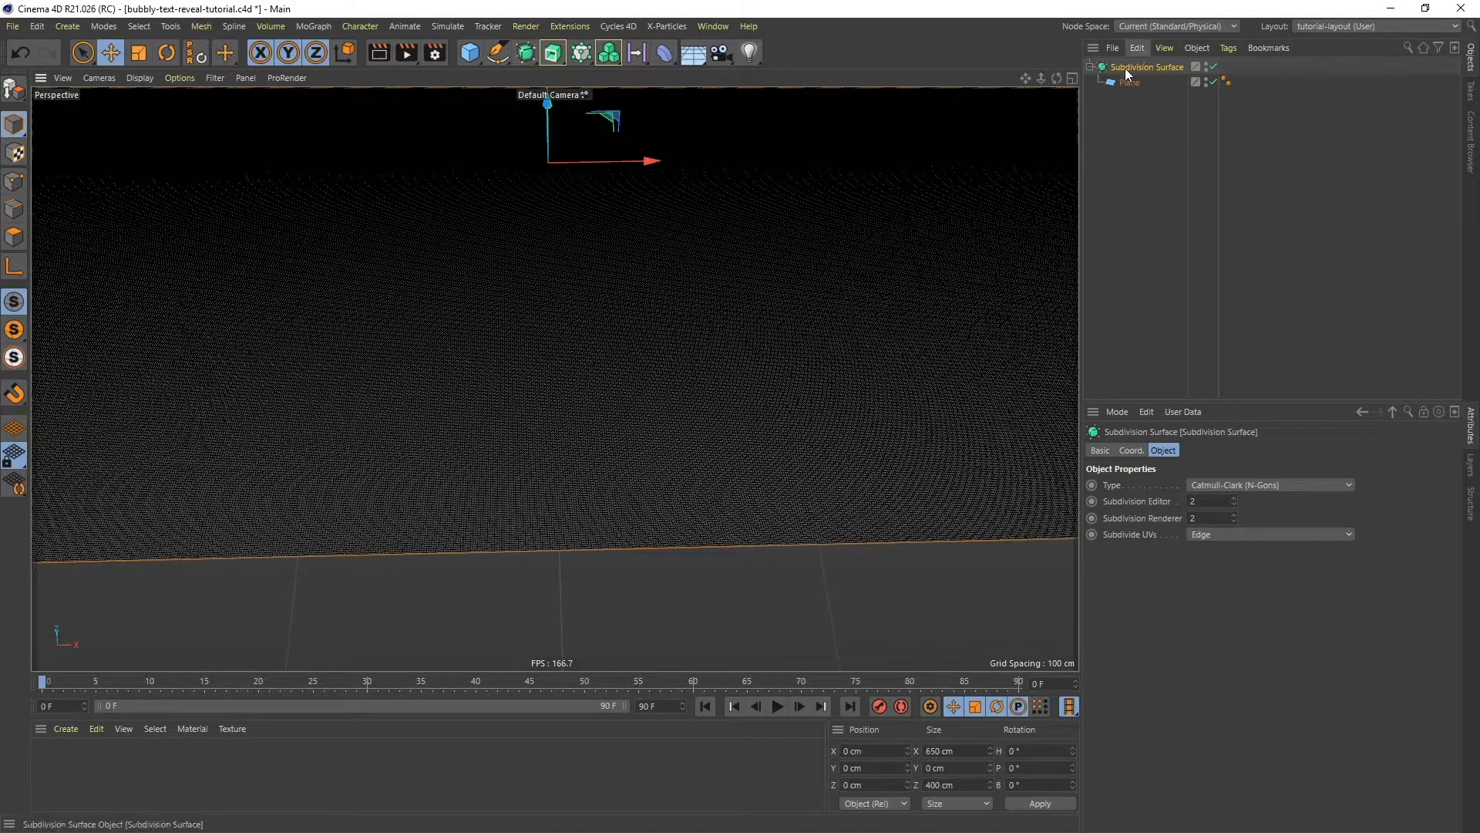
pyautogui.keyDown('alt'); pyautogui.moveTo(656, 316); pyautogui.dragTo(696, 397); pyautogui.keyUp('alt')
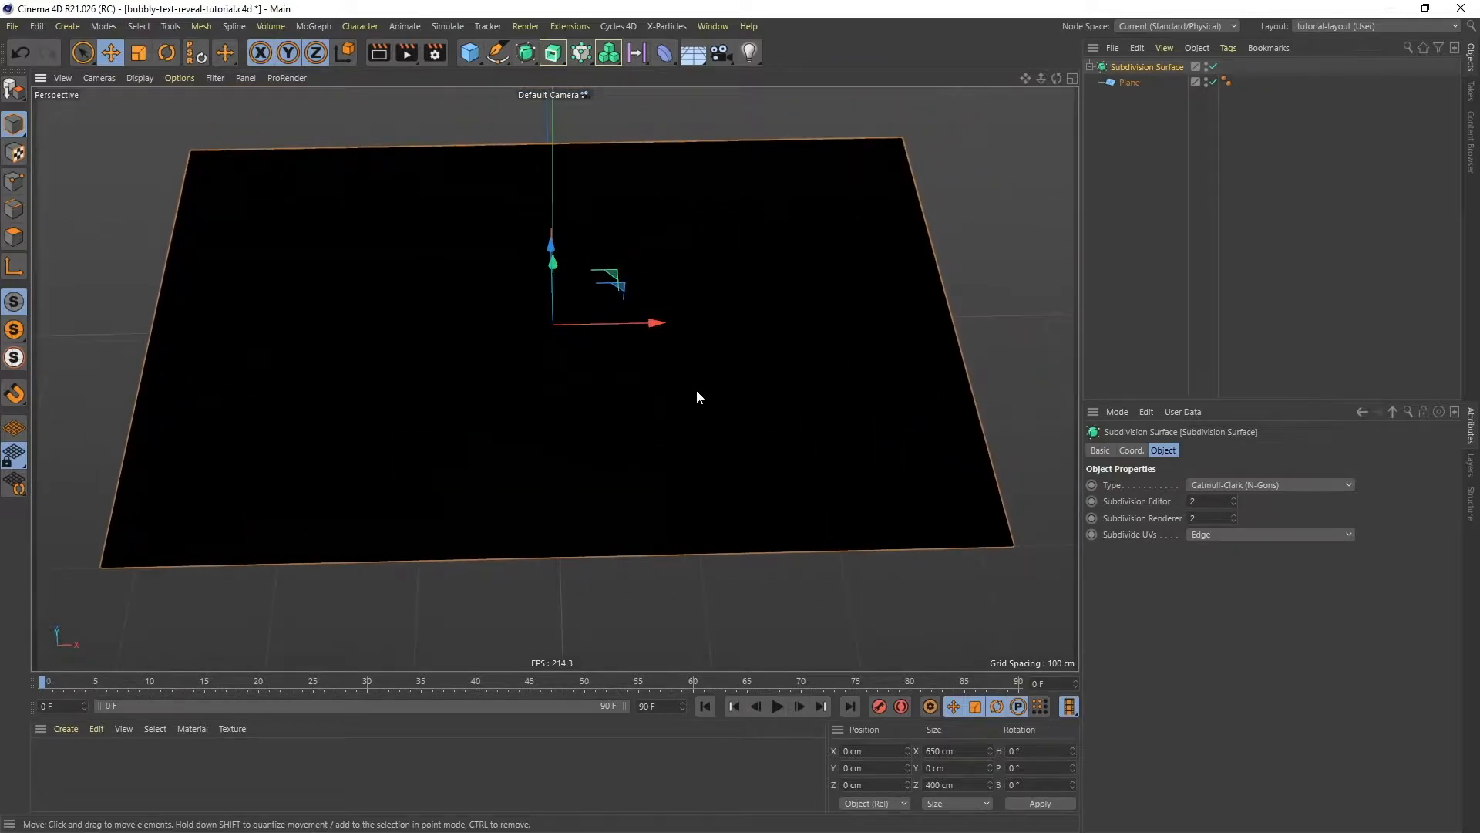
pyautogui.click(140, 78)
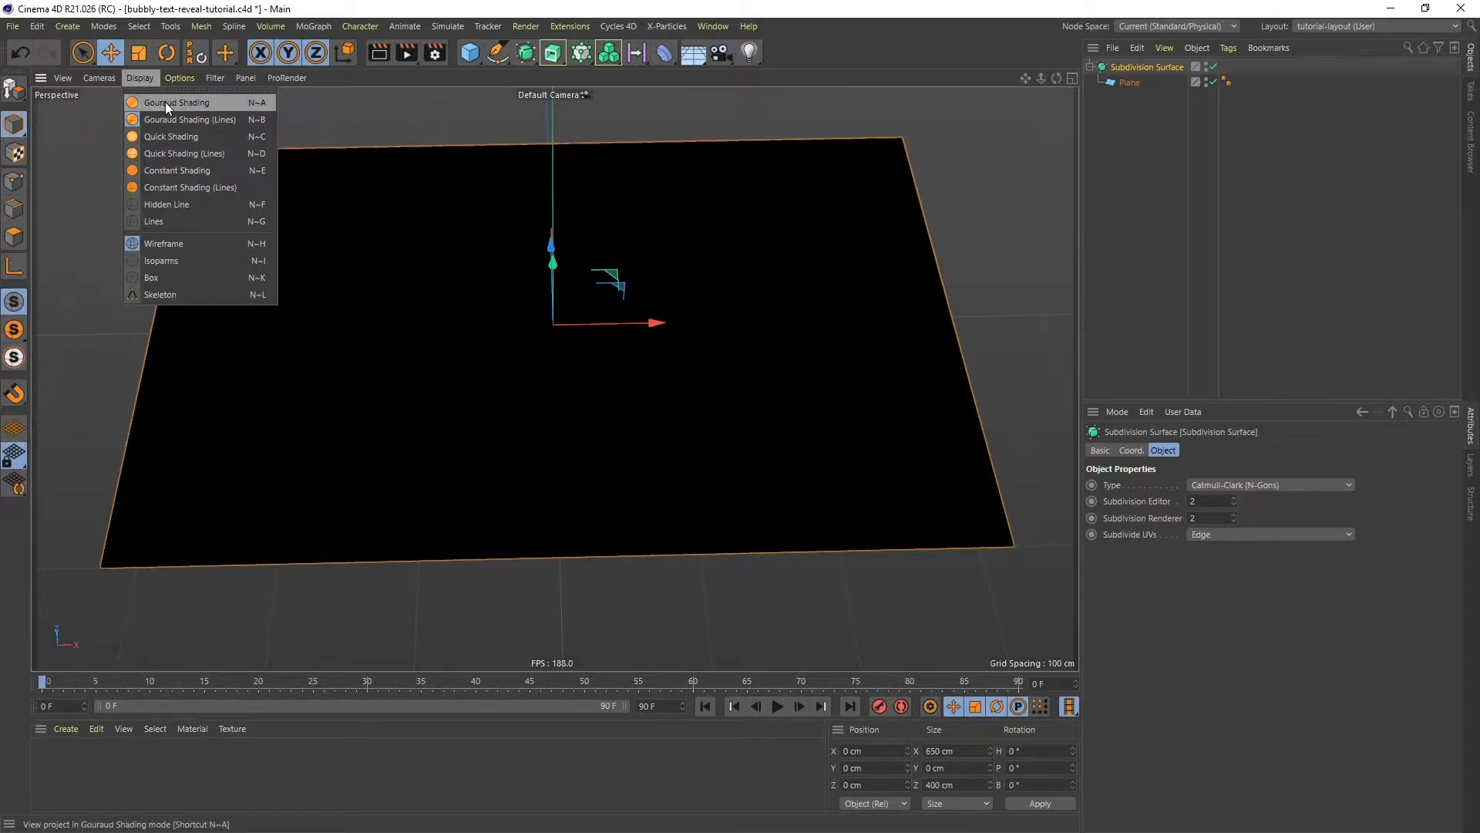
pyautogui.click(165, 102)
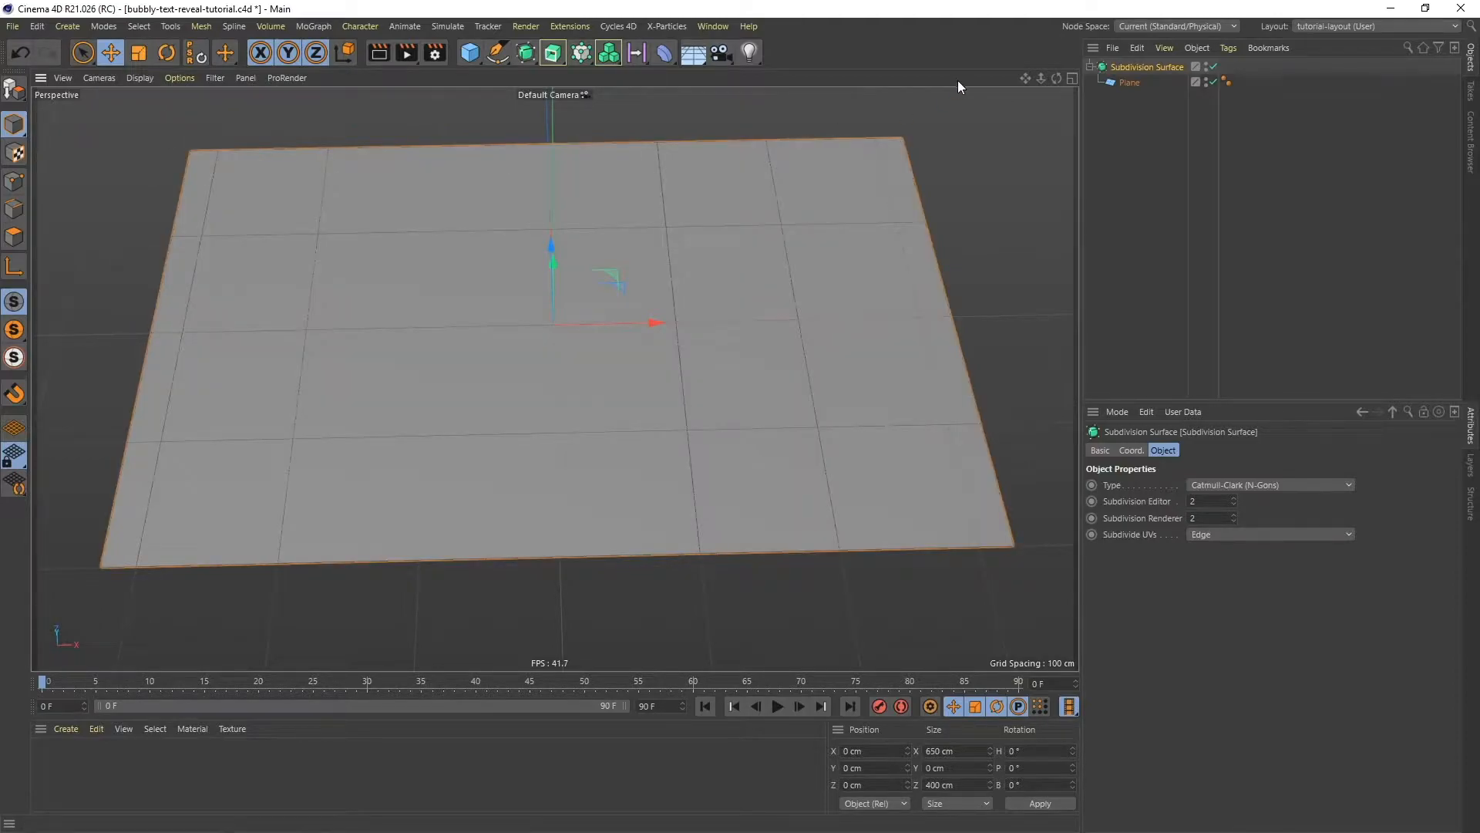
# - Rename the Subdivision Surface object to SDS Plane
pyautogui.doubleClick(1141, 67)
pyautogui.write('SDS Plane')
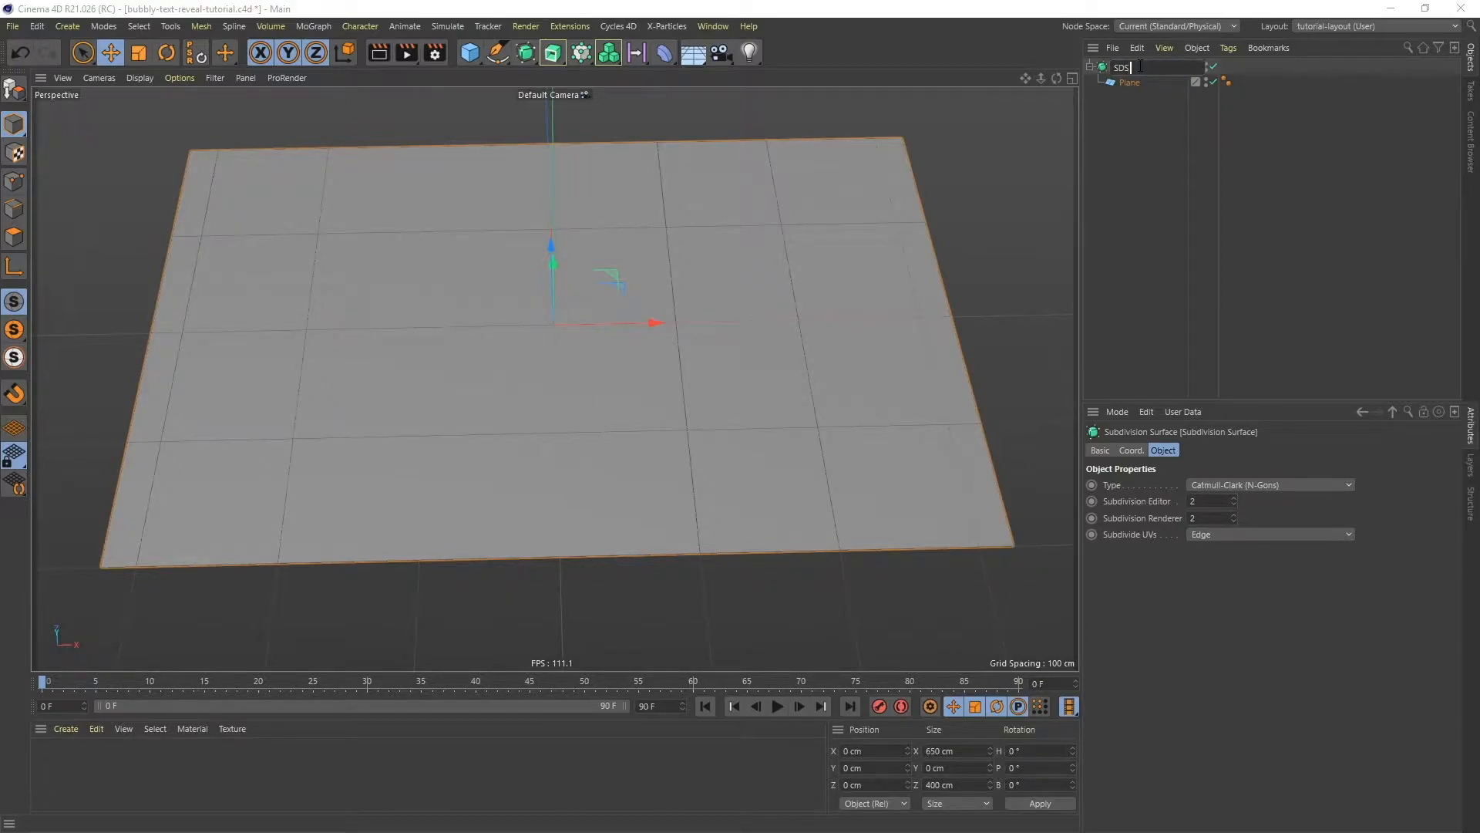
pyautogui.press('Return')
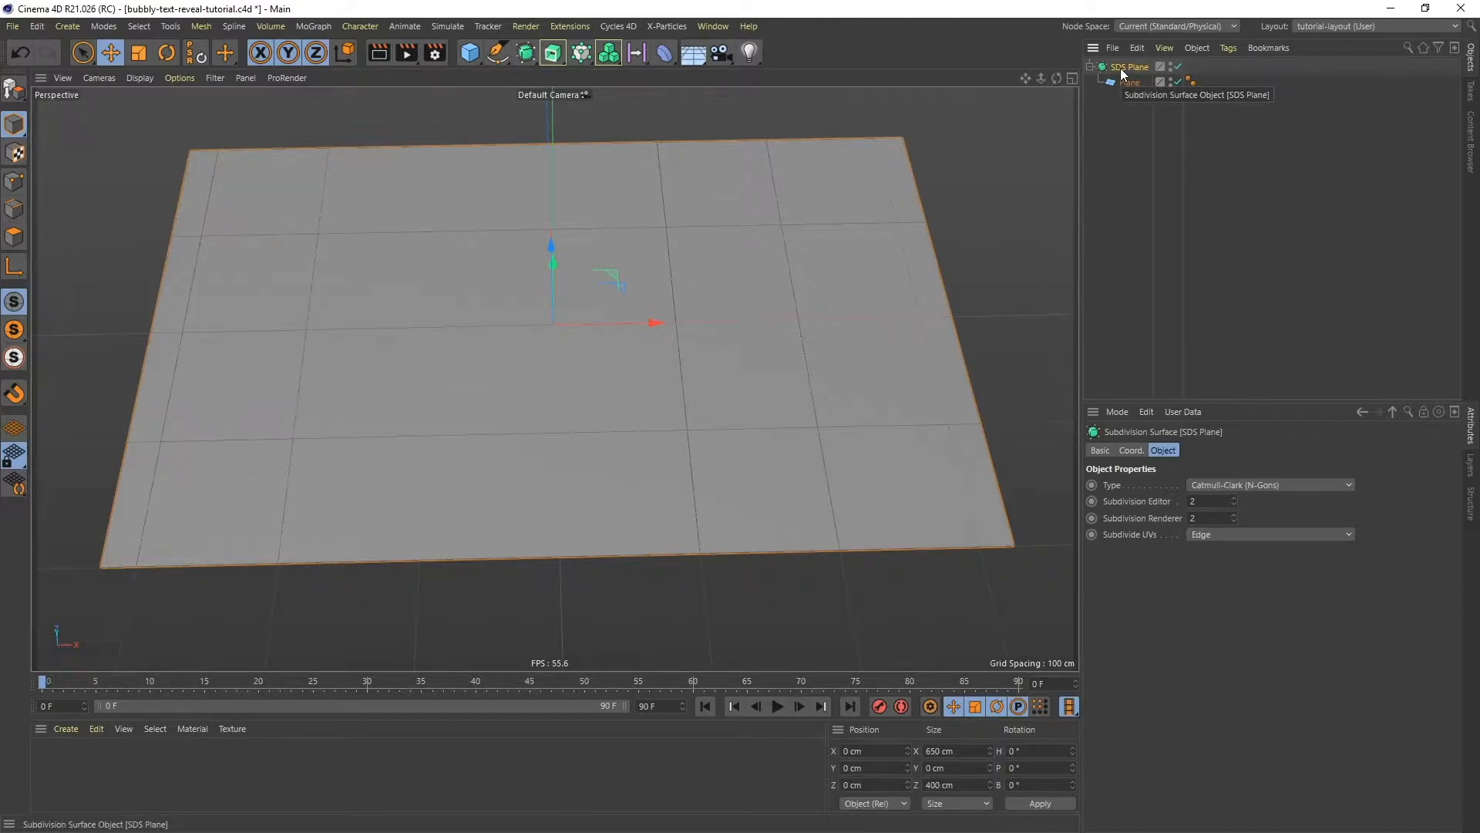
# - Add a null object and name it Displace plane
pyautogui.click(484, 54)
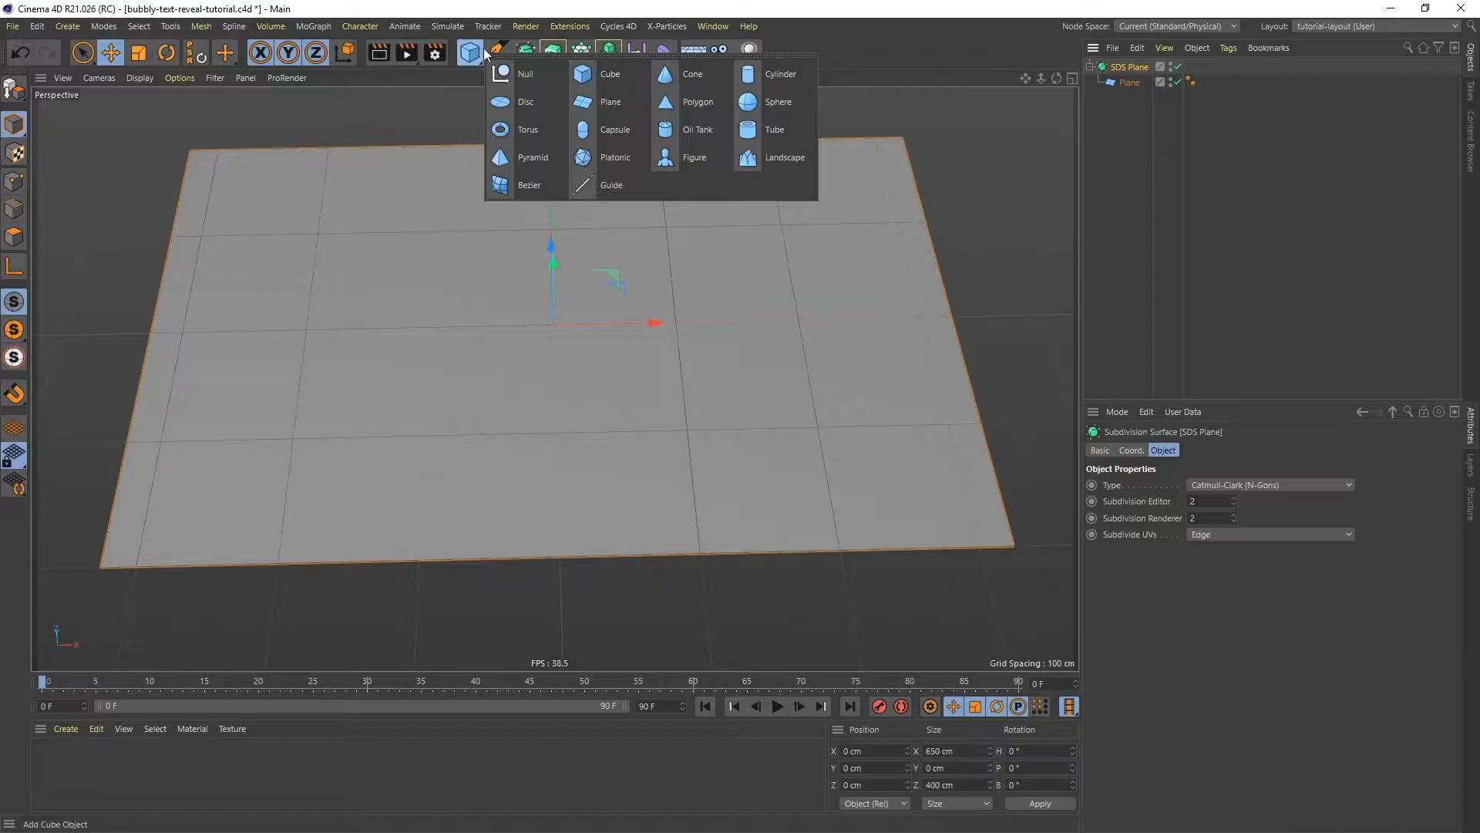
pyautogui.click(527, 72)
pyautogui.doubleClick(1120, 67)
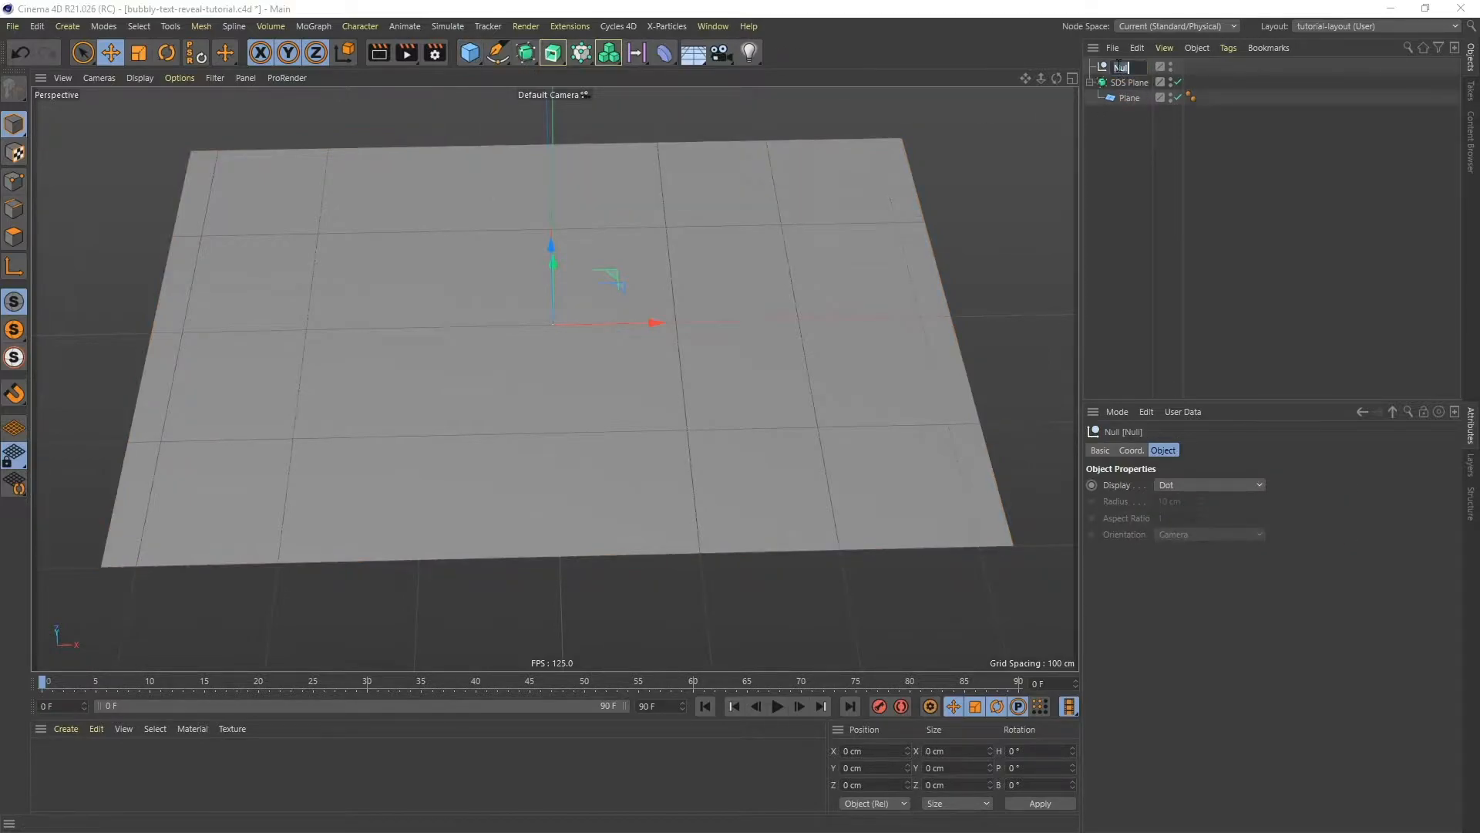
pyautogui.write('Displace')
pyautogui.write(' plane')
pyautogui.press('Return')
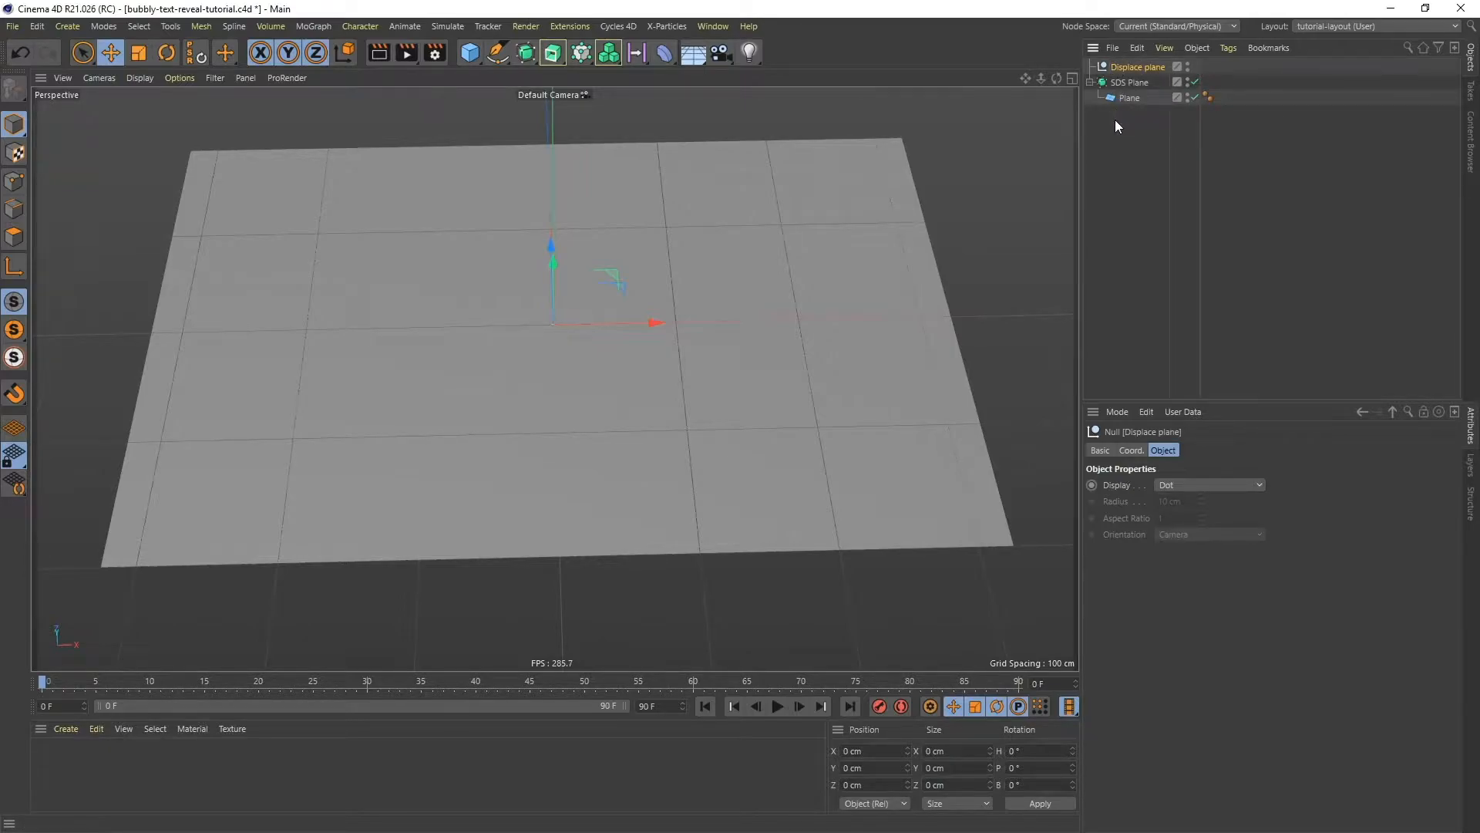
# - Collapse the SDS Plane hierarchy and place it inside the Displace plane null
pyautogui.click(1090, 81)
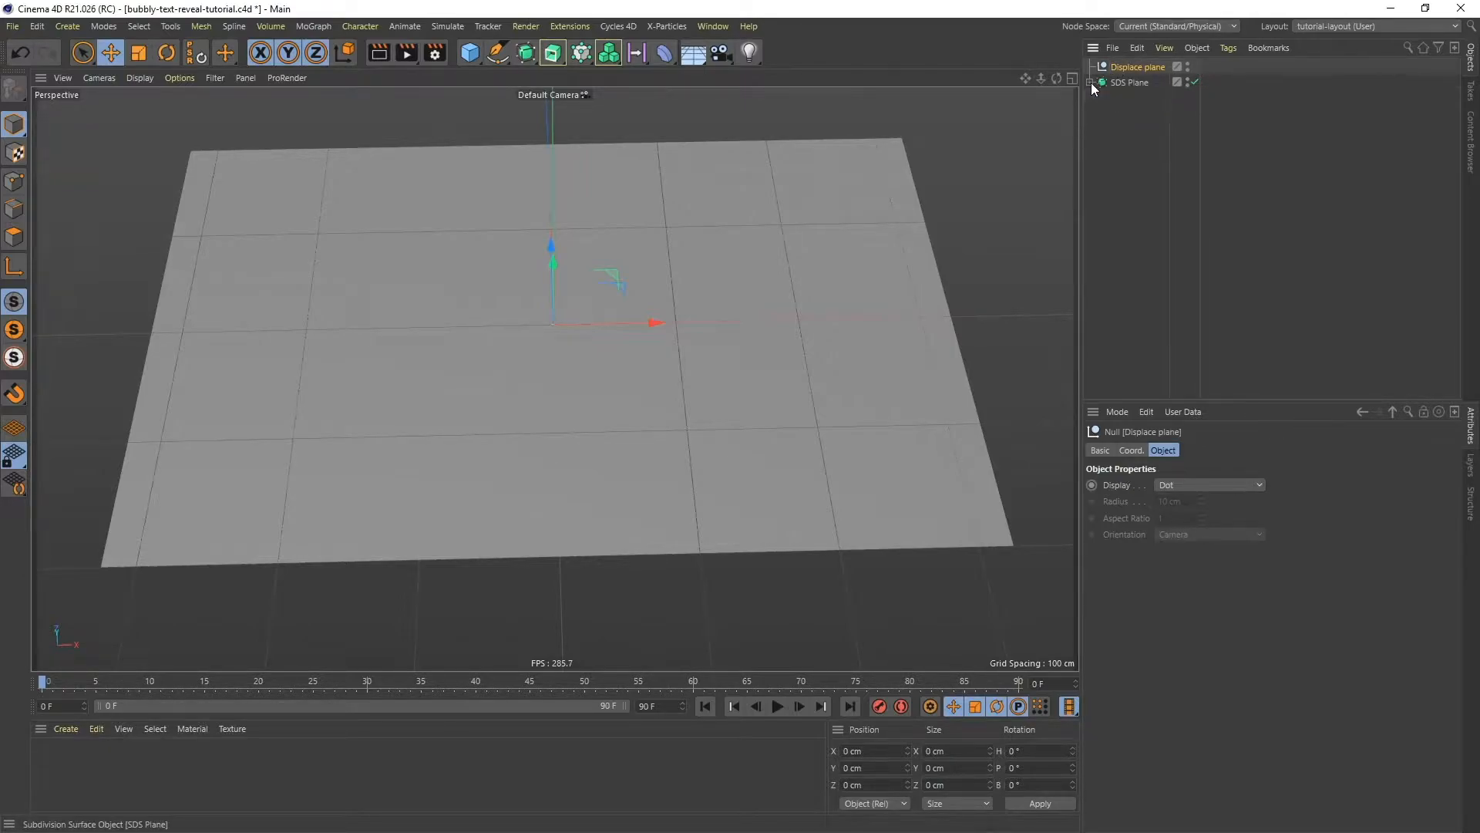
pyautogui.click(1122, 81)
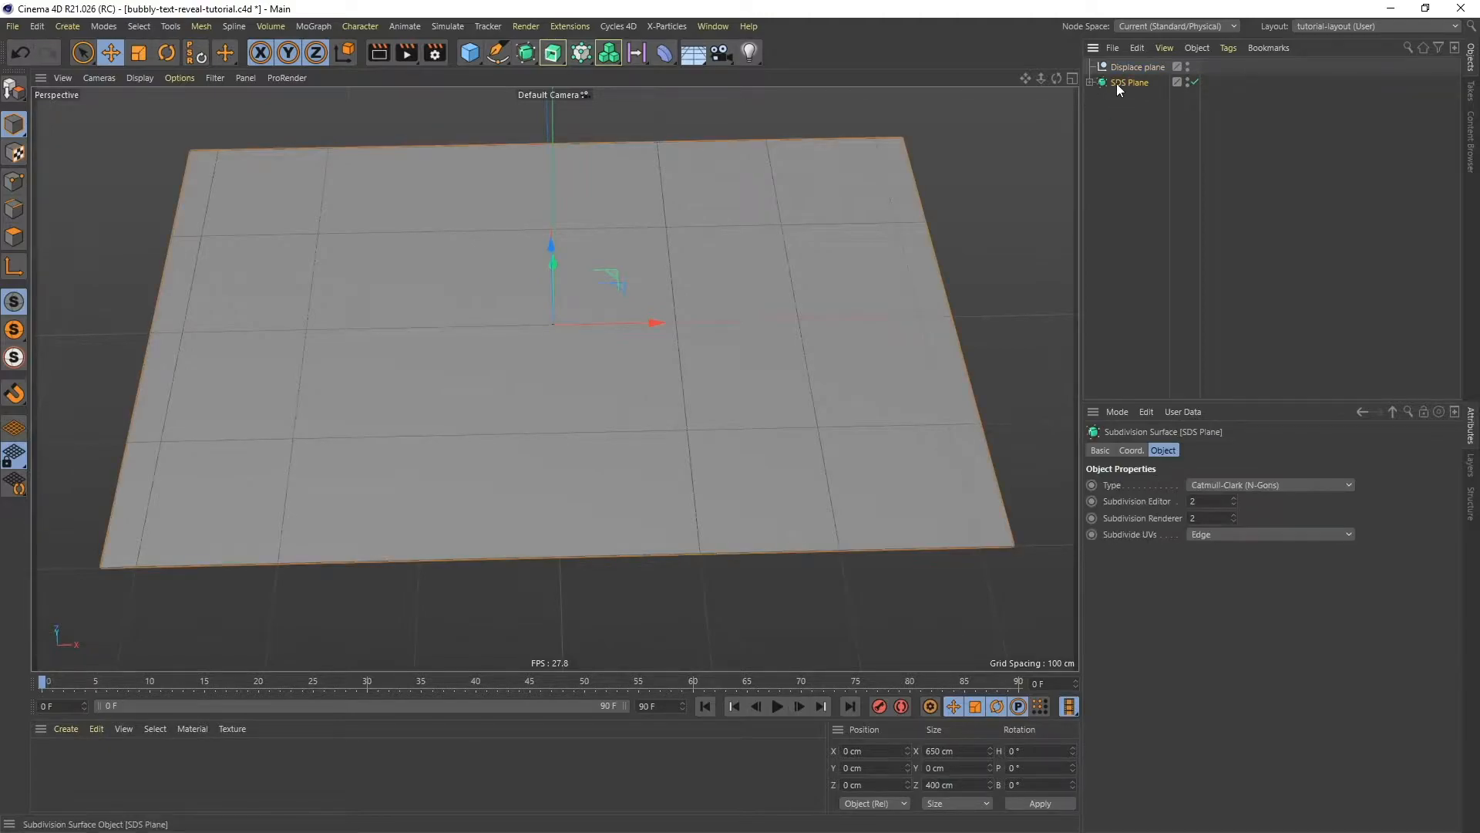
pyautogui.moveTo(1126, 67); pyautogui.dragTo(1125, 66)
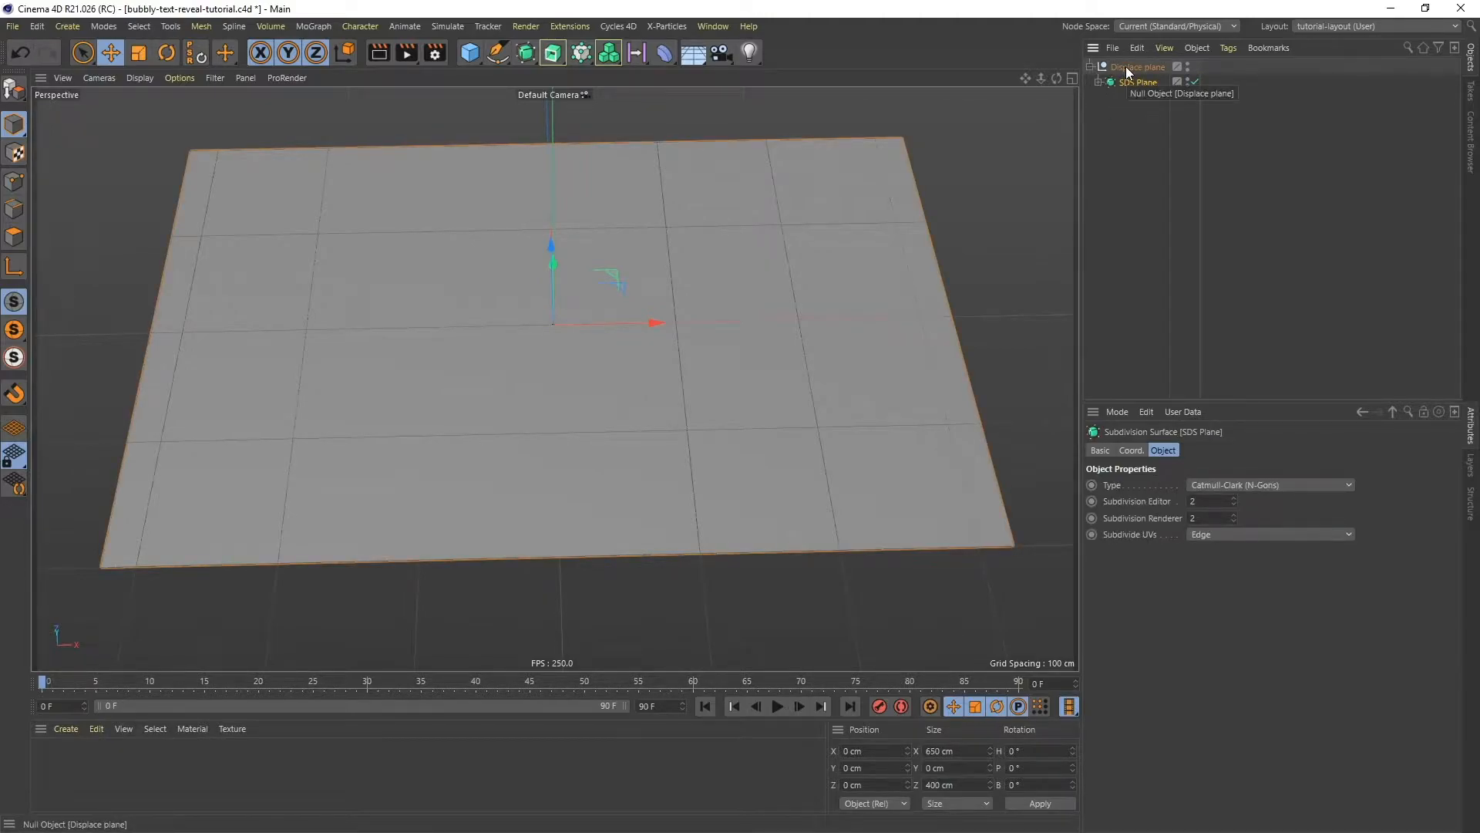
# - Add a Displacer deformer and place it inside the Displace plane null, directly below SDS Plane
pyautogui.click(670, 52)
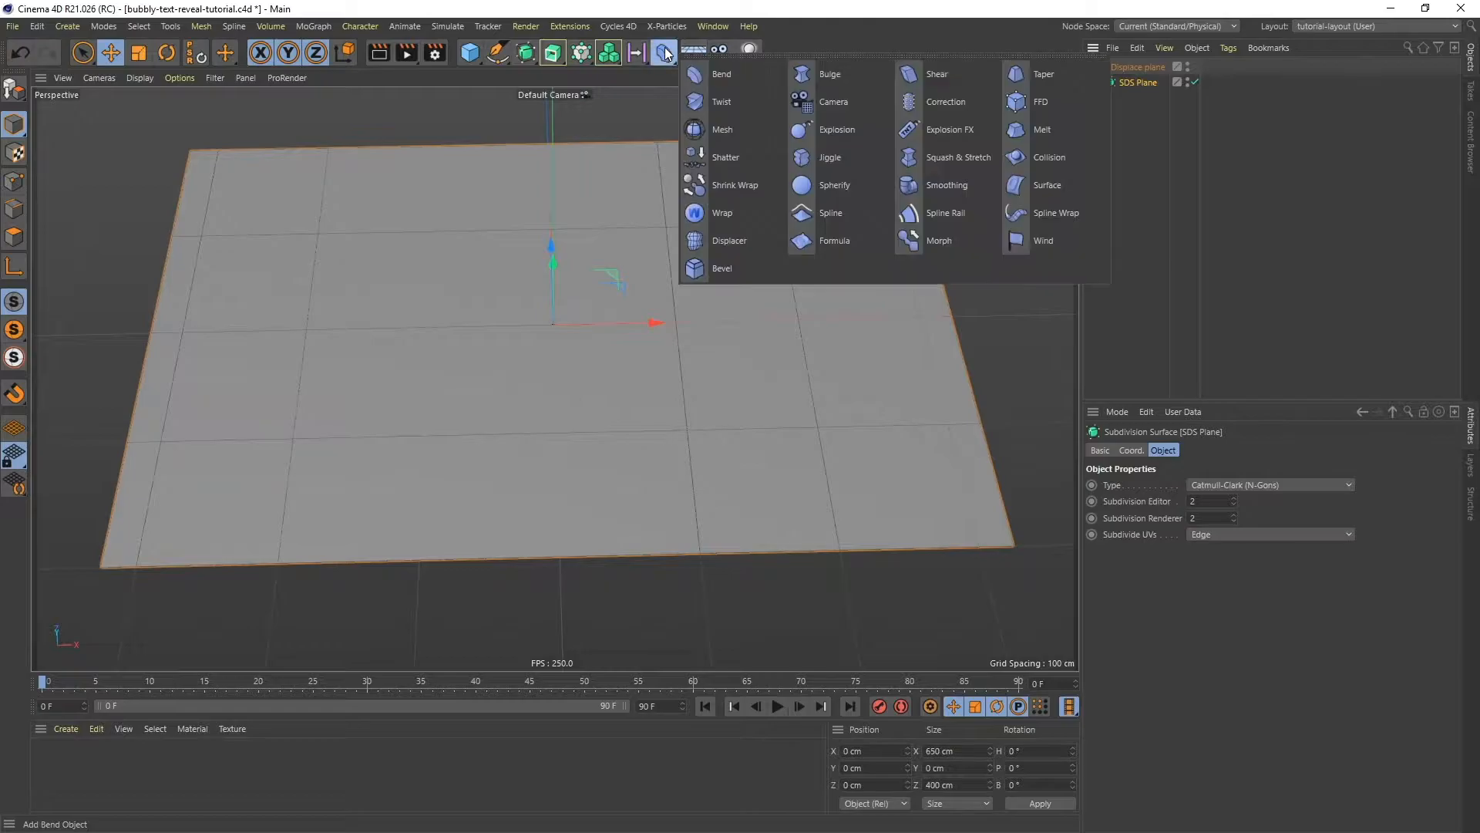
pyautogui.click(737, 234)
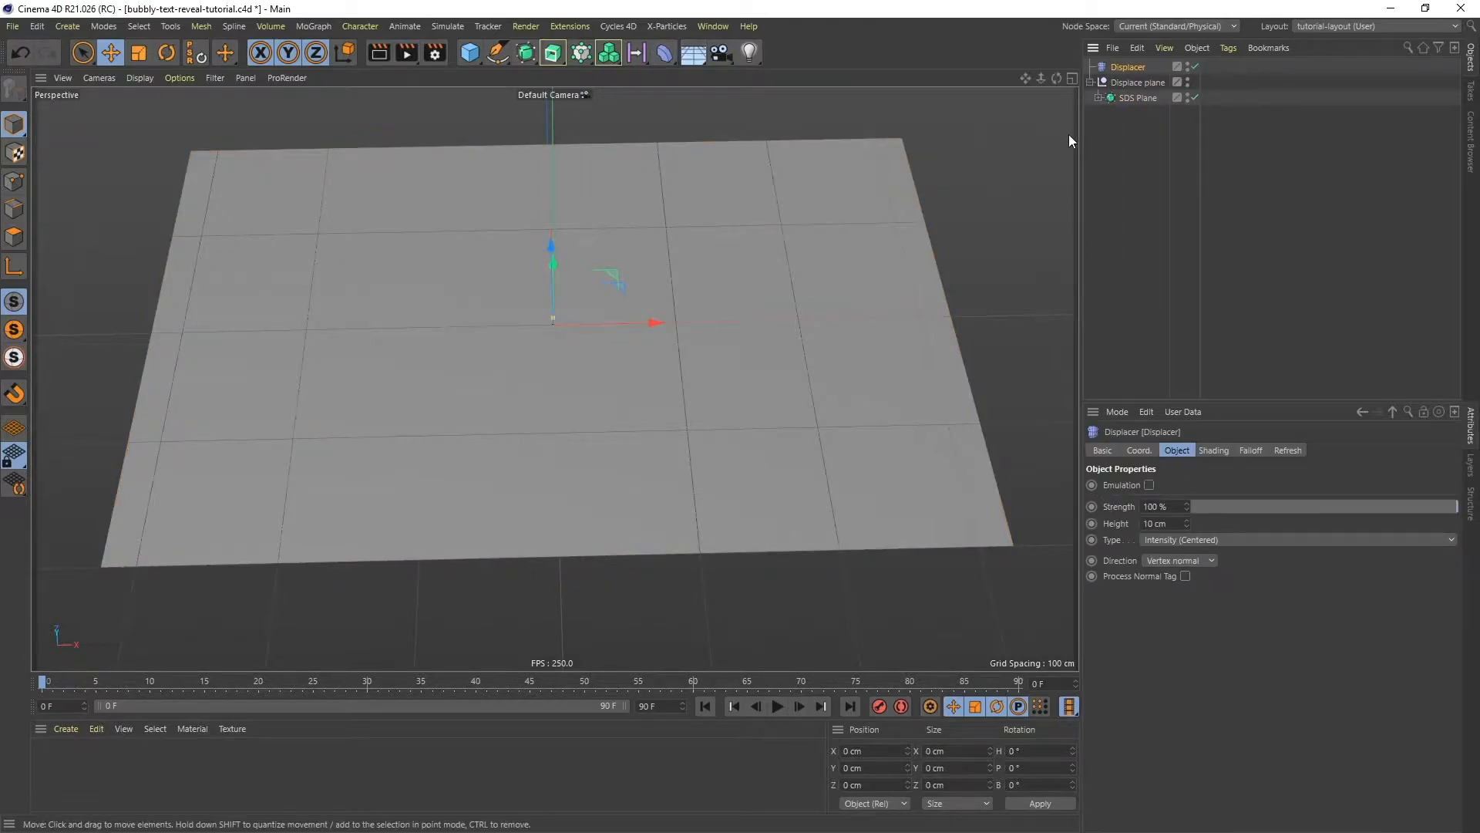
pyautogui.moveTo(1124, 67); pyautogui.dragTo(1133, 106)
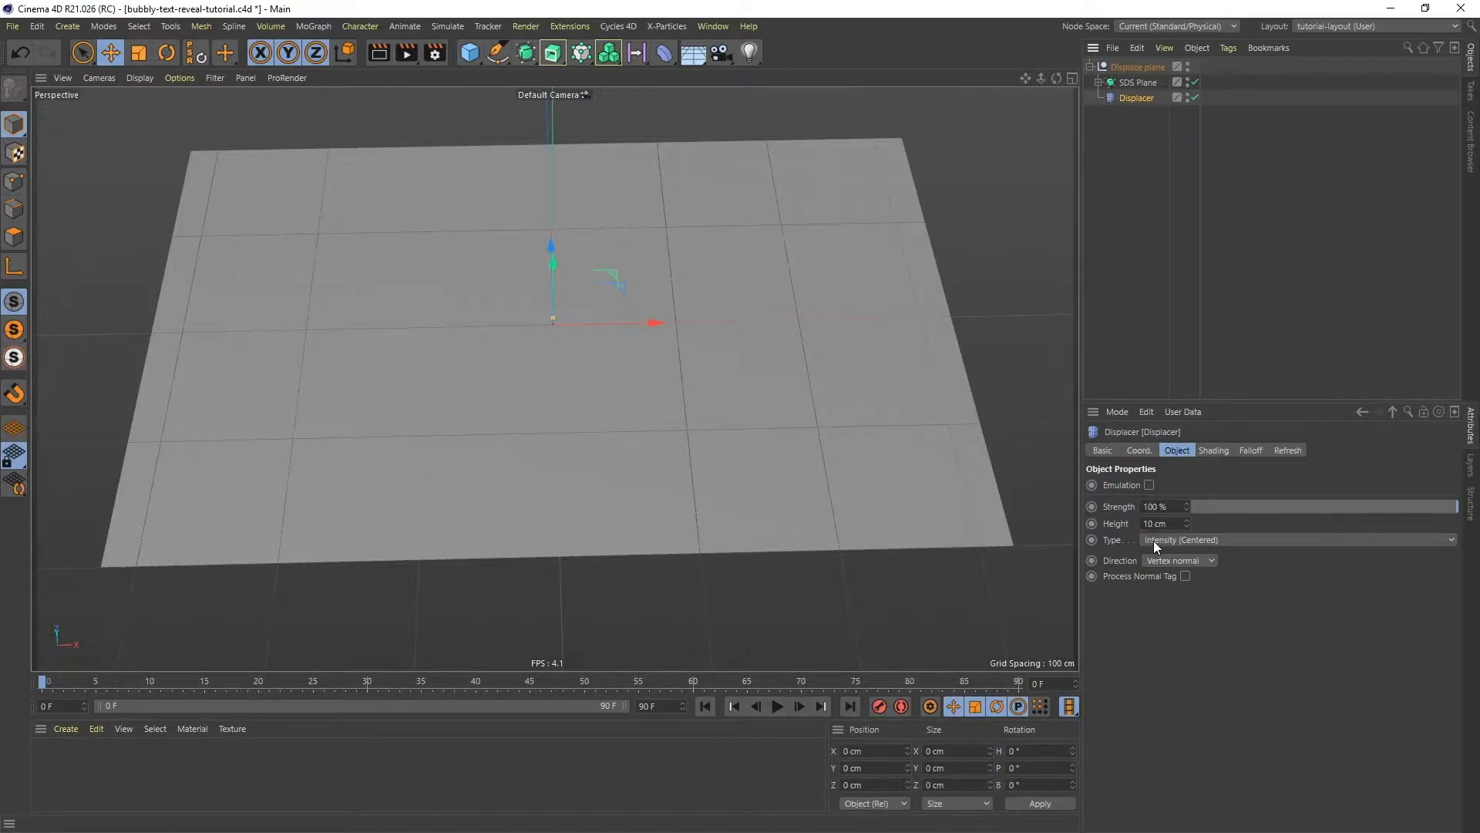
# - Set the Displacer's height to 50 cm and load a Noise shader as its custom shader
pyautogui.keyDown('alt'); pyautogui.moveTo(757, 418); pyautogui.dragTo(751, 307); pyautogui.keyUp('alt')
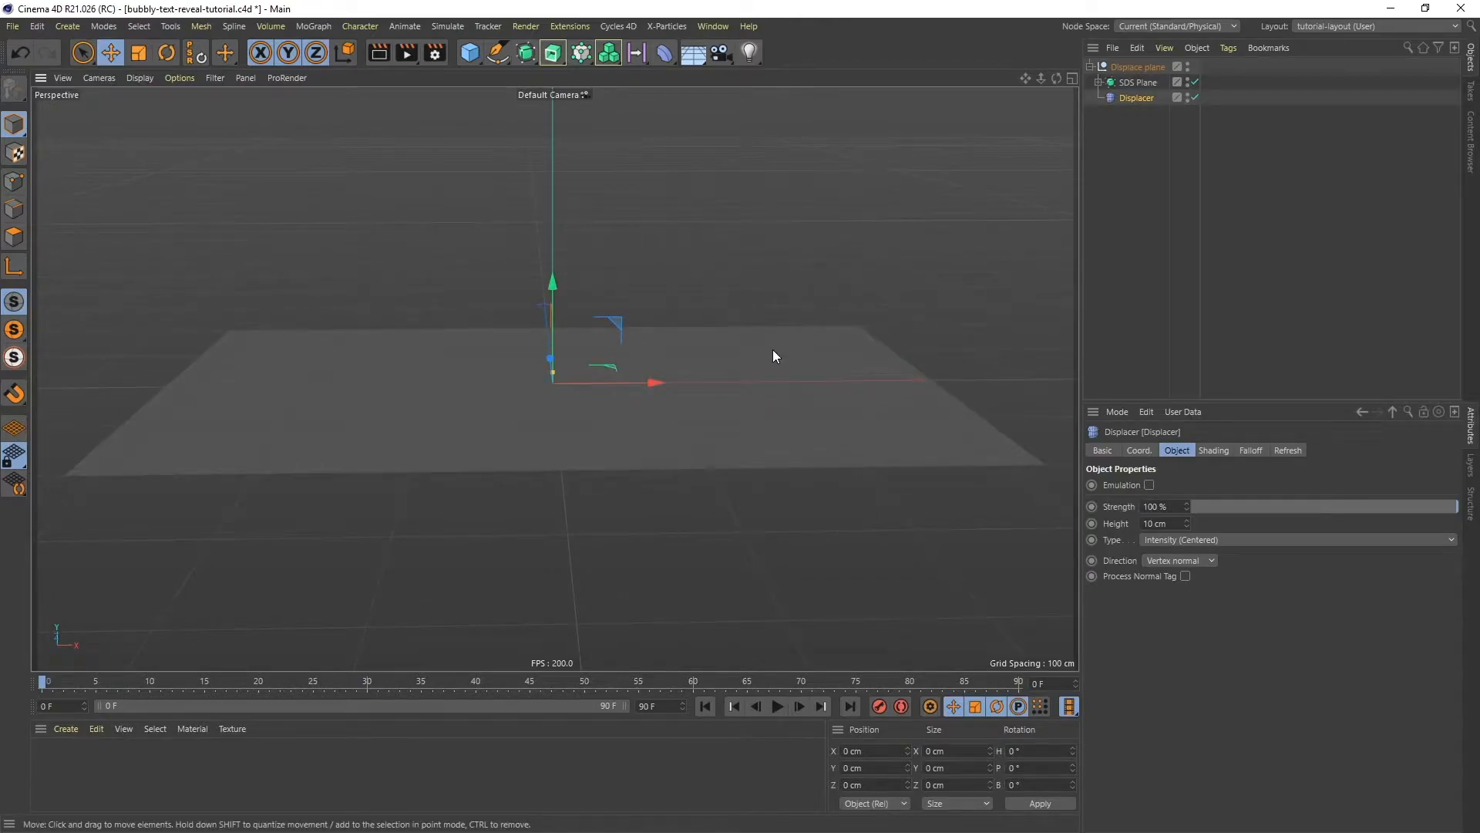
pyautogui.click(1177, 523)
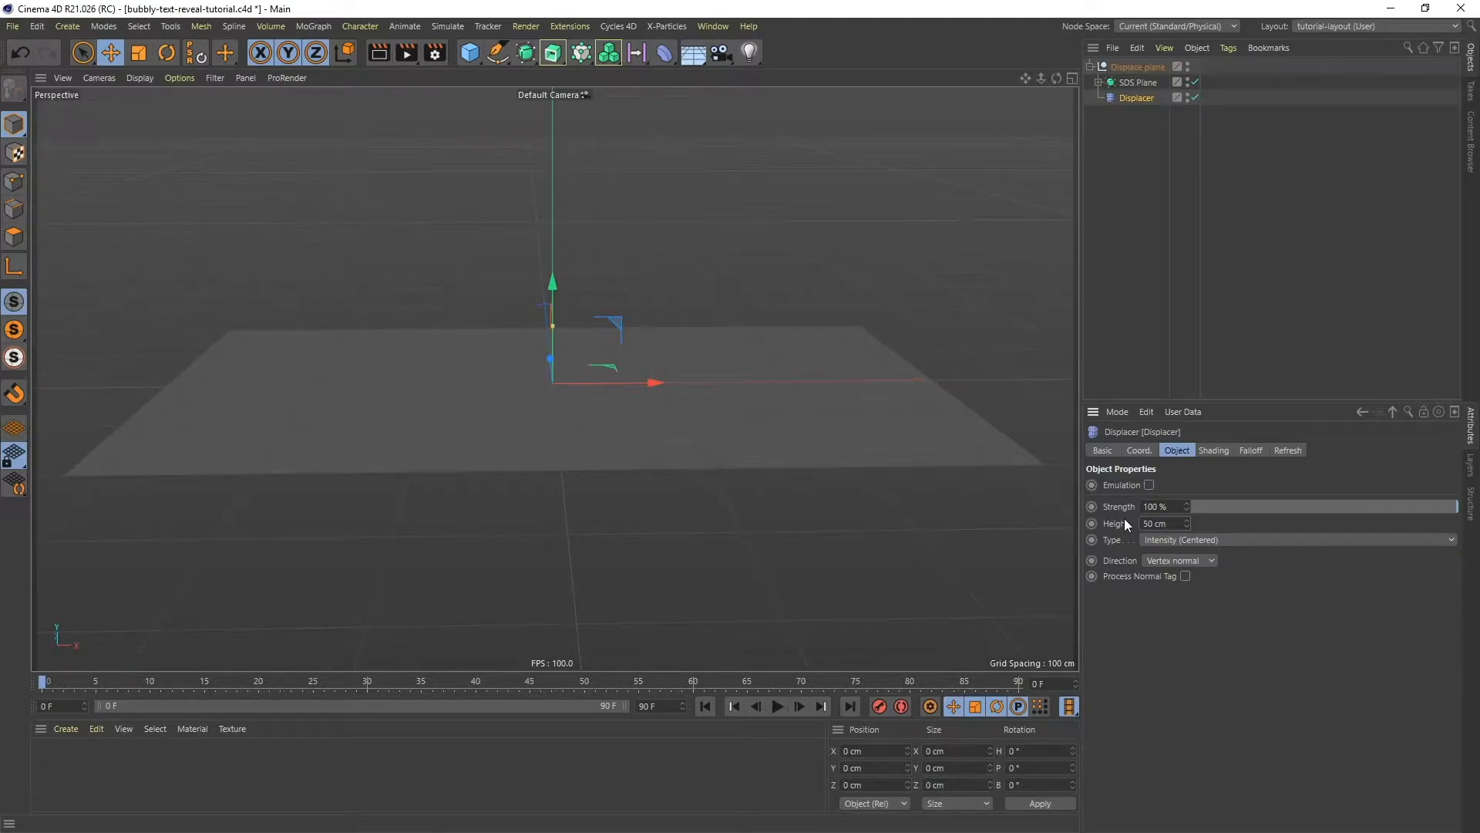
pyautogui.click(1219, 452)
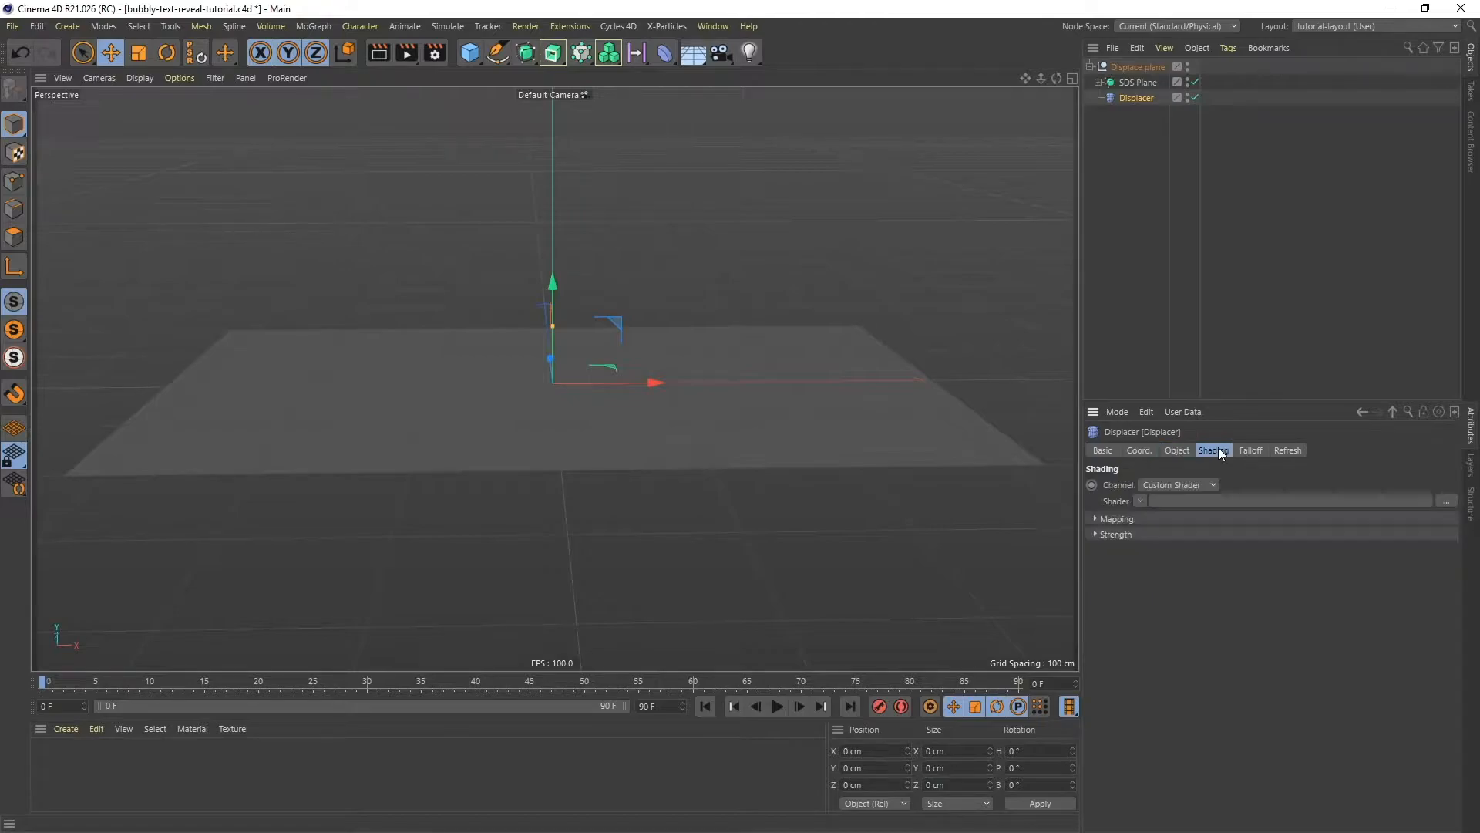
pyautogui.click(1142, 501)
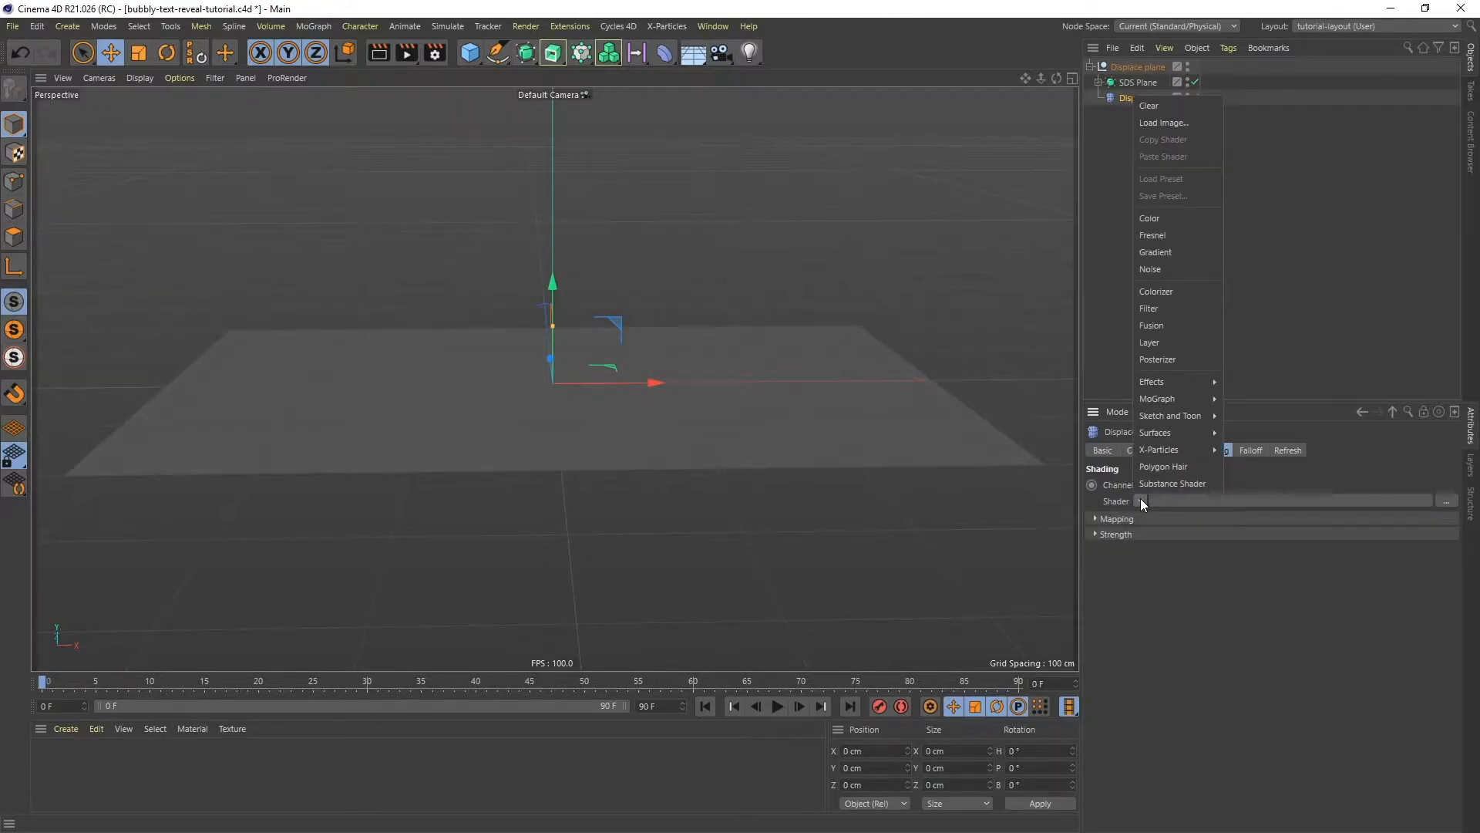
pyautogui.click(1154, 275)
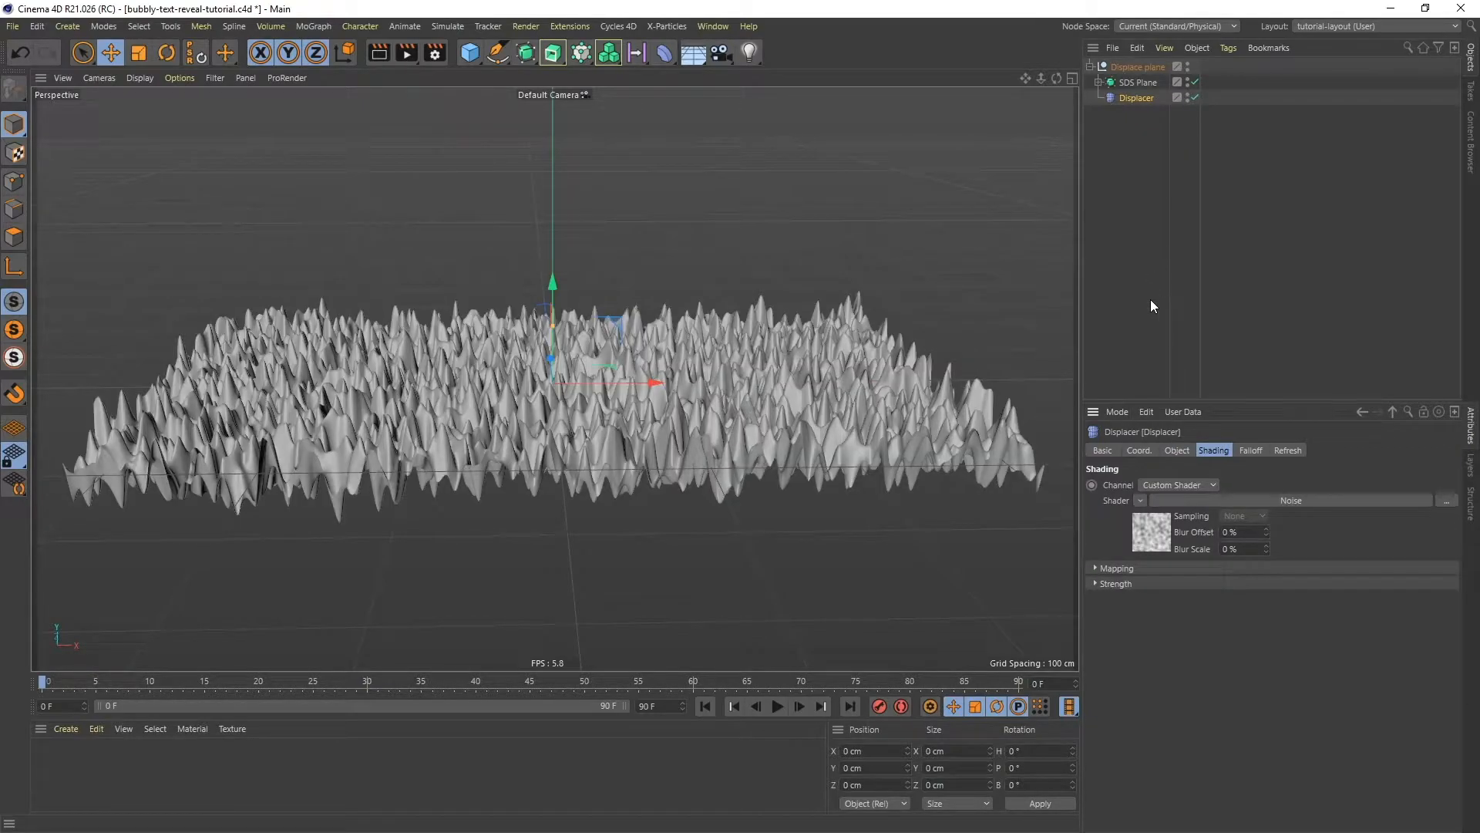
pyautogui.keyDown('alt'); pyautogui.moveTo(552, 472); pyautogui.dragTo(631, 438); pyautogui.keyUp('alt')
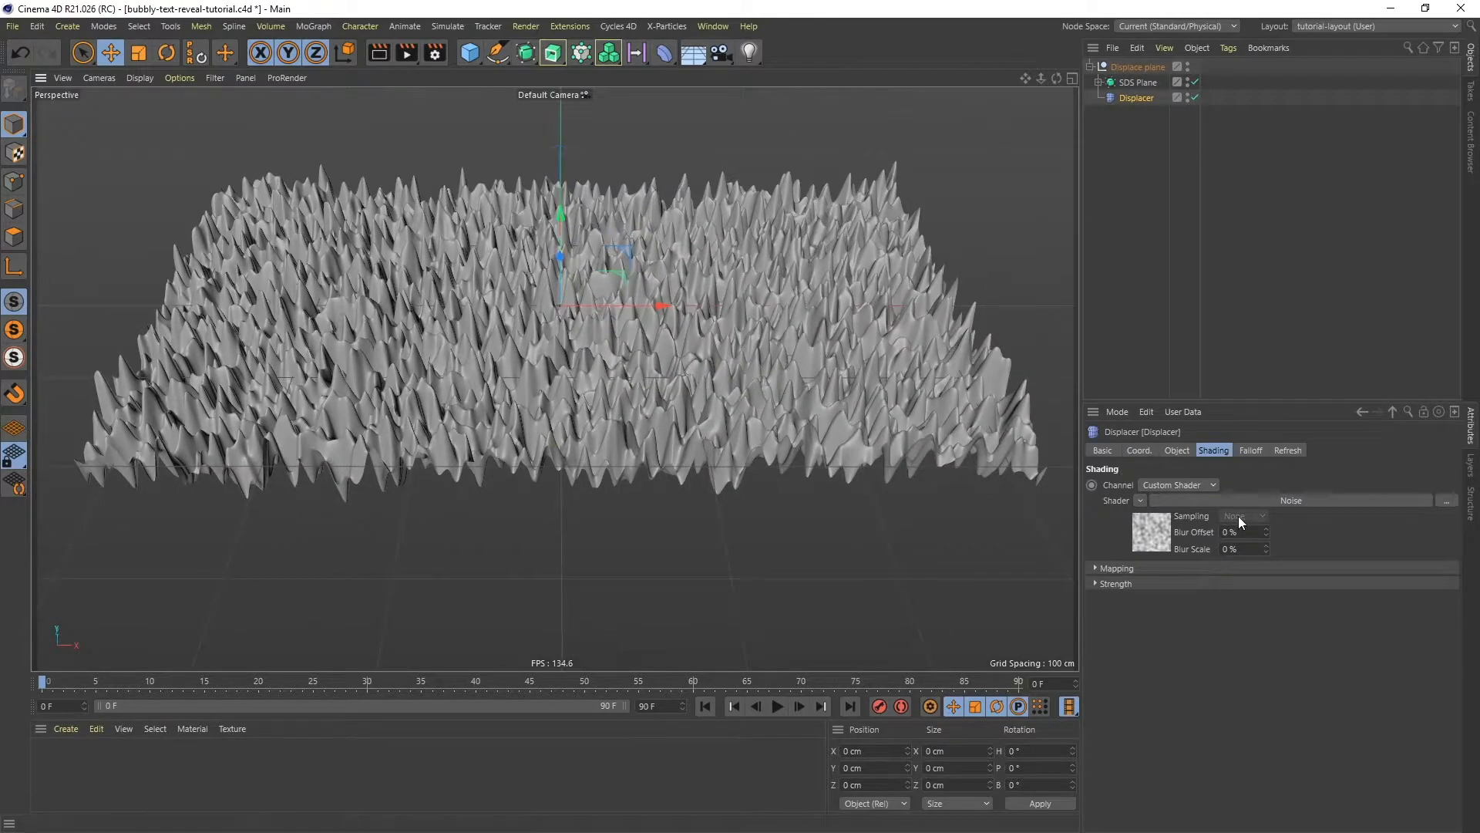
# - Open the Displacer's Noise shader and change its noise type to Gaseous with 2 octaves
pyautogui.click(1296, 502)
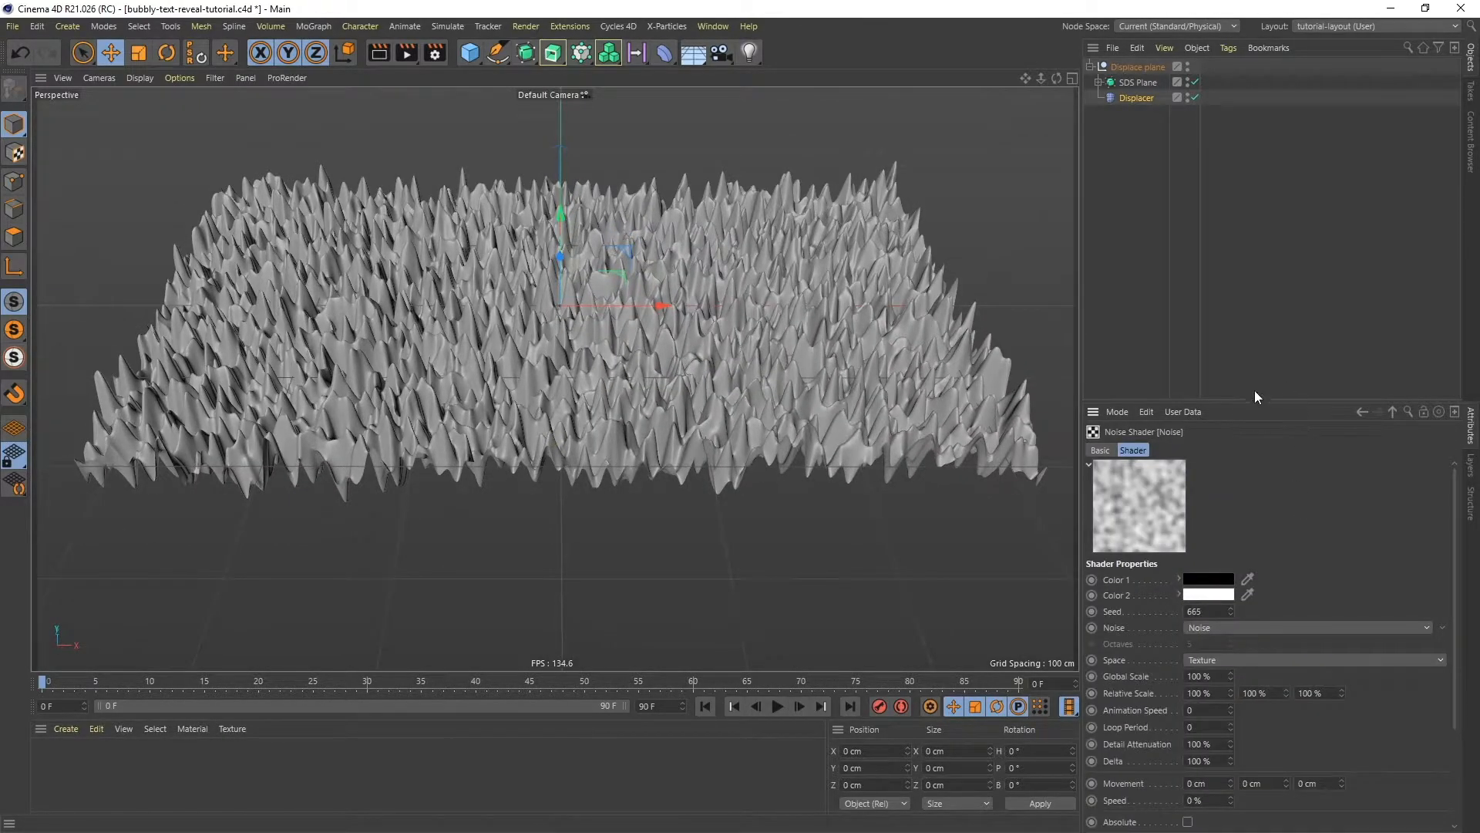
pyautogui.moveTo(1251, 400); pyautogui.dragTo(1269, 235)
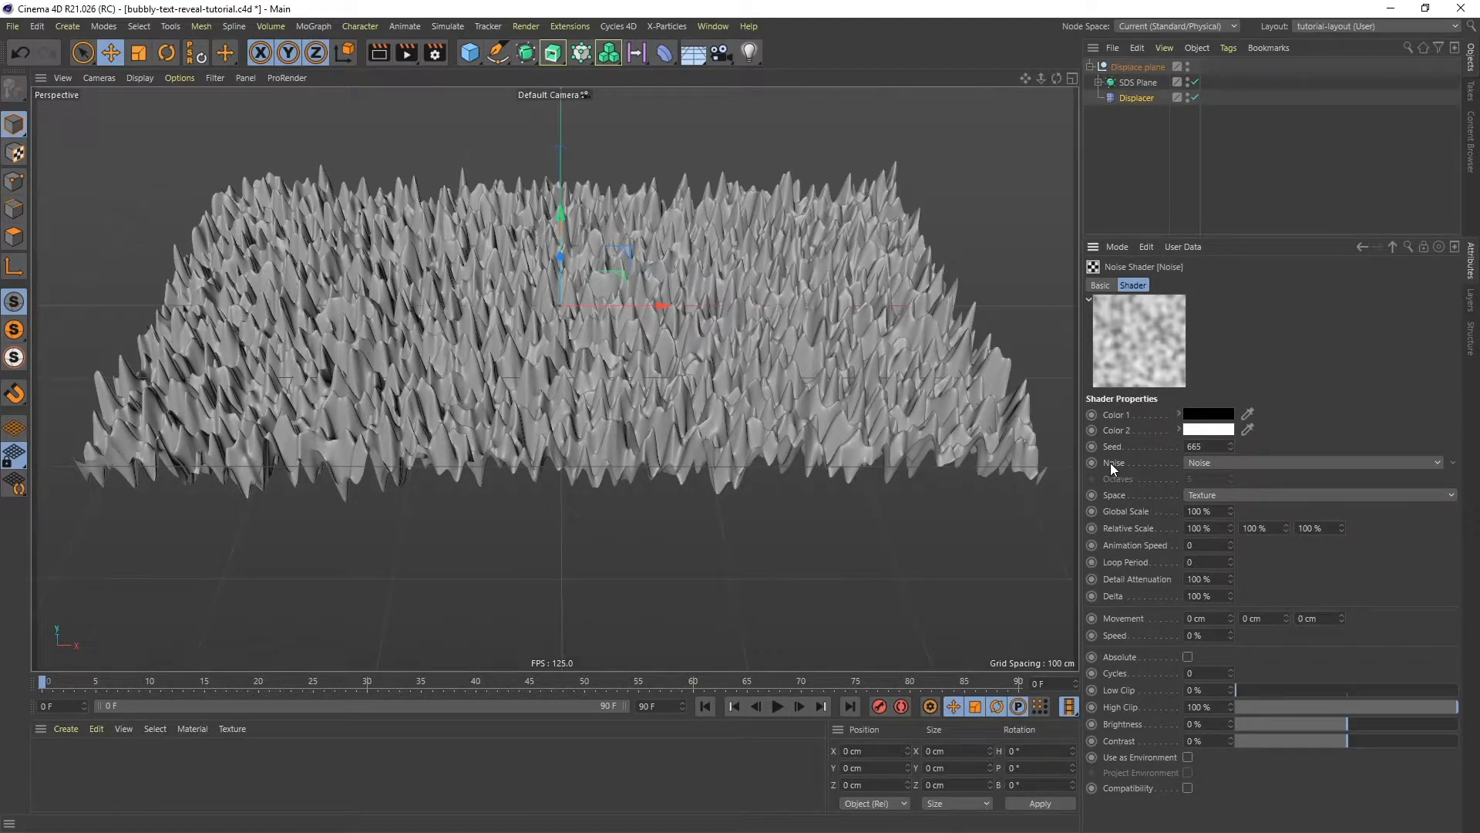
pyautogui.click(1224, 464)
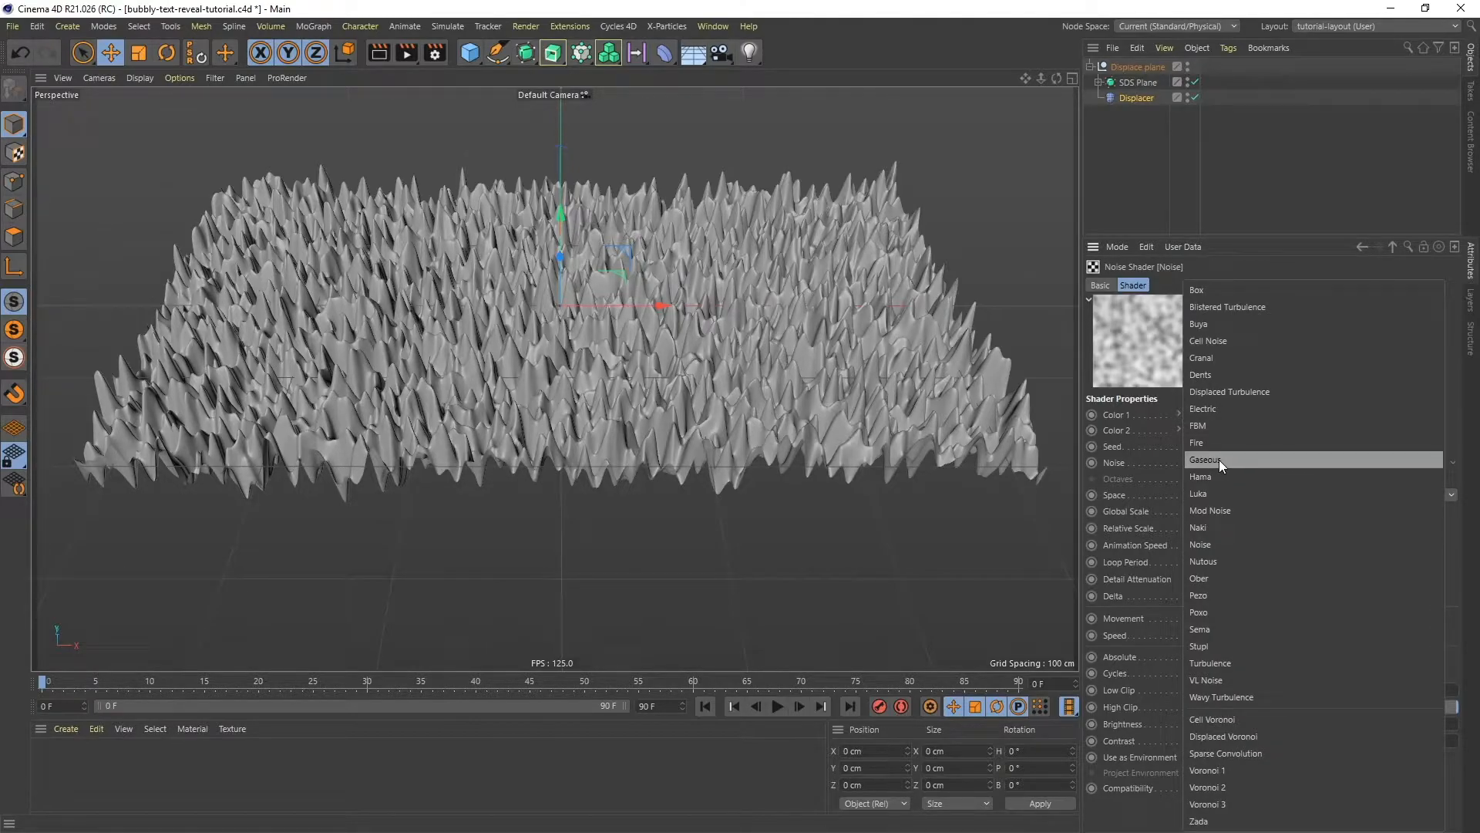
pyautogui.click(1219, 460)
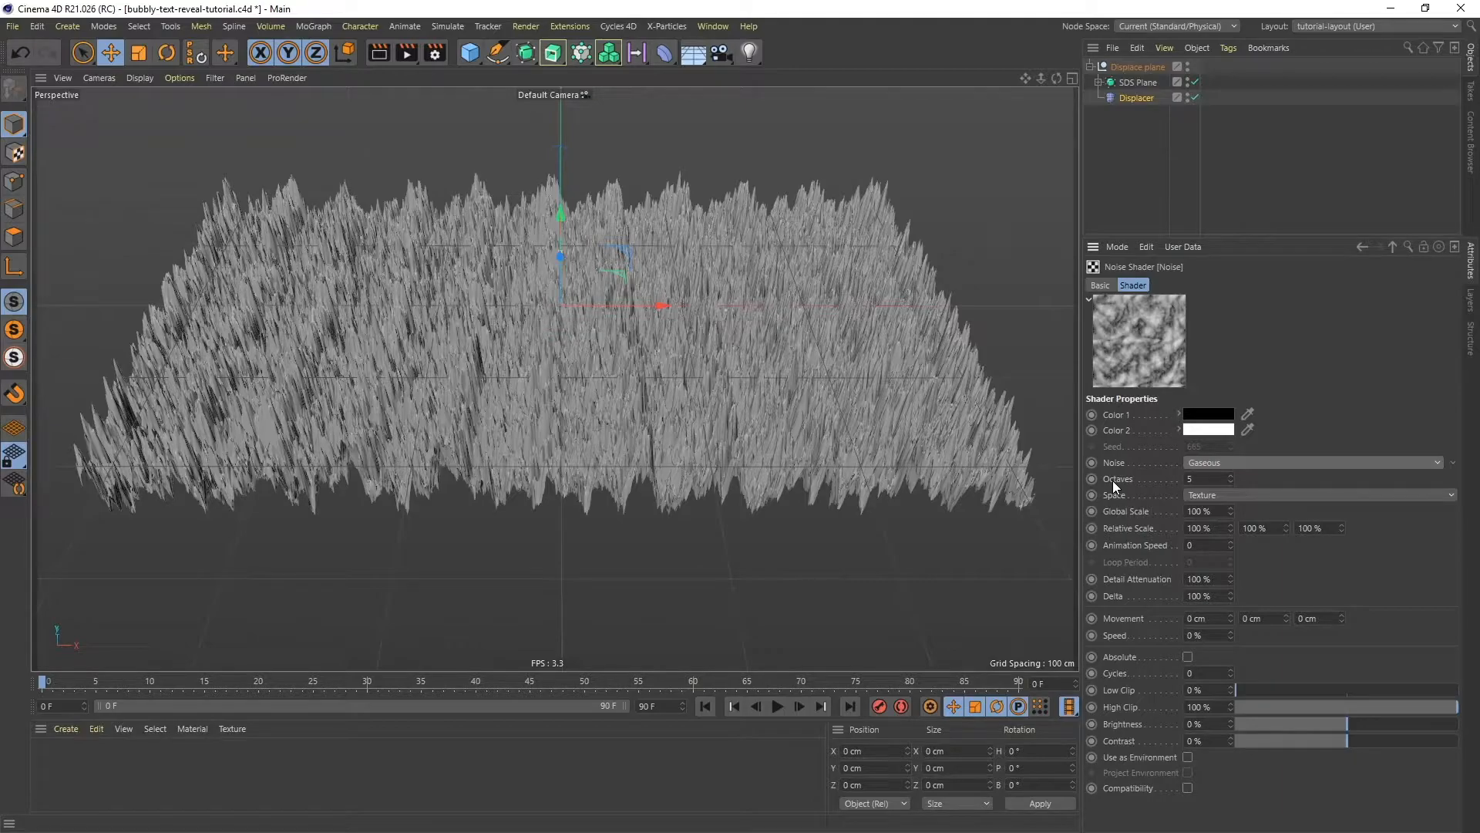
pyautogui.click(1200, 478)
pyautogui.write('2')
pyautogui.press('Return')
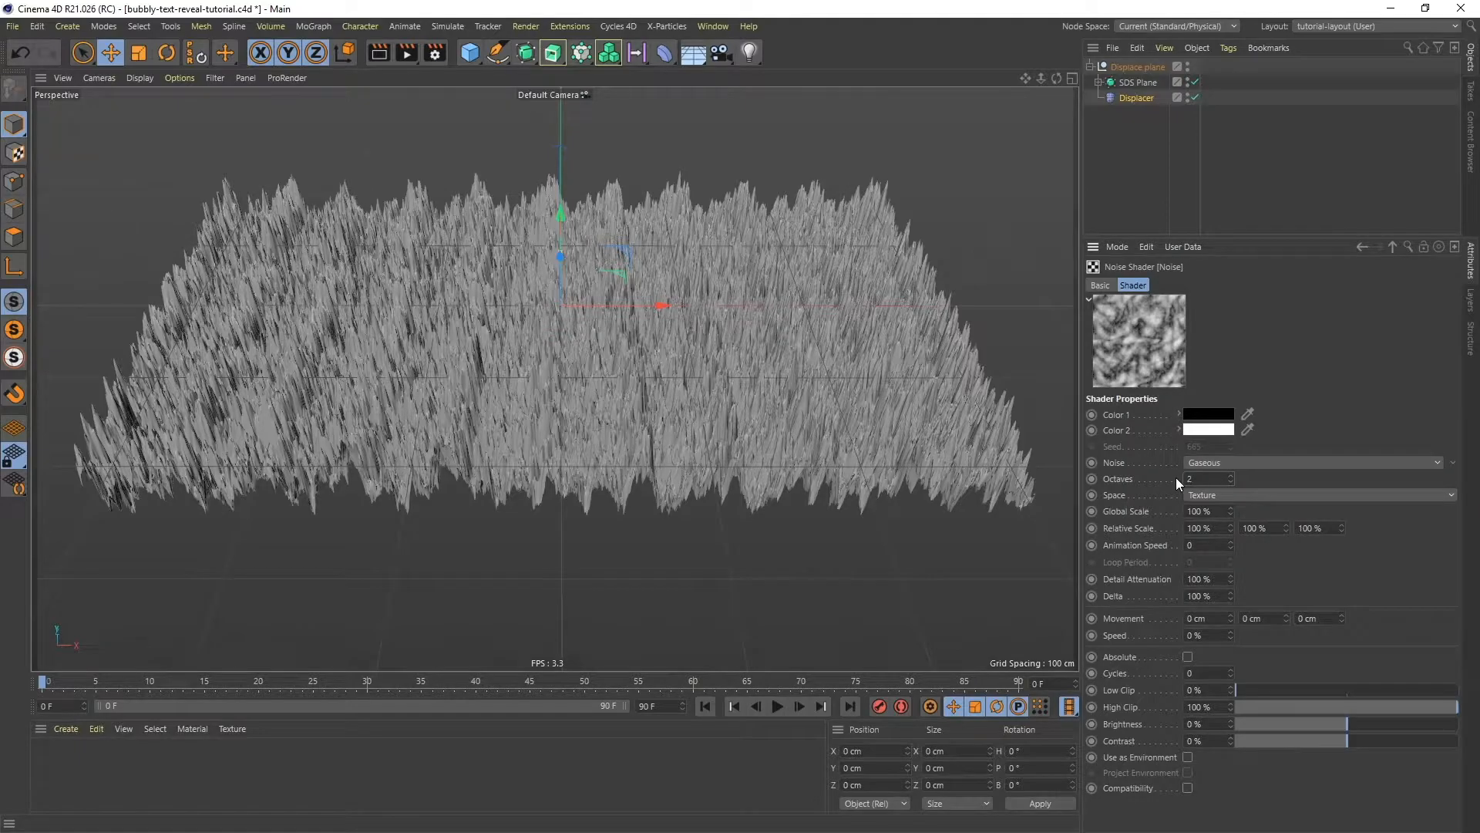
# - Set the noise shader's space to UV (2D) and its cycles to 5
pyautogui.moveTo(700, 380)
pyautogui.keyDown('alt'); pyautogui.mouseDown()
pyautogui.moveTo(701, 457)
pyautogui.moveTo(701, 378)
pyautogui.moveTo(714, 422)
pyautogui.moveTo(711, 384)
pyautogui.moveTo(710, 401)
pyautogui.mouseUp(); pyautogui.keyUp('alt')
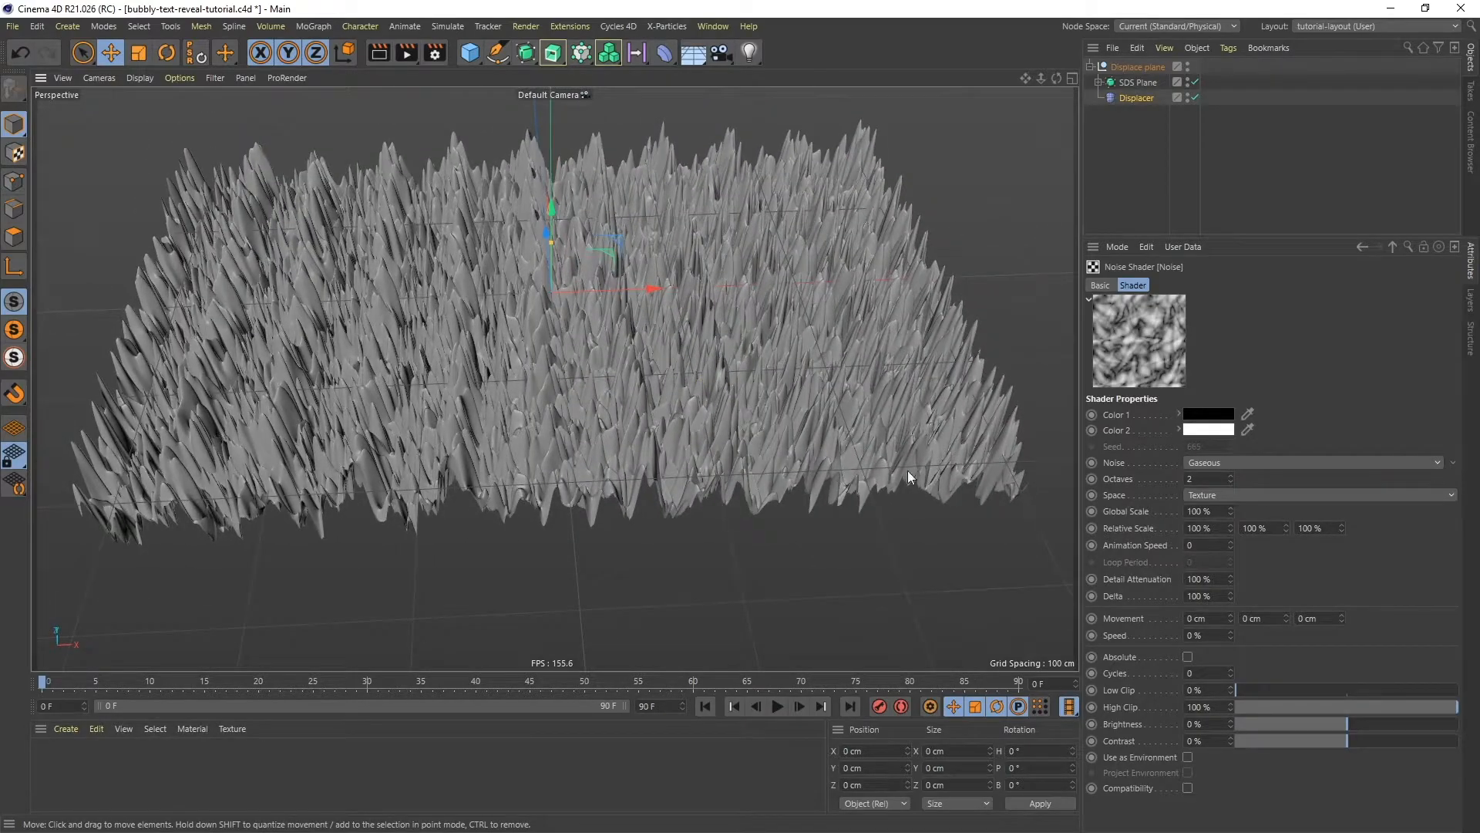
pyautogui.click(1225, 495)
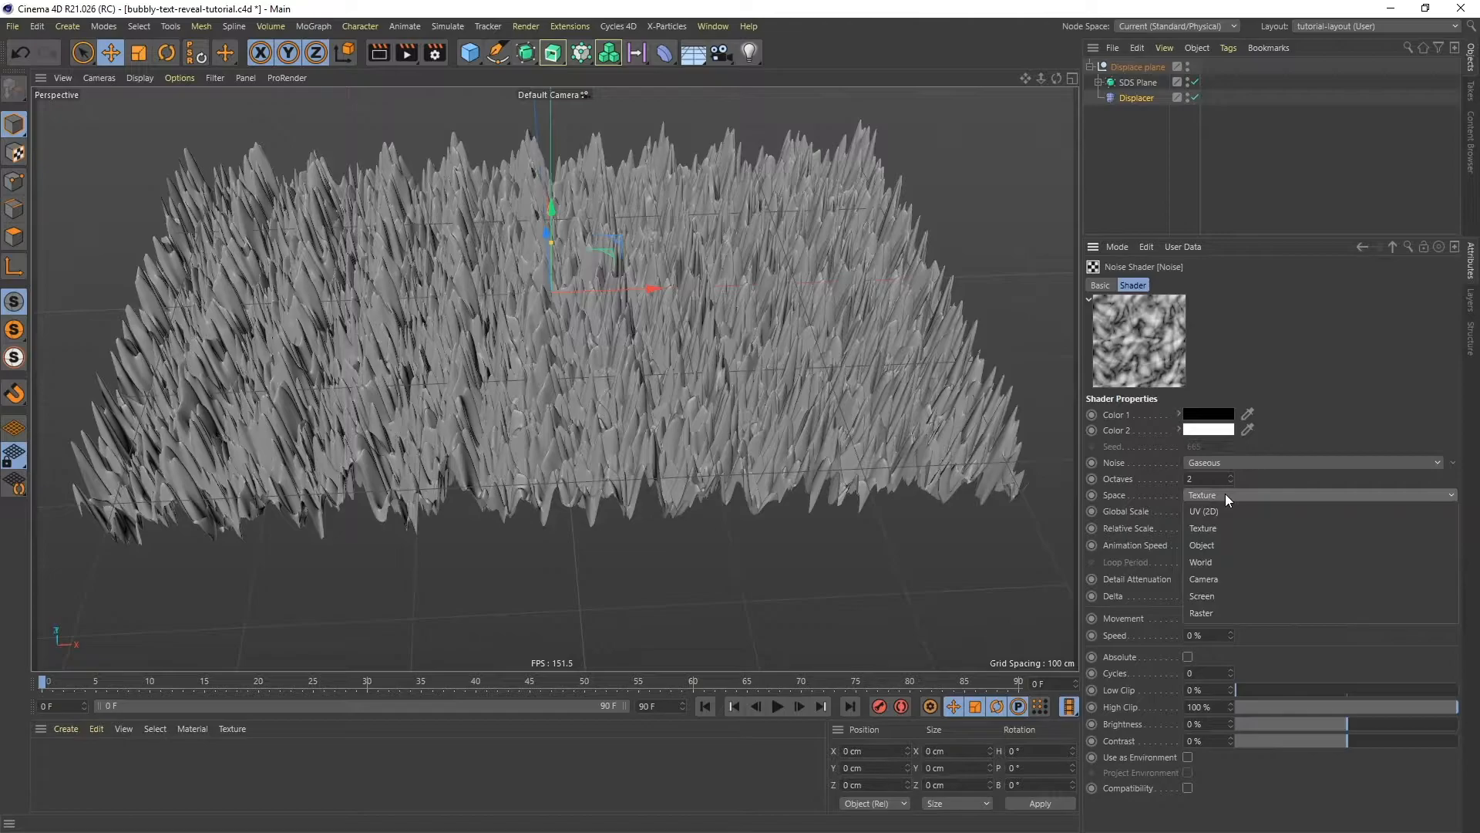
pyautogui.click(1216, 511)
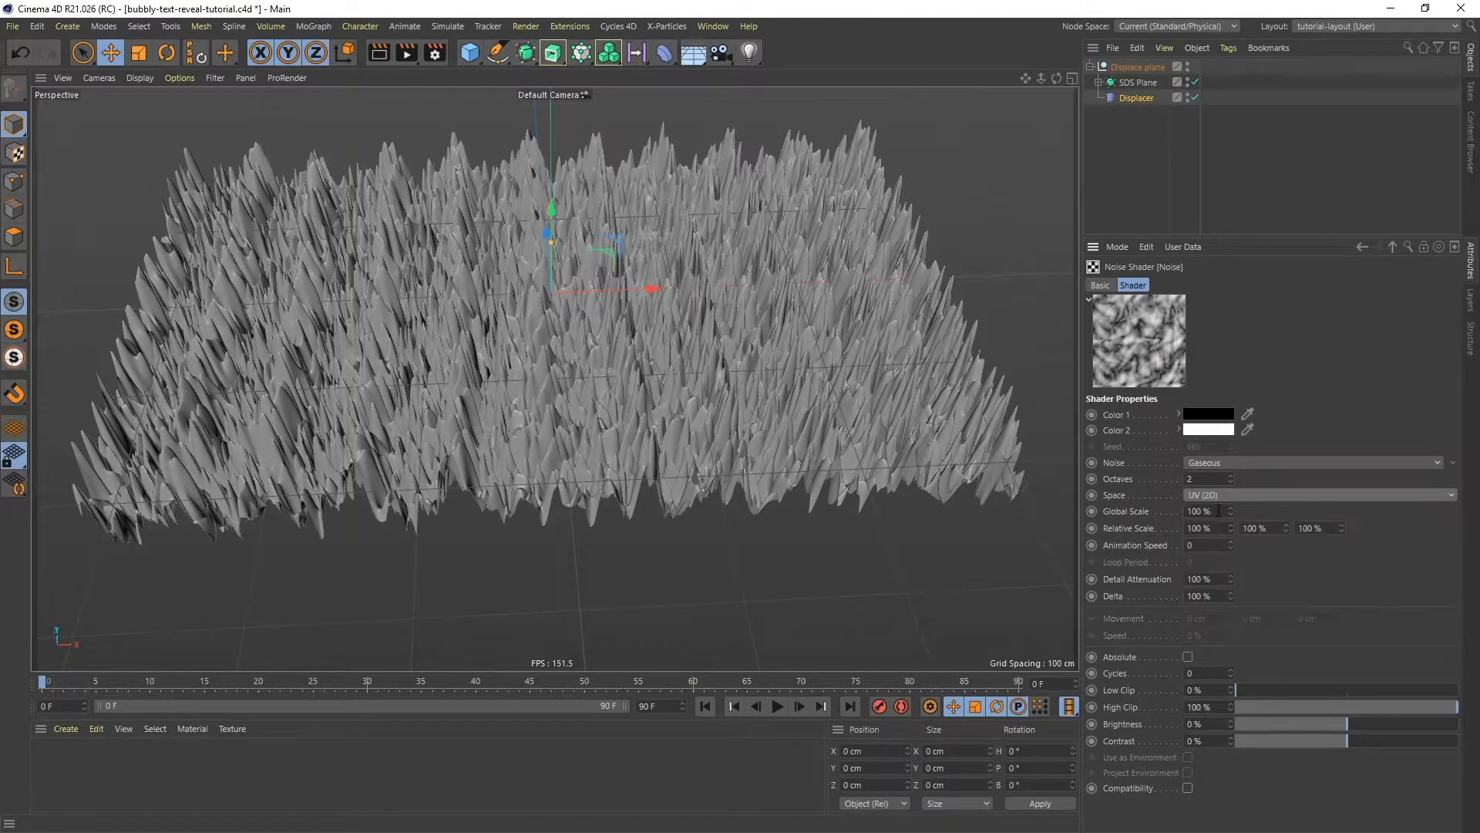
pyautogui.moveTo(651, 367)
pyautogui.keyDown('alt'); pyautogui.mouseDown()
pyautogui.moveTo(648, 426)
pyautogui.moveTo(645, 327)
pyautogui.moveTo(654, 395)
pyautogui.mouseUp(); pyautogui.keyUp('alt')
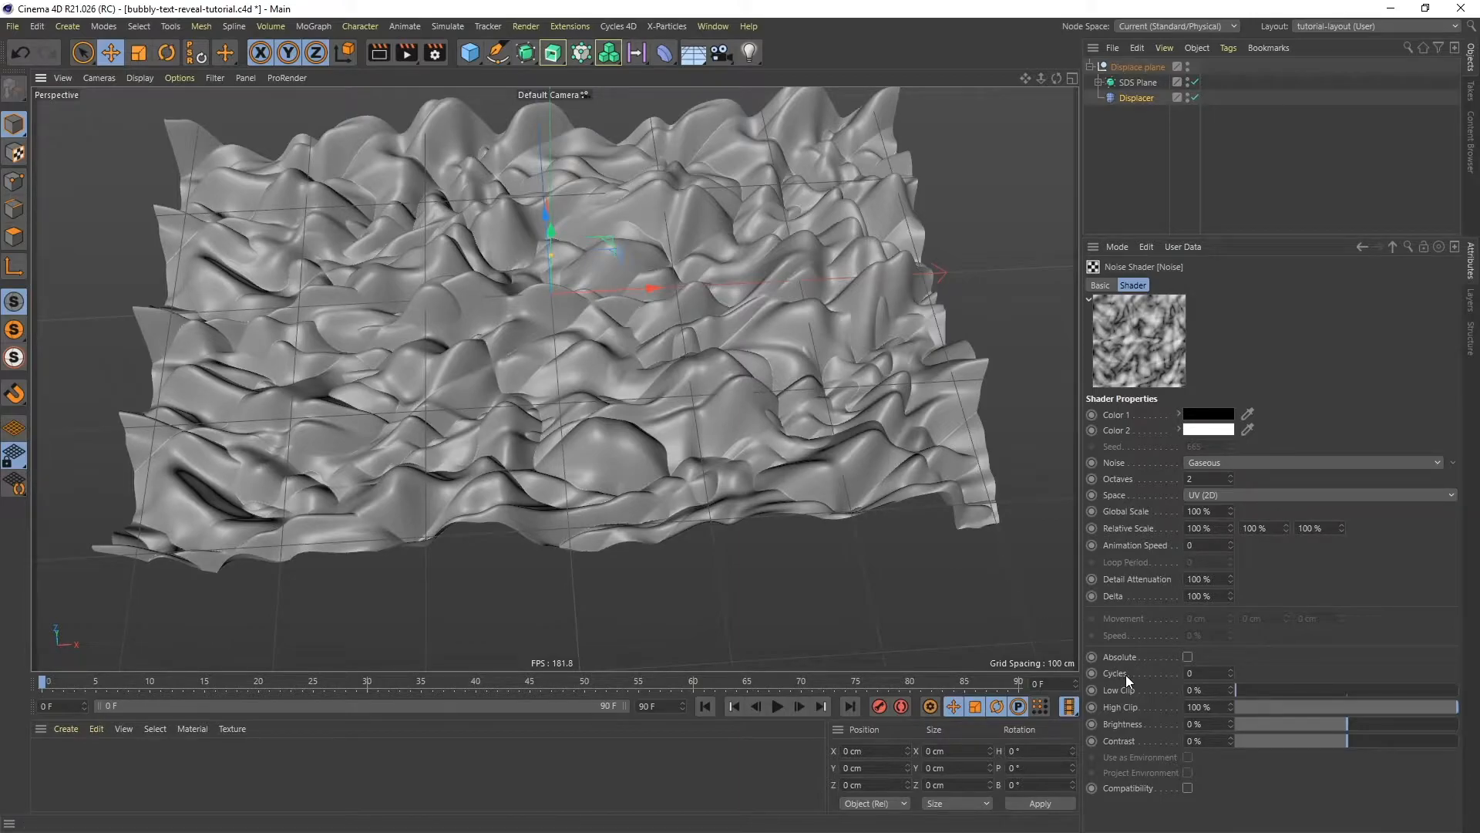
pyautogui.click(1206, 674)
pyautogui.write('5')
pyautogui.press('Return')
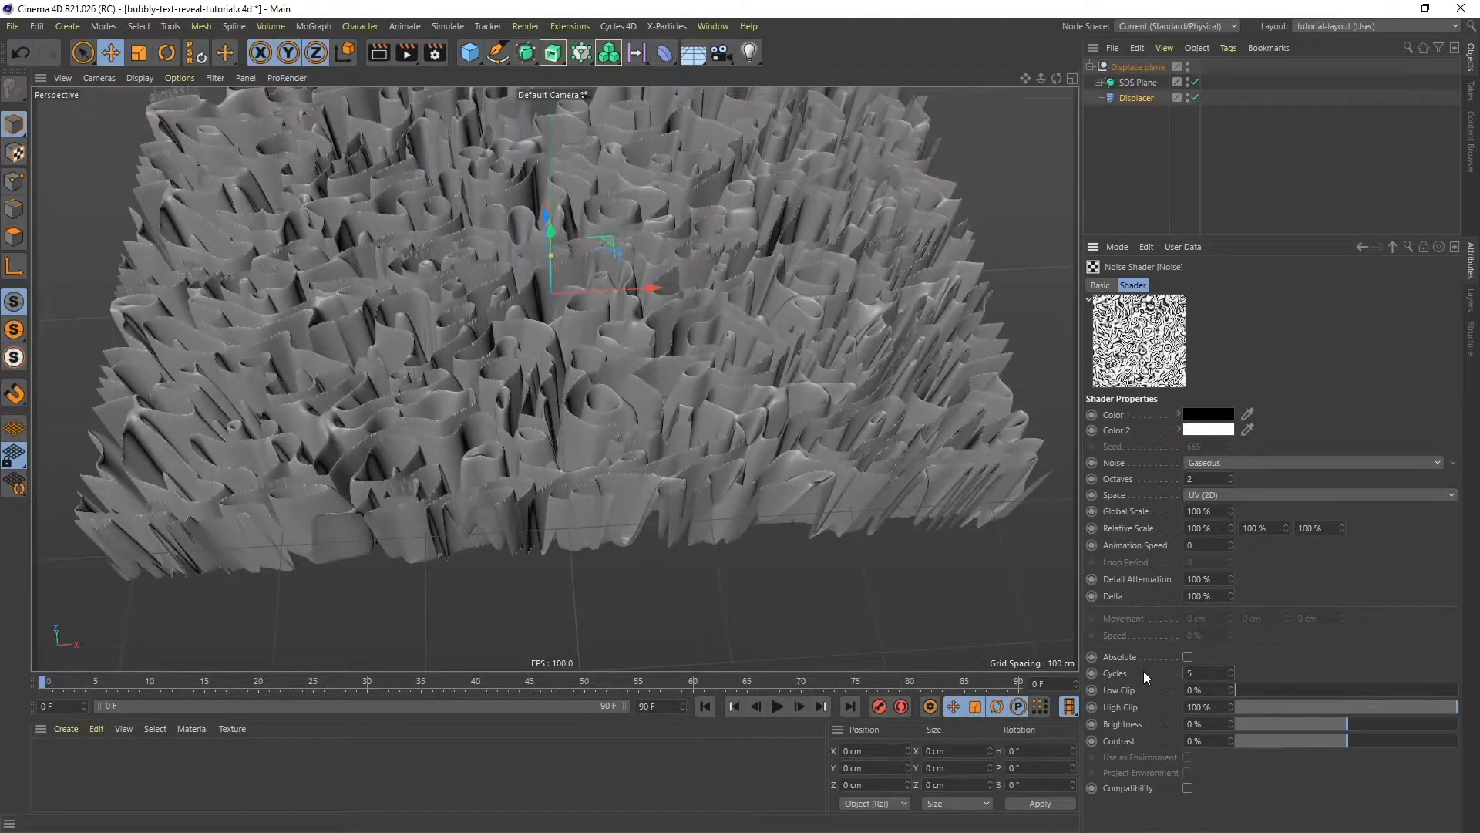
# - Try 20 cycles on the noise shader and restore the value to 5
pyautogui.moveTo(650, 310)
pyautogui.keyDown('alt'); pyautogui.mouseDown()
pyautogui.moveTo(646, 392)
pyautogui.moveTo(646, 301)
pyautogui.mouseUp(); pyautogui.keyUp('alt')
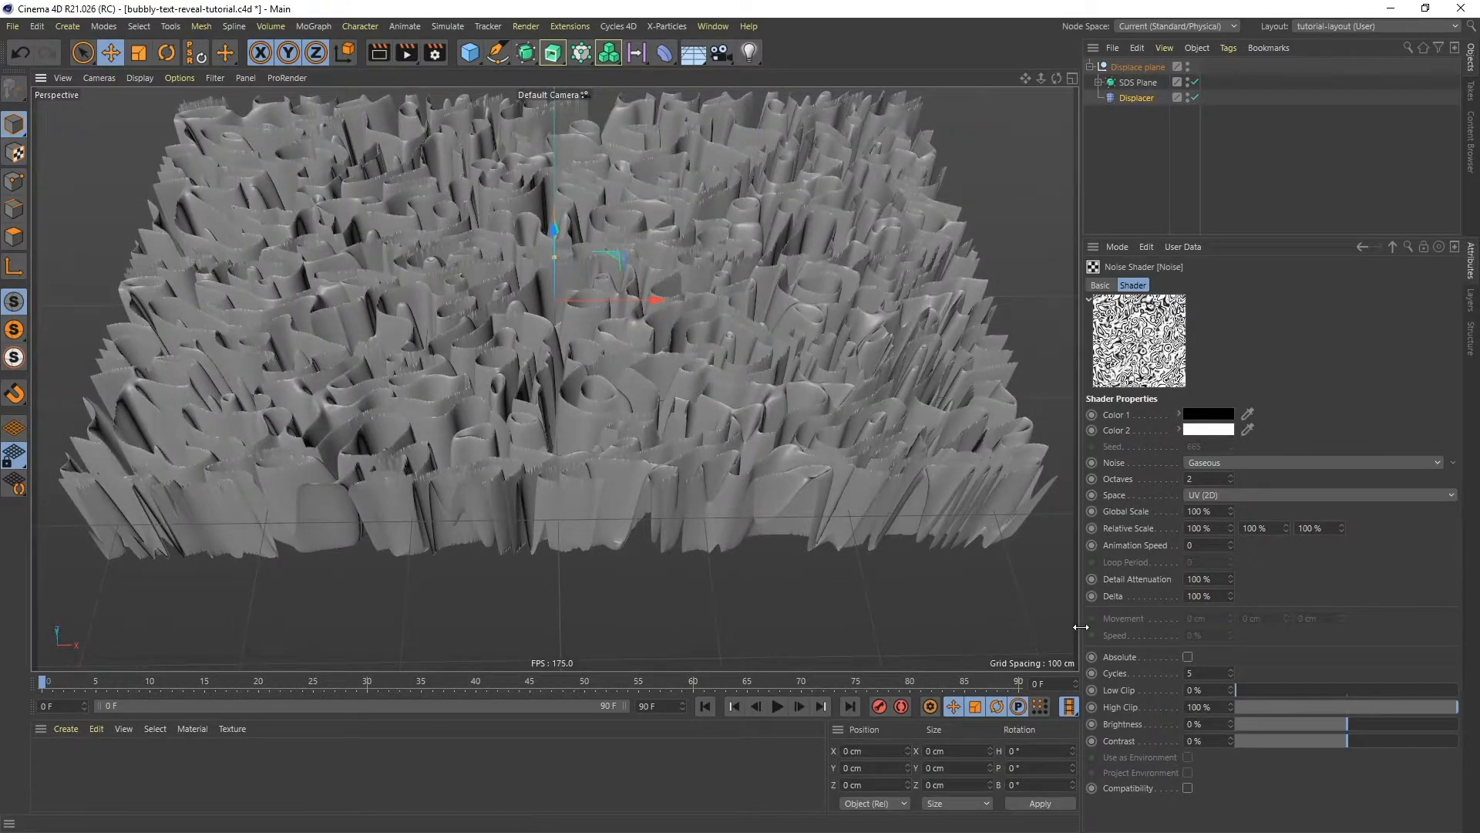
pyautogui.click(1205, 672)
pyautogui.write('20')
pyautogui.press('Return')
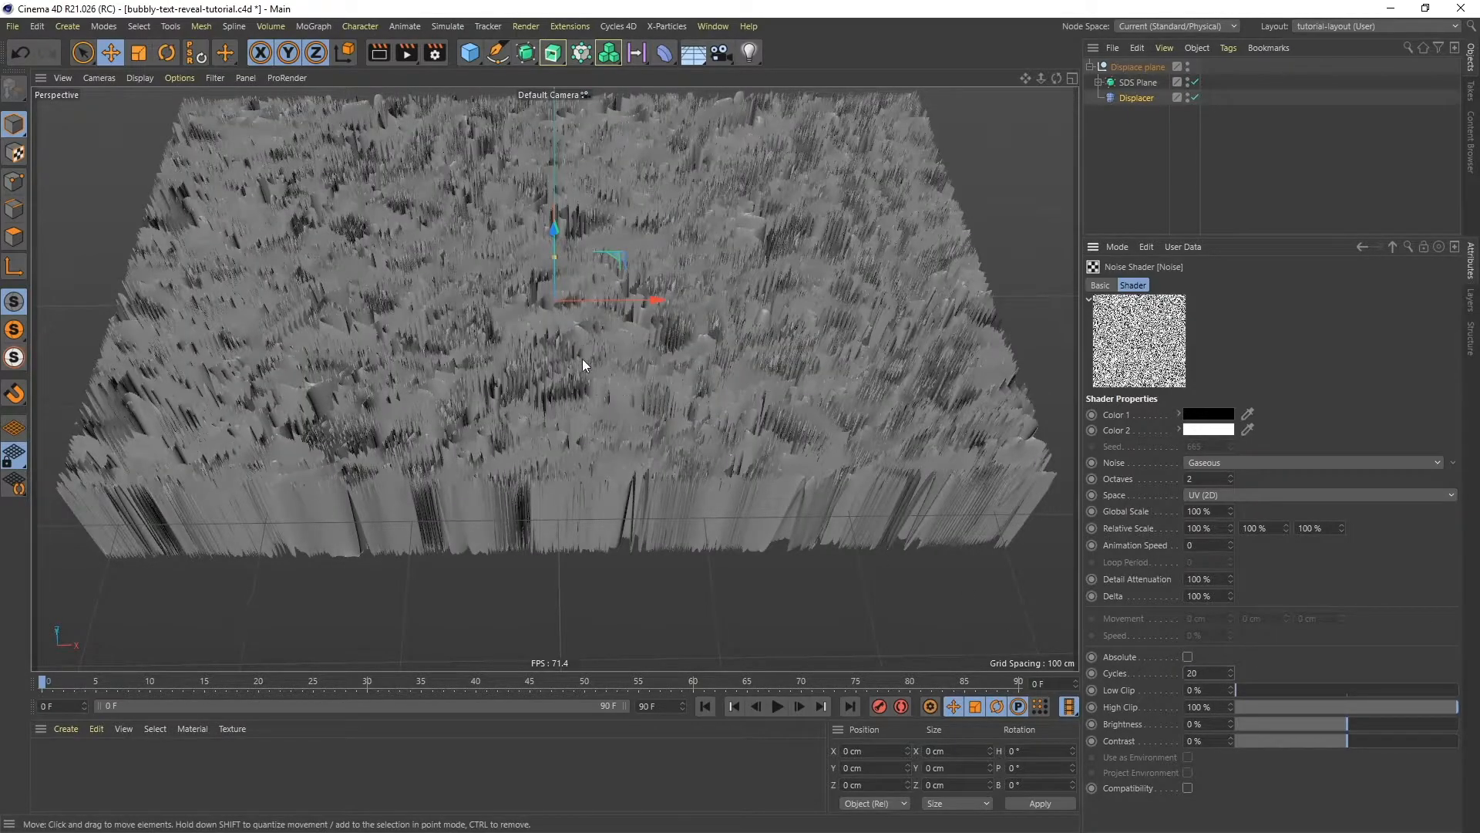
pyautogui.moveTo(640, 392)
pyautogui.keyDown('alt'); pyautogui.mouseDown()
pyautogui.moveTo(644, 485)
pyautogui.moveTo(646, 271)
pyautogui.moveTo(643, 455)
pyautogui.moveTo(654, 336)
pyautogui.mouseUp(); pyautogui.keyUp('alt')
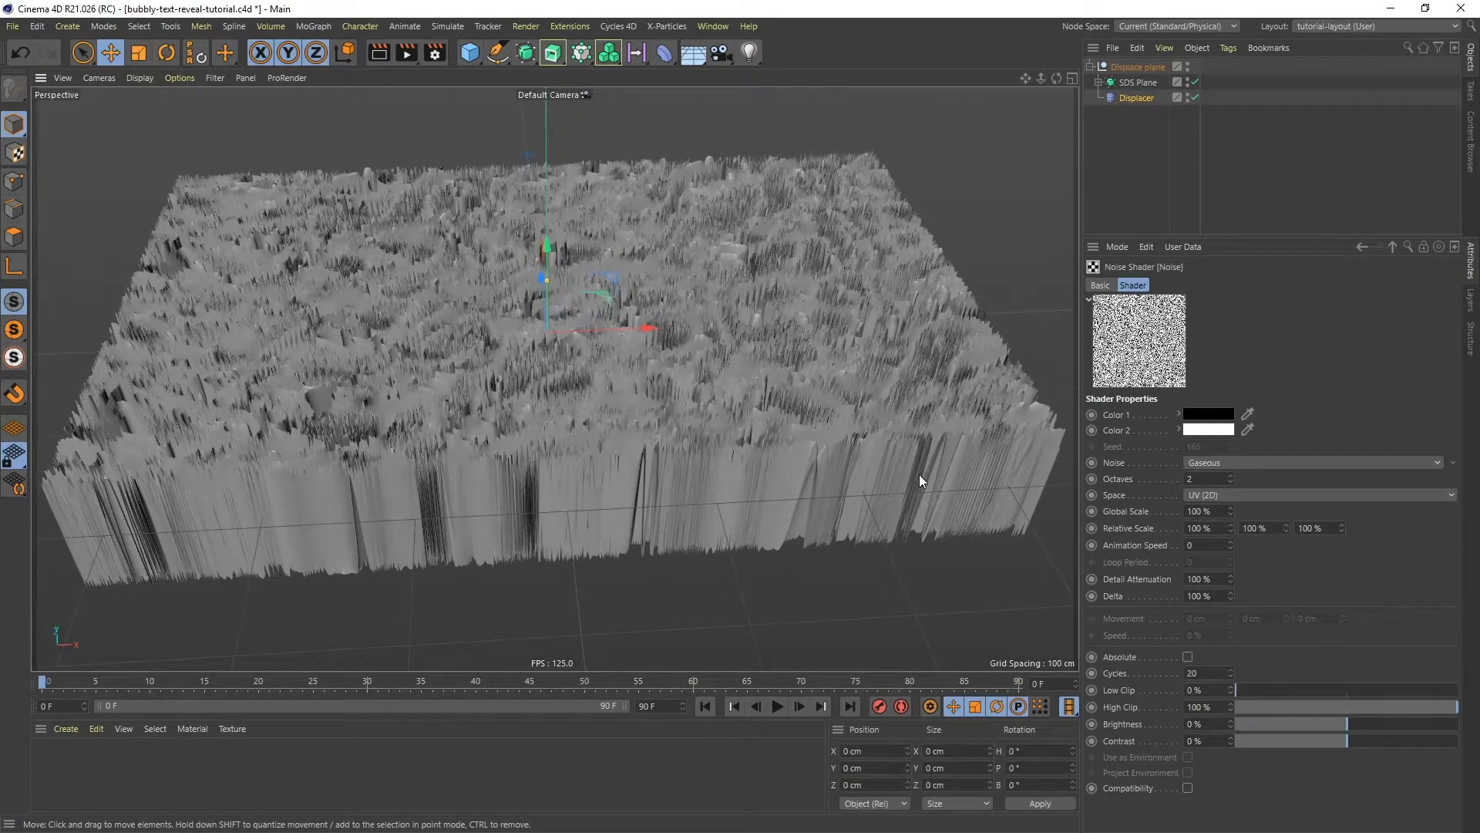
pyautogui.click(1190, 673)
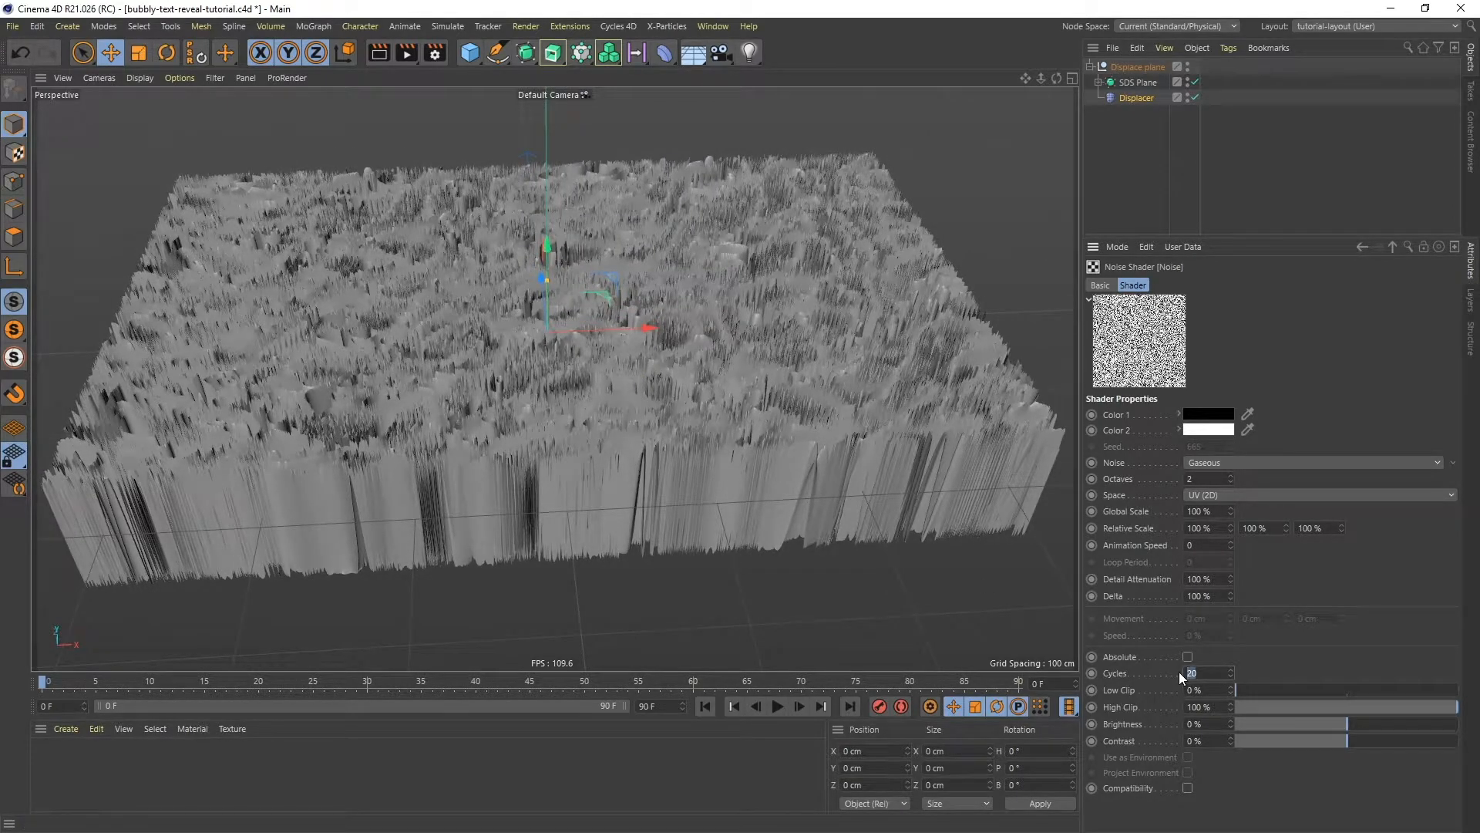
pyautogui.press('Return')
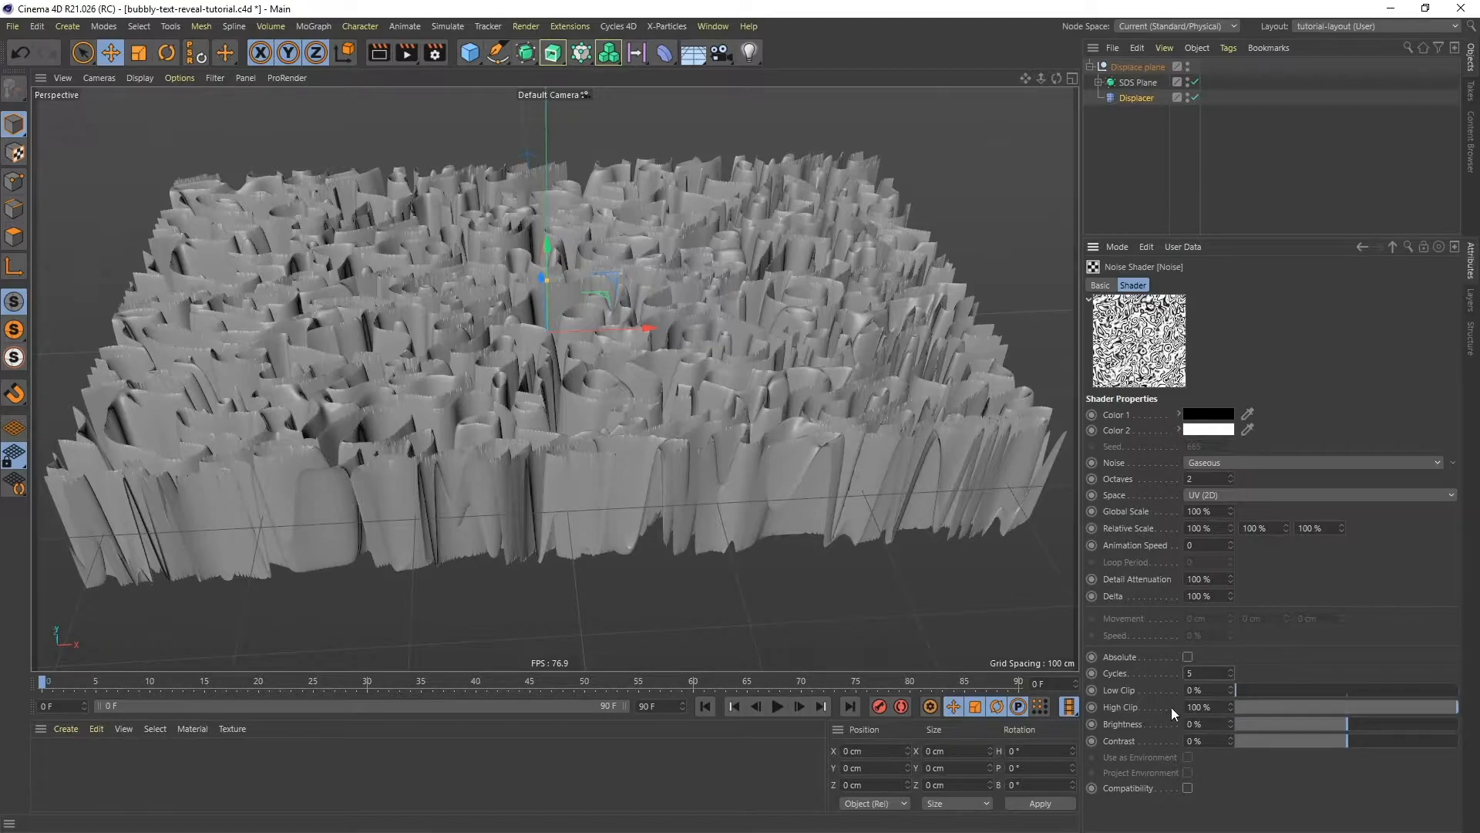
# - Raise the noise shader's low clip to 47% and lower its high clip to 97%
pyautogui.moveTo(1278, 692); pyautogui.dragTo(1329, 697)
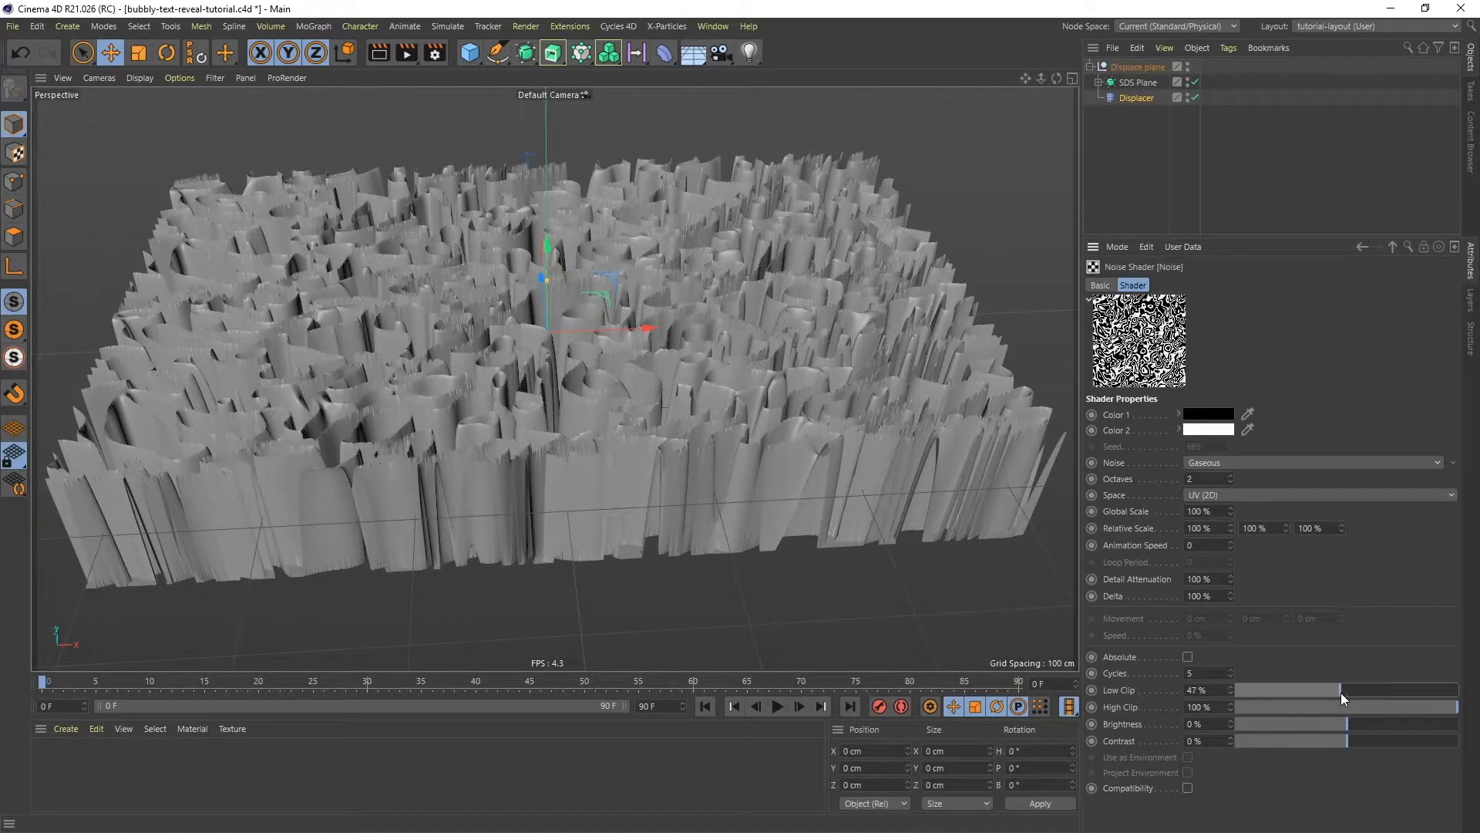
pyautogui.click(1228, 709)
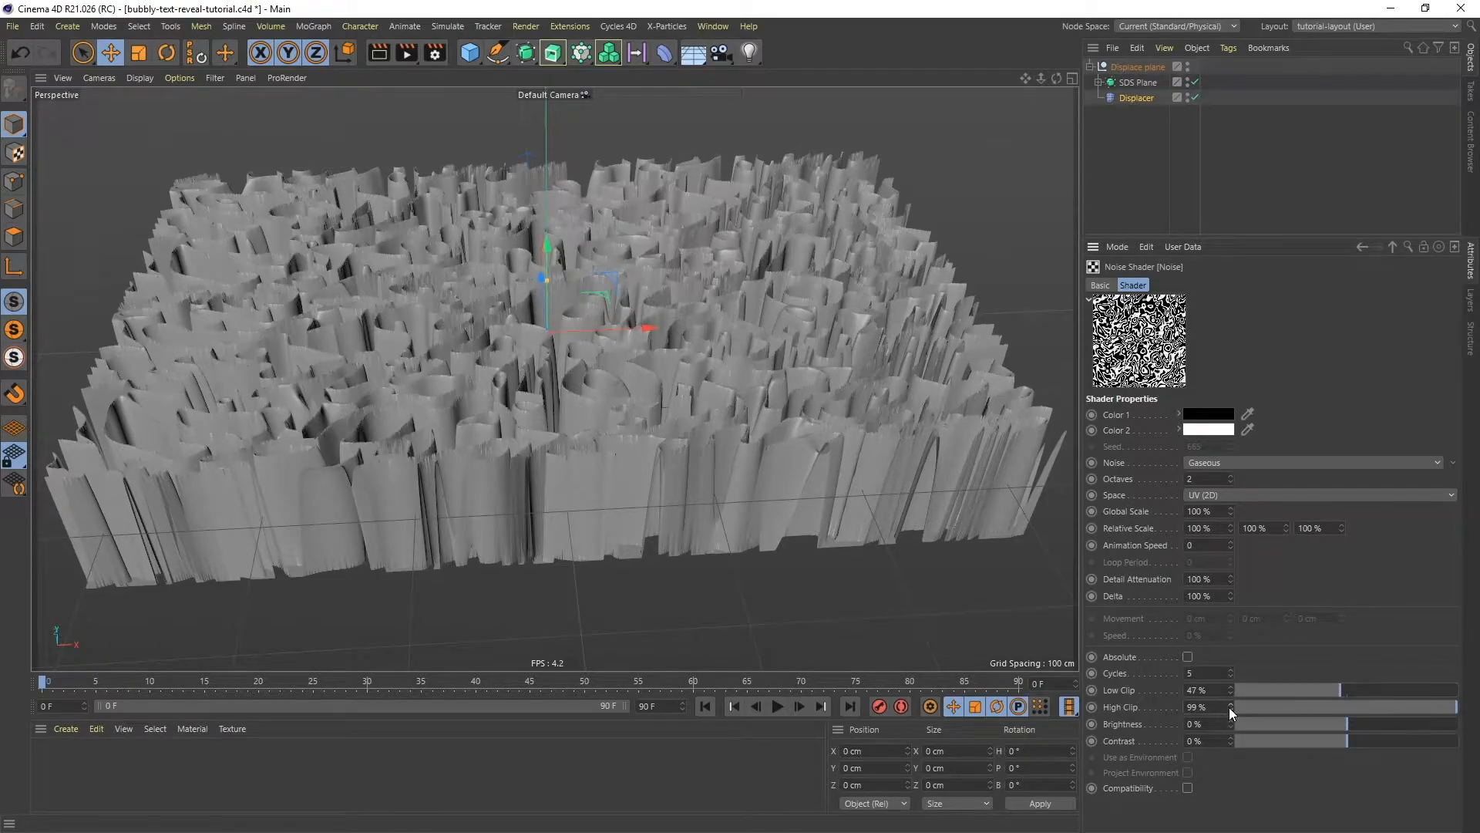
pyautogui.click(1229, 709)
pyautogui.click(1230, 711)
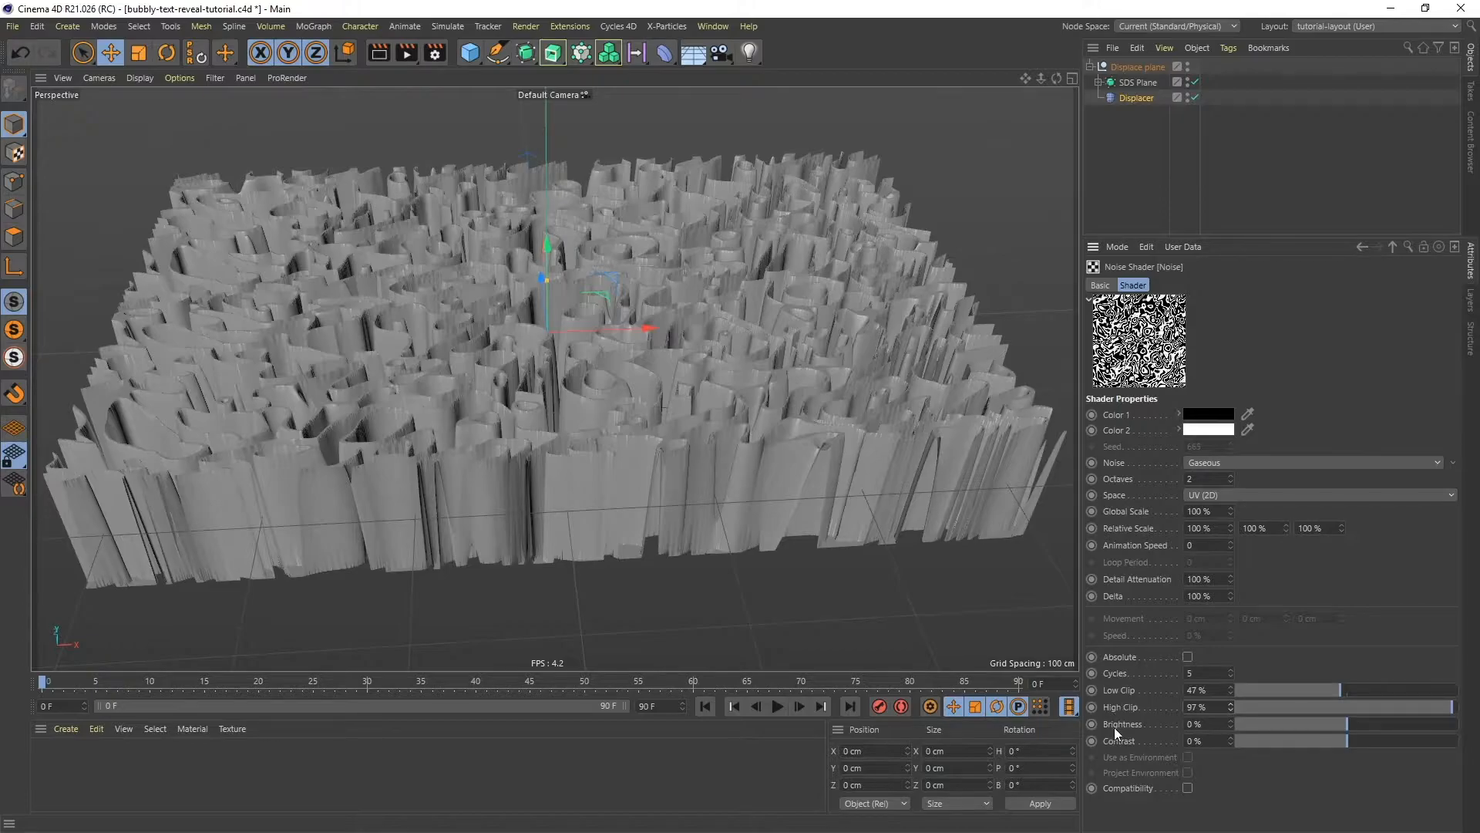
# - Raise the noise shader's contrast to 7% and inspect the displaced surface from above
pyautogui.click(1229, 737)
pyautogui.click(1229, 737)
pyautogui.click(1229, 737)
pyautogui.click(1229, 737)
pyautogui.click(1228, 737)
pyautogui.click(1229, 737)
pyautogui.click(1229, 737)
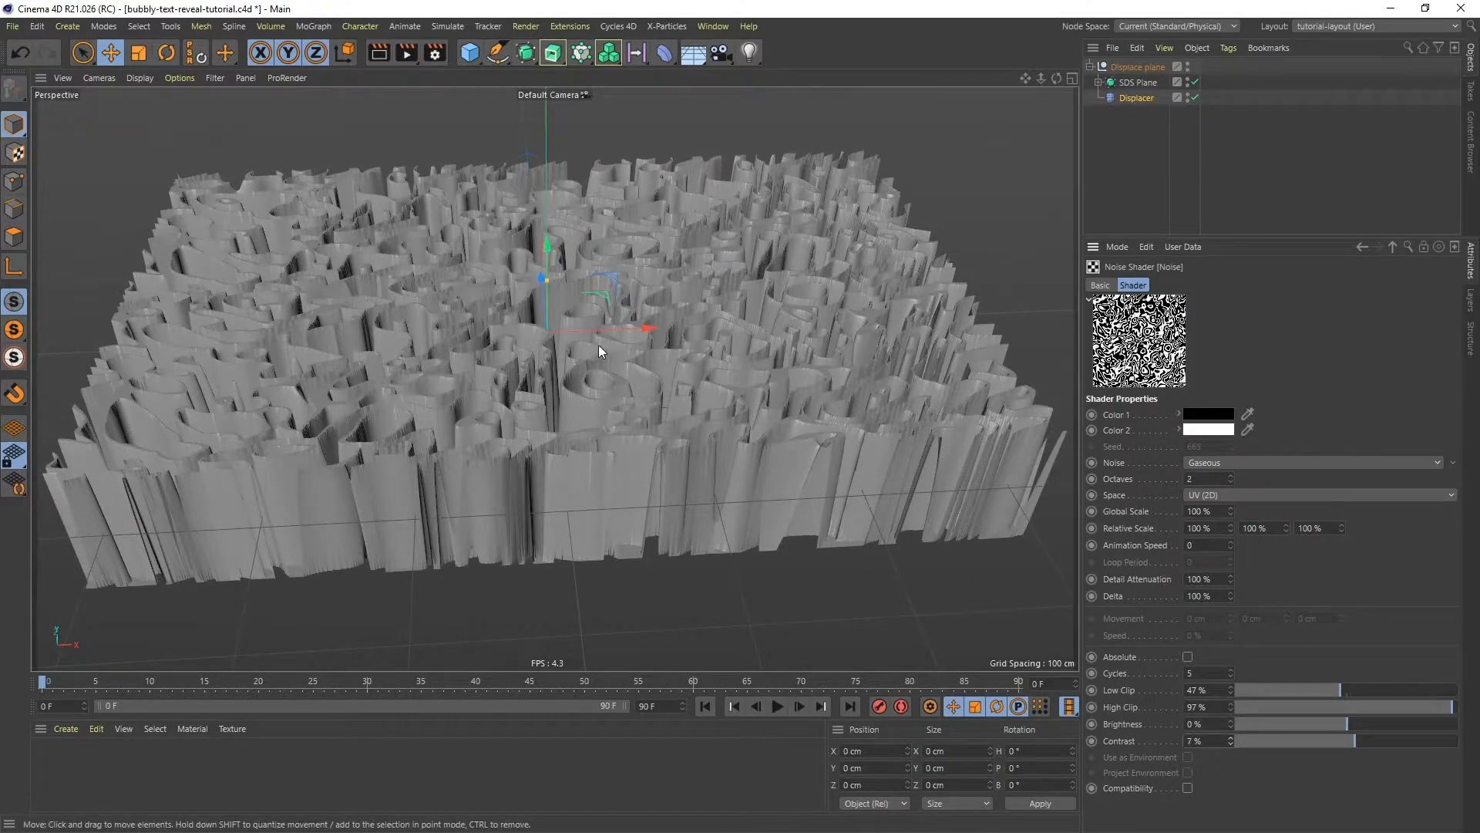
pyautogui.keyDown('alt'); pyautogui.moveTo(709, 326); pyautogui.dragTo(695, 372); pyautogui.keyUp('alt')
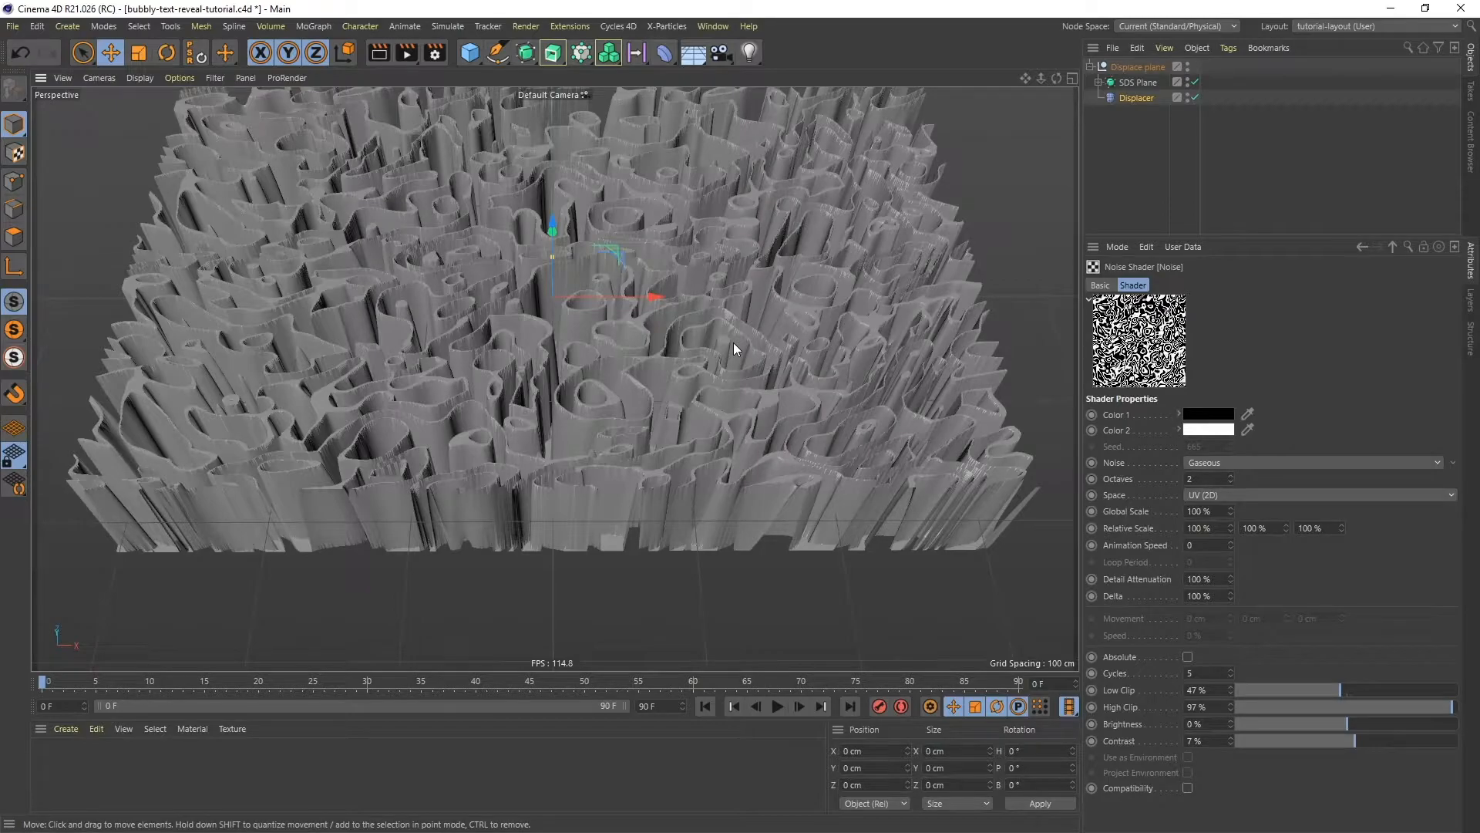
# - Hide the Displace plane null and add a text spline lying on the XZ plane
pyautogui.click(1189, 65)
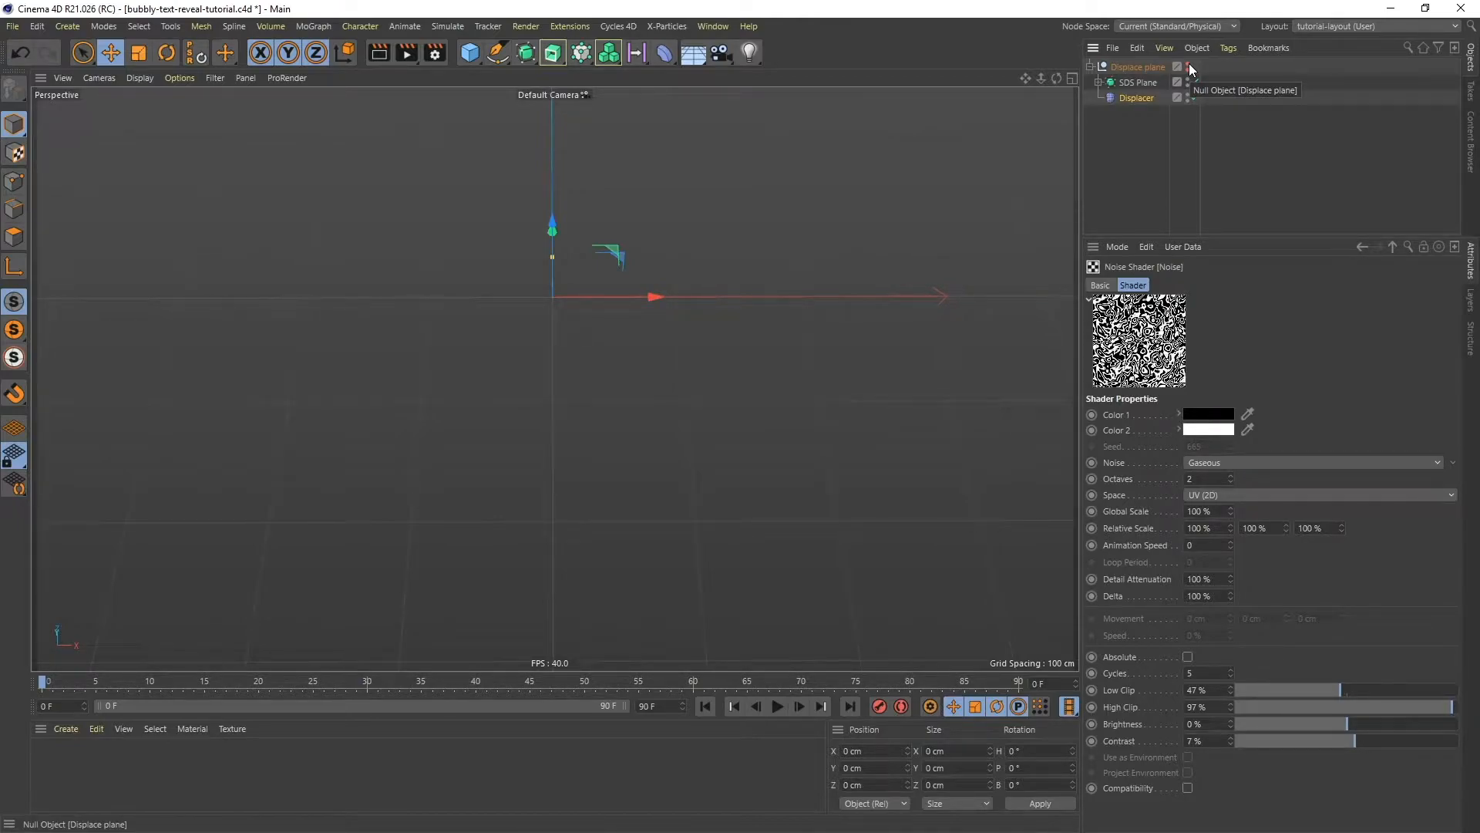
pyautogui.click(497, 54)
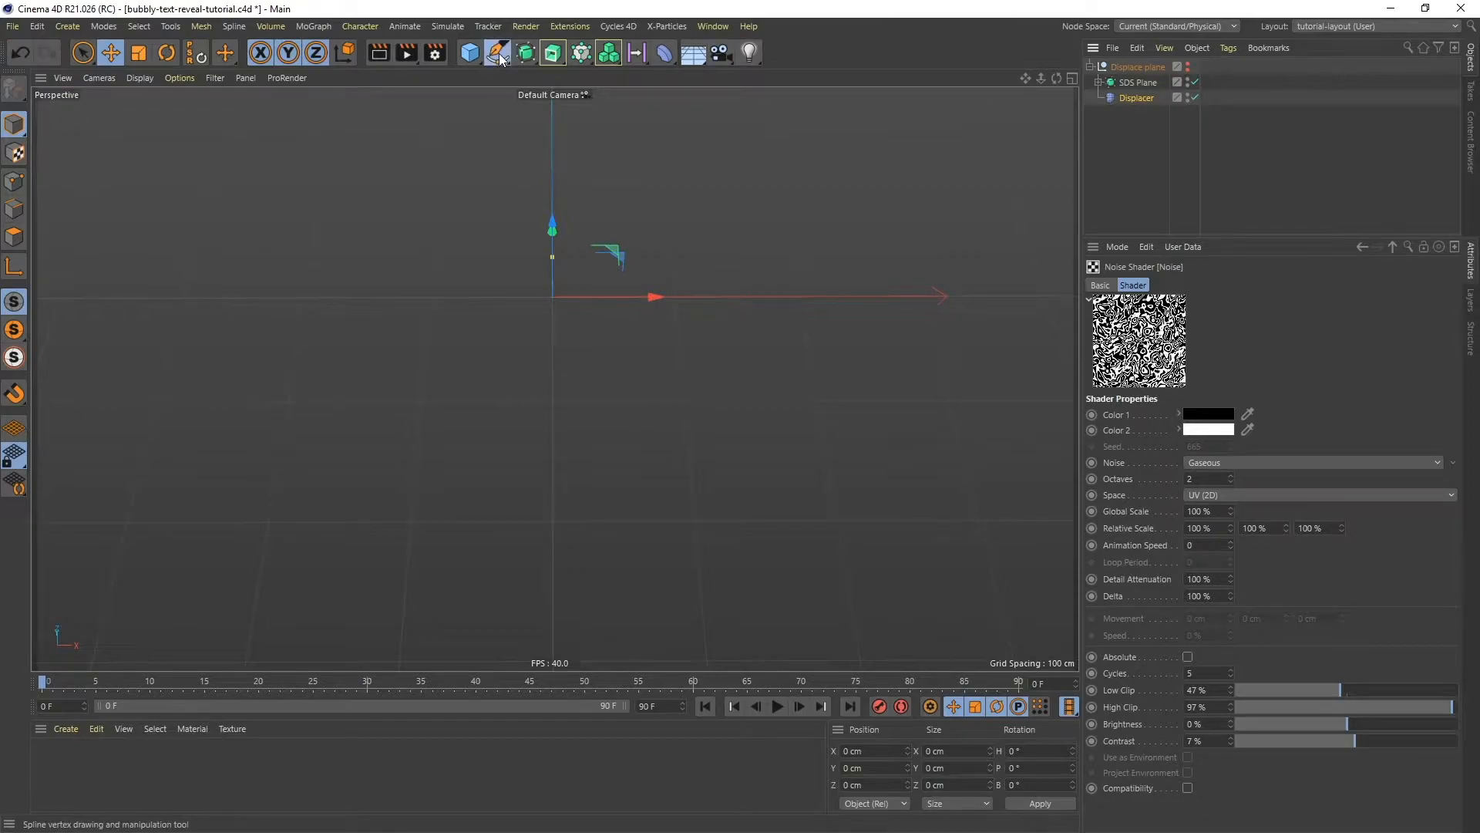
pyautogui.click(752, 108)
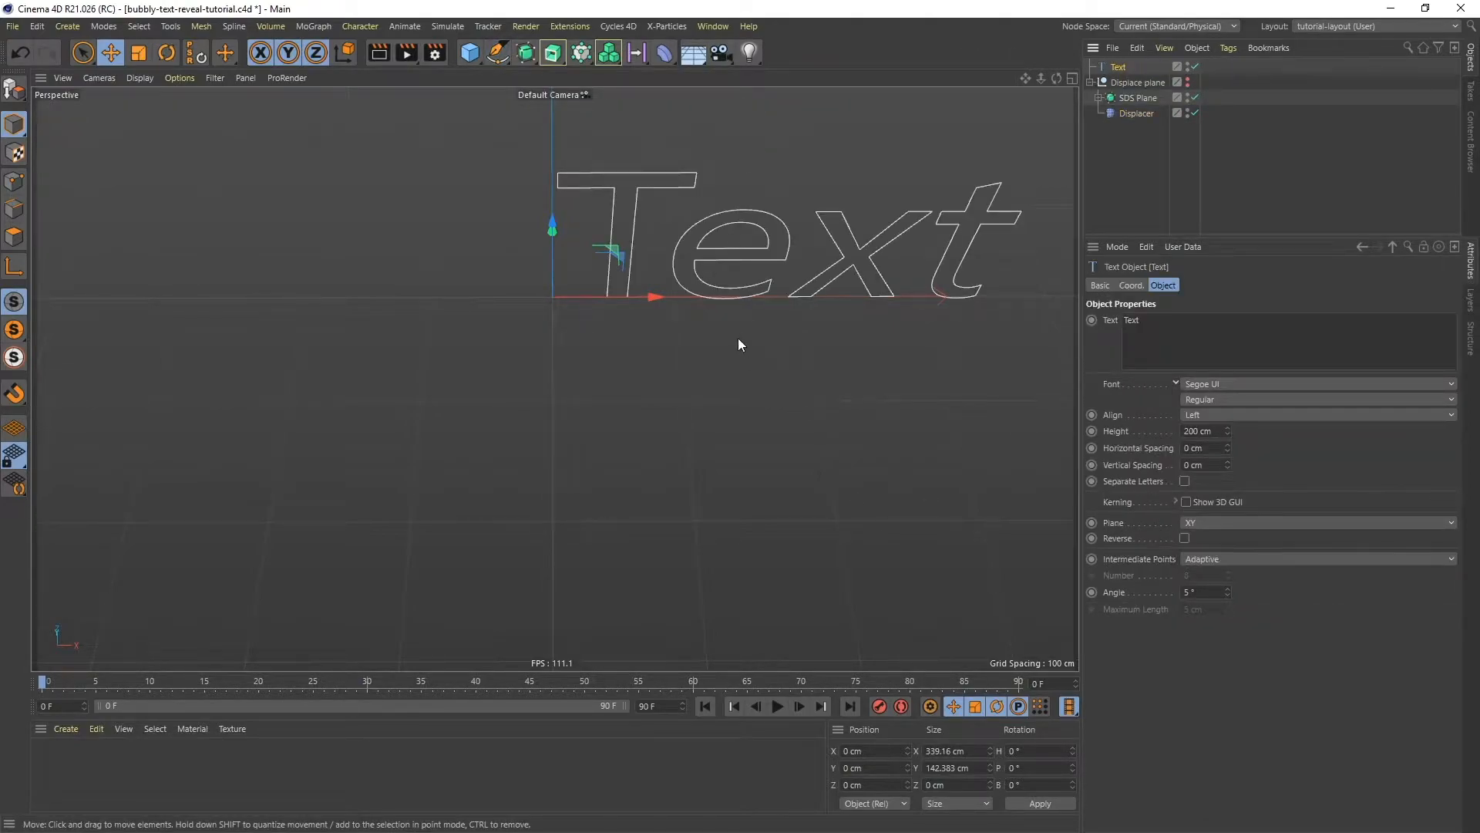
pyautogui.click(1201, 522)
pyautogui.click(1217, 572)
pyautogui.moveTo(875, 307)
pyautogui.keyDown('alt'); pyautogui.mouseDown()
pyautogui.moveTo(870, 290)
pyautogui.moveTo(738, 390)
pyautogui.moveTo(753, 393)
pyautogui.mouseUp(); pyautogui.keyUp('alt')
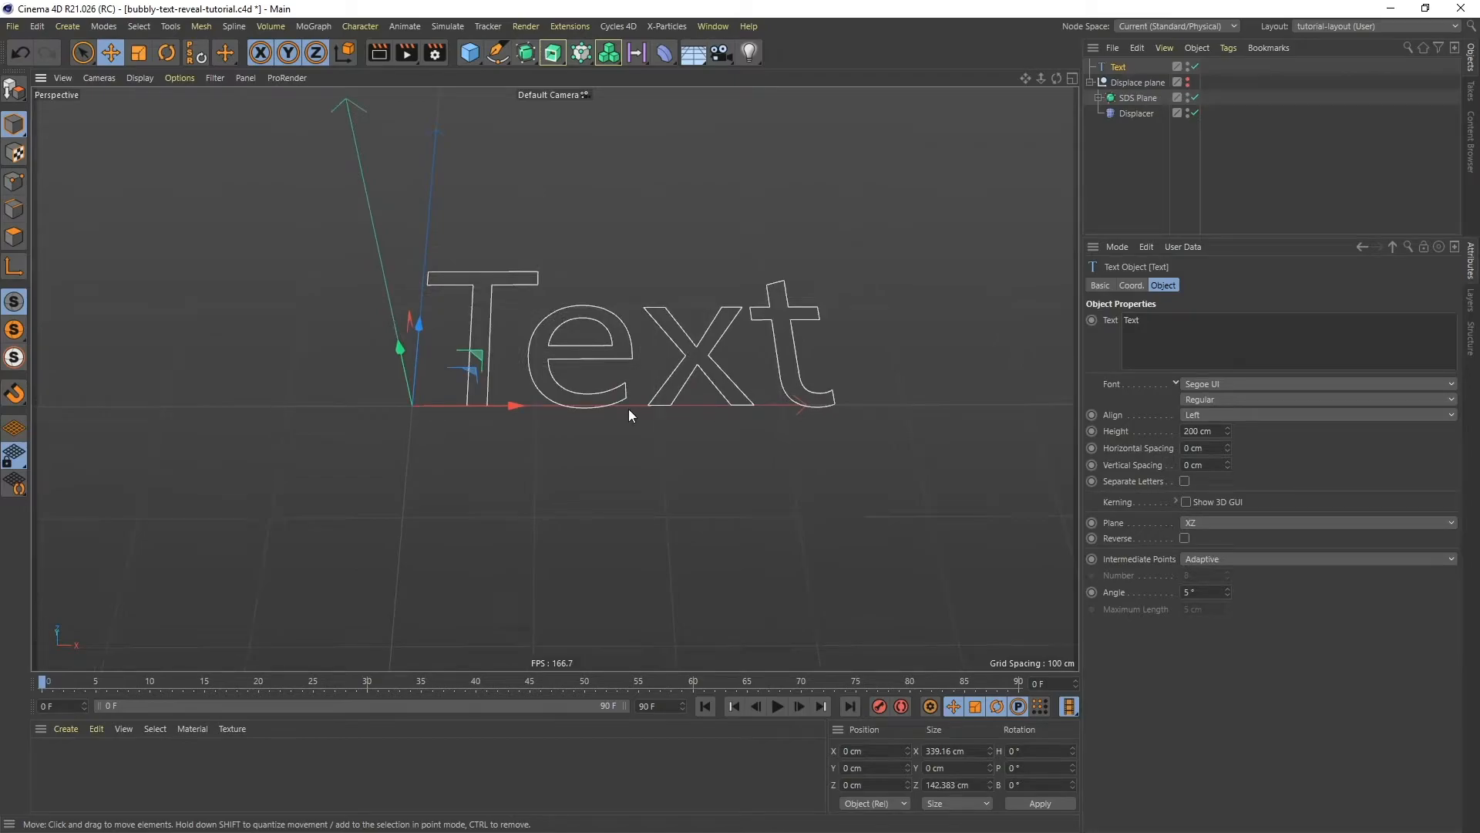
# - Change the text spline's wording to "now" and its font to Futura PT Bold
pyautogui.doubleClick(1140, 320)
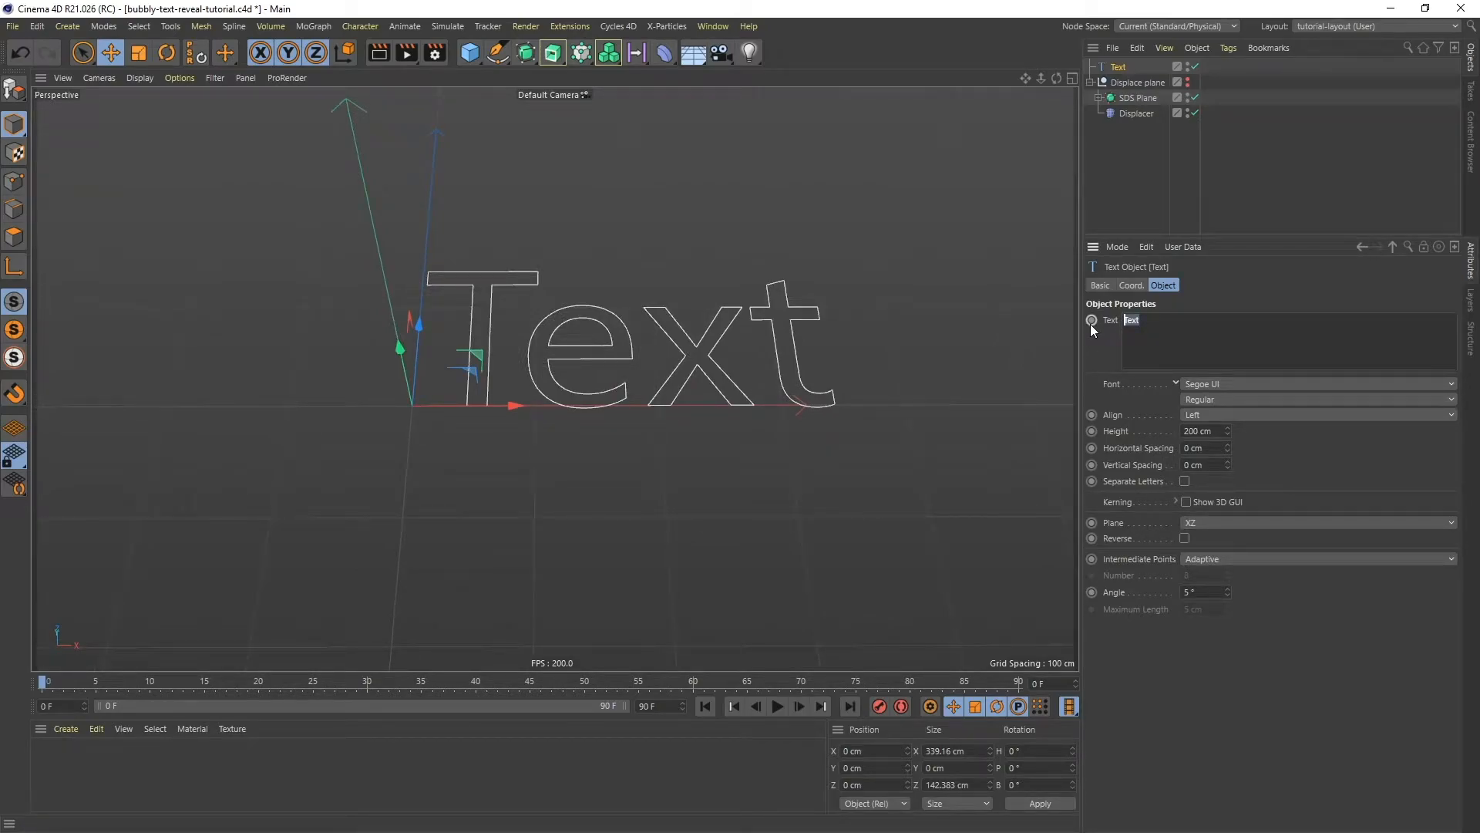
pyautogui.write('now')
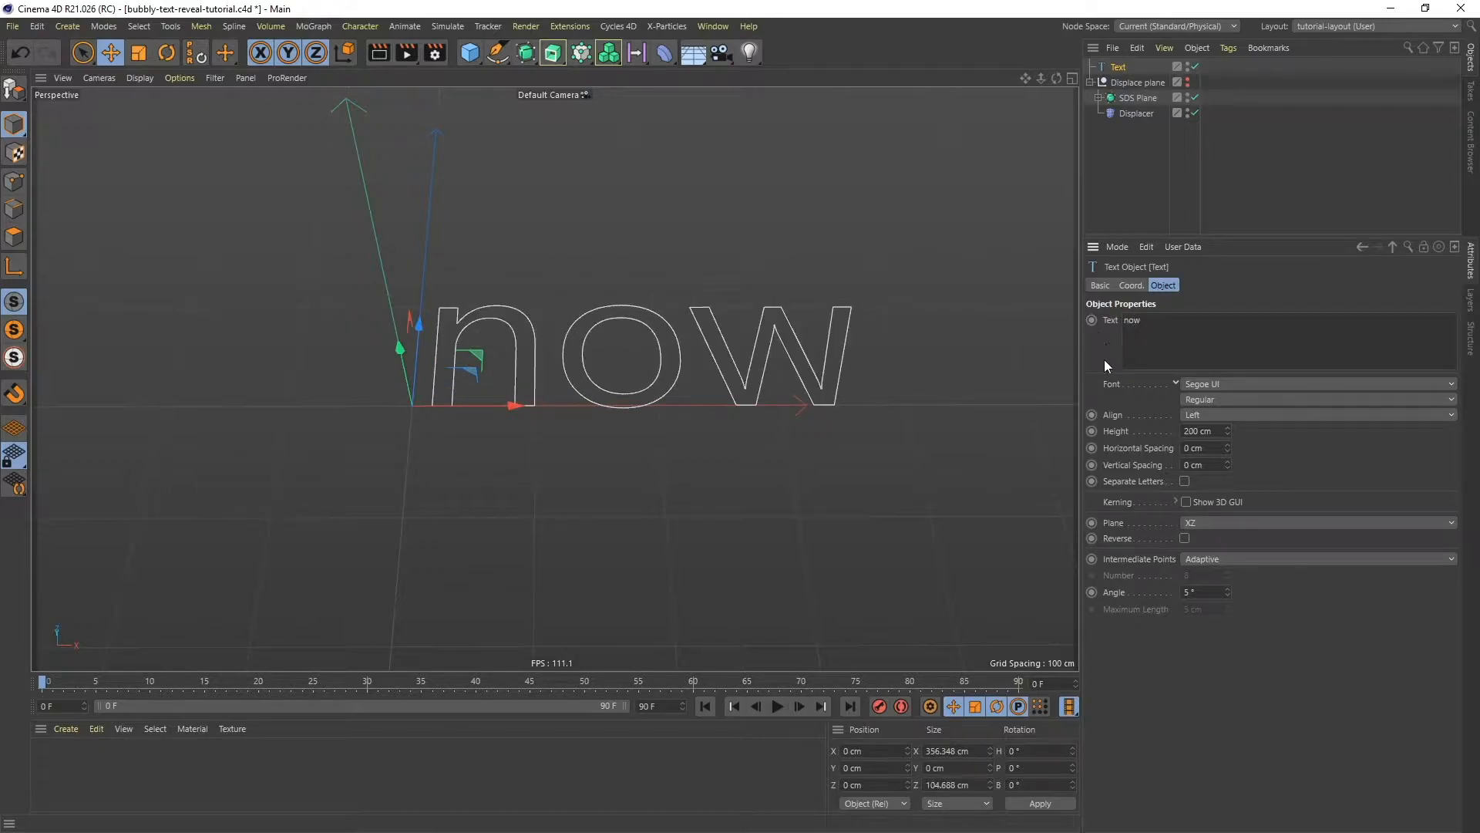
pyautogui.click(1198, 382)
pyautogui.moveTo(1324, 7)
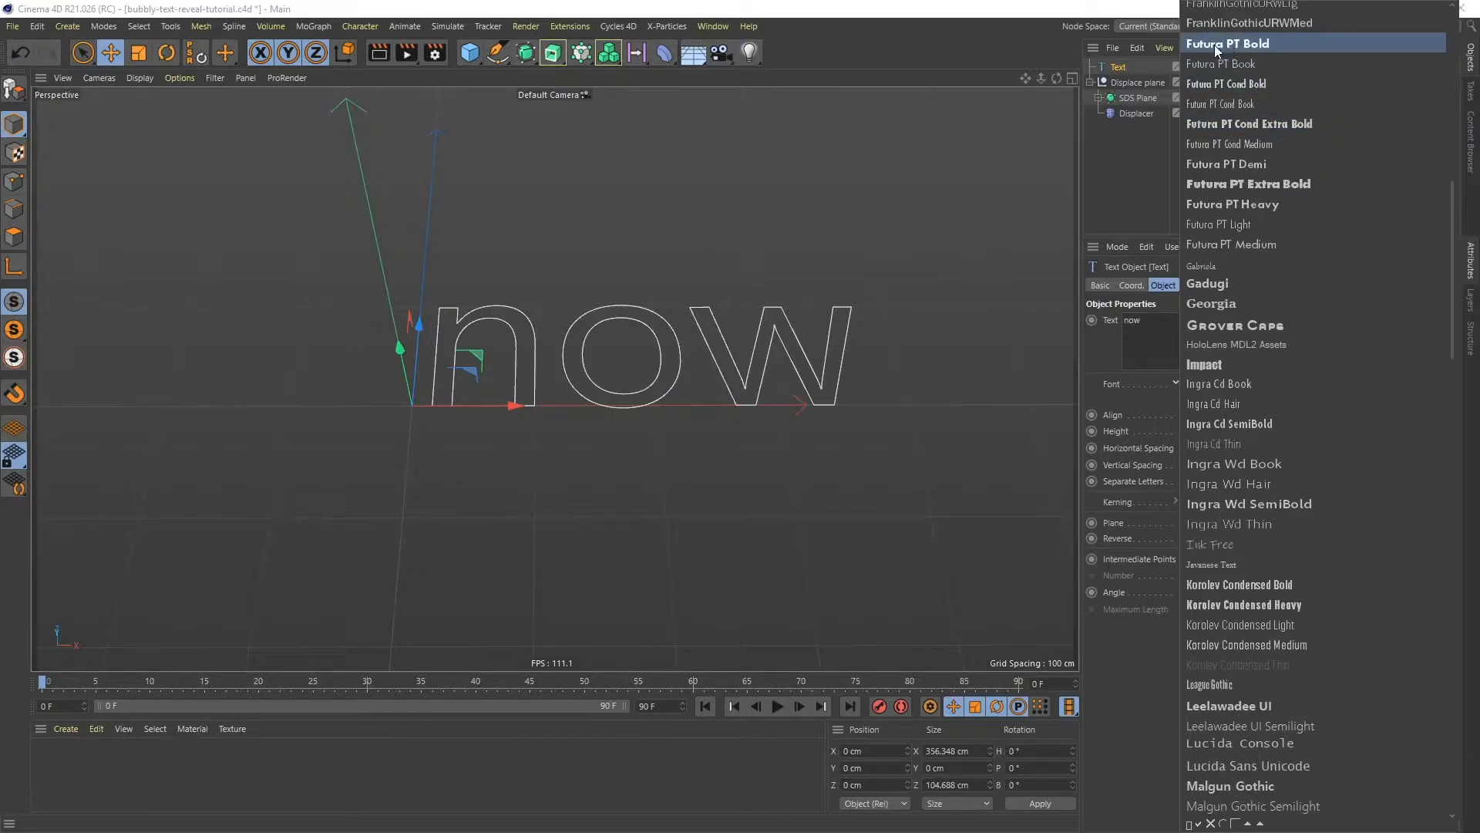
pyautogui.click(1238, 44)
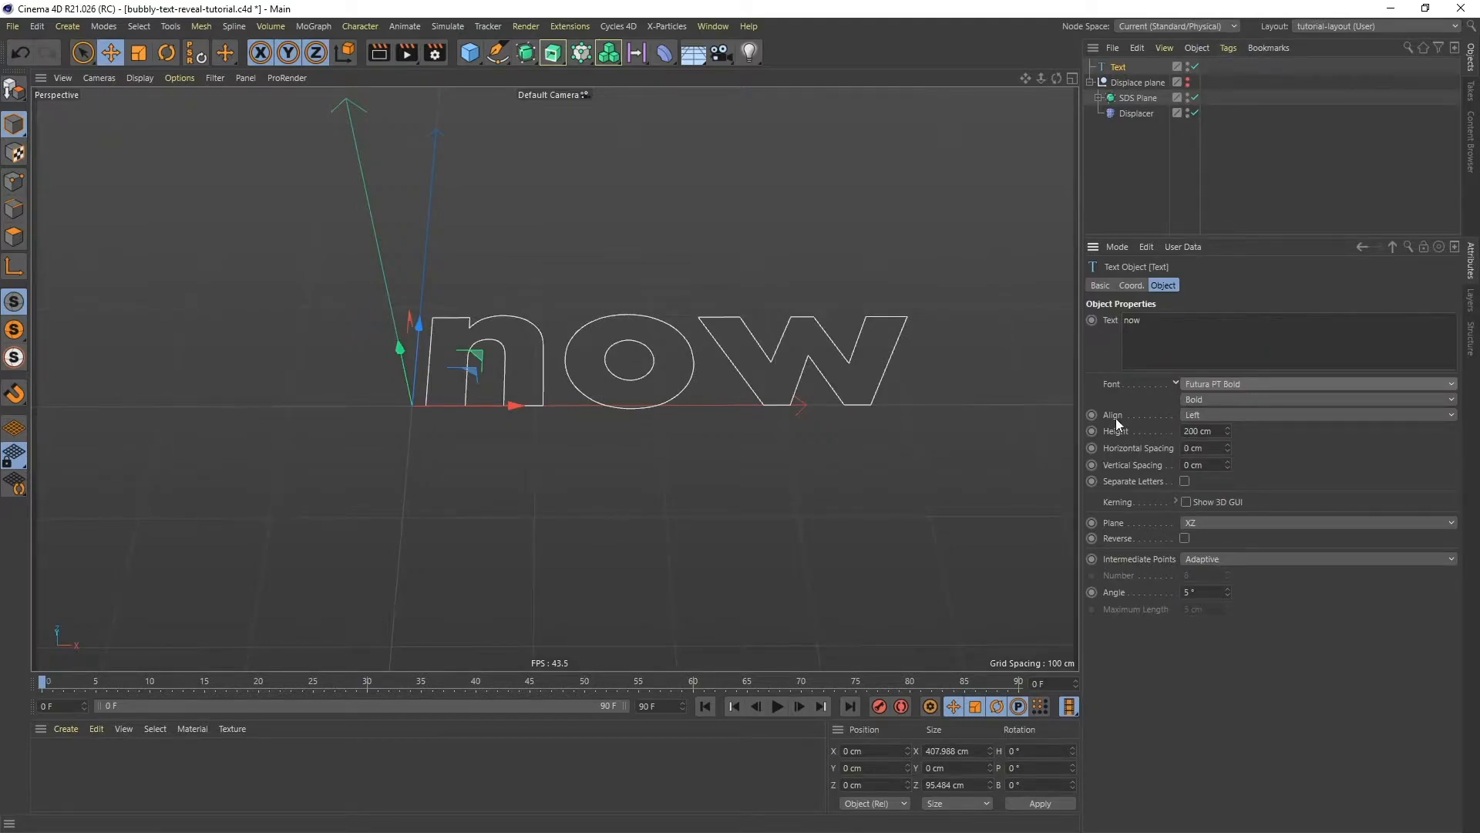
# - Align the text spline to the middle and set its horizontal spacing to 10 cm
pyautogui.click(1242, 414)
pyautogui.click(1215, 447)
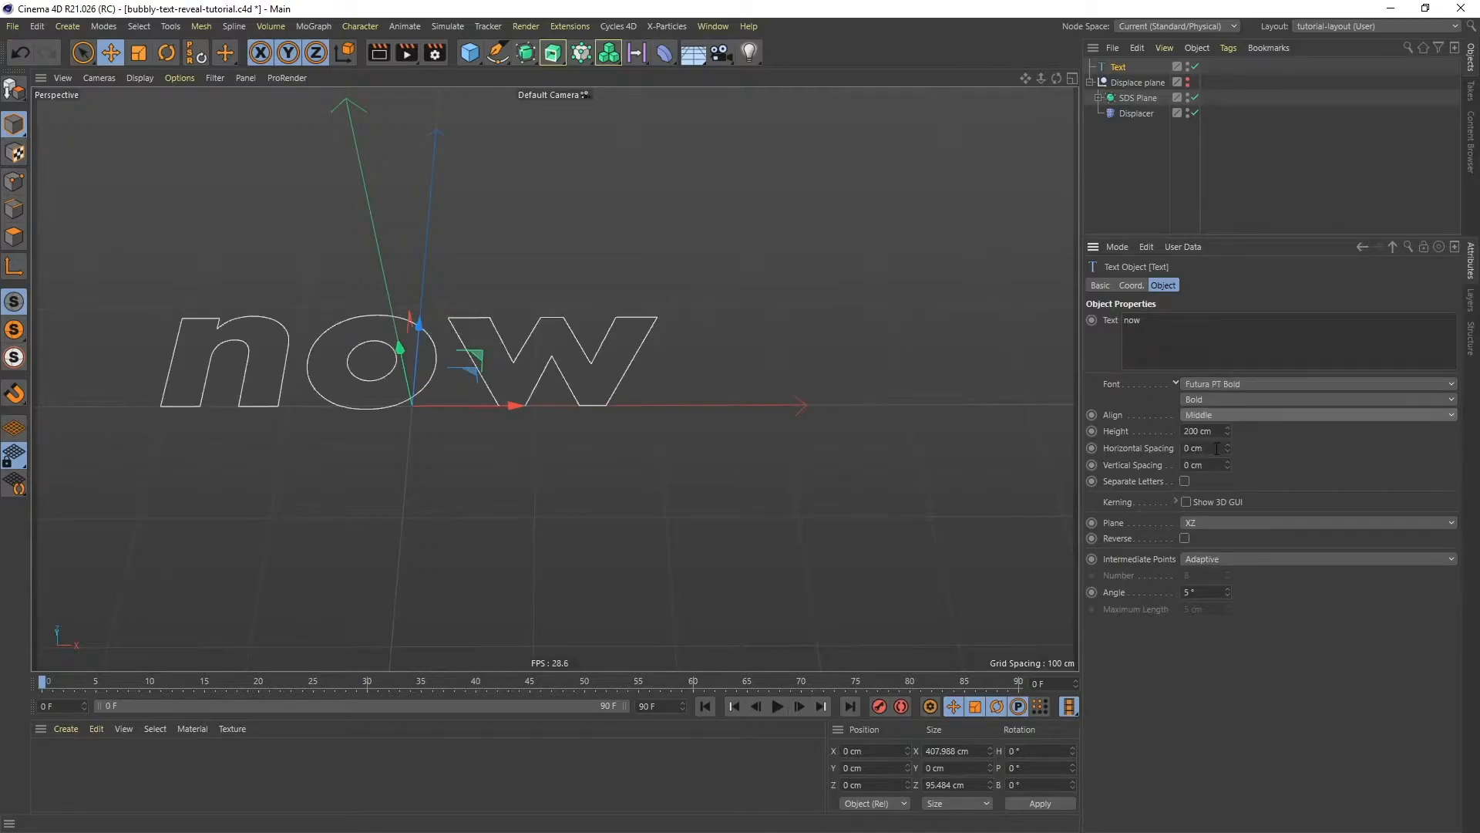
pyautogui.click(1216, 448)
pyautogui.press('Return')
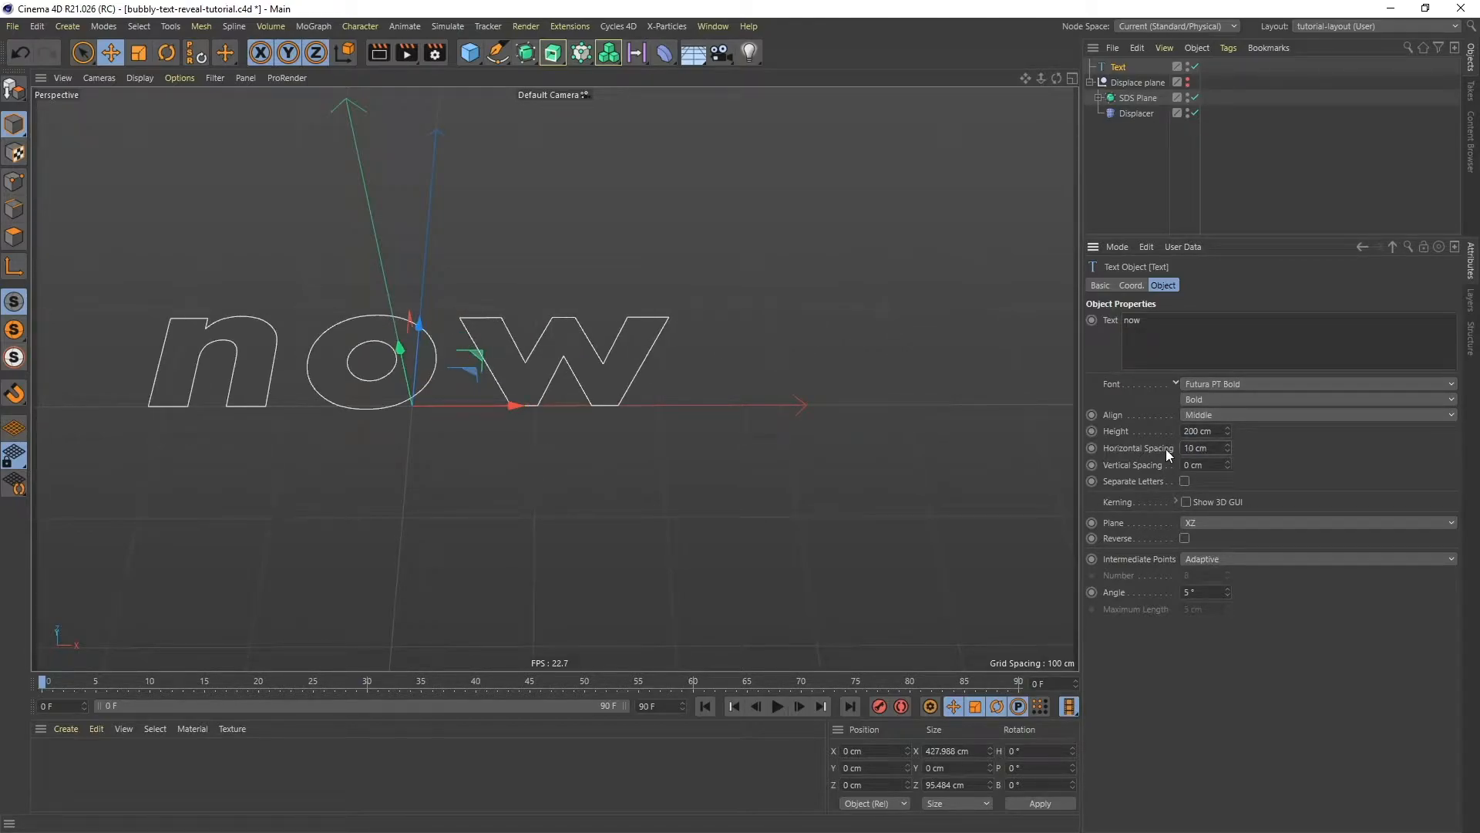
# - Unhide the Displace plane null and add the text spline as a field in the Displacer's falloff
pyautogui.keyDown('alt'); pyautogui.moveTo(562, 333); pyautogui.dragTo(740, 326, button='middle'); pyautogui.keyUp('alt')
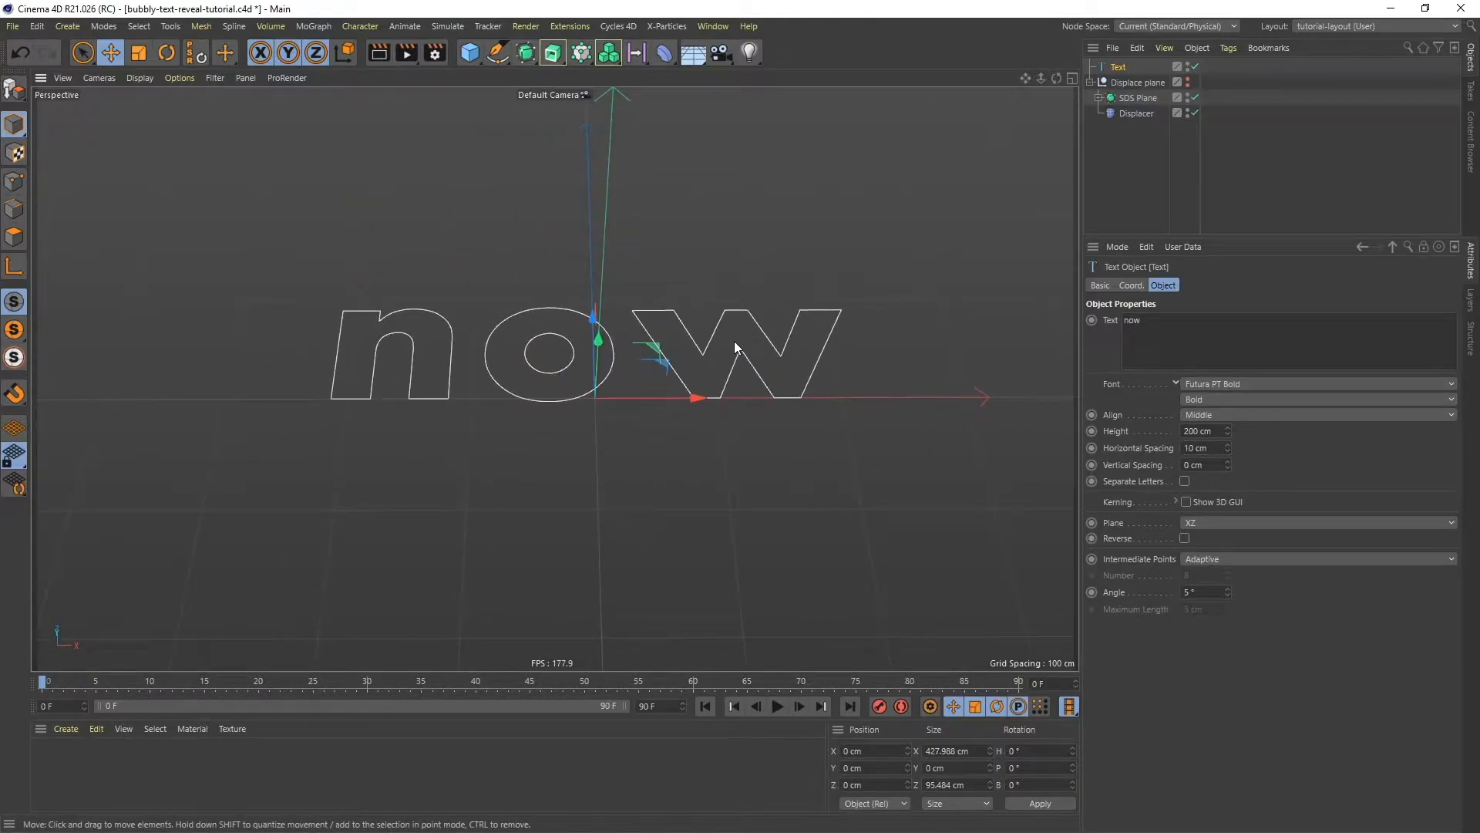
pyautogui.click(1188, 79)
pyautogui.keyDown('alt'); pyautogui.moveTo(716, 415); pyautogui.dragTo(651, 367, button='middle'); pyautogui.keyUp('alt')
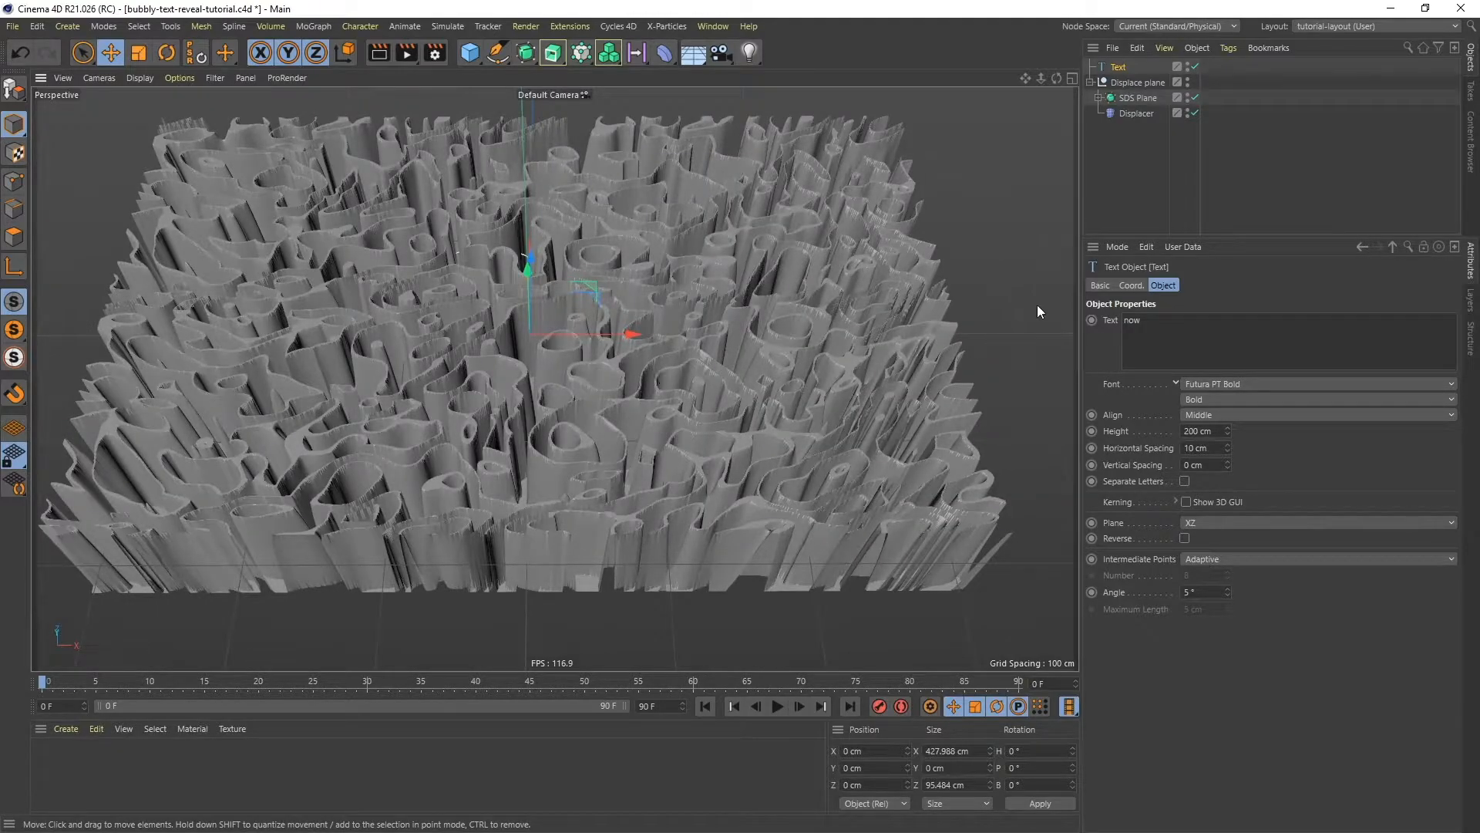
pyautogui.click(1138, 114)
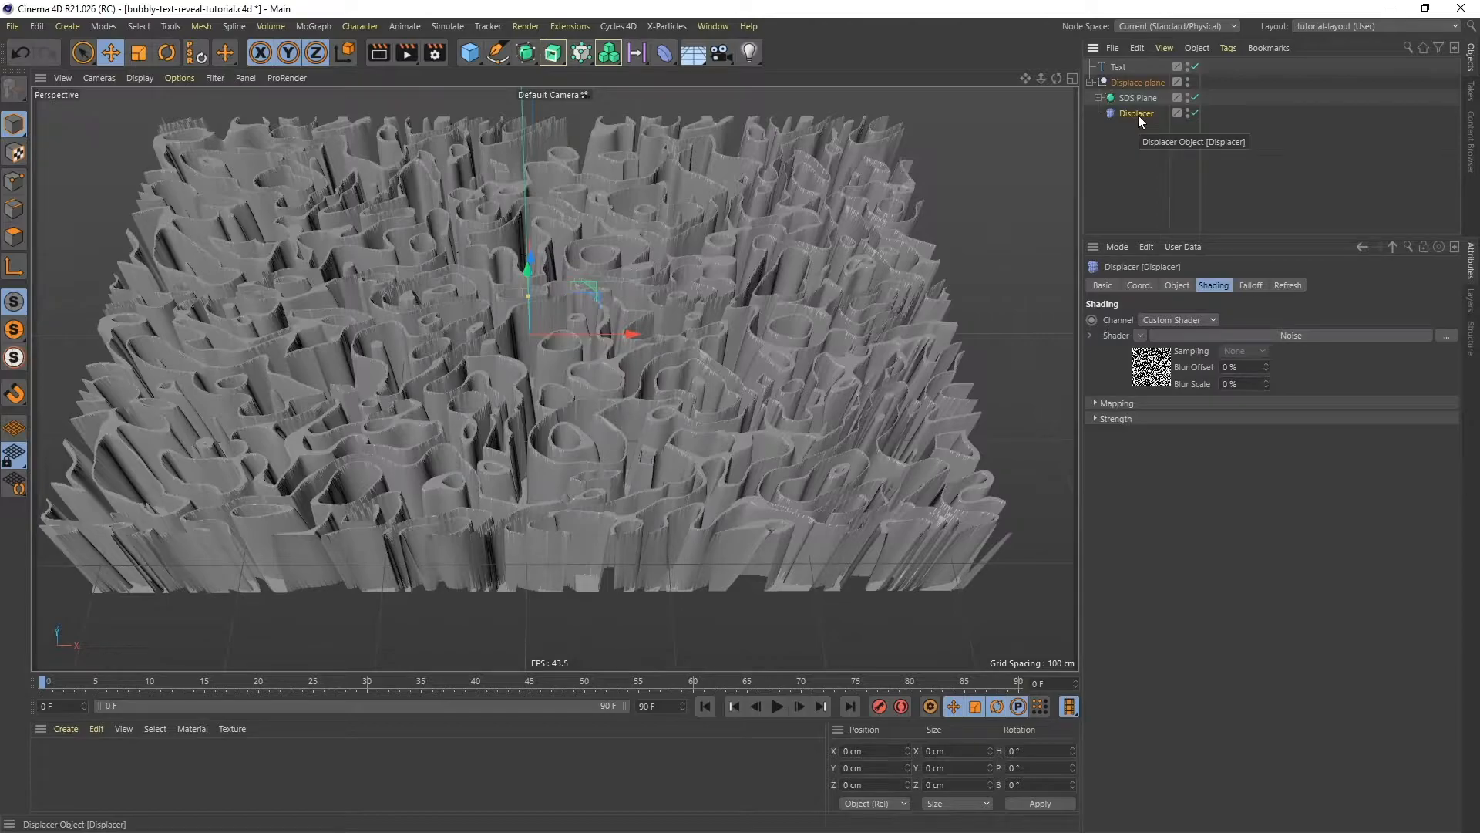
pyautogui.click(1248, 285)
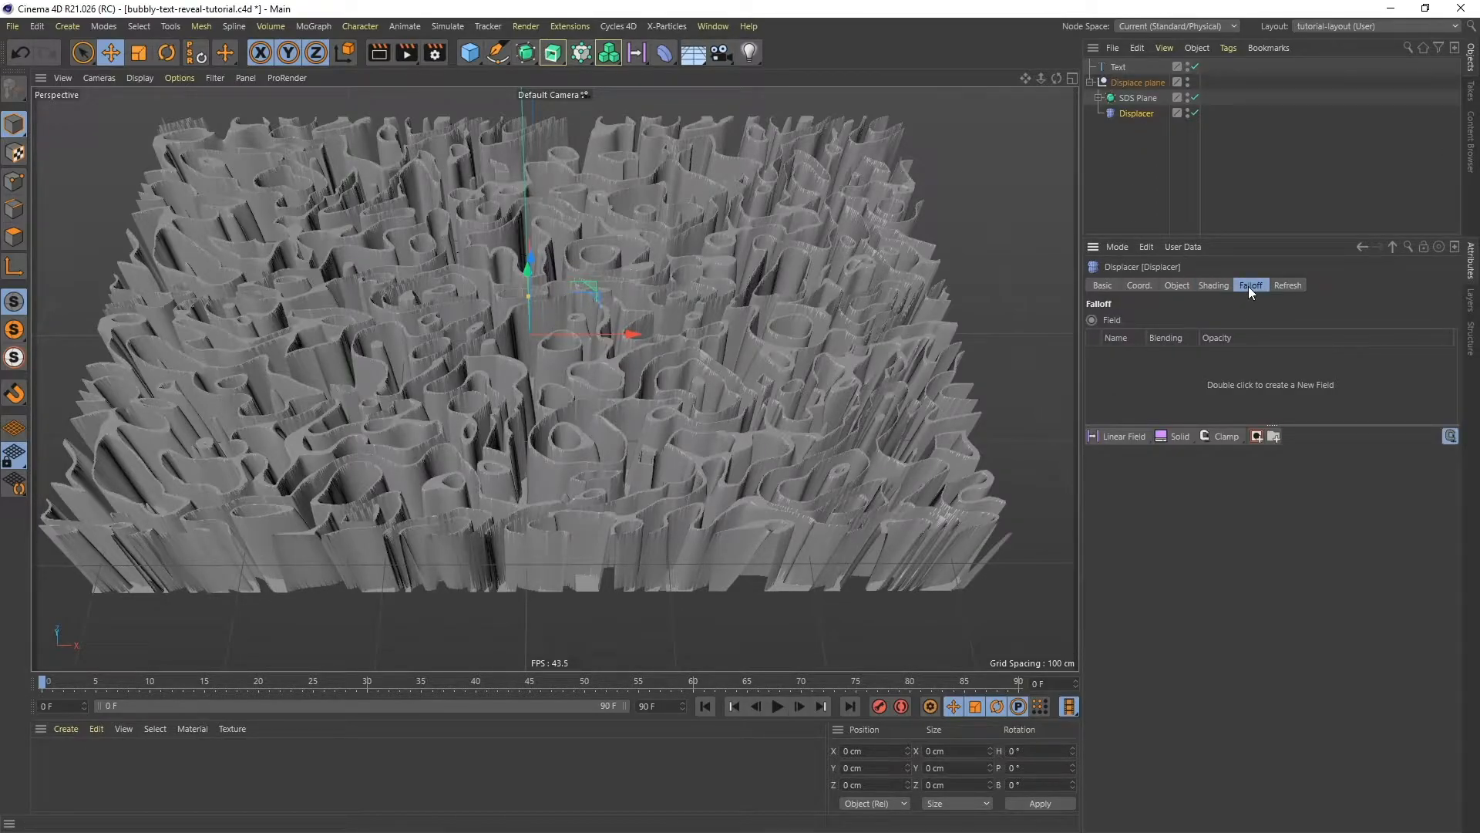
pyautogui.moveTo(1121, 67); pyautogui.dragTo(1142, 370)
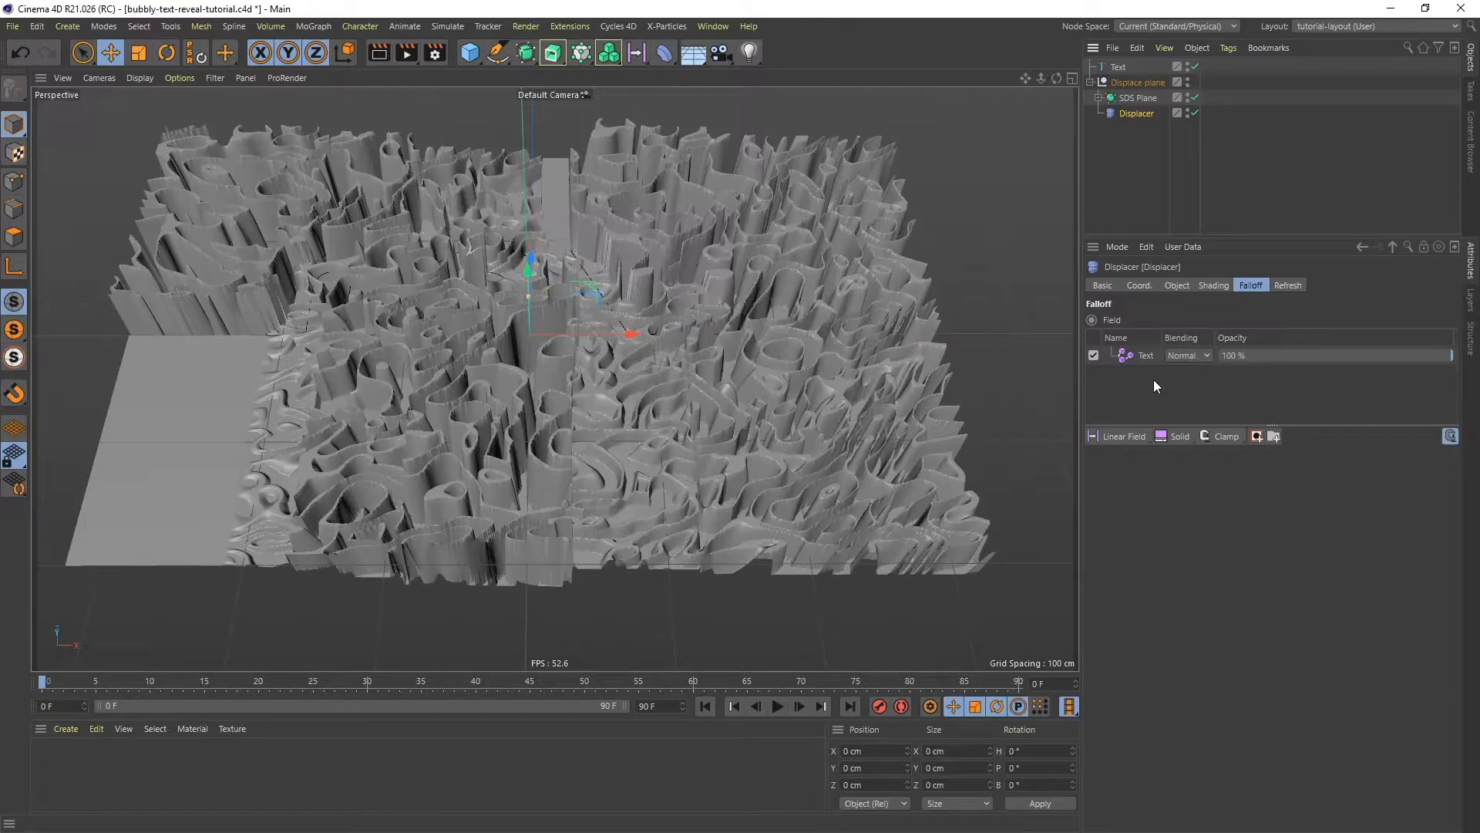
# - Set the distance mode of the Displacer's text spline field to Radius
pyautogui.click(1145, 355)
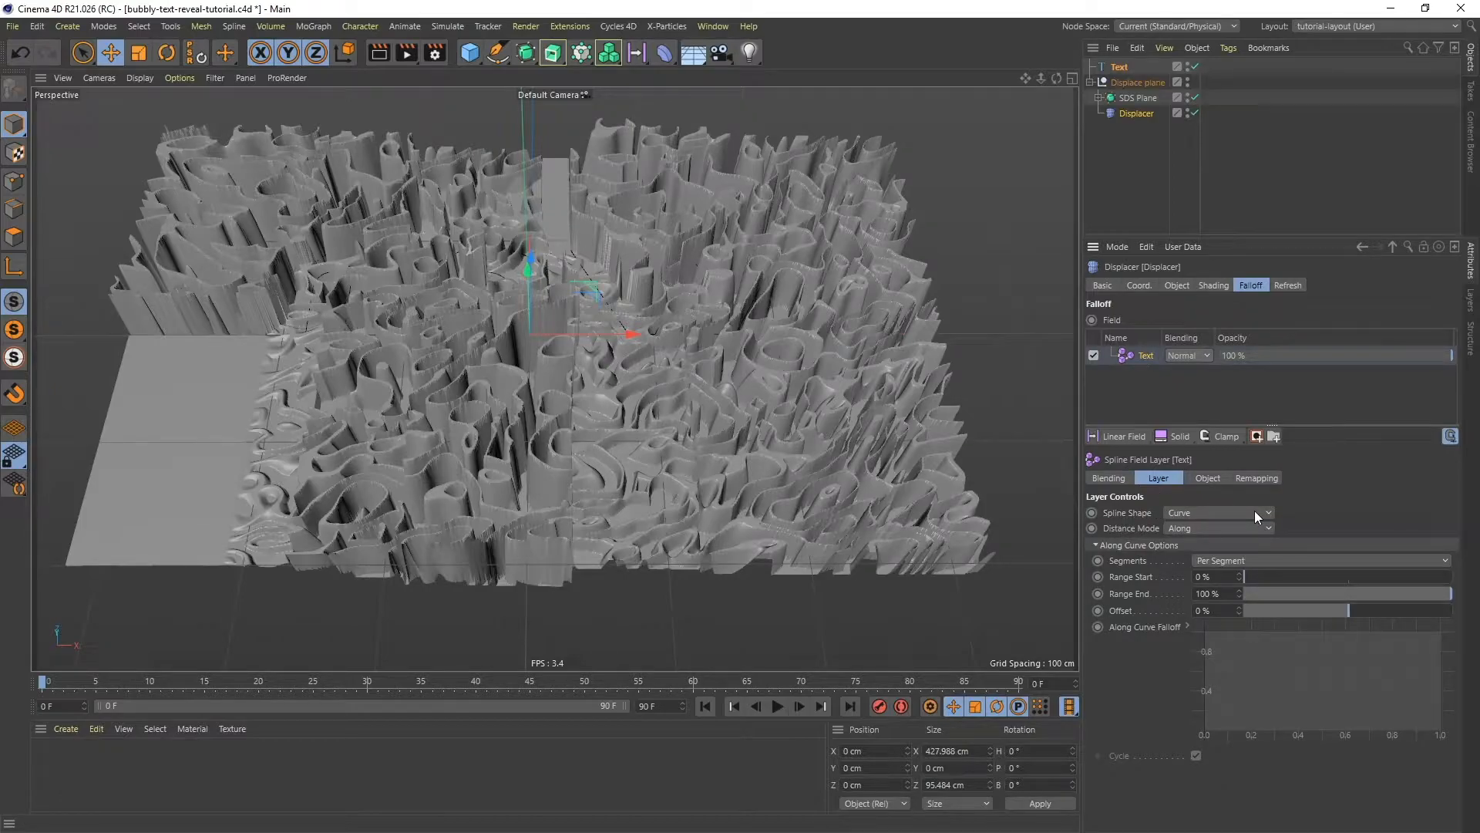
pyautogui.click(1209, 527)
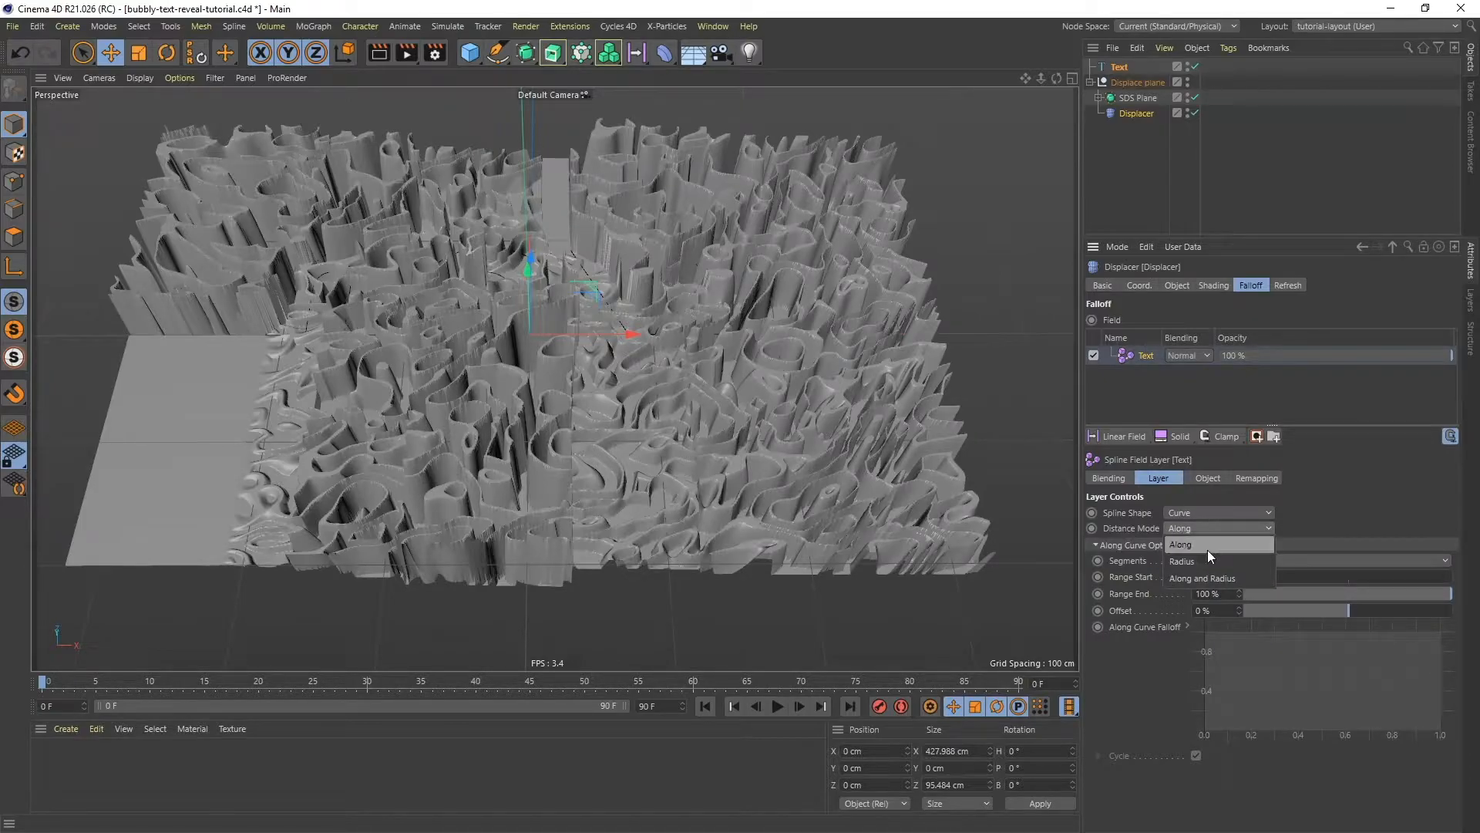
pyautogui.click(1204, 558)
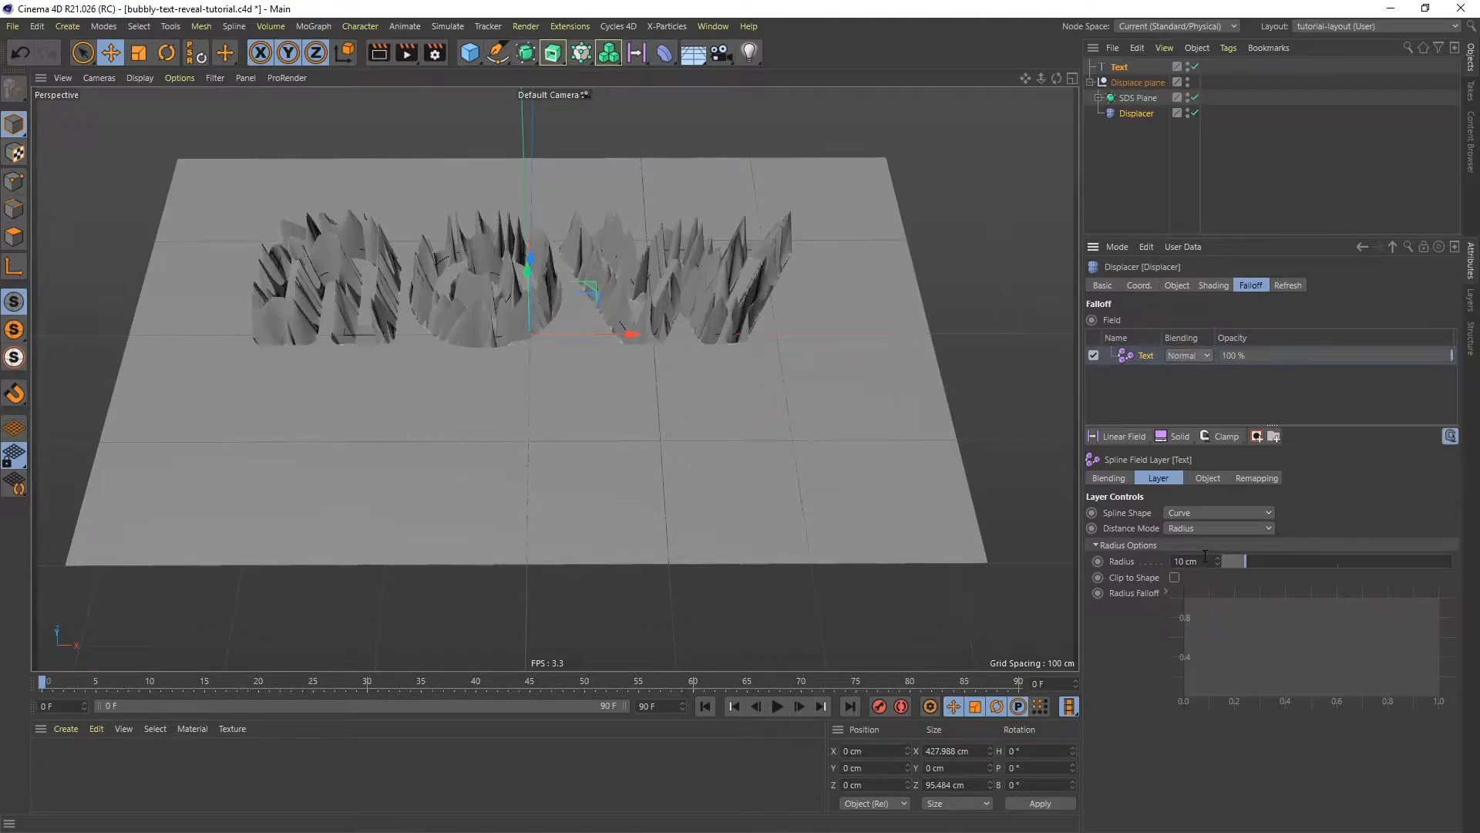
pyautogui.keyDown('alt'); pyautogui.moveTo(662, 351); pyautogui.dragTo(657, 440); pyautogui.keyUp('alt')
pyautogui.keyDown('alt'); pyautogui.moveTo(634, 242); pyautogui.dragTo(697, 257); pyautogui.keyUp('alt')
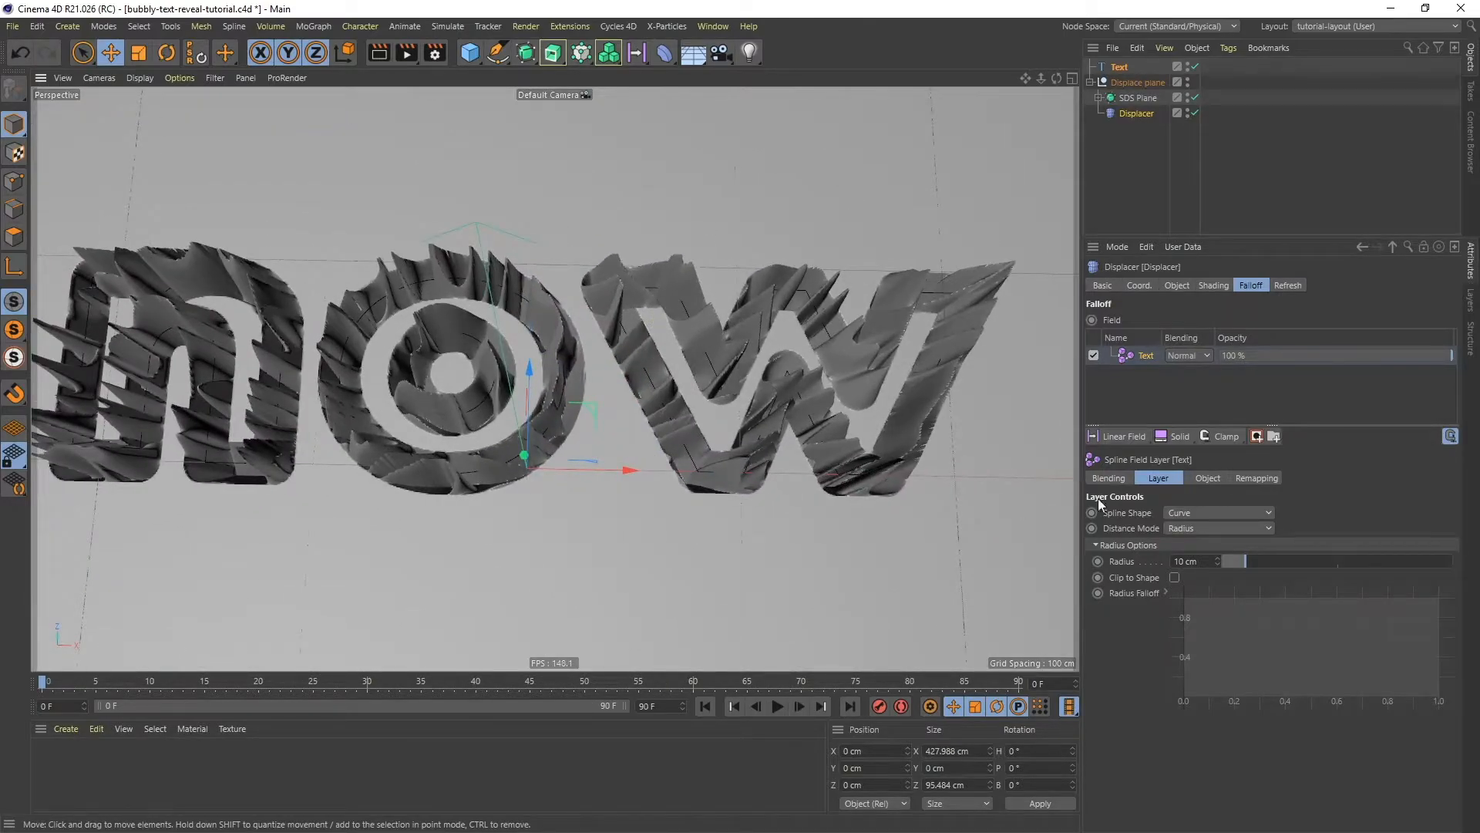
# - Set the radius of the text spline field to 30 cm
pyautogui.click(1199, 560)
pyautogui.write('30')
pyautogui.press('Return')
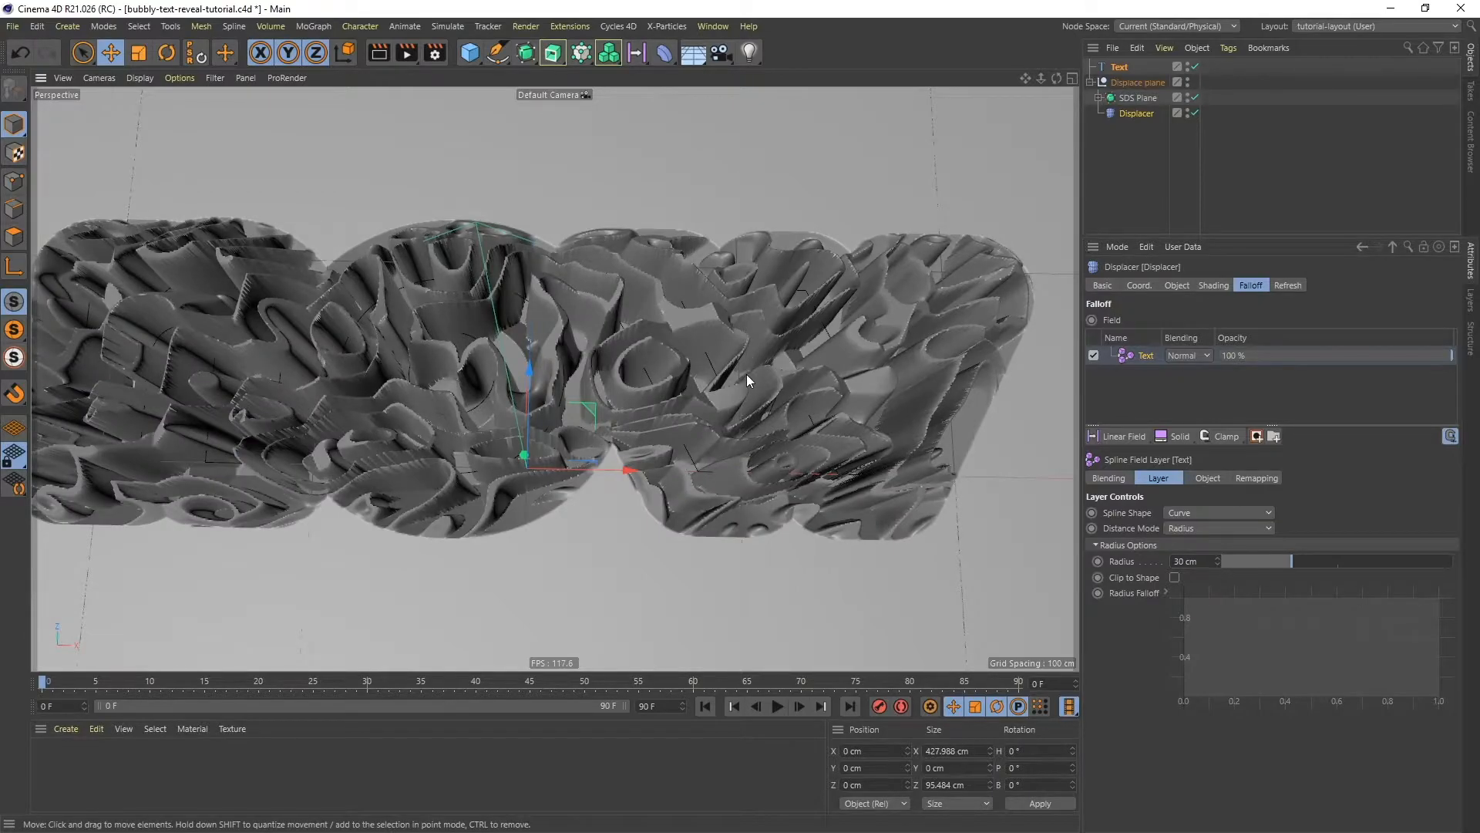
pyautogui.scroll(-5, 740, 401)
pyautogui.keyDown('alt'); pyautogui.moveTo(737, 412); pyautogui.dragTo(728, 302); pyautogui.keyUp('alt')
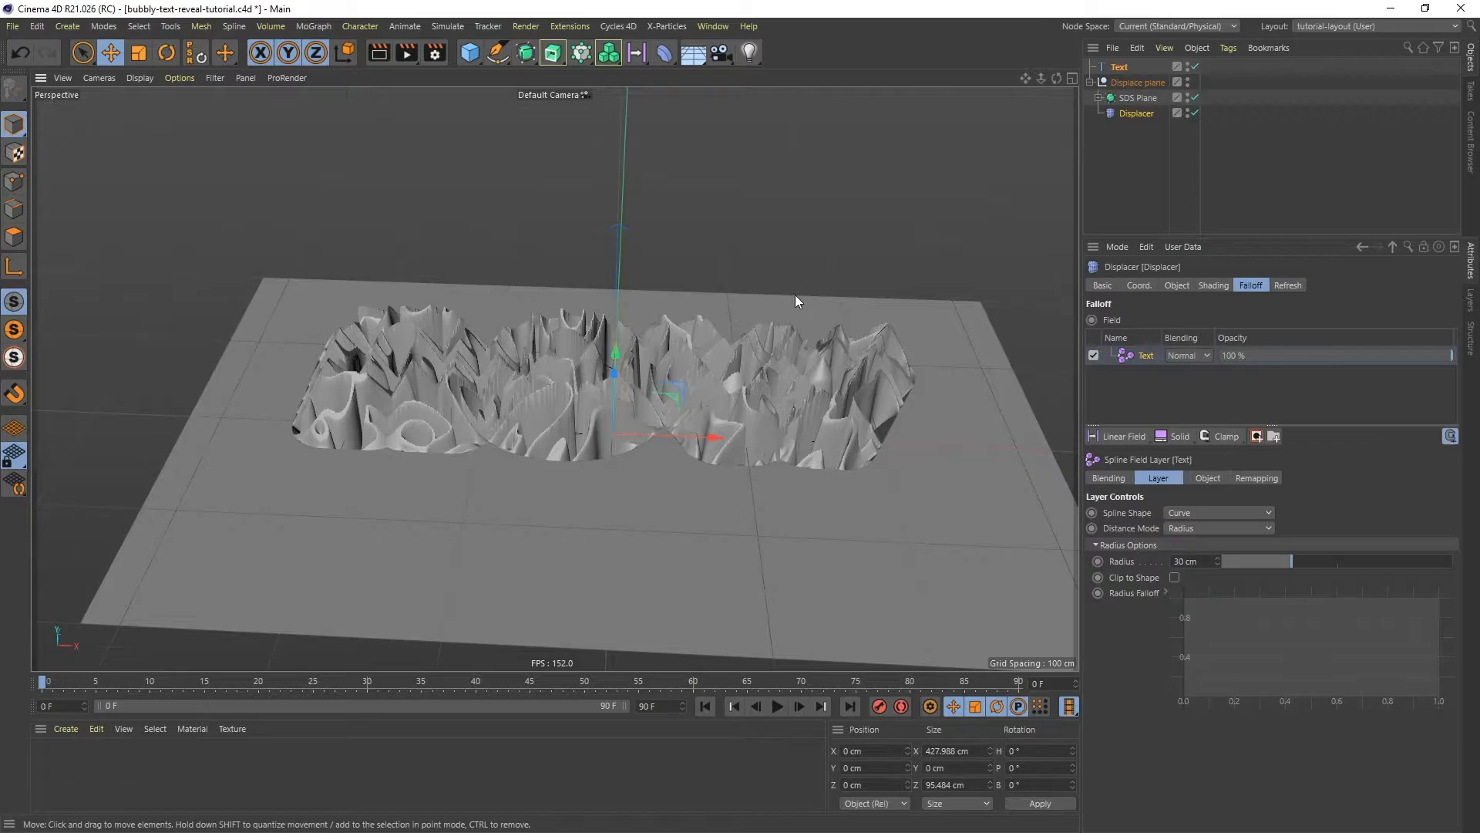
# - Raise the text spline above the plane and set its Y position to 28 cm
pyautogui.click(1118, 67)
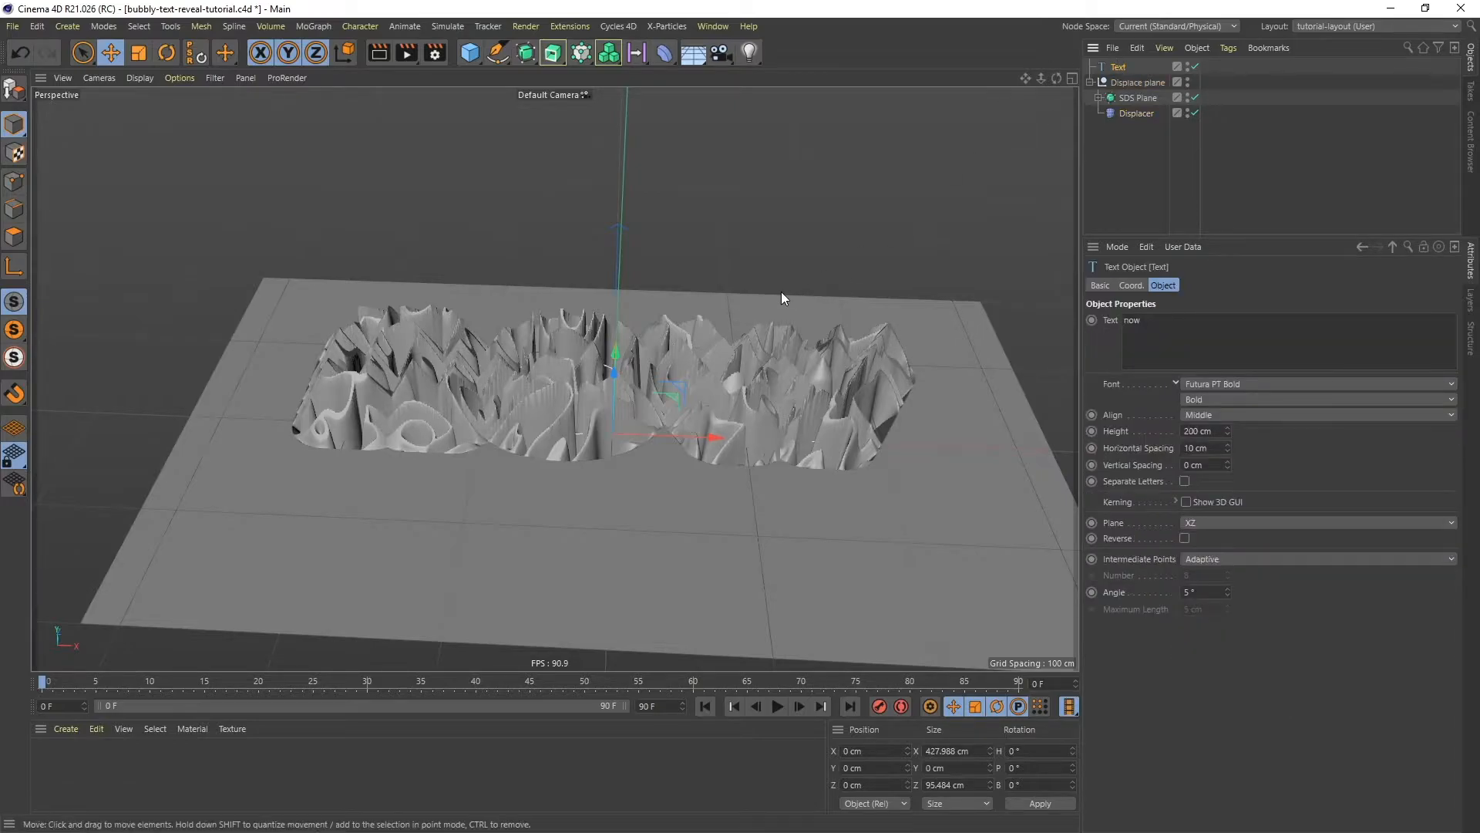
pyautogui.keyDown('alt'); pyautogui.moveTo(599, 416); pyautogui.dragTo(621, 315); pyautogui.keyUp('alt')
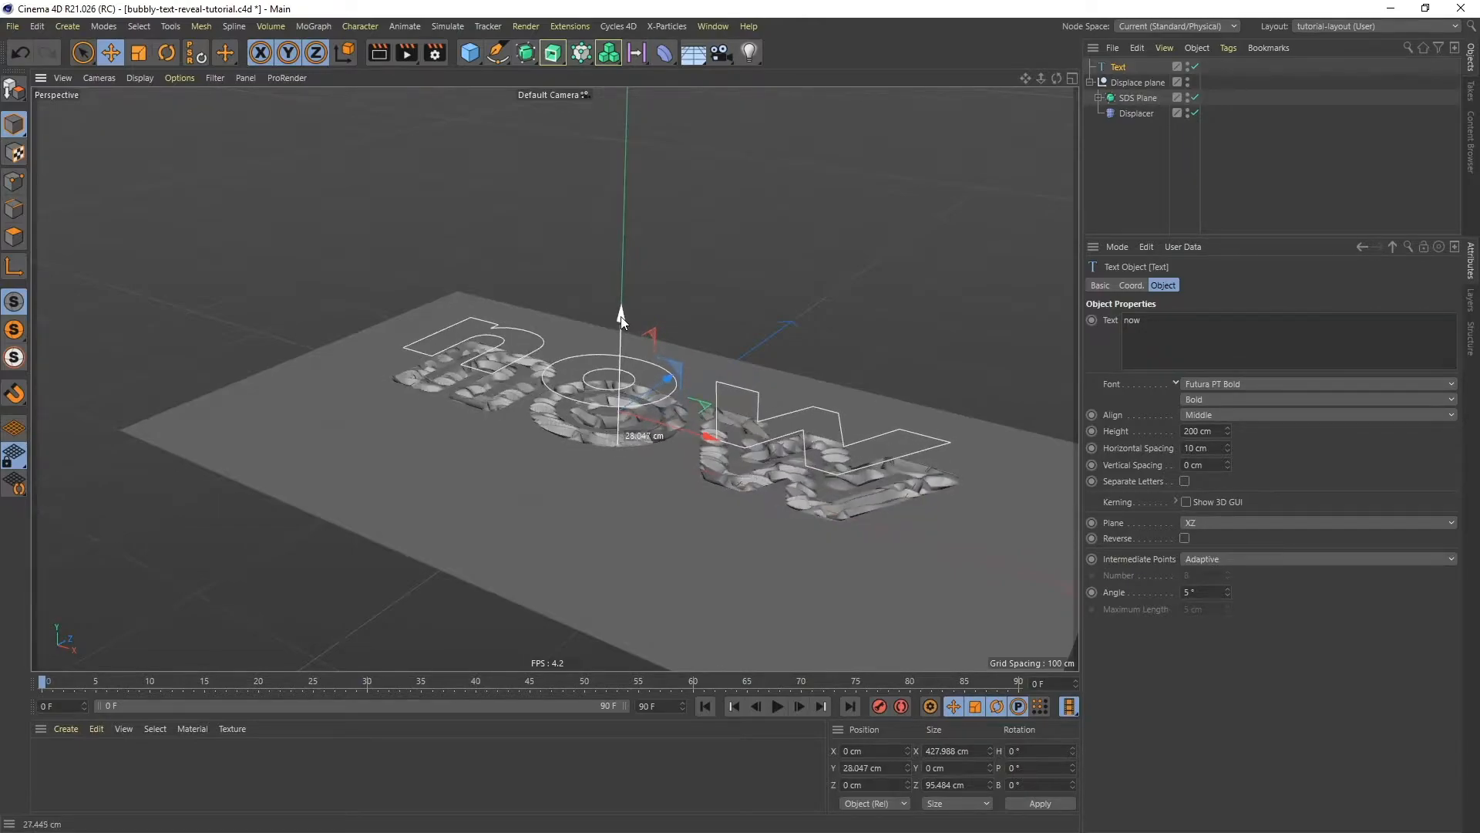
pyautogui.click(1130, 286)
pyautogui.click(1159, 337)
pyautogui.write('28')
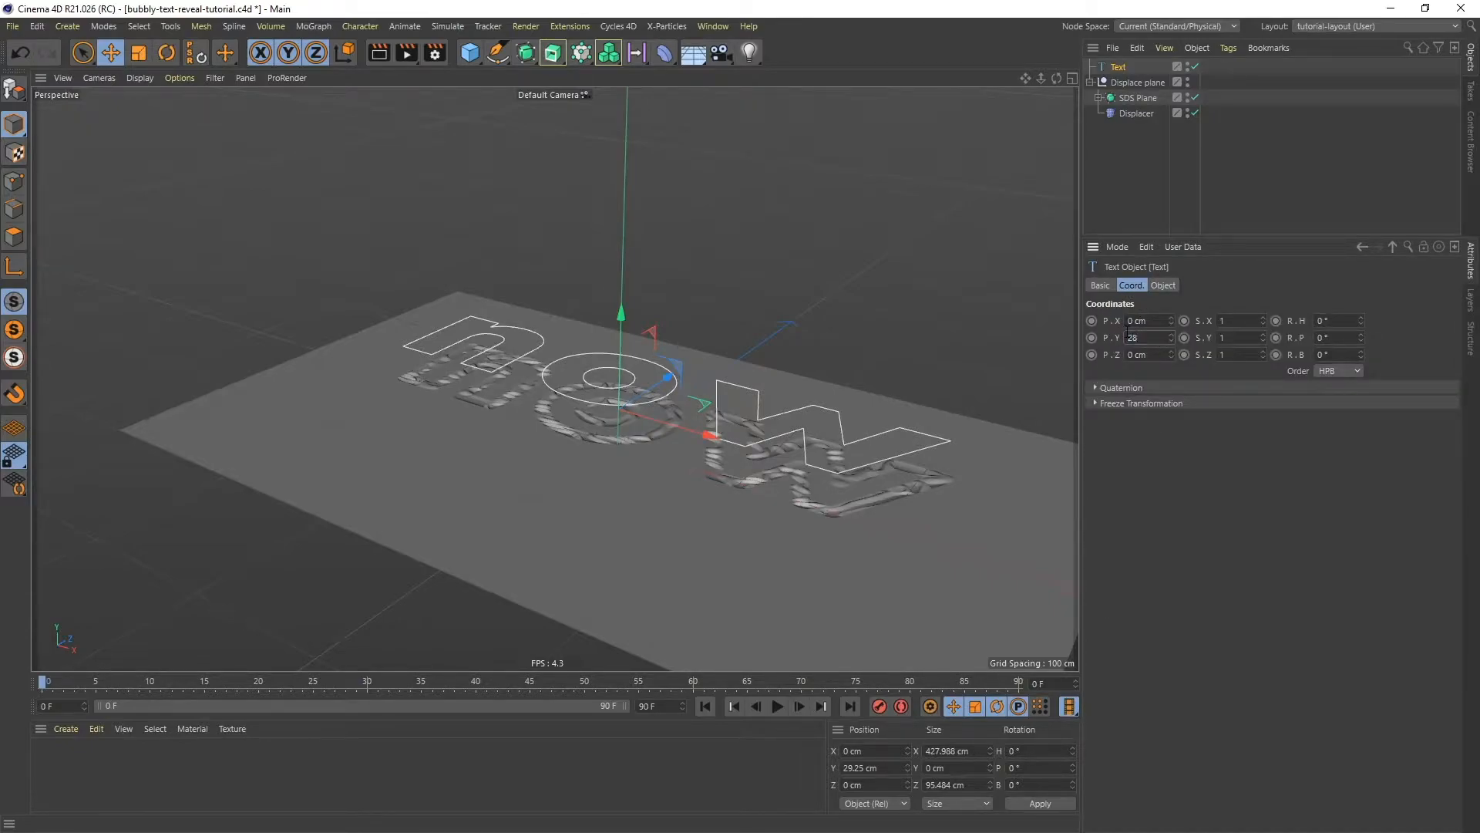
pyautogui.press('Return')
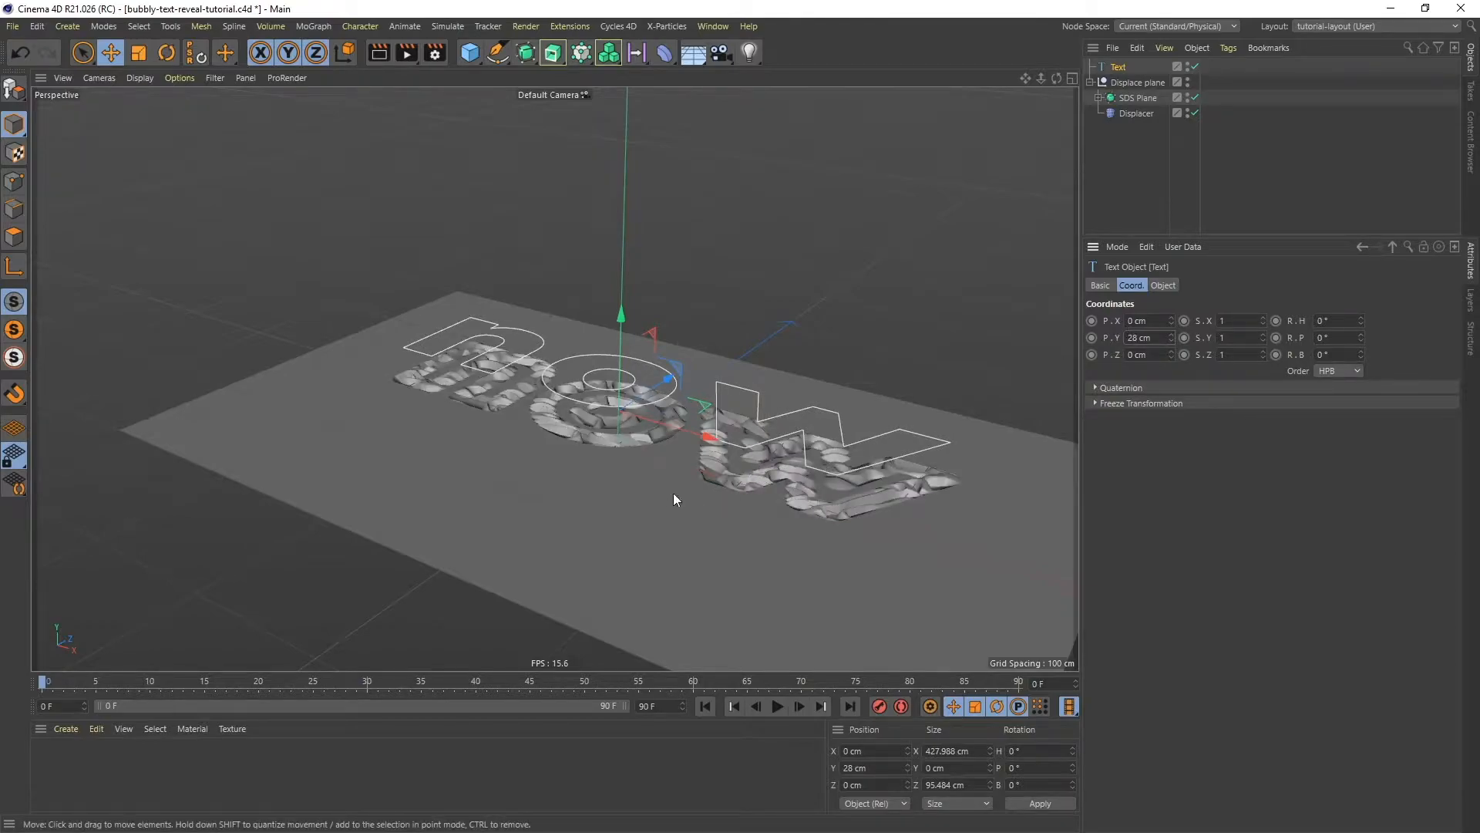
# - Move the text spline along Z to about -54.6 cm and hide it
pyautogui.keyDown('alt'); pyautogui.moveTo(694, 456); pyautogui.dragTo(759, 388); pyautogui.keyUp('alt')
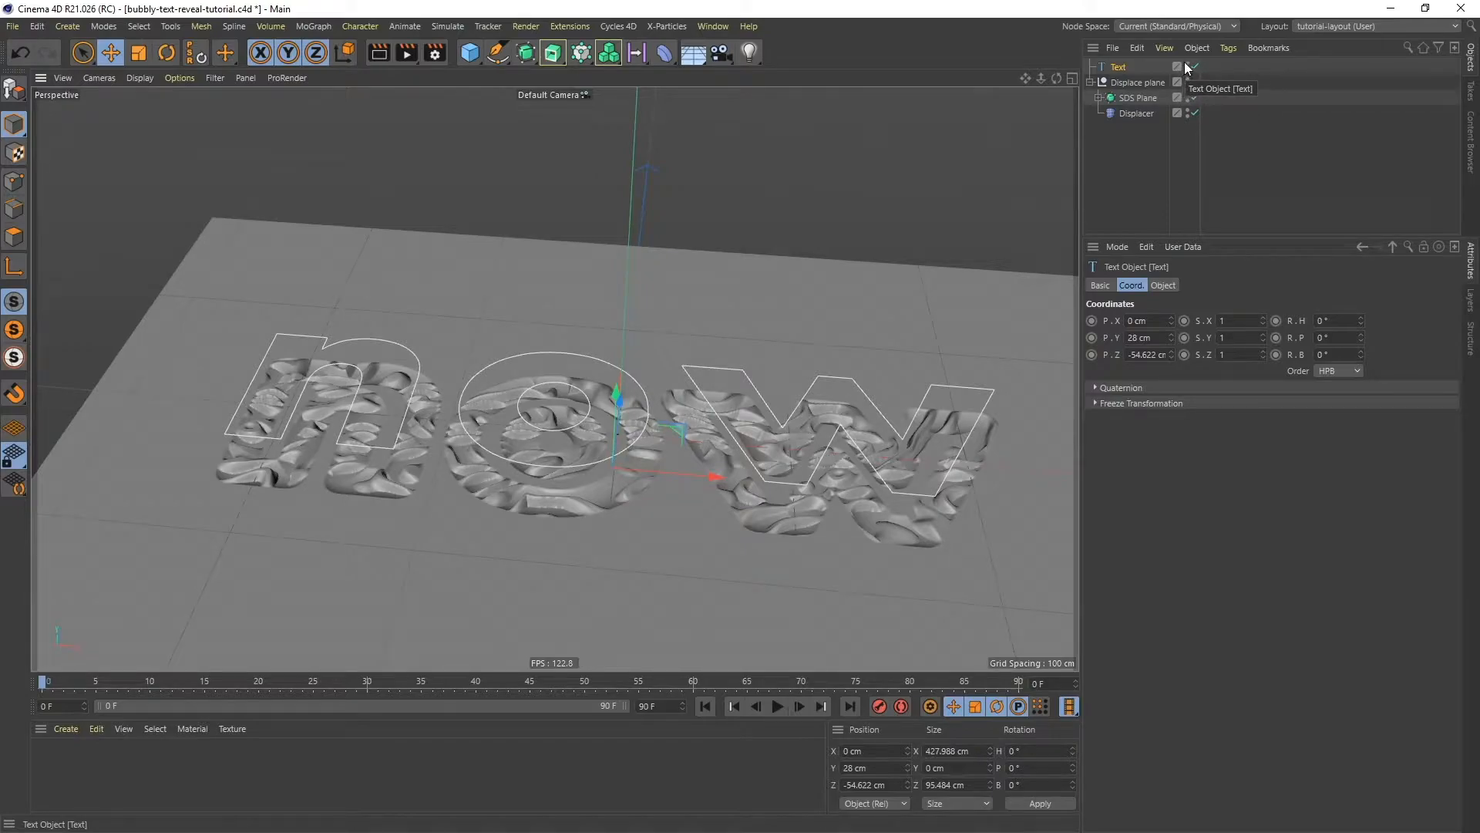
pyautogui.keyDown('alt'); pyautogui.moveTo(641, 488); pyautogui.dragTo(728, 340); pyautogui.keyUp('alt')
pyautogui.keyDown('alt'); pyautogui.moveTo(705, 390); pyautogui.dragTo(671, 370); pyautogui.keyUp('alt')
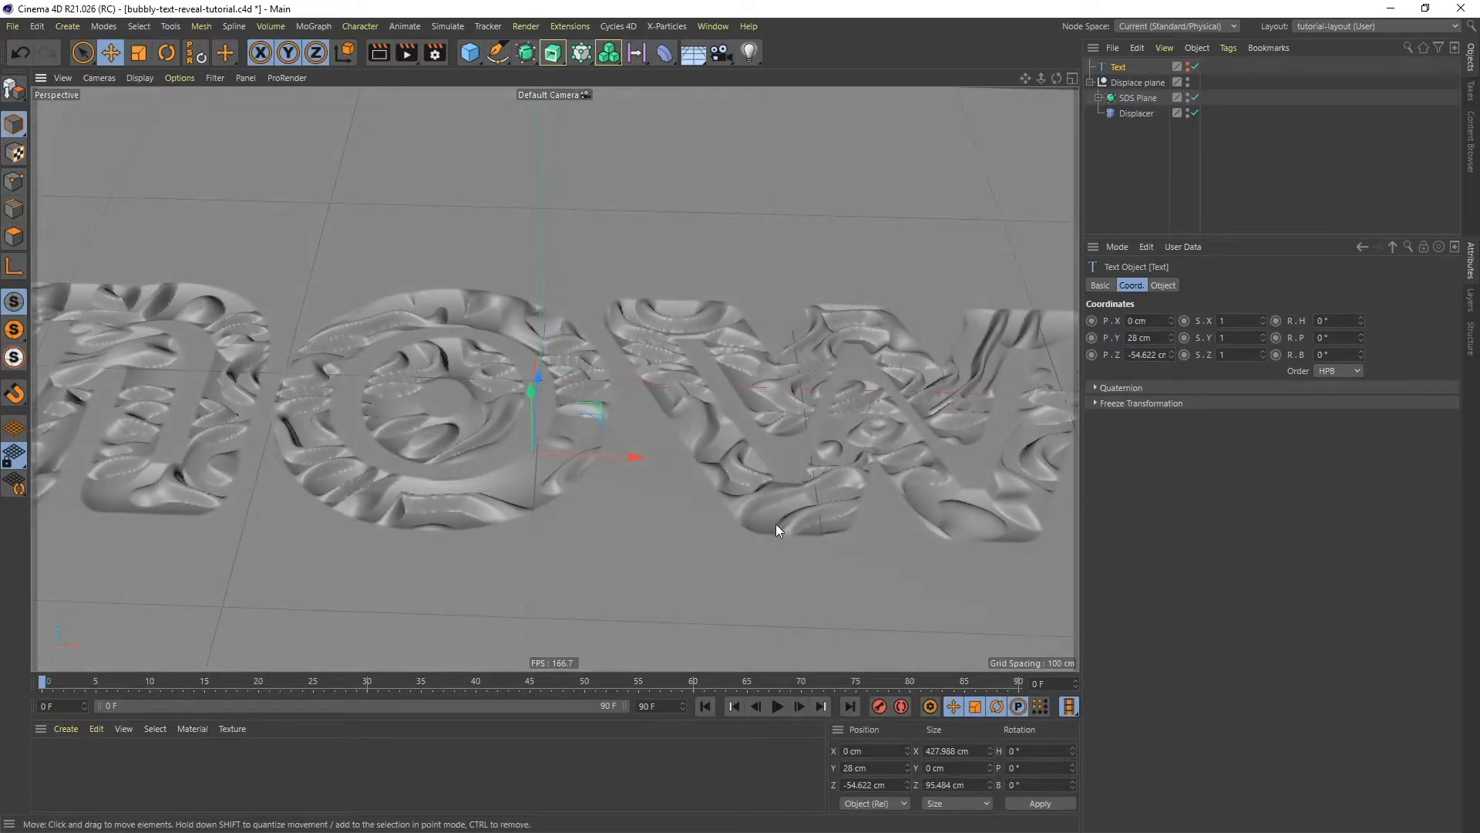
# - Add a Smoothing deformer and place it below the Displacer inside the Displace plane null
pyautogui.scroll(8, 746, 475)
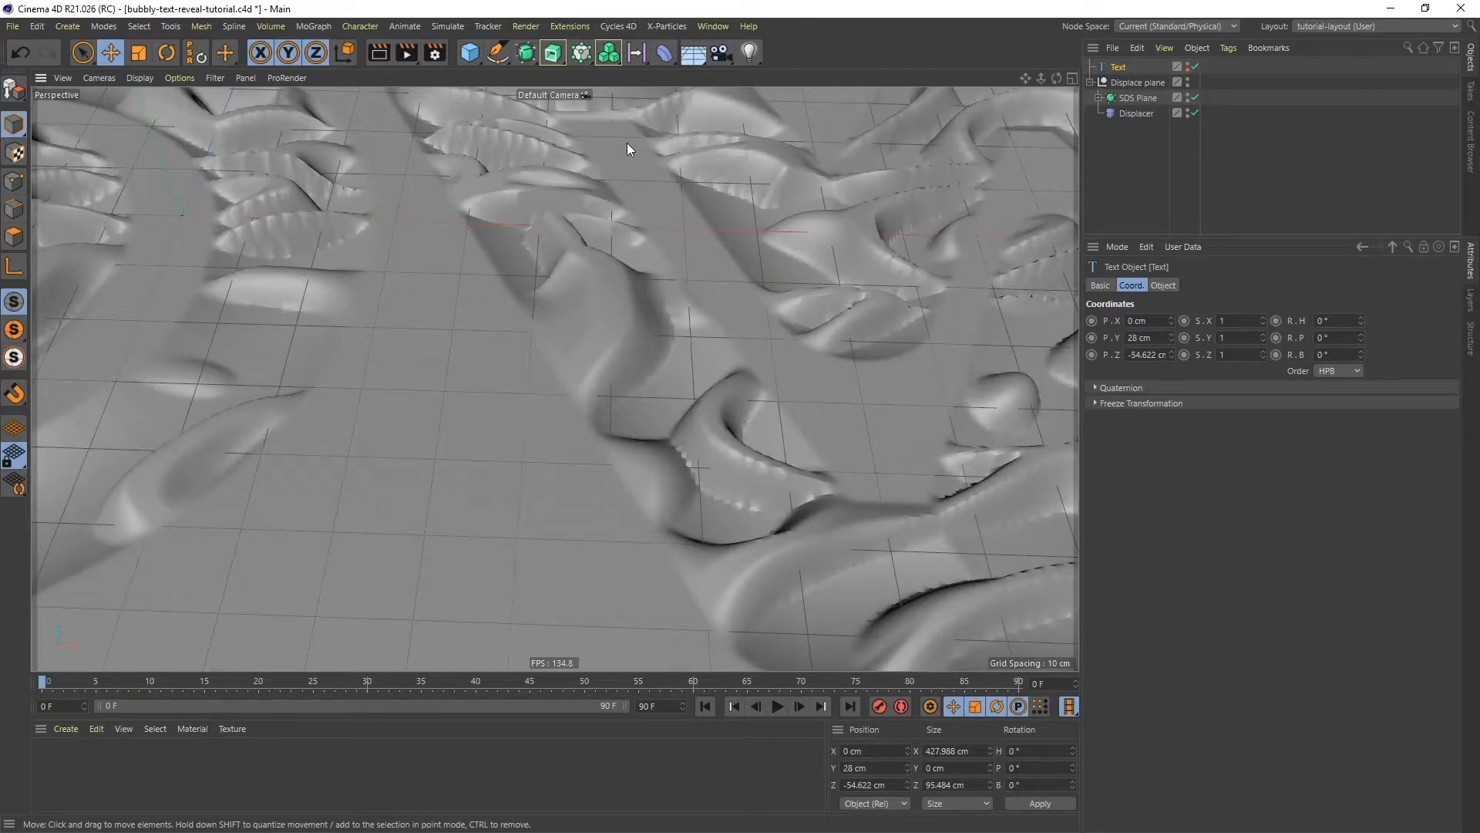
pyautogui.click(663, 54)
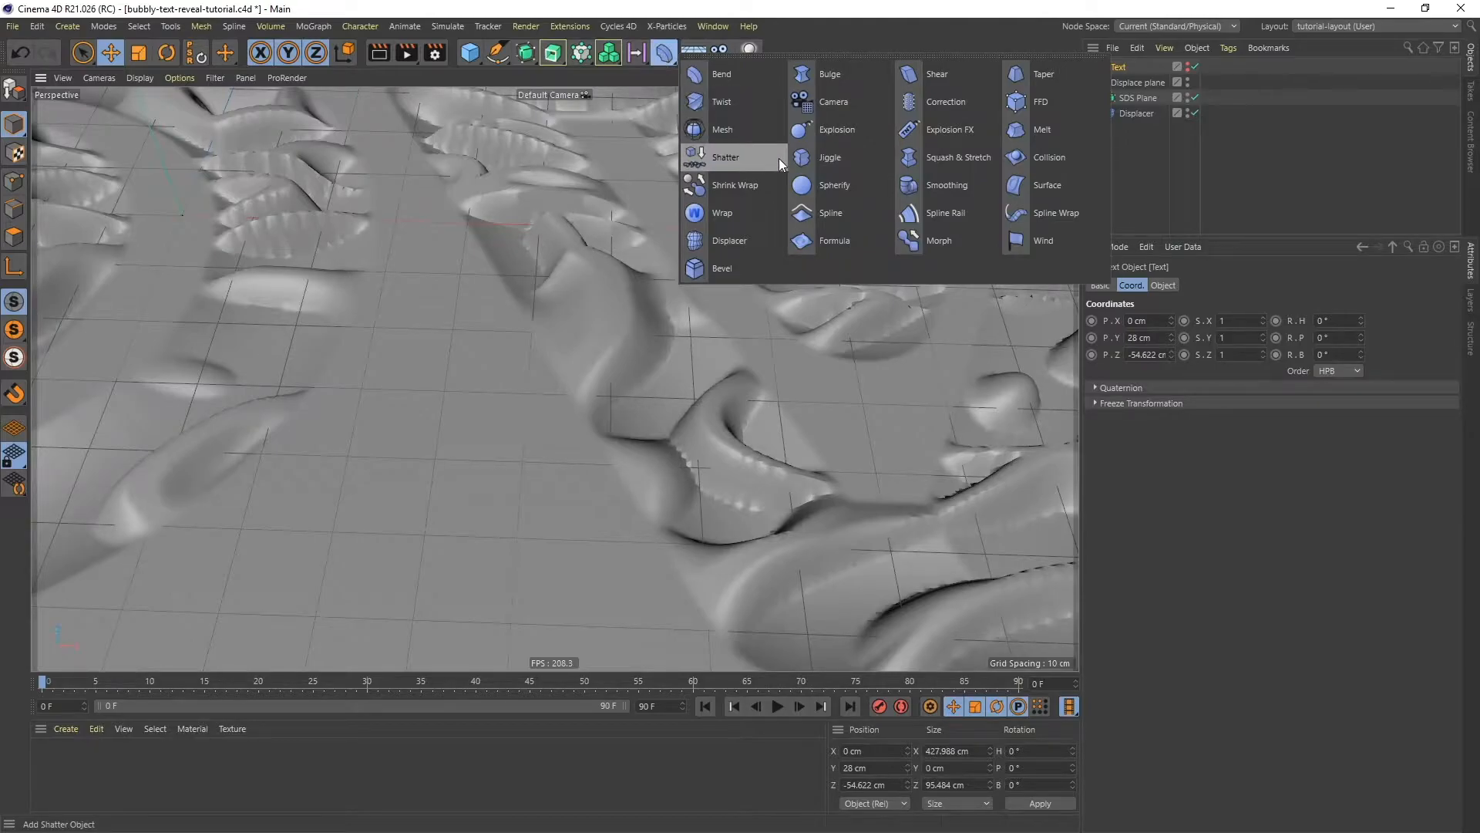
pyautogui.click(932, 183)
pyautogui.moveTo(1112, 71); pyautogui.dragTo(1134, 141)
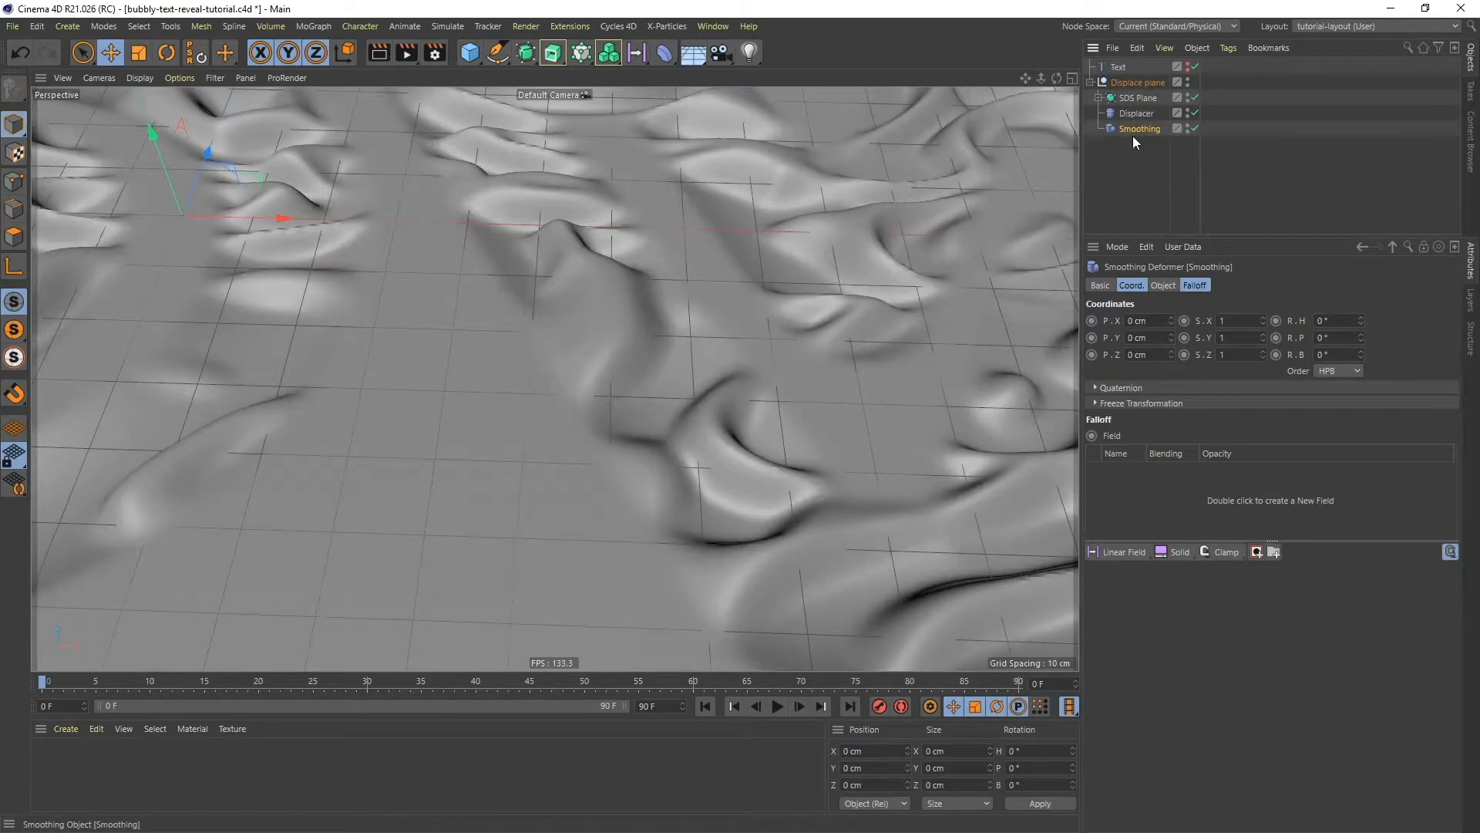
pyautogui.keyDown('alt'); pyautogui.moveTo(720, 317); pyautogui.dragTo(725, 455, button='right'); pyautogui.keyUp('alt')
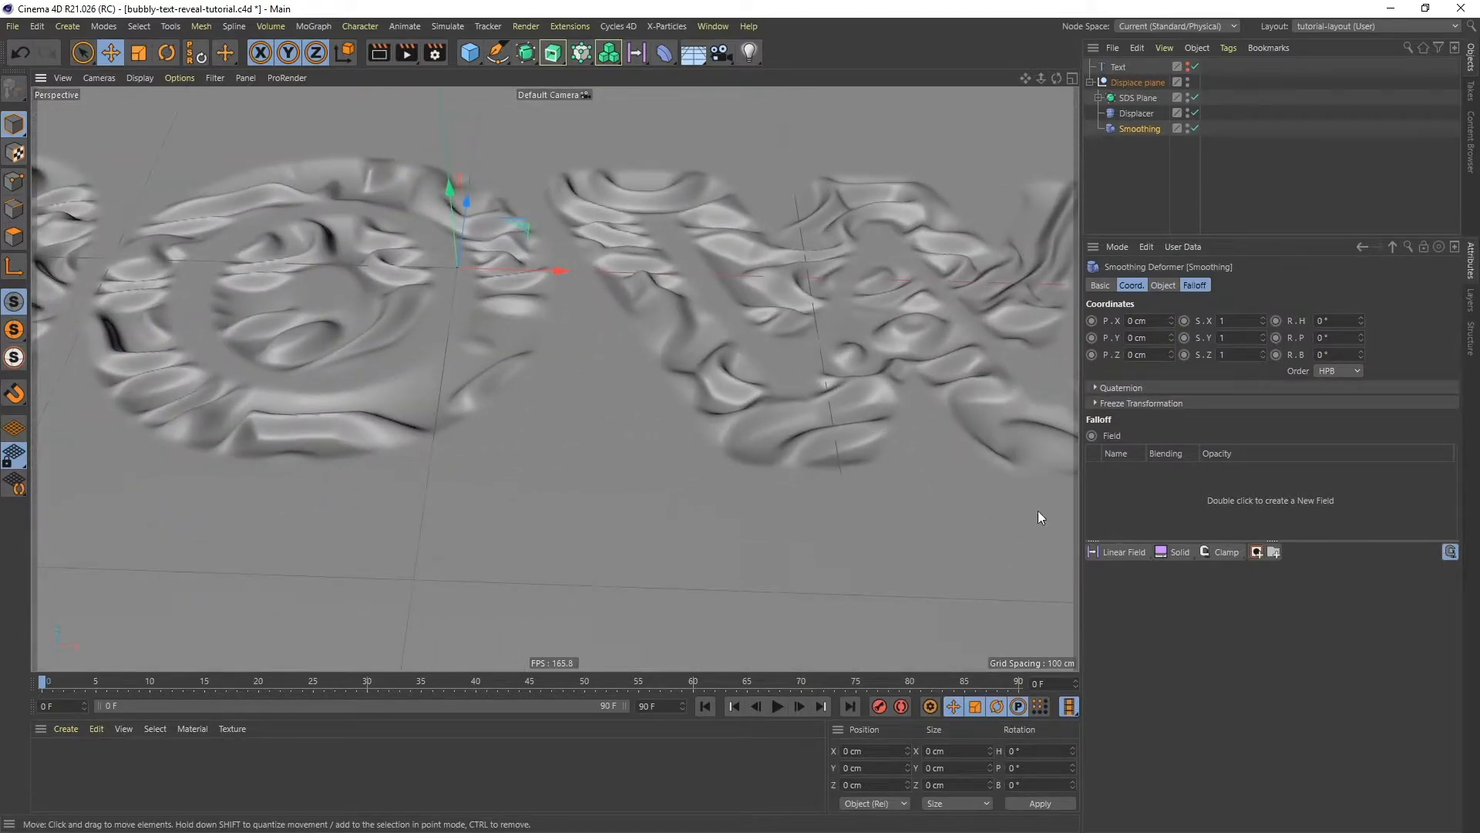
# - Try a stiffness of 40% on the Smoothing deformer
pyautogui.click(1162, 286)
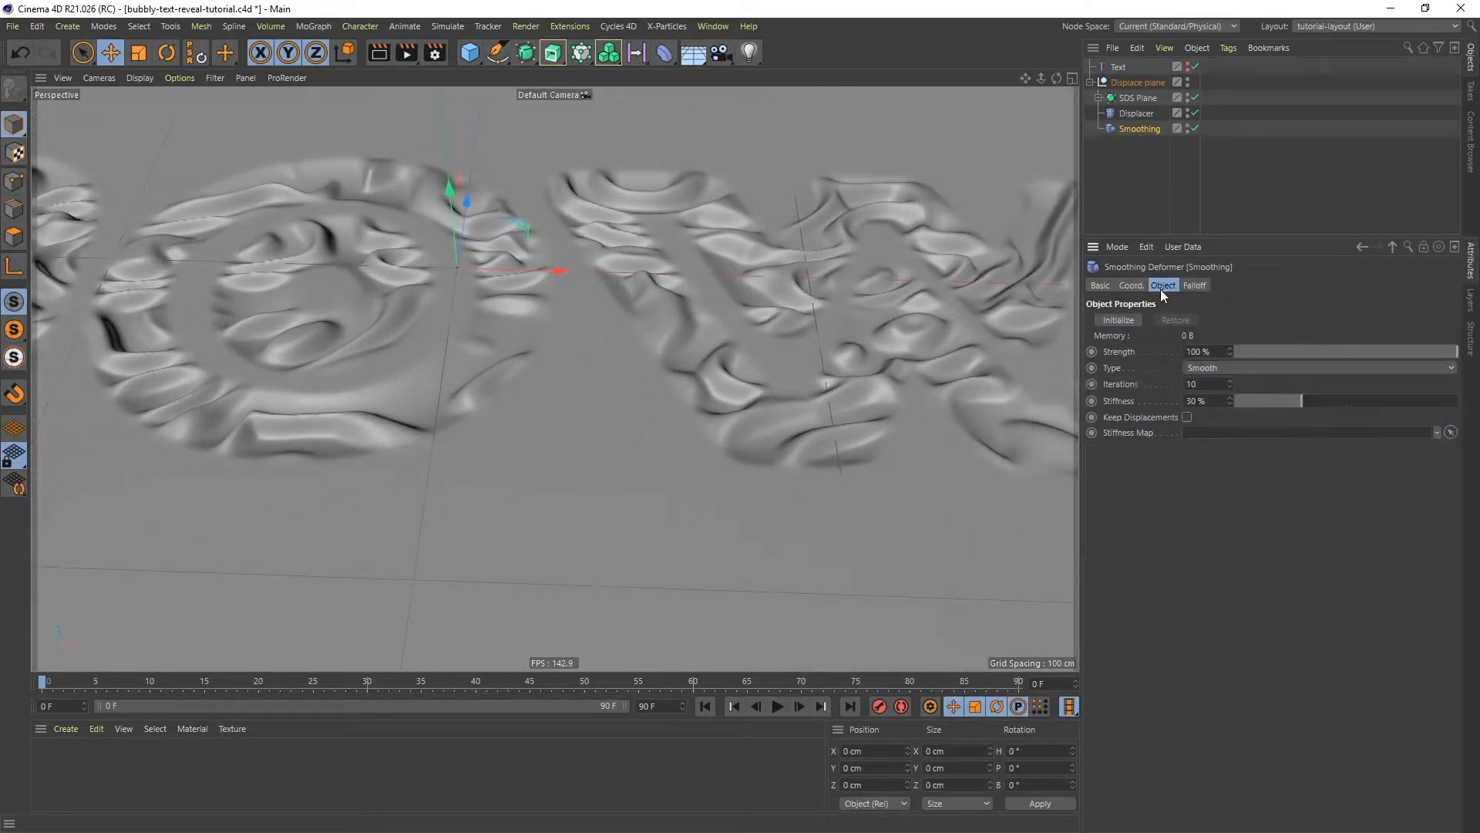
pyautogui.click(1211, 401)
pyautogui.write('40')
pyautogui.press('Return')
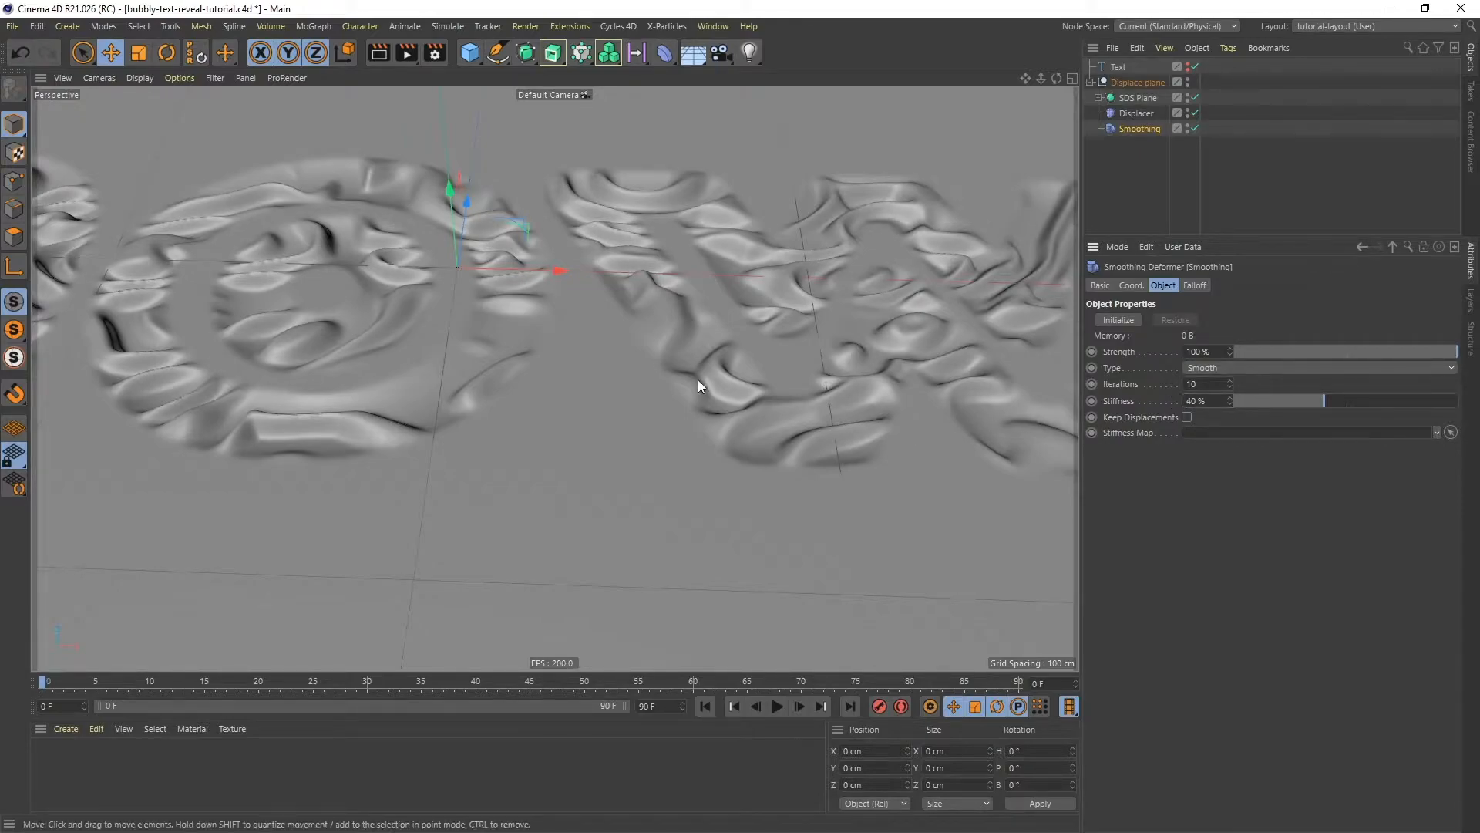
# - Lower the Smoothing deformer's stiffness to 6%
pyautogui.keyDown('alt'); pyautogui.moveTo(484, 275); pyautogui.dragTo(541, 348, button='middle'); pyautogui.keyUp('alt')
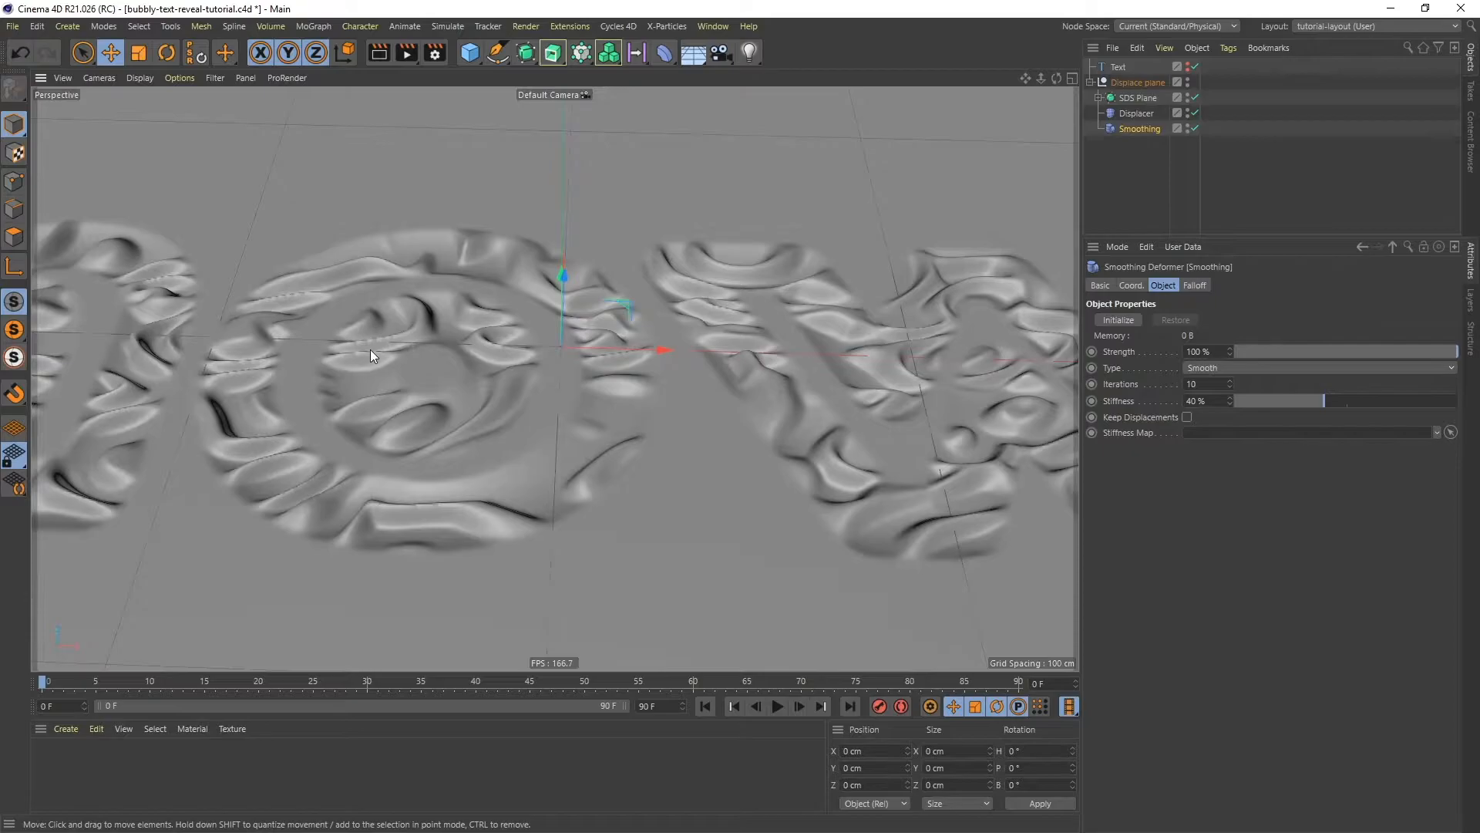
pyautogui.keyDown('alt'); pyautogui.moveTo(401, 344); pyautogui.dragTo(406, 391, button='right'); pyautogui.keyUp('alt')
pyautogui.keyDown('alt'); pyautogui.moveTo(406, 391); pyautogui.dragTo(400, 393); pyautogui.keyUp('alt')
pyautogui.moveTo(1267, 399); pyautogui.dragTo(1252, 400)
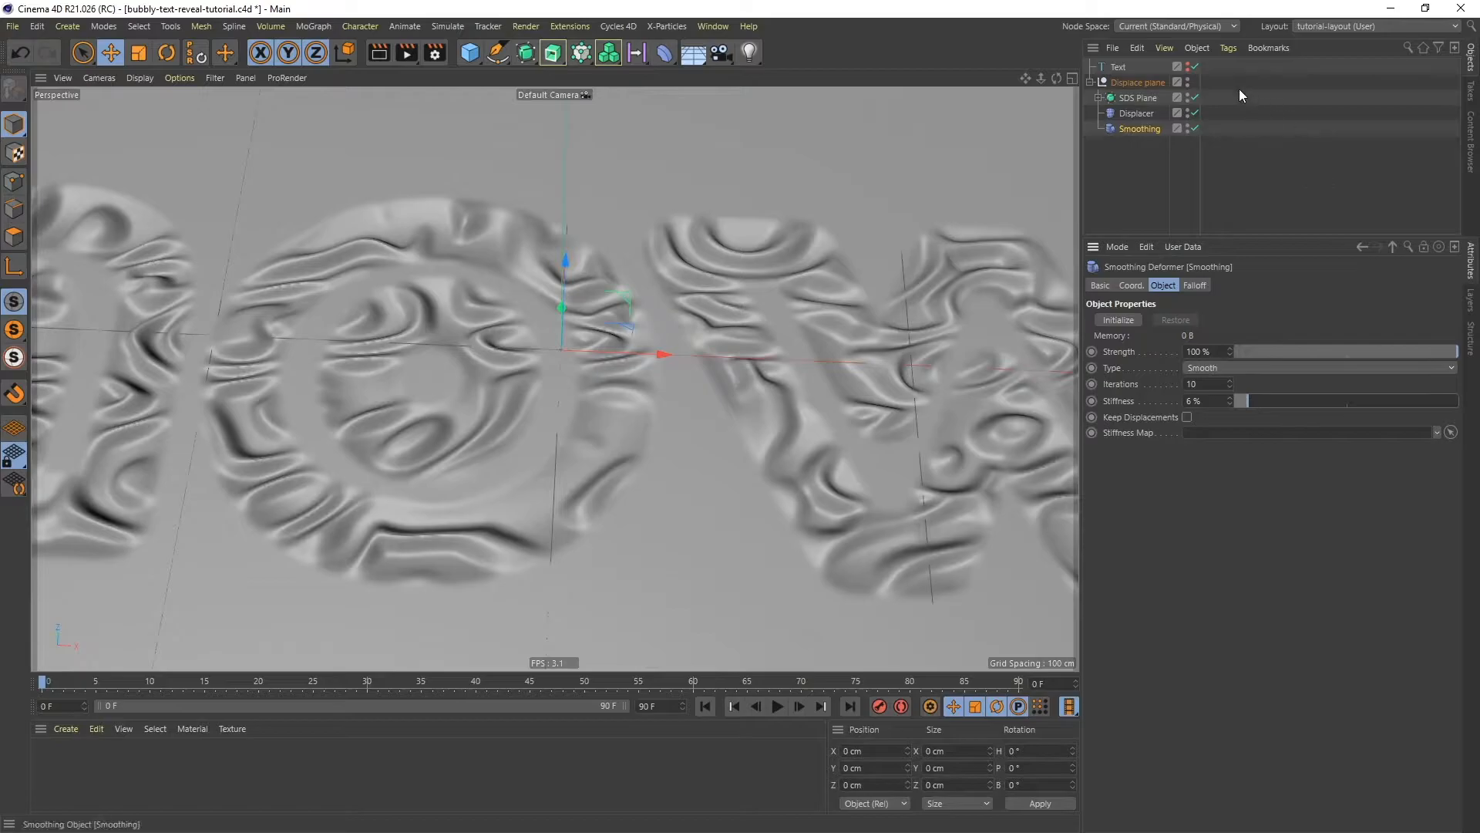
pyautogui.click(1141, 95)
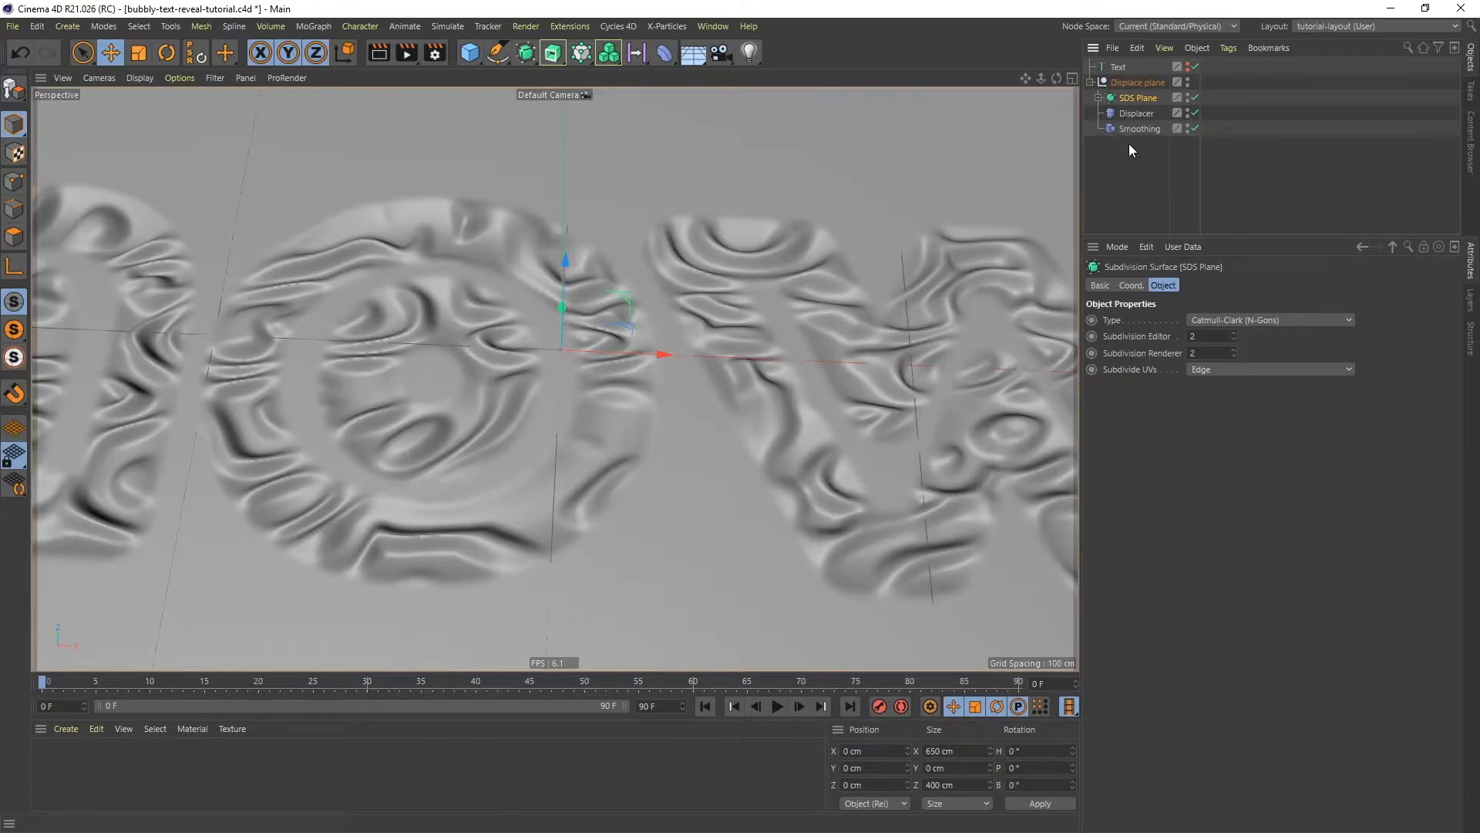
pyautogui.scroll(-5, 630, 350)
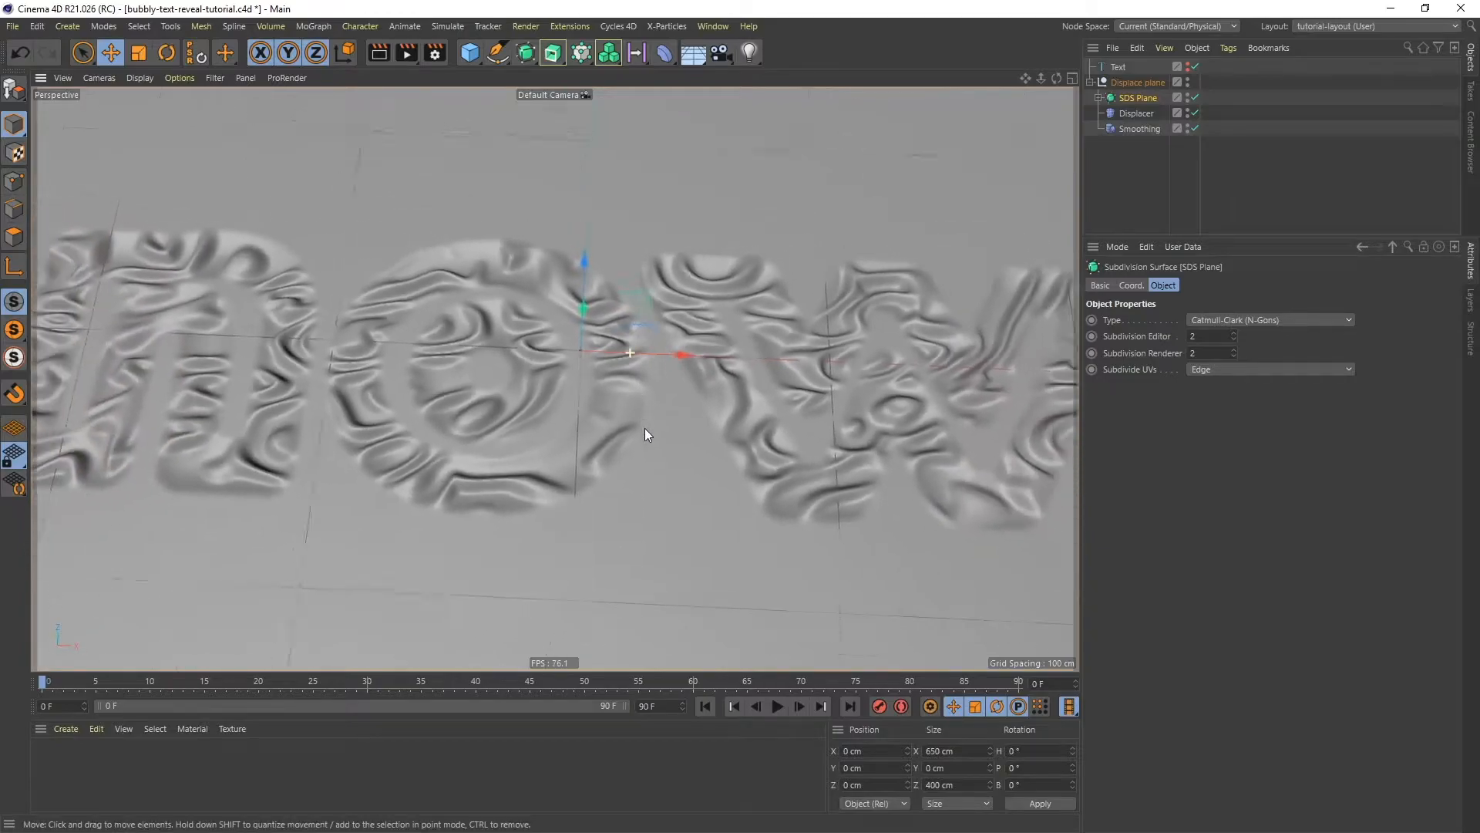
pyautogui.moveTo(733, 397)
pyautogui.keyDown('alt'); pyautogui.mouseDown()
pyautogui.moveTo(642, 429)
pyautogui.moveTo(749, 413)
pyautogui.mouseUp(); pyautogui.keyUp('alt')
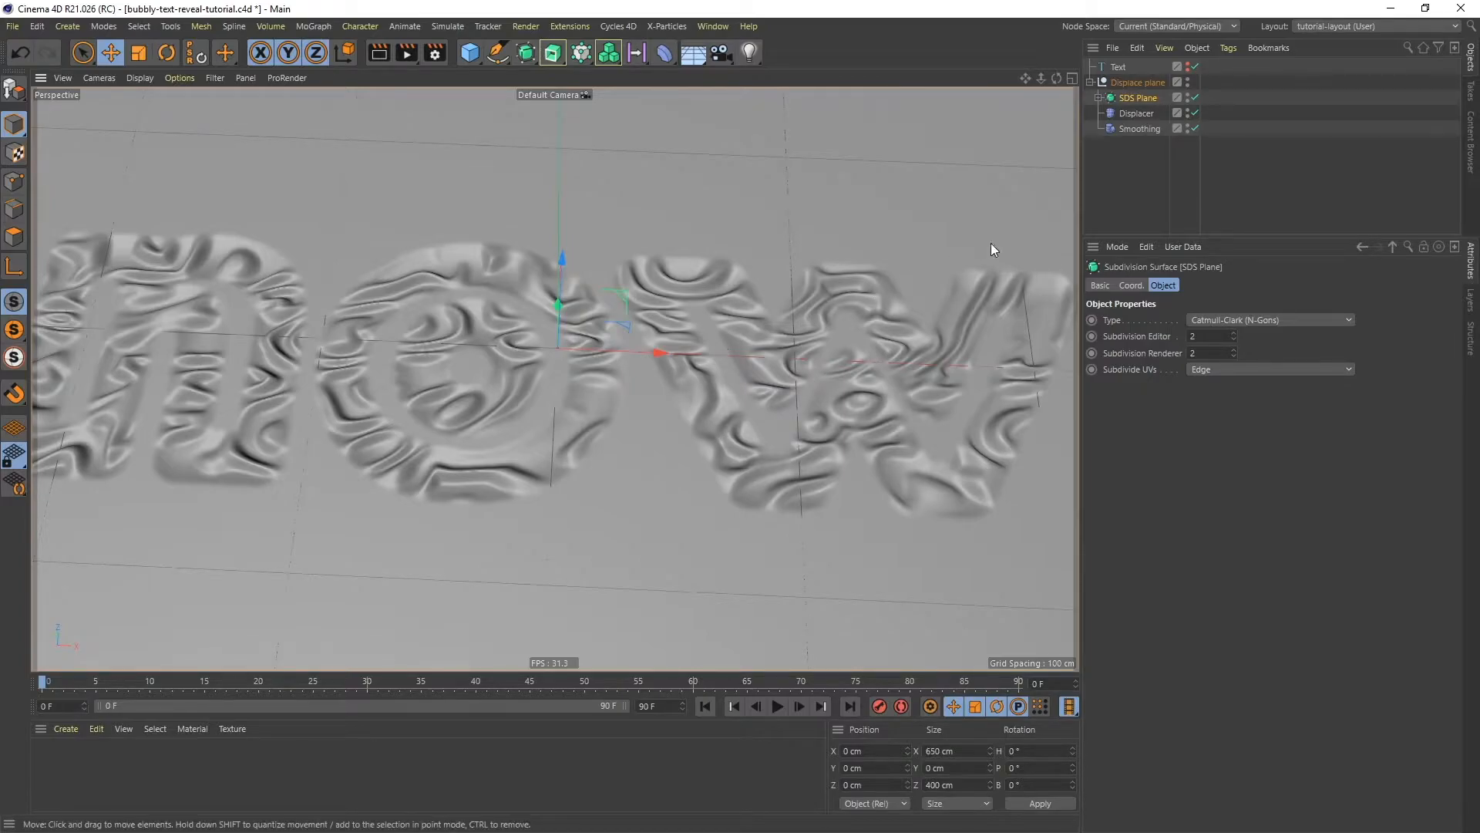
# - Create a Shader Field and add it above the text spline in the Displacer's falloff
pyautogui.click(1141, 114)
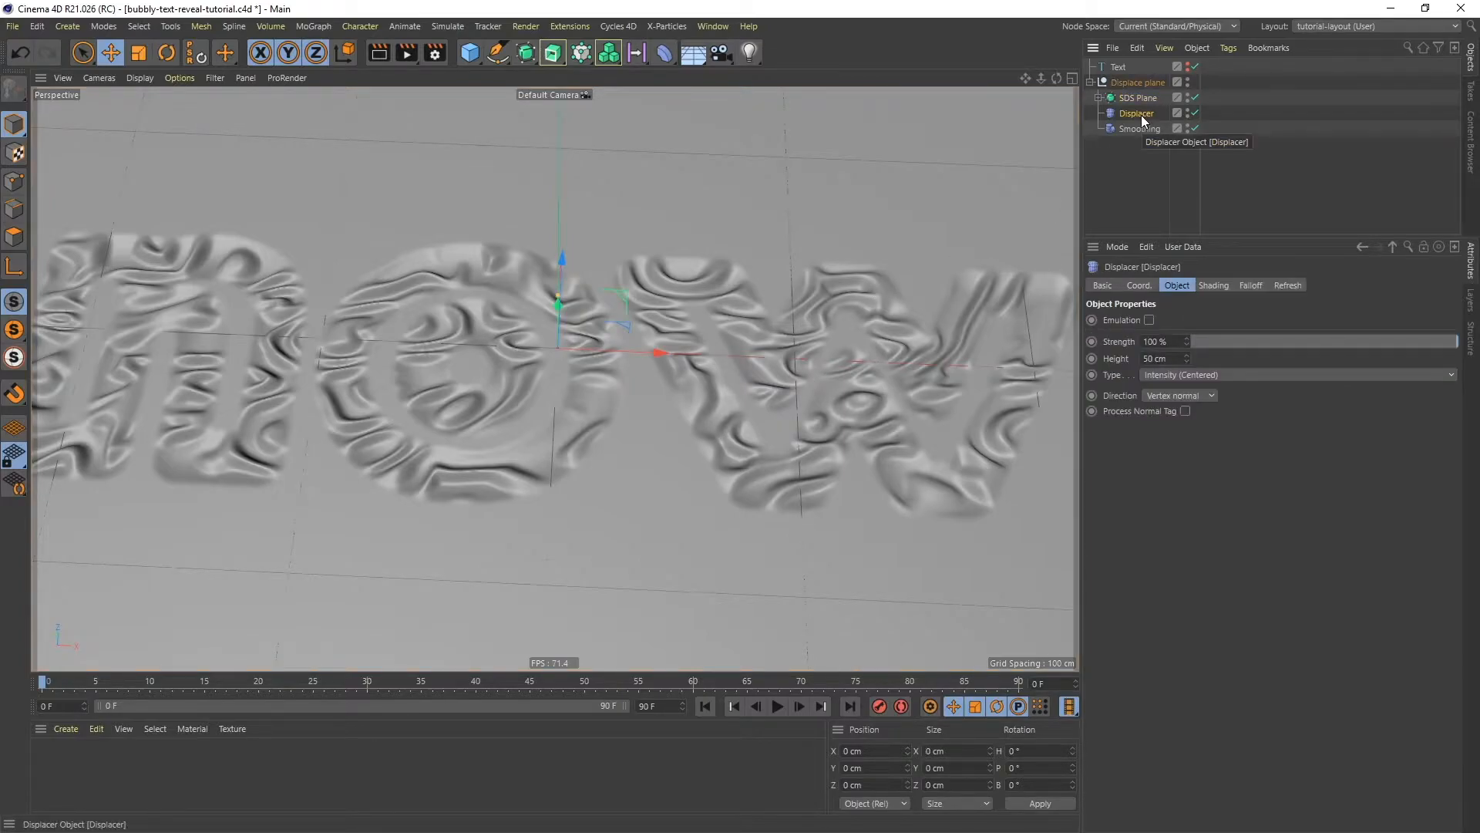
pyautogui.click(1249, 286)
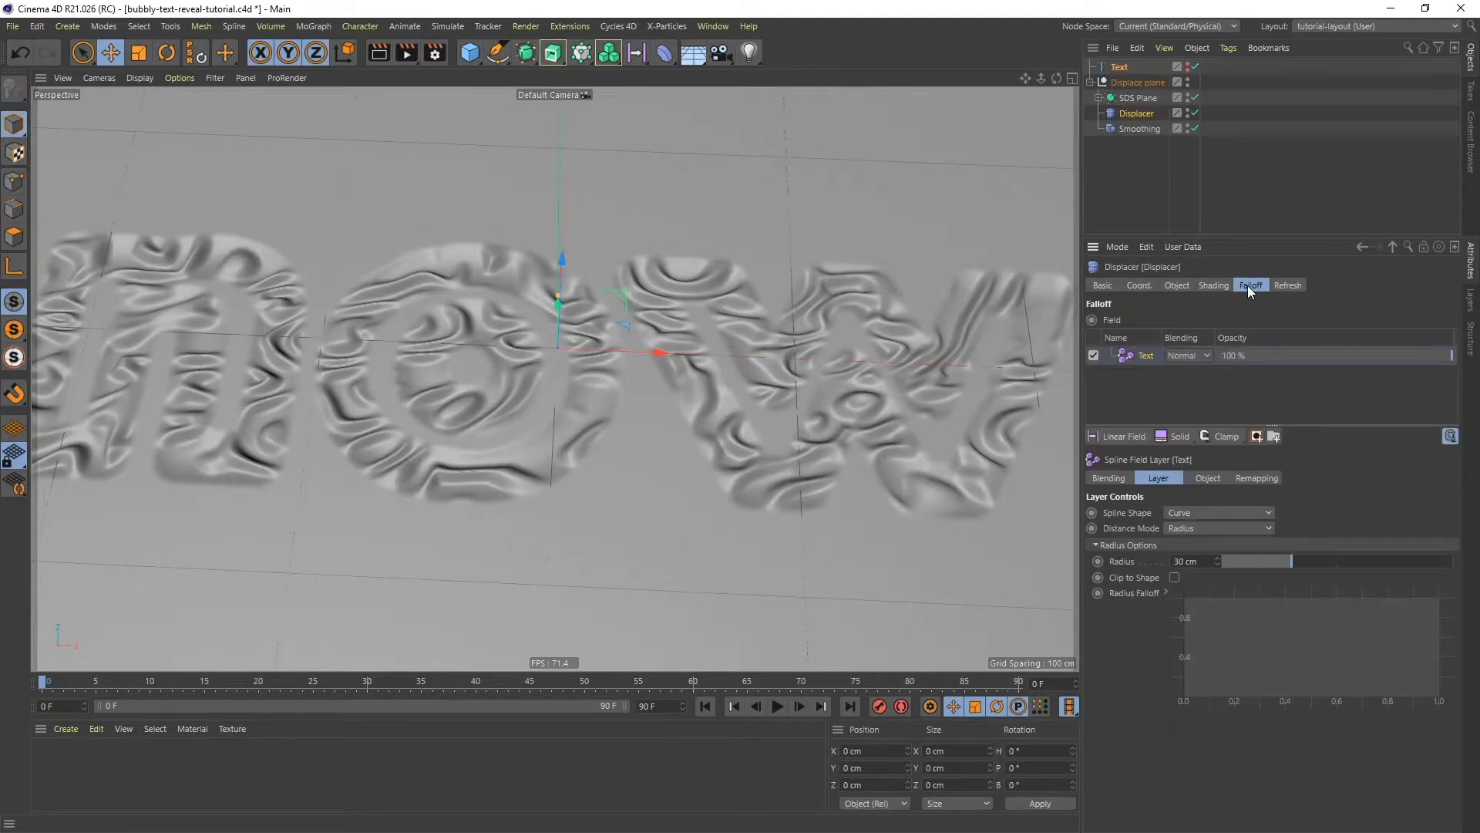
pyautogui.click(640, 54)
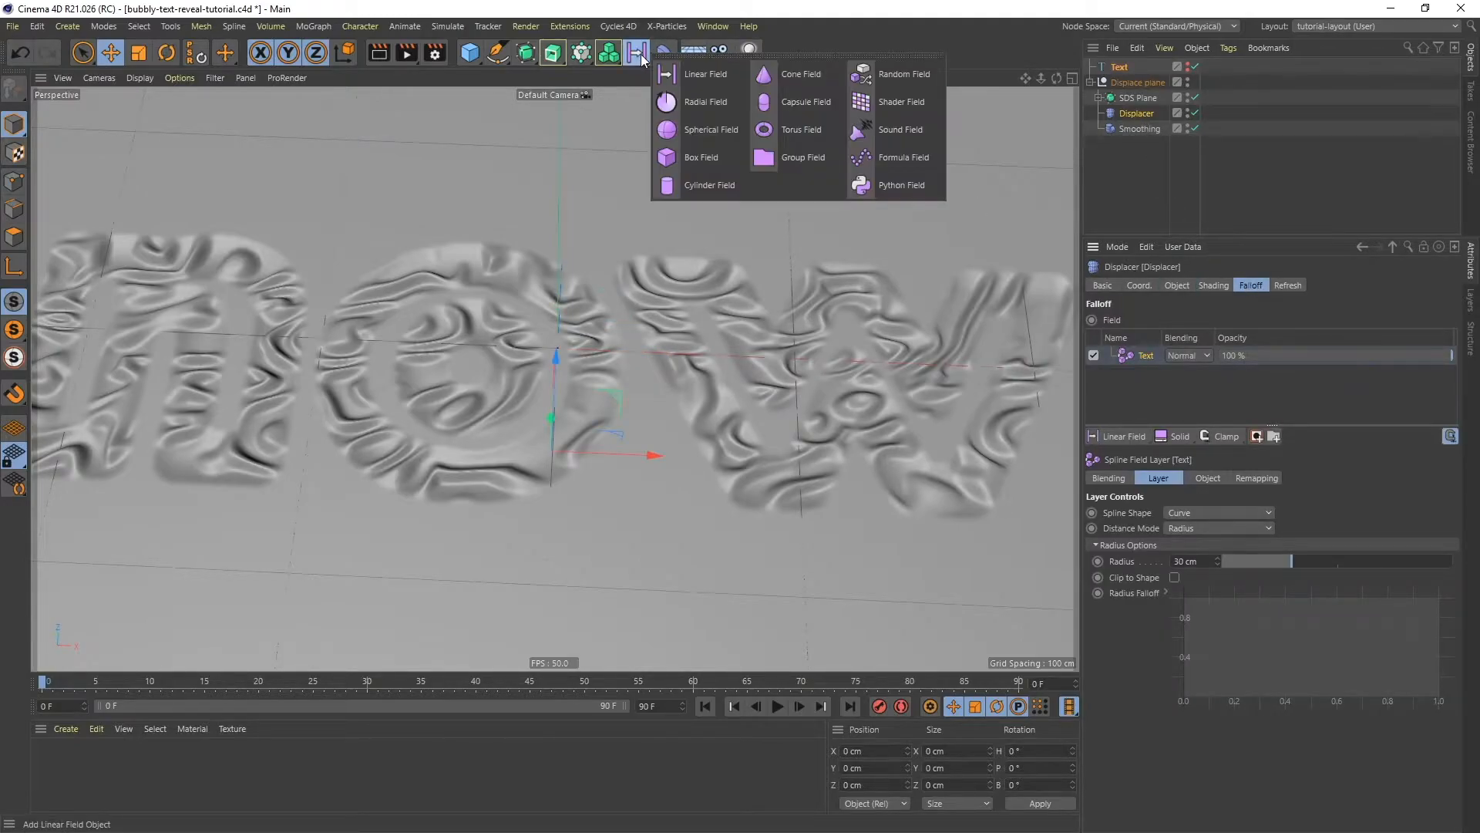
pyautogui.click(890, 103)
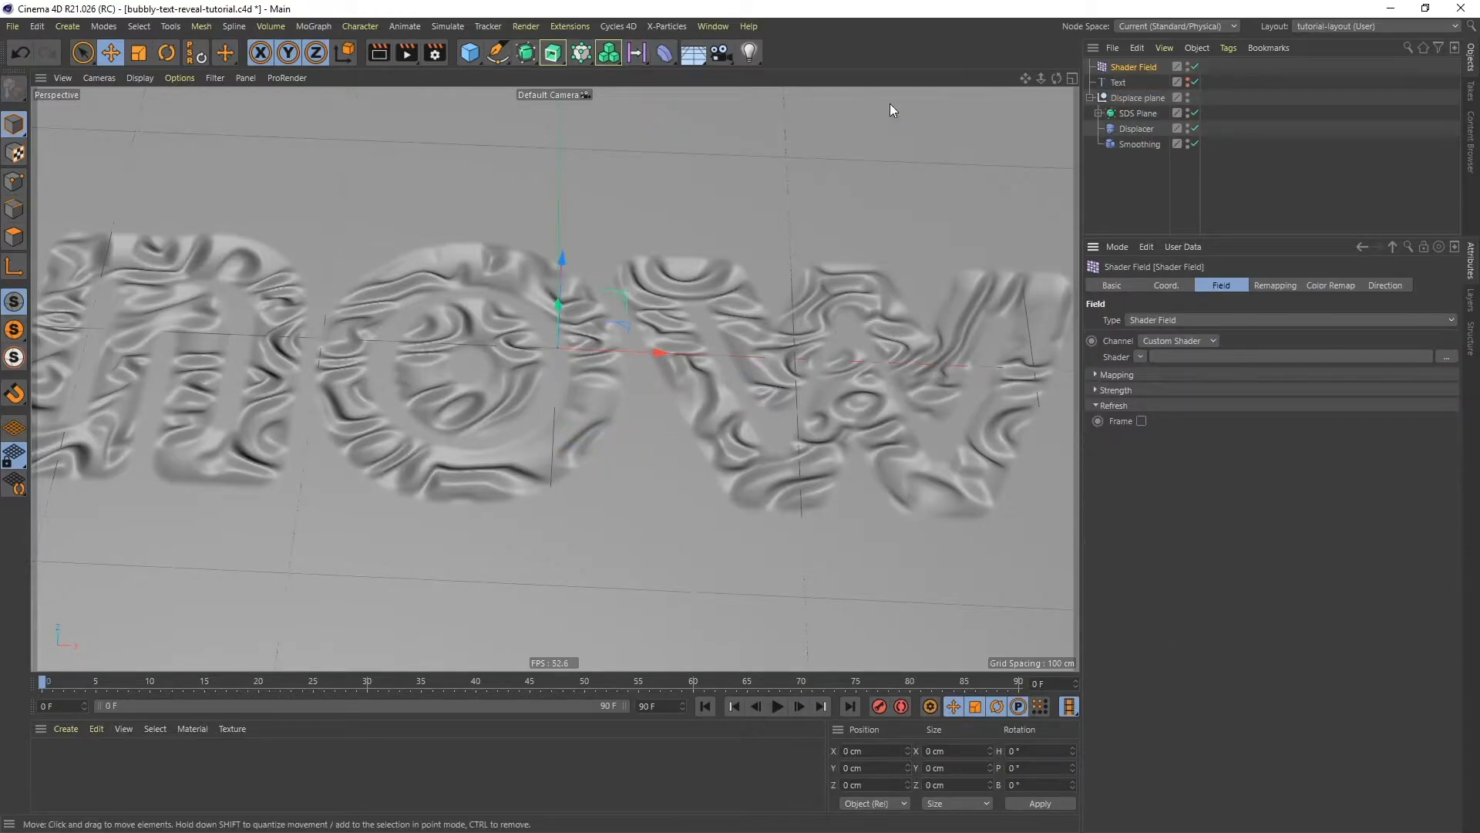
pyautogui.click(1136, 129)
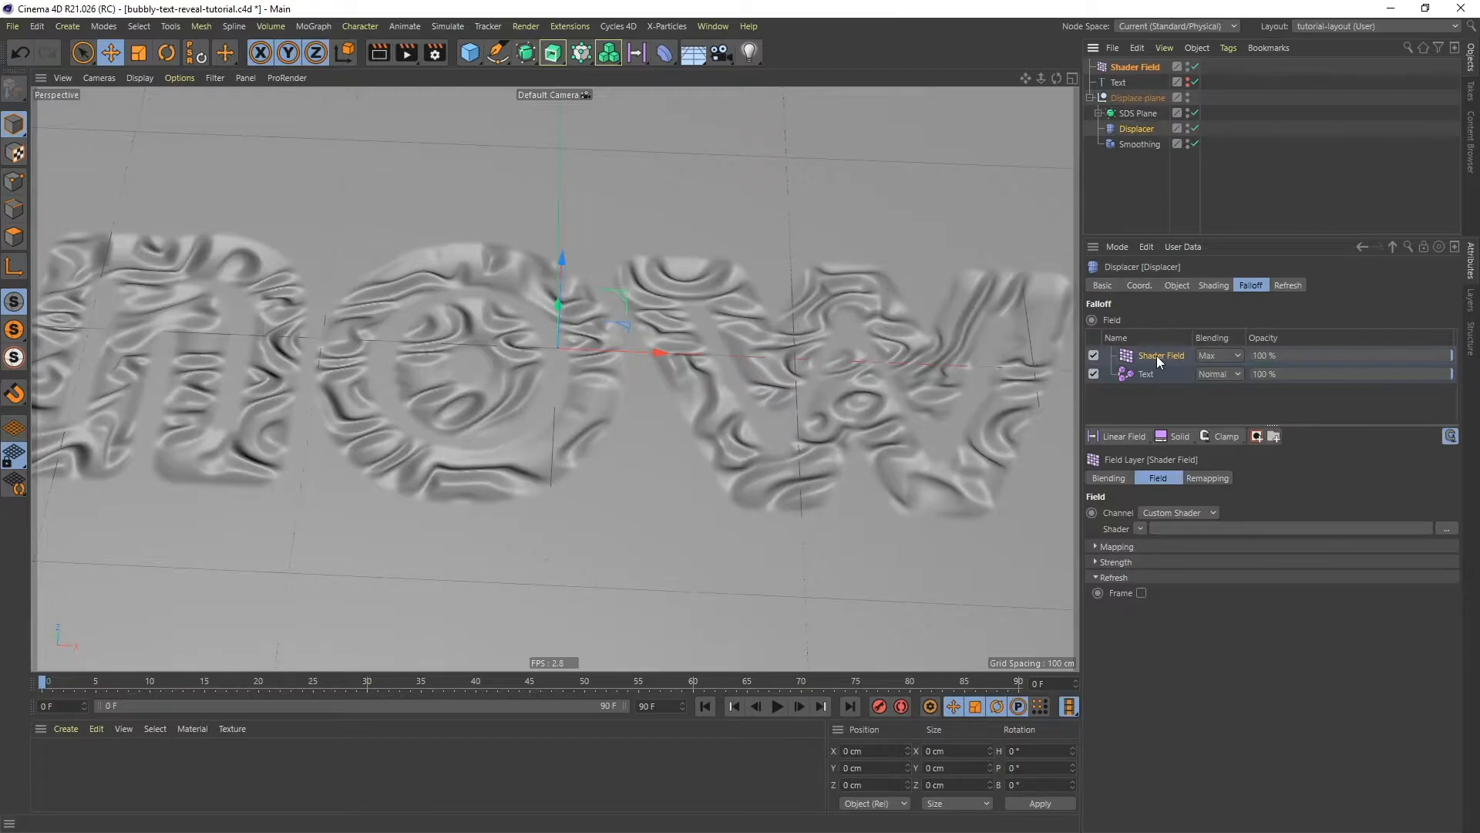
# - Set the Shader Field's blending mode in the Displacer's falloff to Min
pyautogui.click(1210, 354)
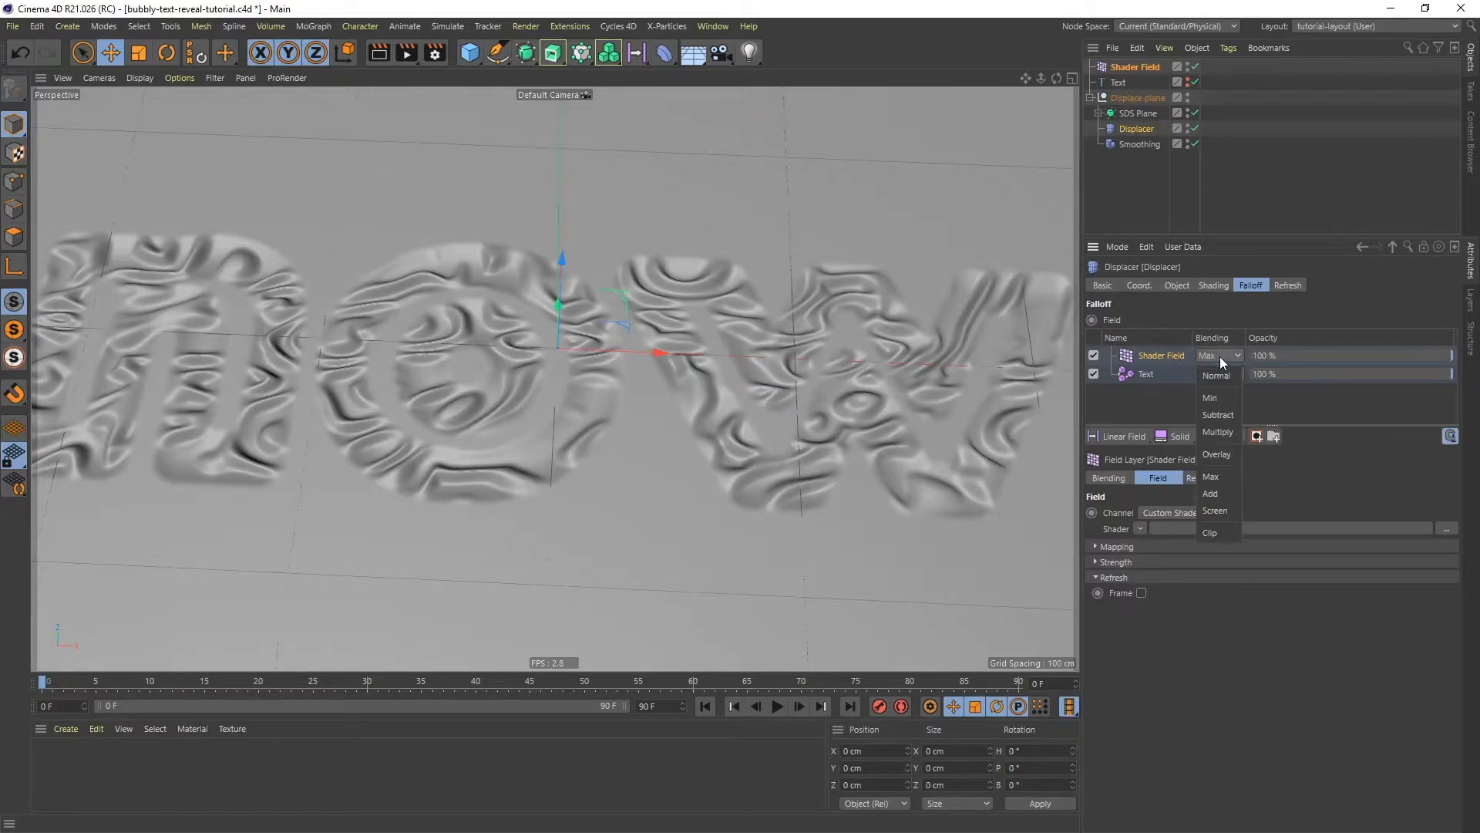
pyautogui.click(1215, 400)
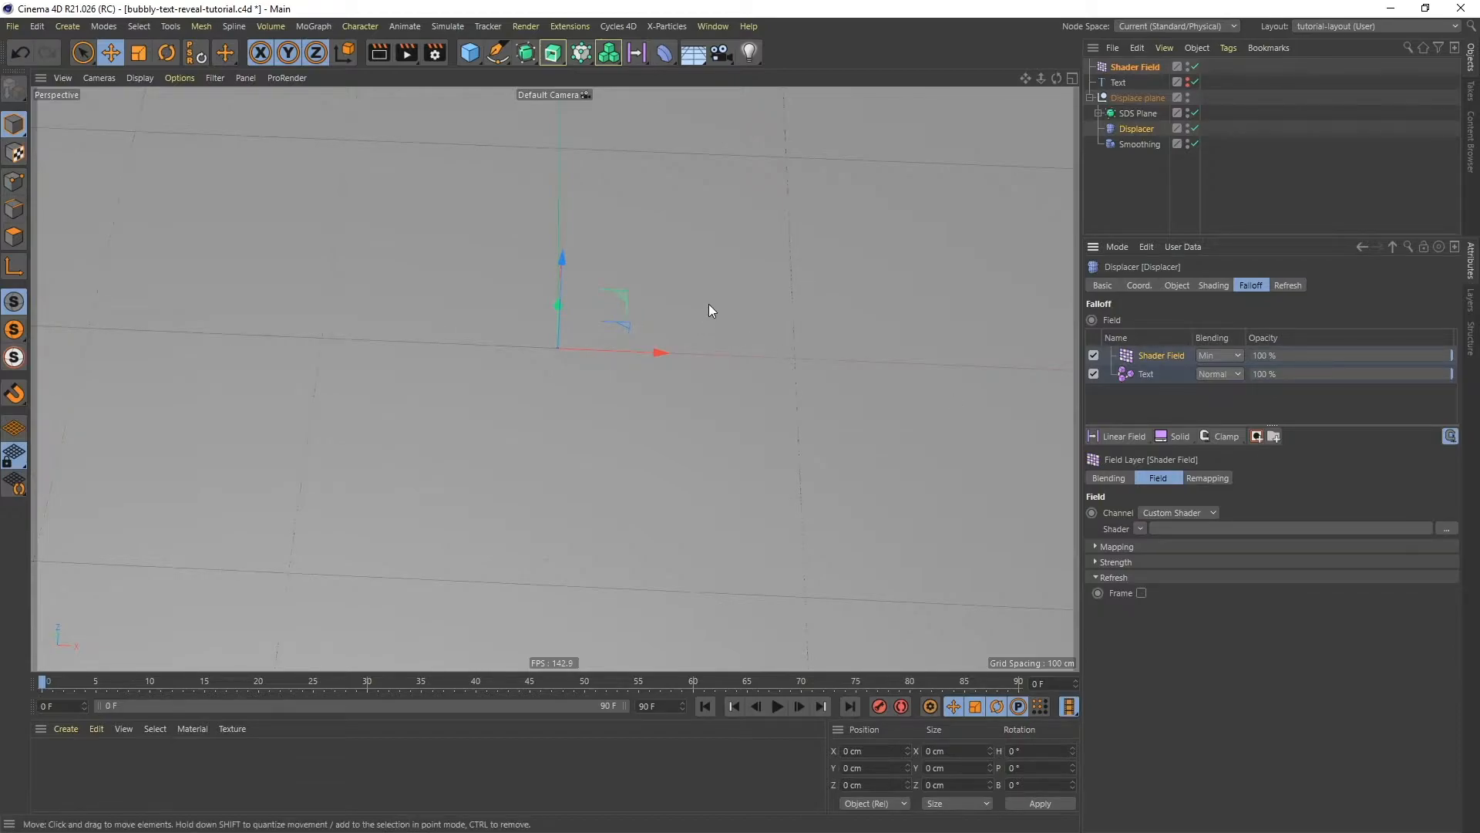
pyautogui.scroll(-3, 710, 425)
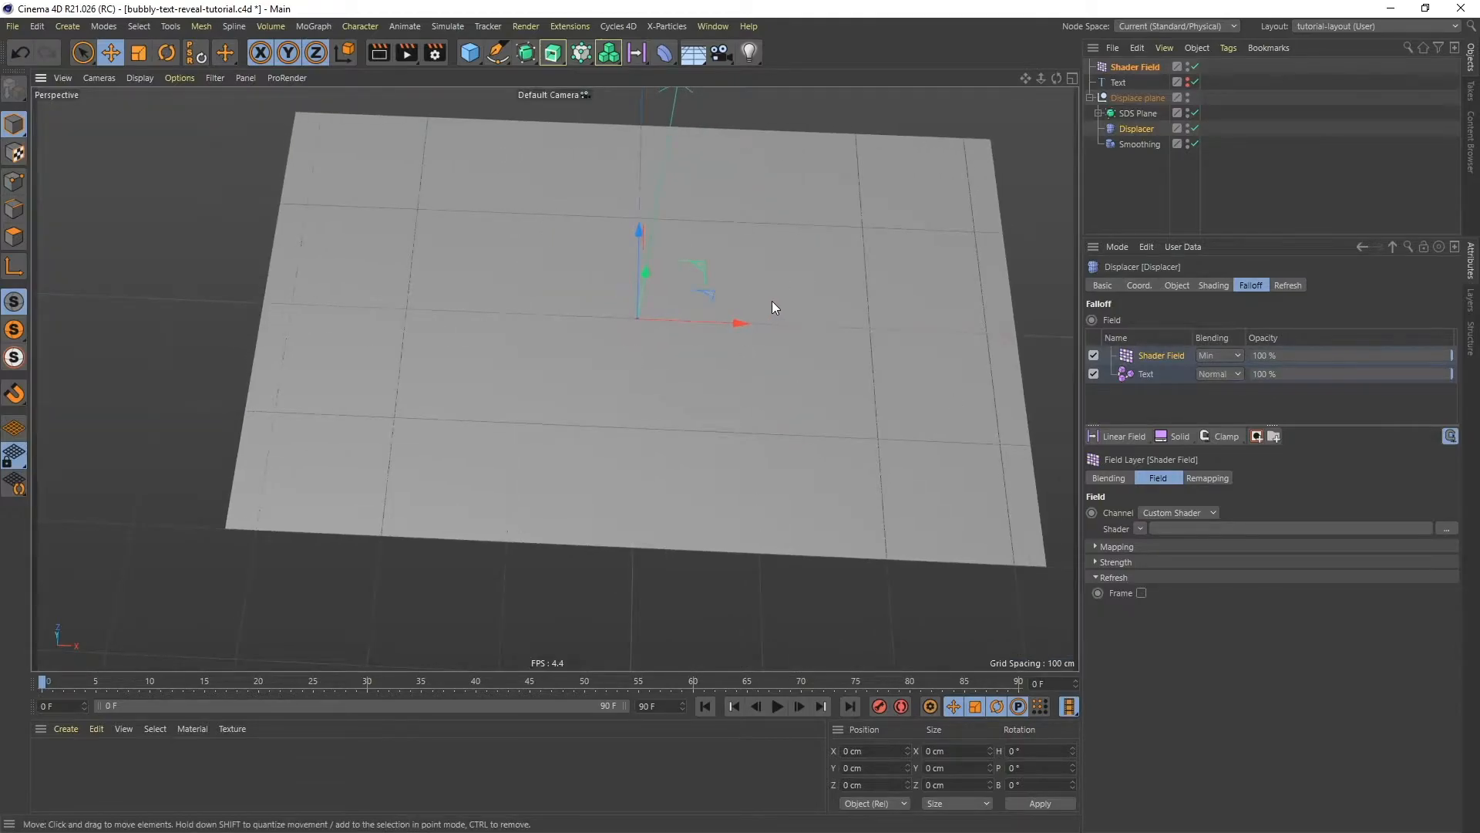
pyautogui.keyDown('alt'); pyautogui.moveTo(773, 306); pyautogui.dragTo(720, 354, button='middle'); pyautogui.keyUp('alt')
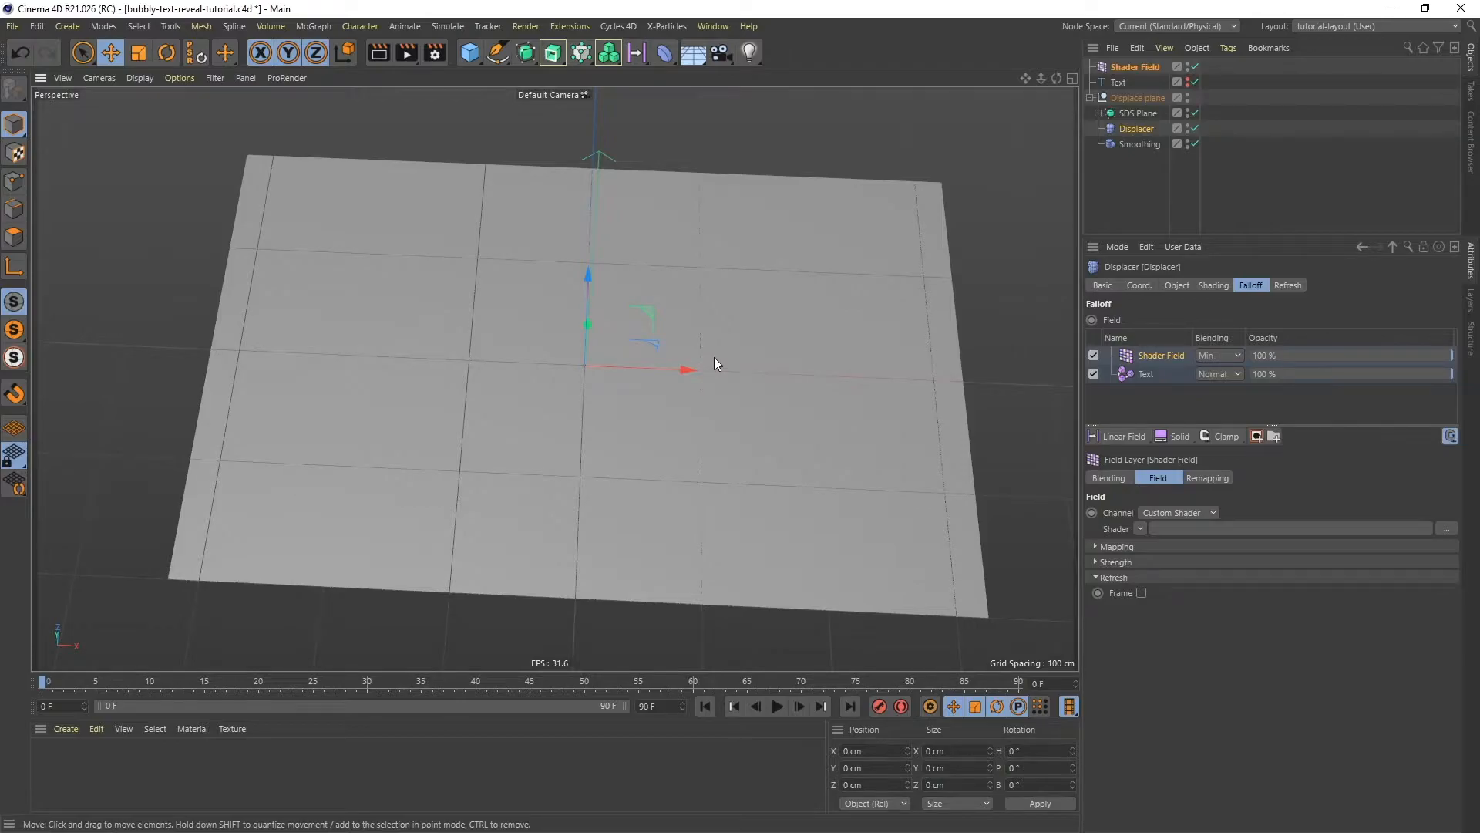
# - Load a Noise shader into the Shader Field
pyautogui.click(1127, 66)
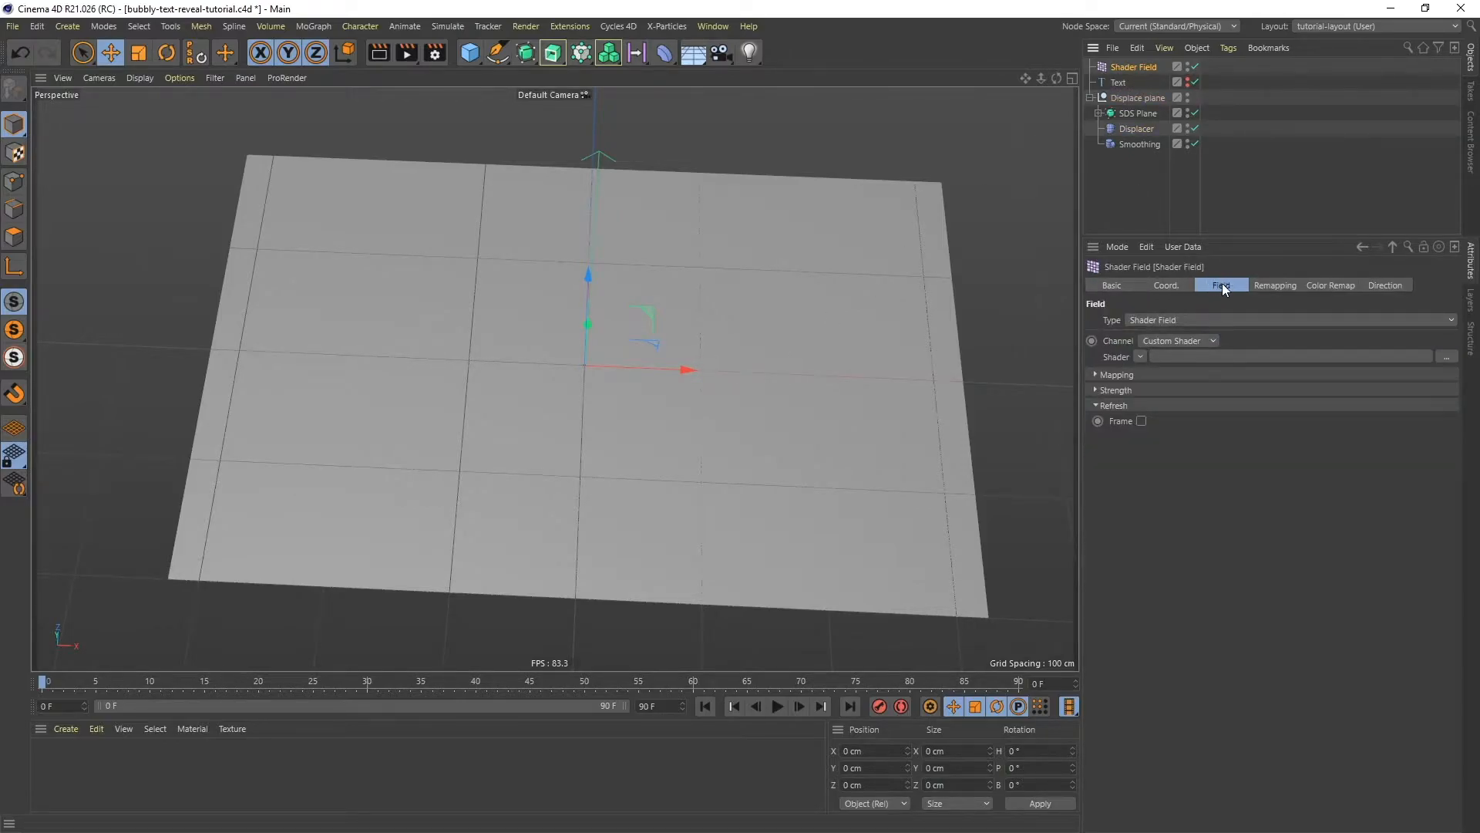
pyautogui.click(1140, 357)
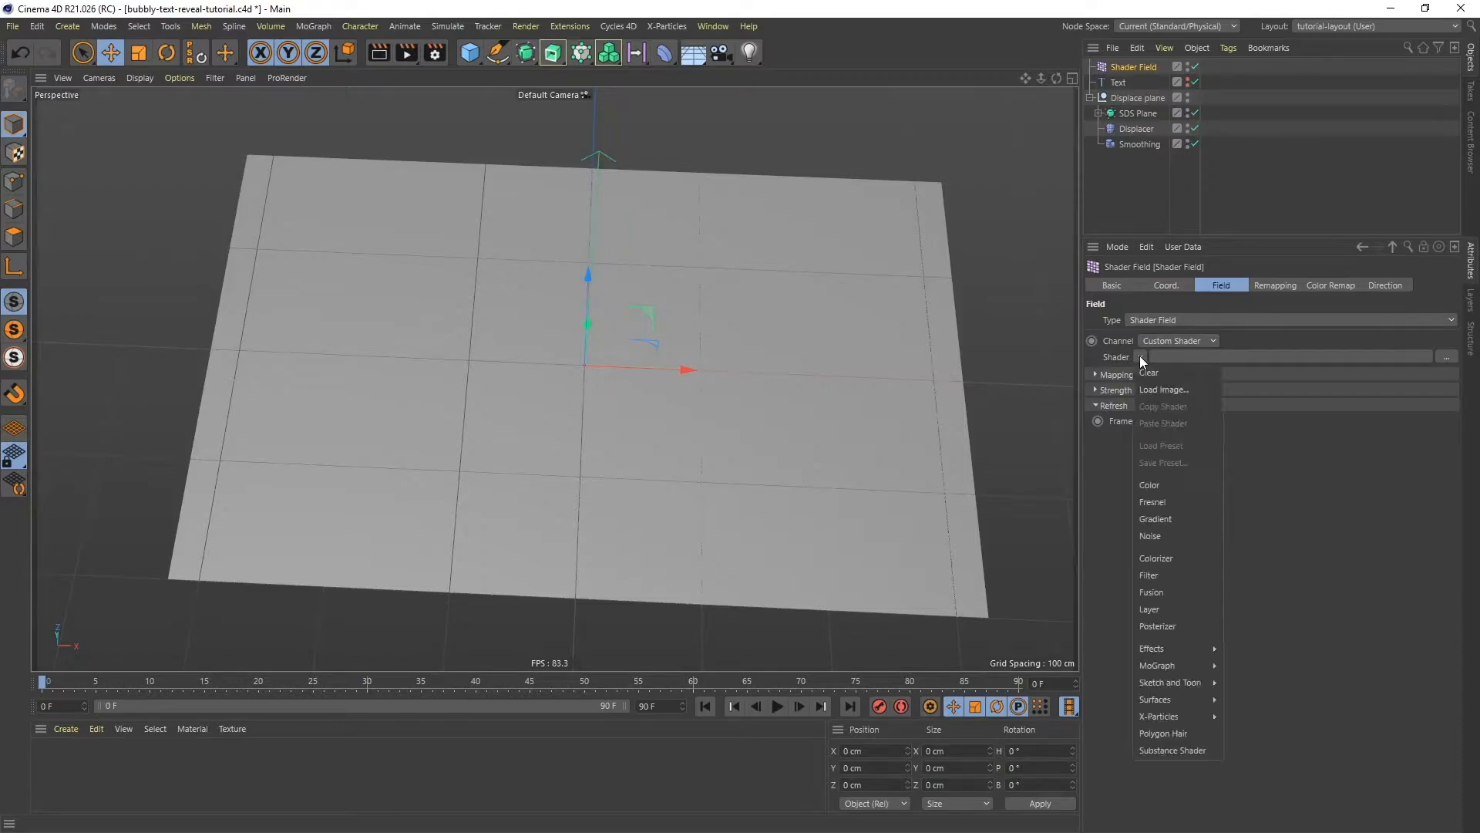
pyautogui.click(1160, 535)
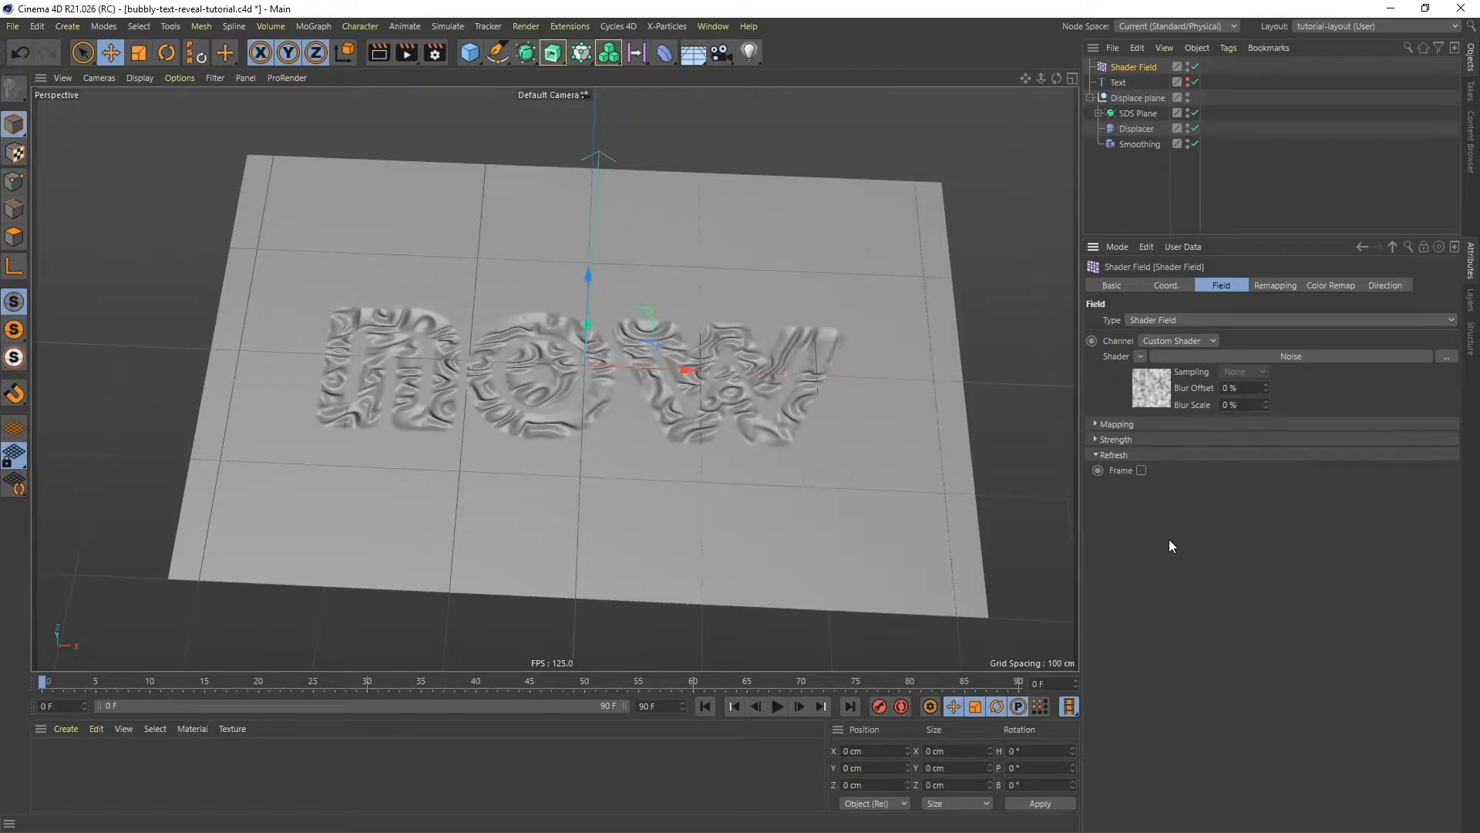
# - Swap the Noise shader's colours by setting Color 1 to white and Color 2 to black
pyautogui.scroll(5, 590, 413)
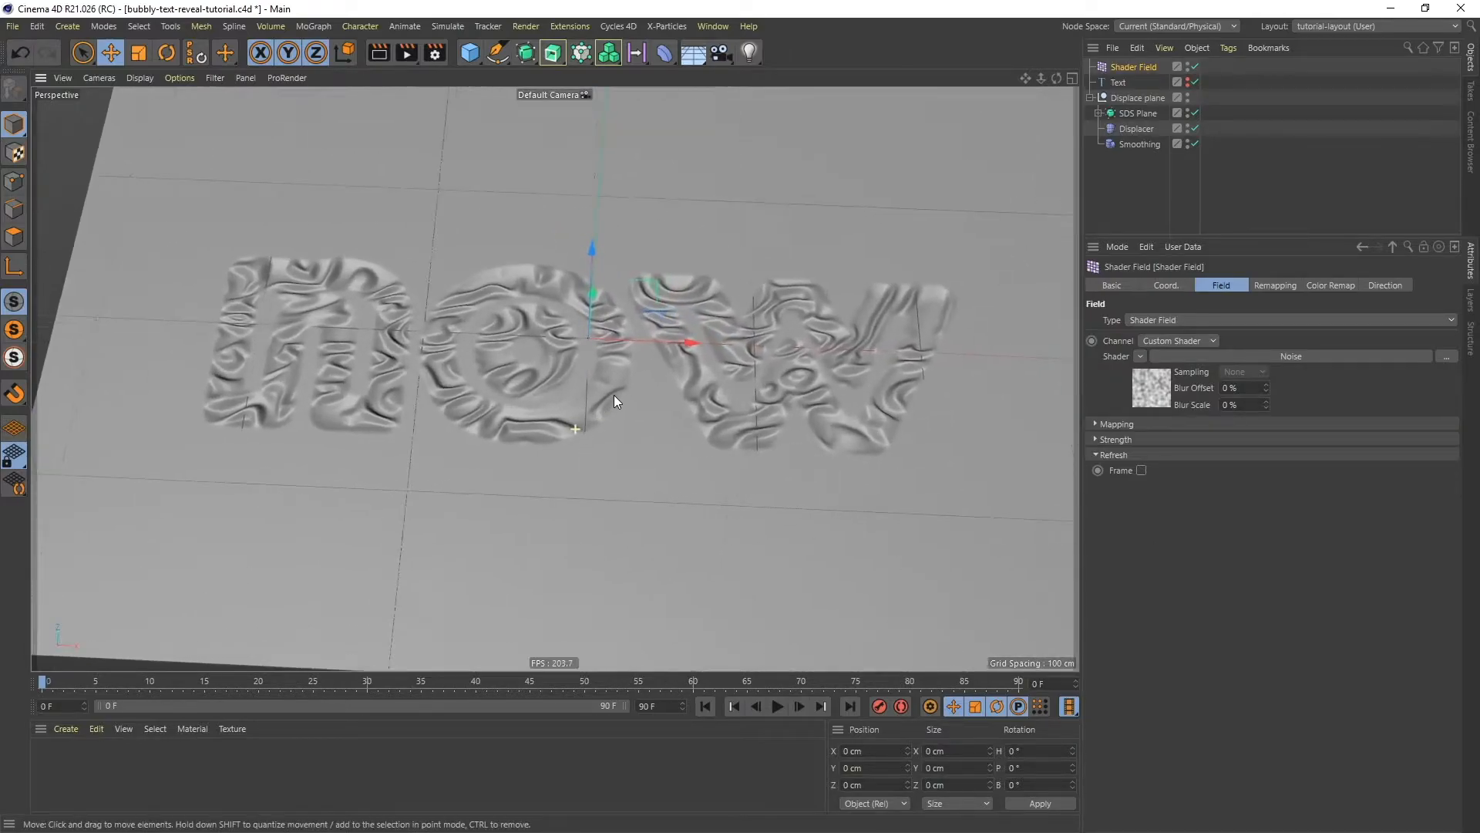
pyautogui.click(1288, 356)
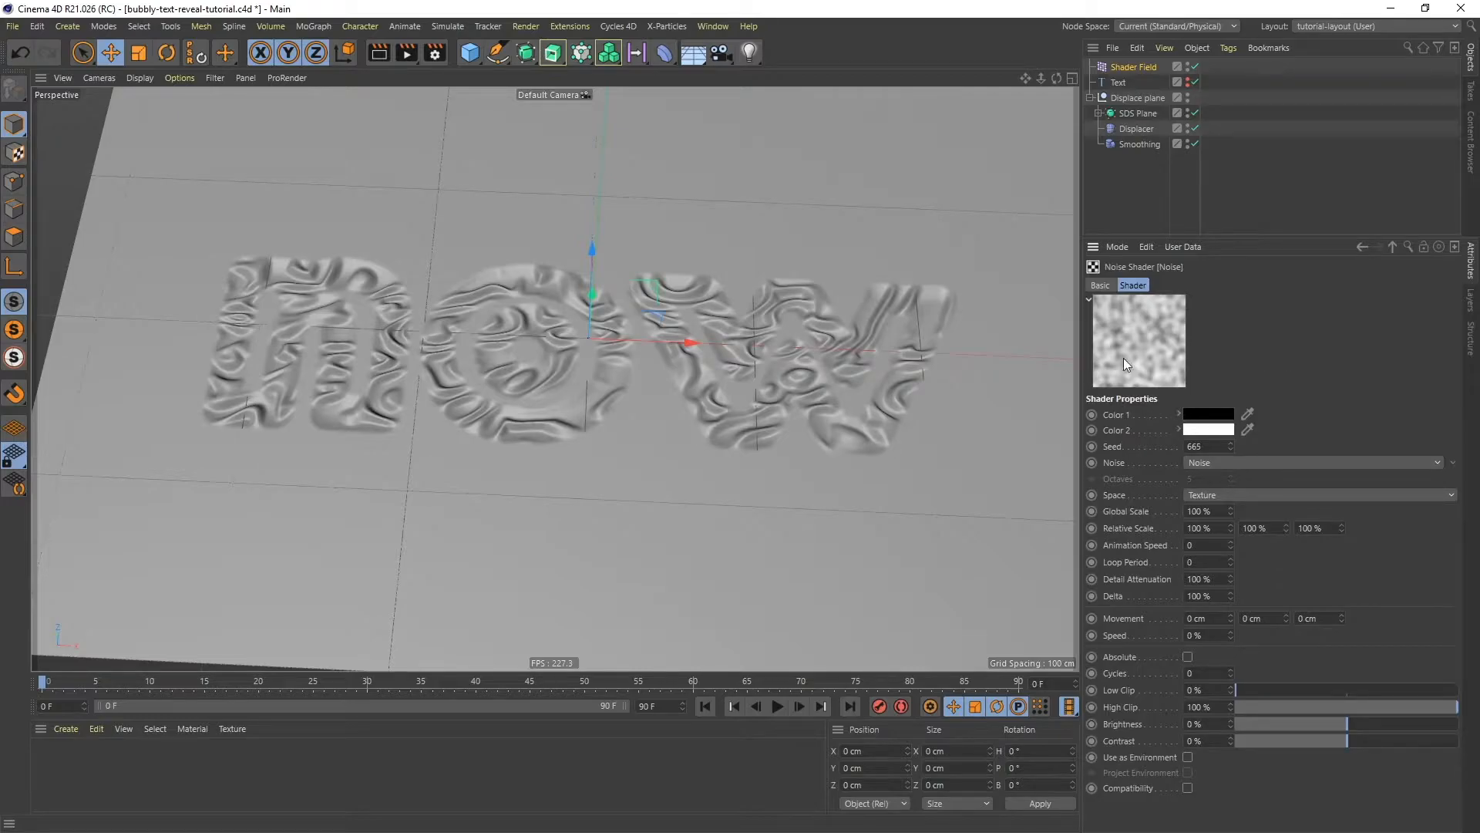
pyautogui.click(1219, 417)
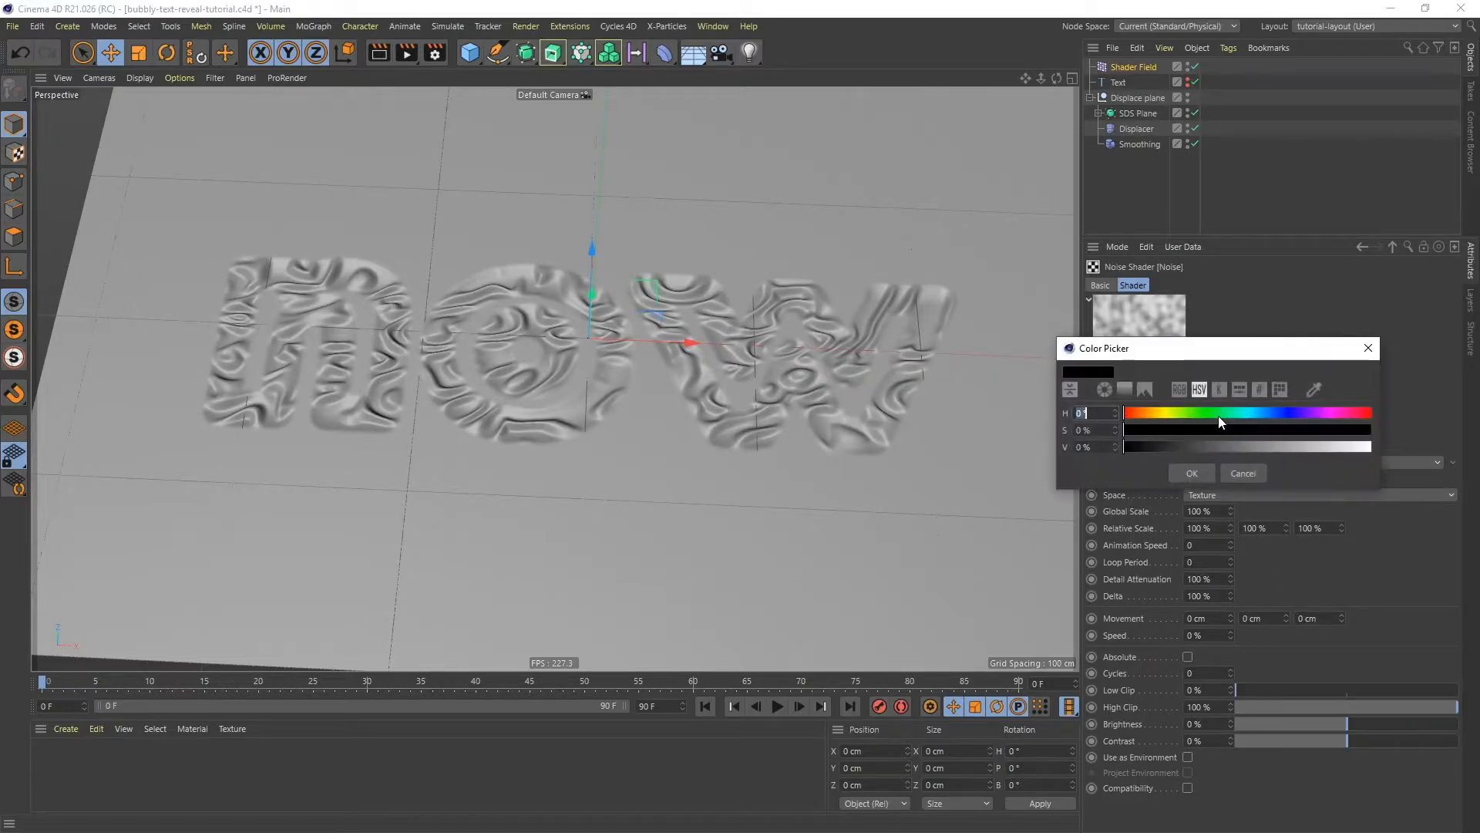
pyautogui.click(1213, 447)
pyautogui.moveTo(1237, 451)
pyautogui.mouseDown()
pyautogui.moveTo(1373, 447)
pyautogui.moveTo(1235, 456)
pyautogui.moveTo(1187, 475)
pyautogui.mouseUp()
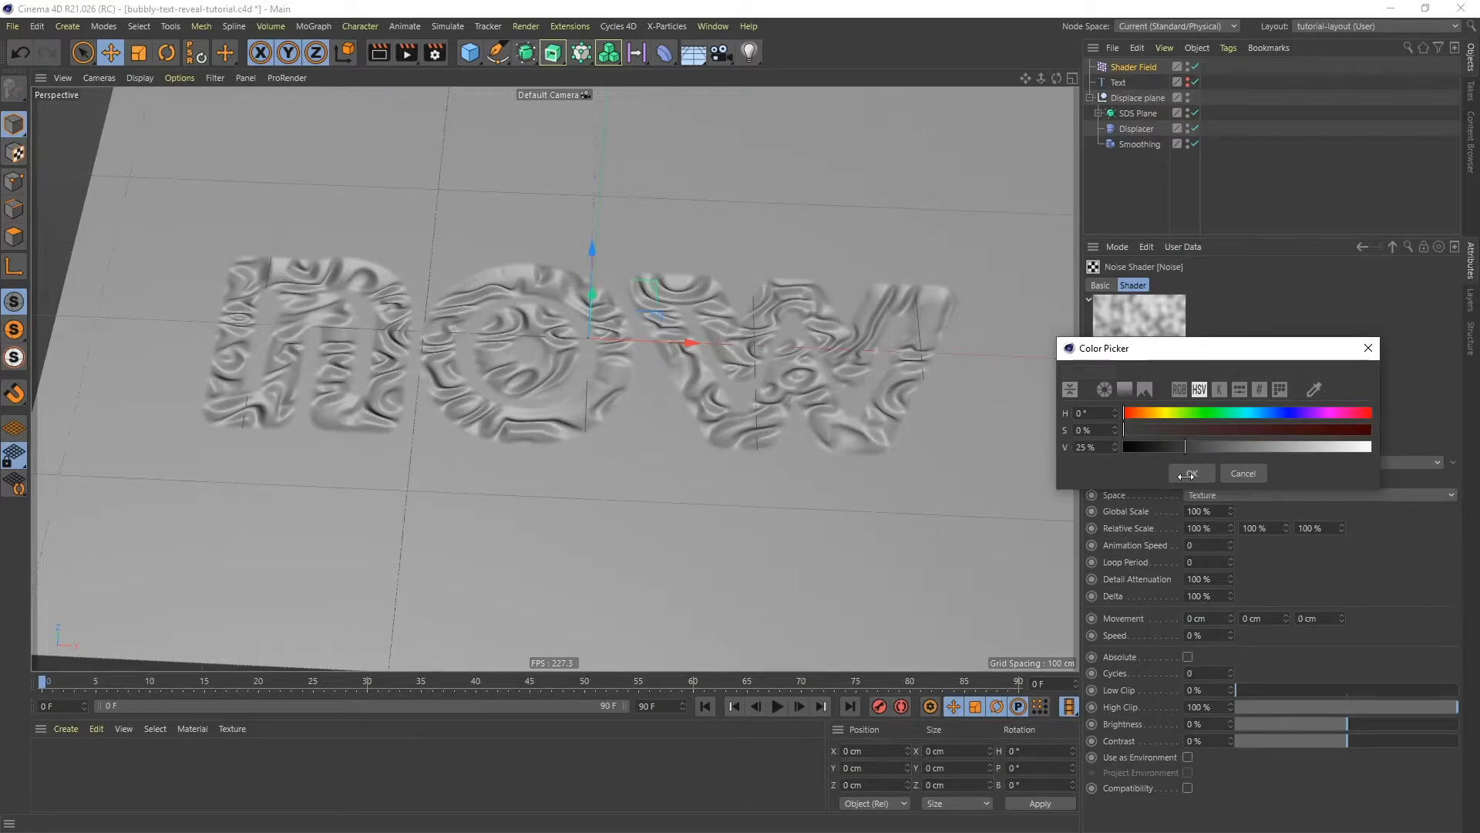
pyautogui.click(1191, 472)
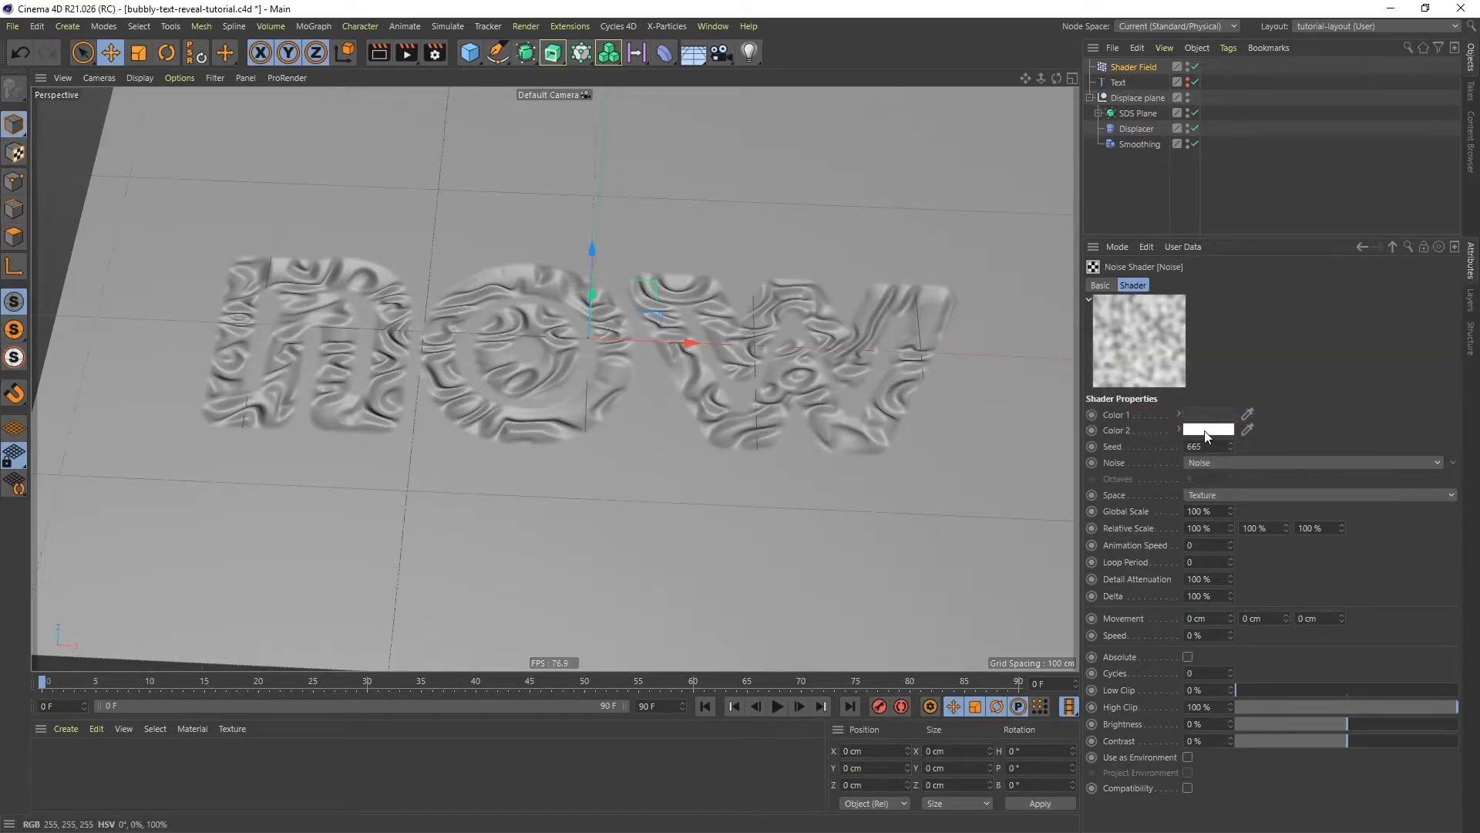
pyautogui.click(1202, 430)
pyautogui.moveTo(1241, 442); pyautogui.dragTo(1387, 448)
pyautogui.click(1172, 471)
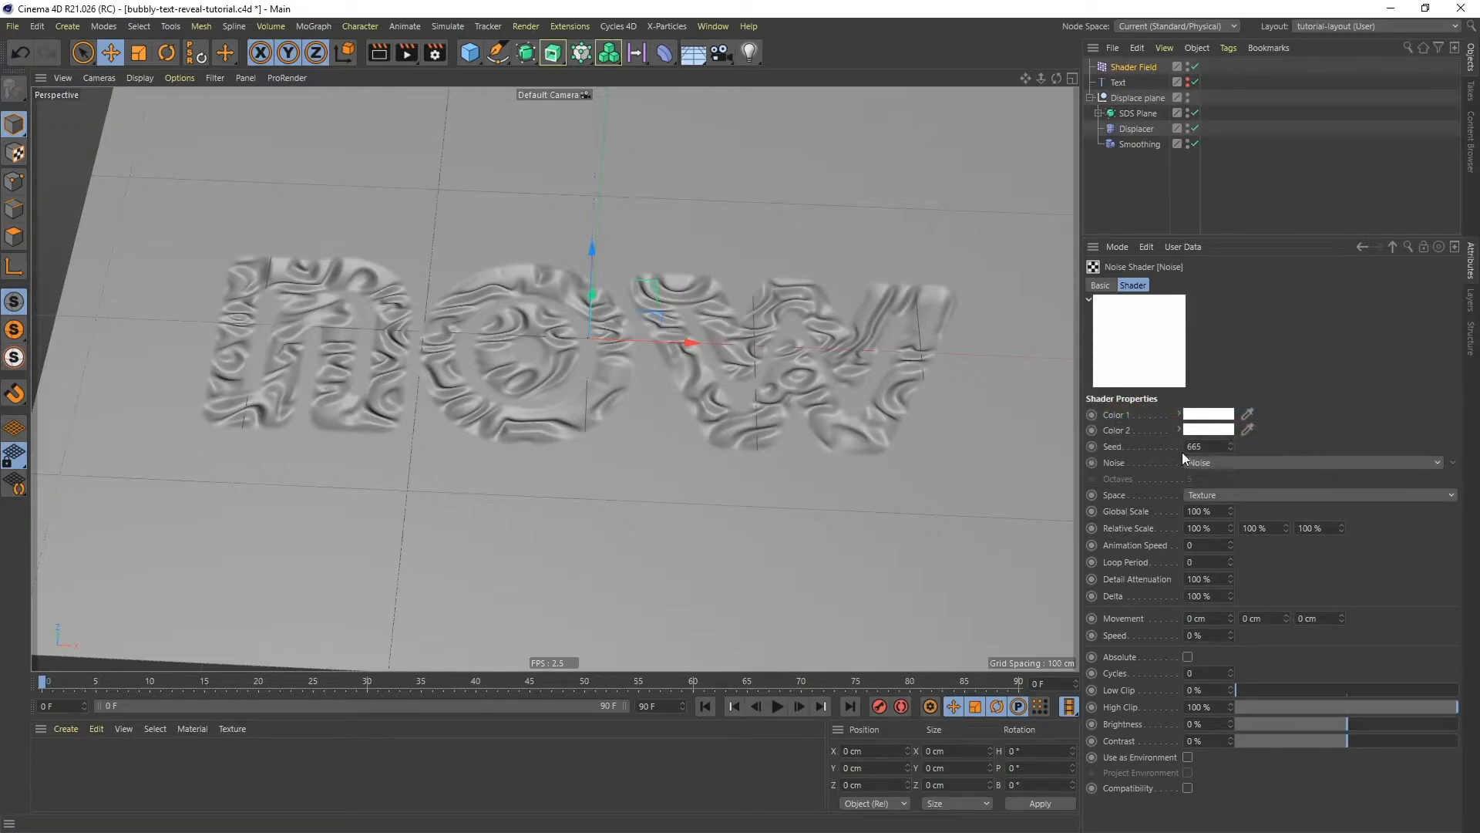
pyautogui.click(1205, 430)
pyautogui.moveTo(1297, 461); pyautogui.dragTo(1102, 461)
pyautogui.click(1177, 488)
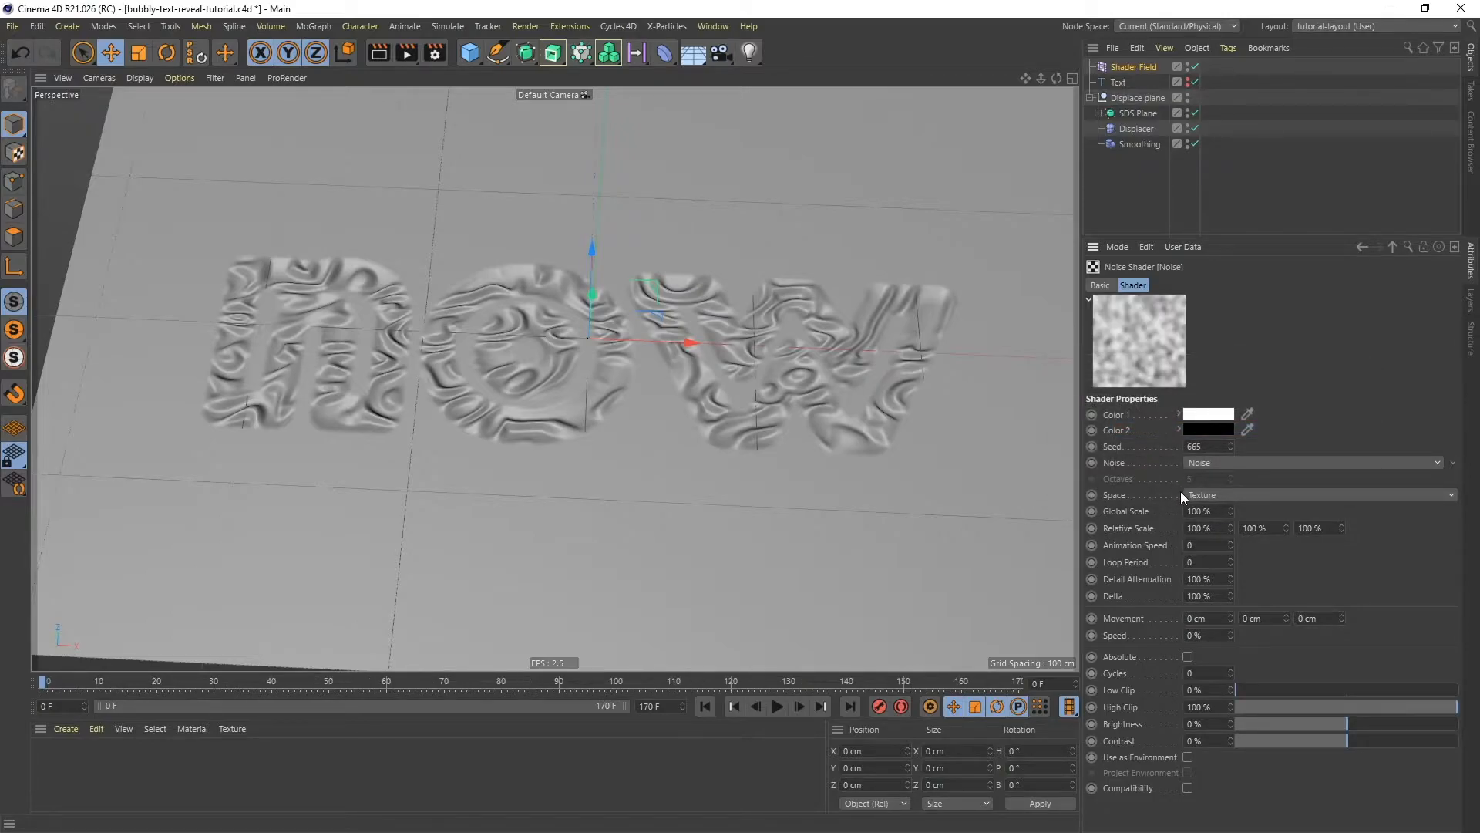
# - Switch the noise type to Naki with 10 octaves and set its space to UV (2D)
pyautogui.click(1206, 461)
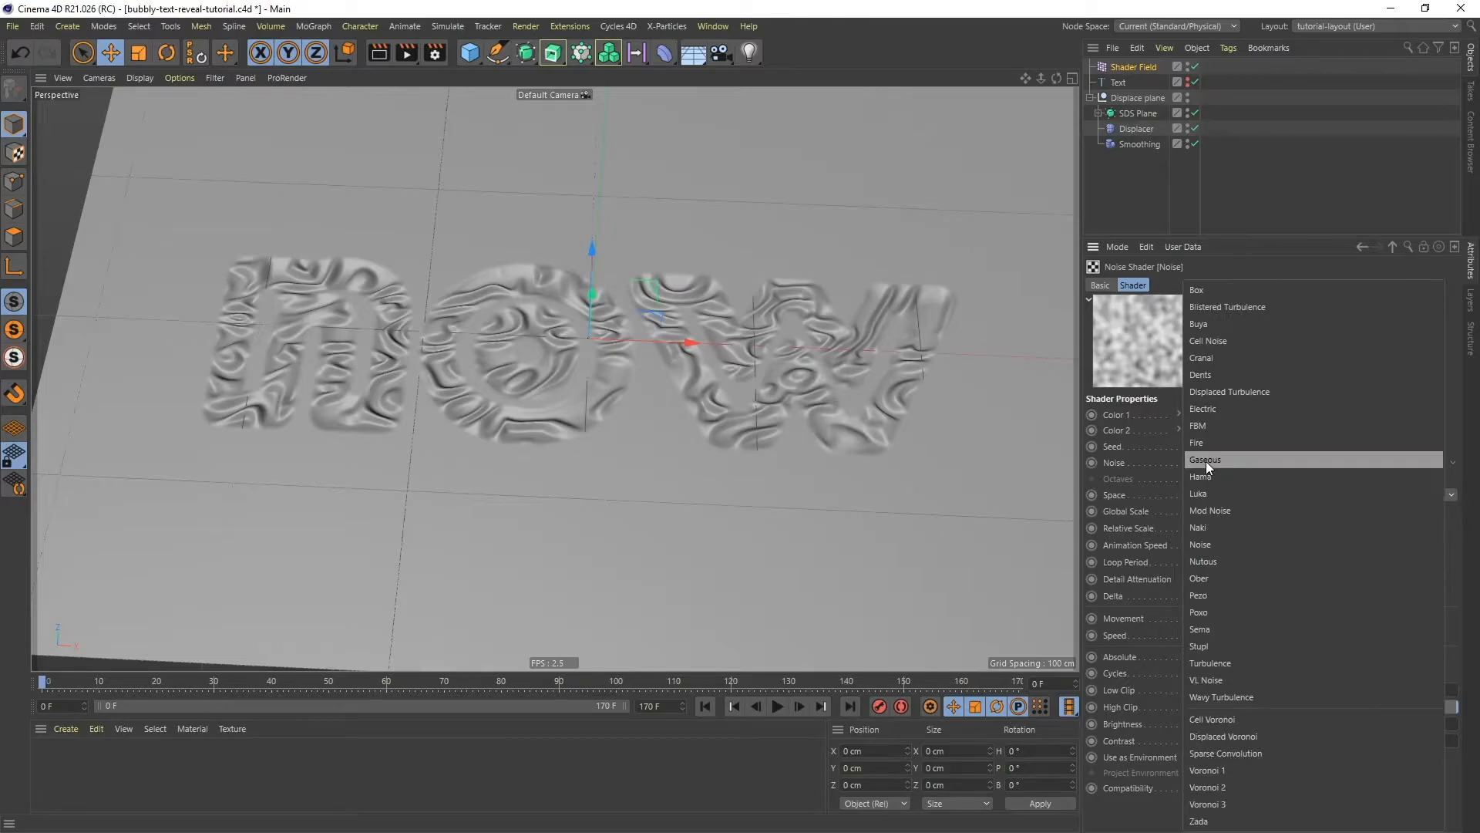
pyautogui.click(1210, 527)
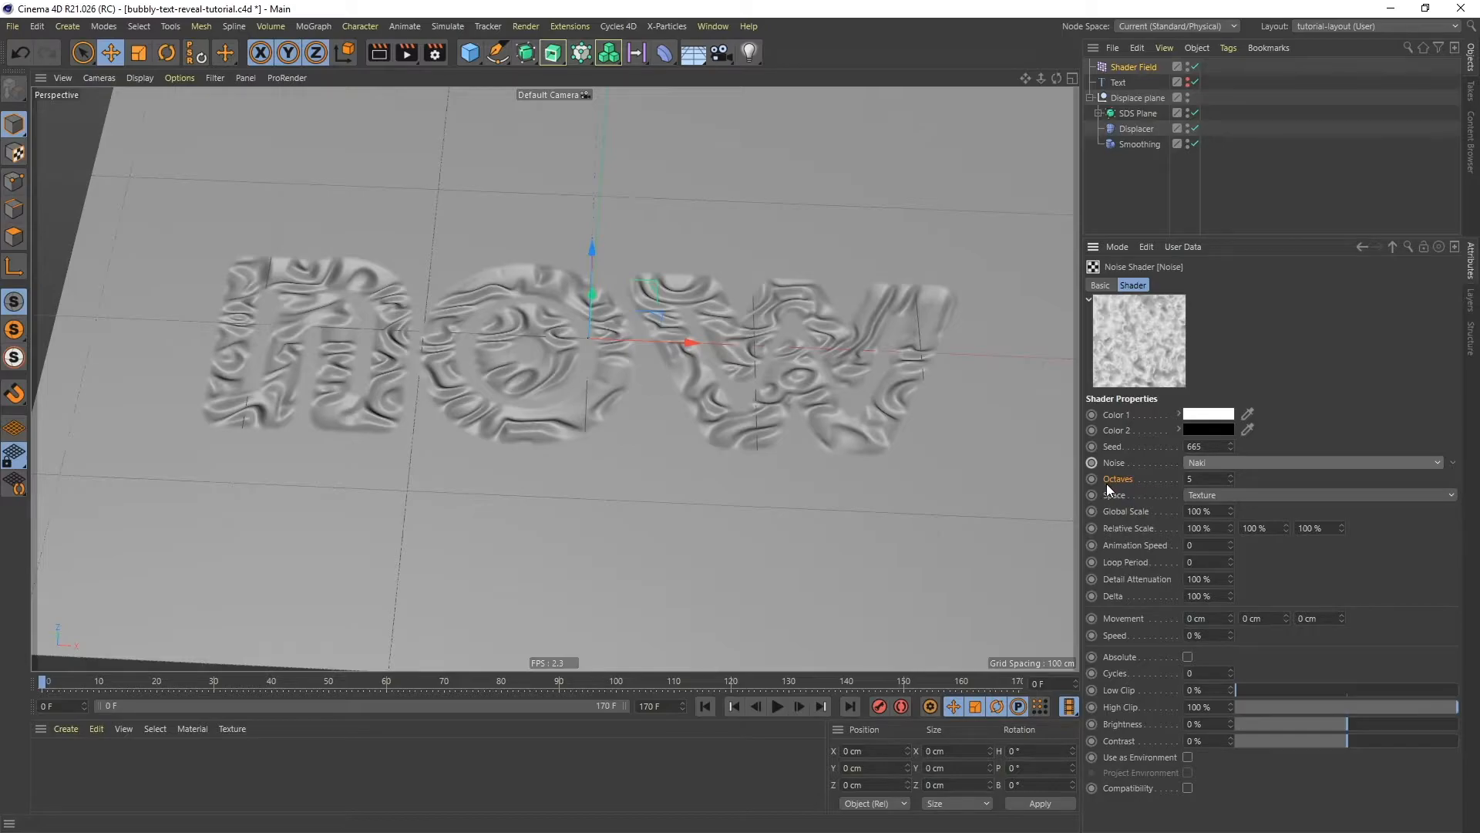
pyautogui.click(1200, 479)
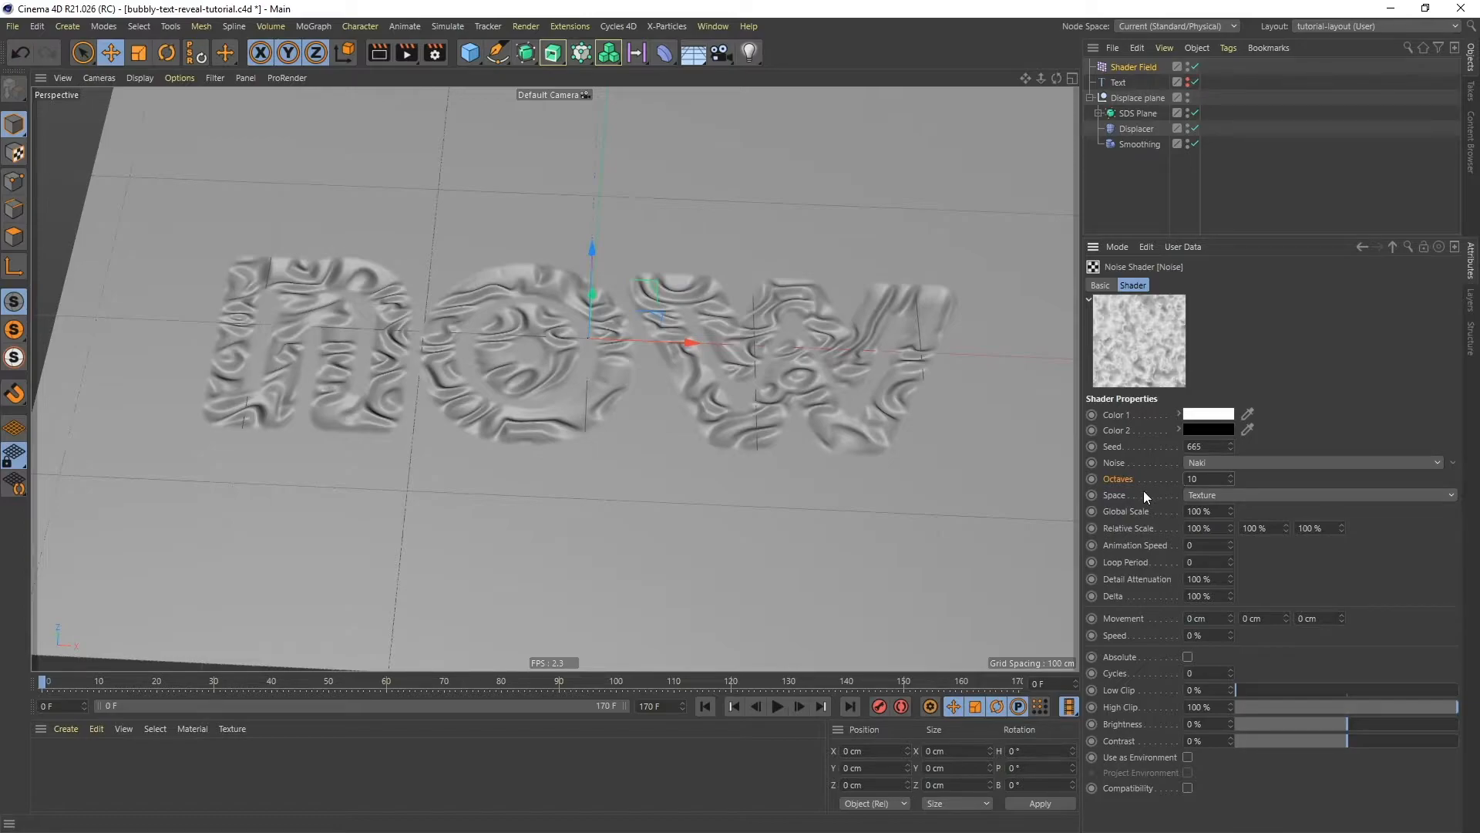
pyautogui.click(1234, 498)
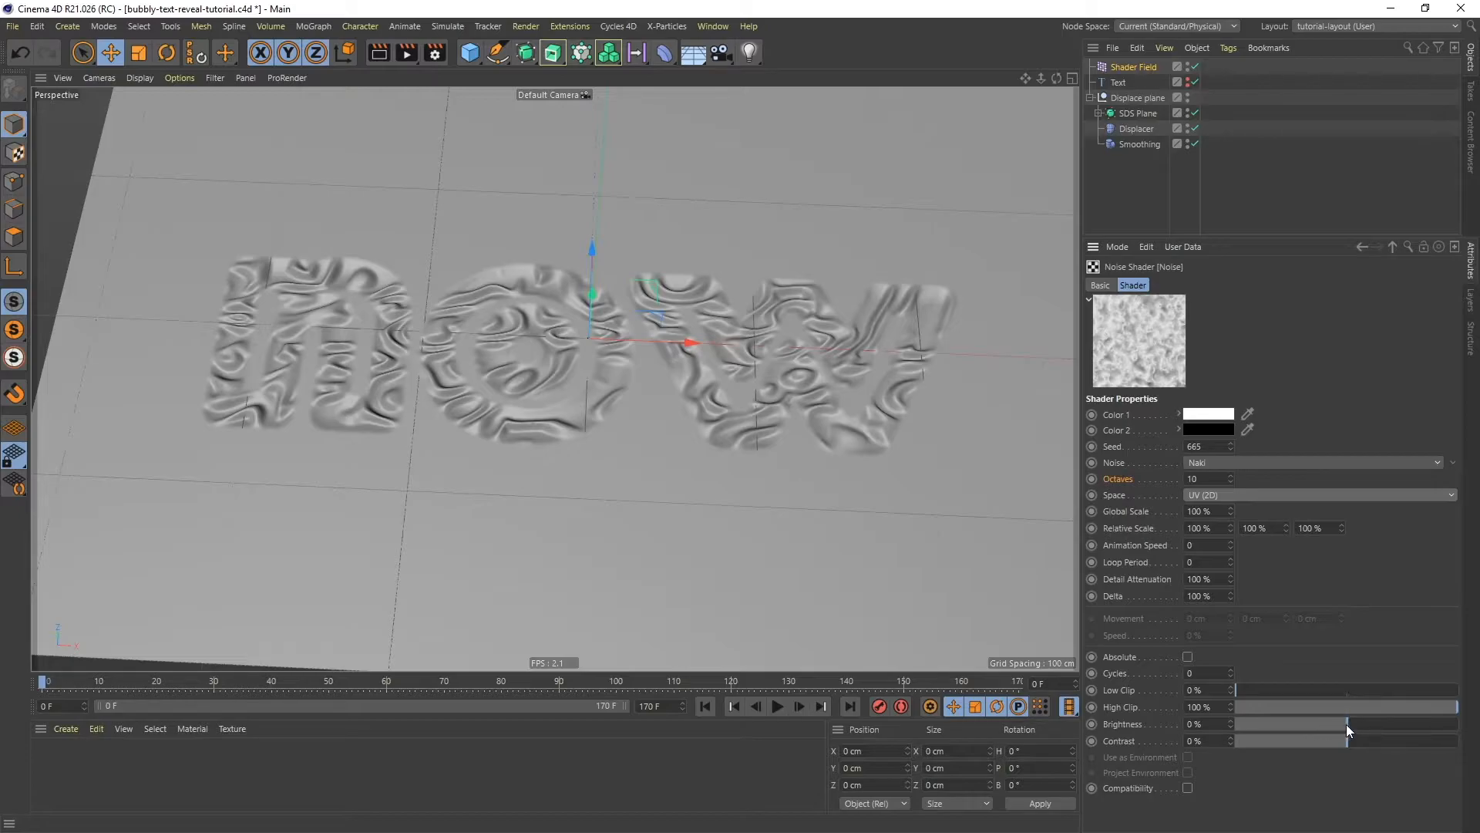
# - Set the noise's global scale to 1800 % and raise its brightness to 53 %
pyautogui.moveTo(1346, 724); pyautogui.dragTo(1443, 724)
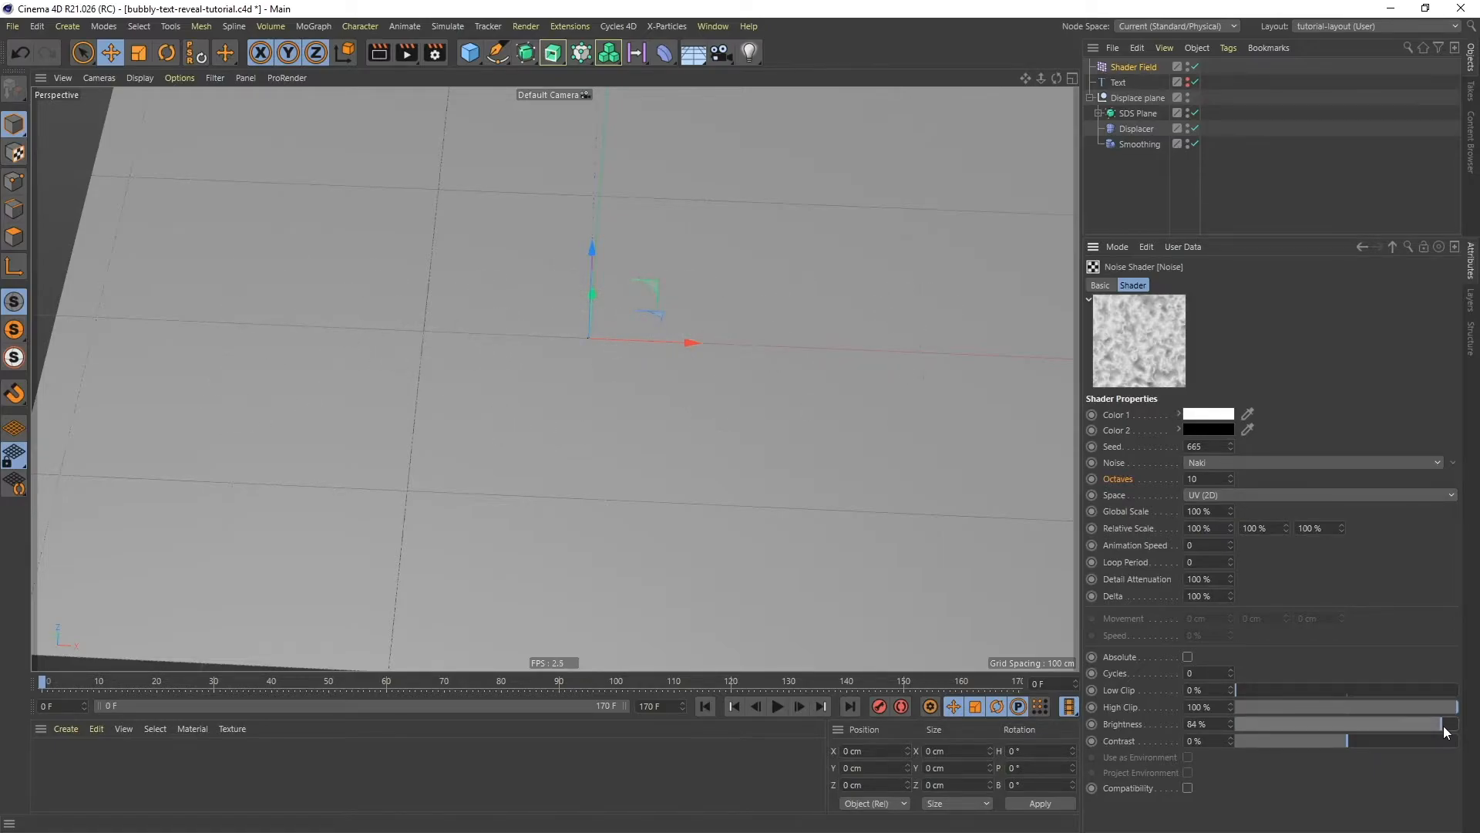
pyautogui.moveTo(1431, 725); pyautogui.dragTo(1386, 720)
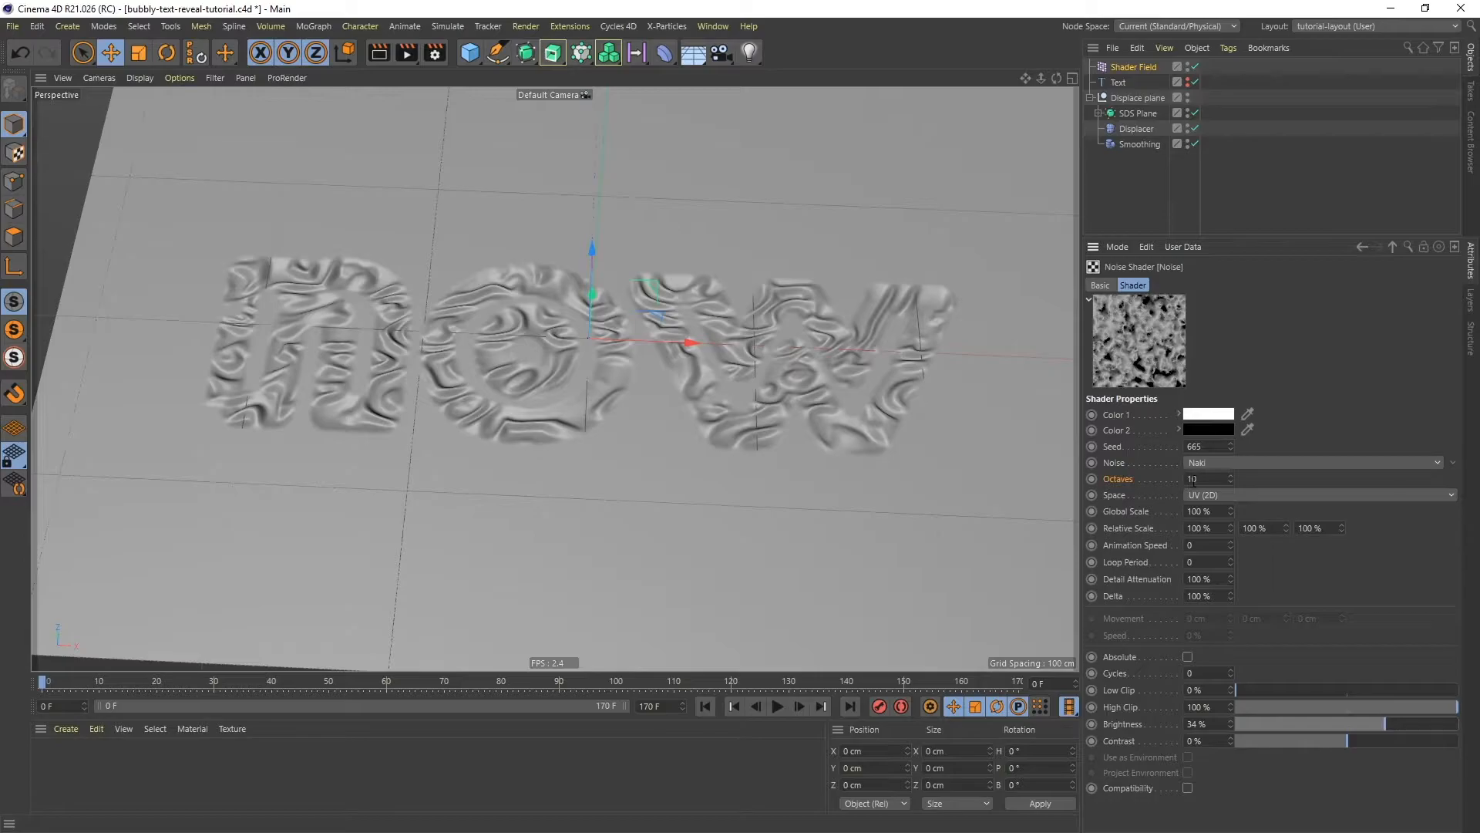
pyautogui.click(1216, 510)
pyautogui.write('1800')
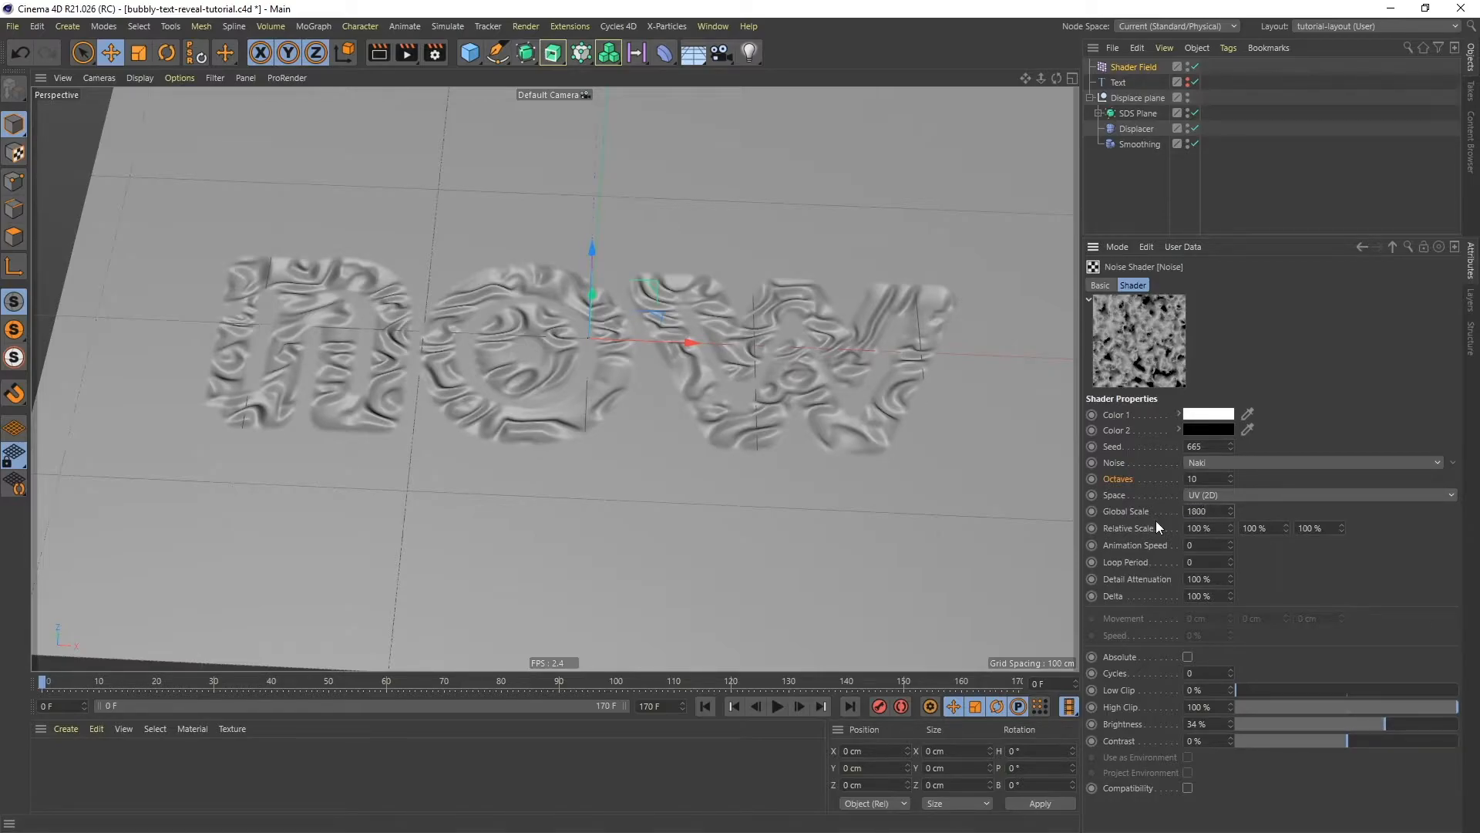
pyautogui.press('Return')
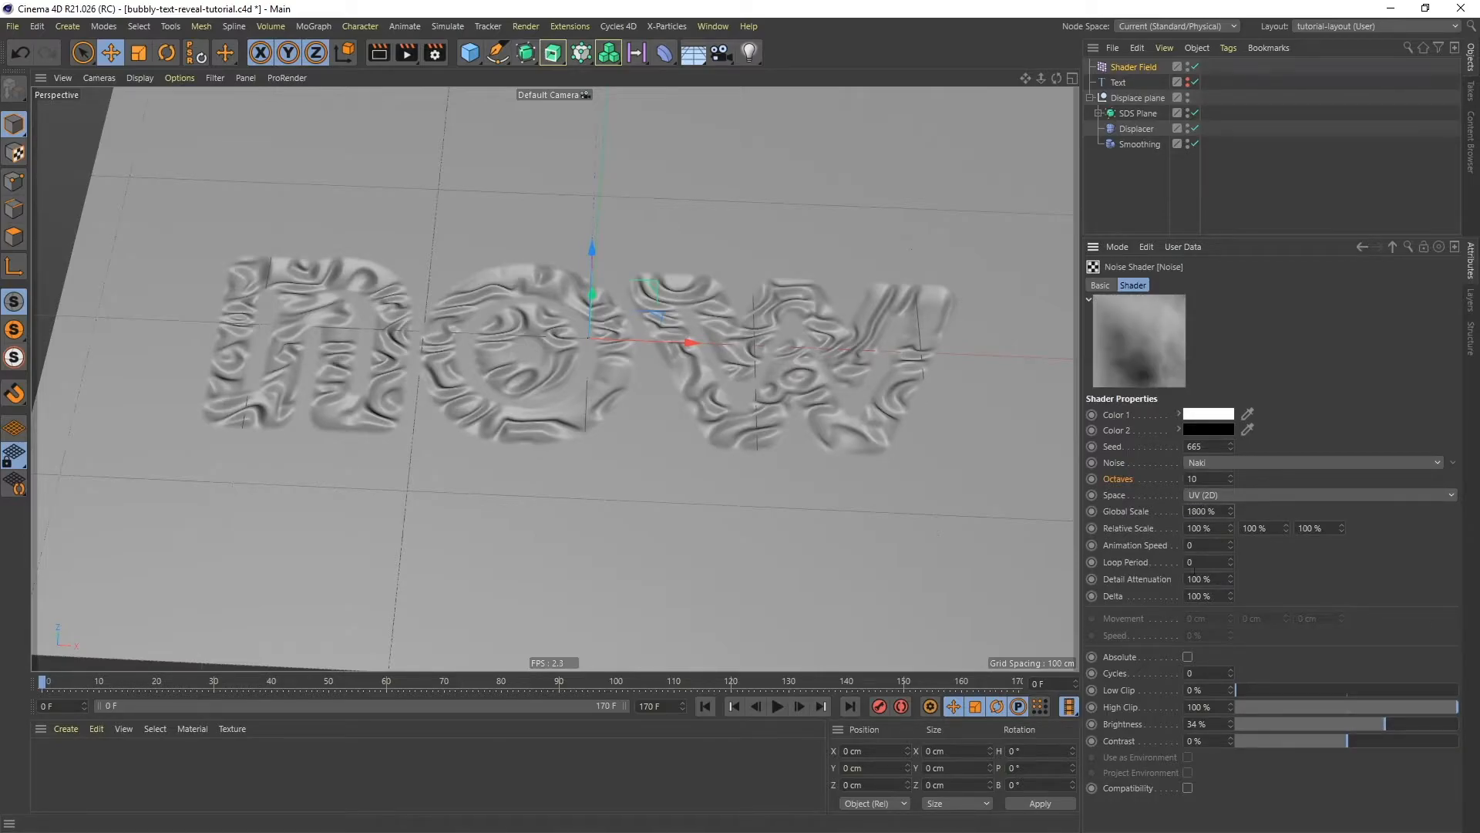
pyautogui.moveTo(1381, 722)
pyautogui.mouseDown()
pyautogui.moveTo(1355, 723)
pyautogui.moveTo(1418, 719)
pyautogui.moveTo(1378, 720)
pyautogui.moveTo(1406, 720)
pyautogui.mouseUp()
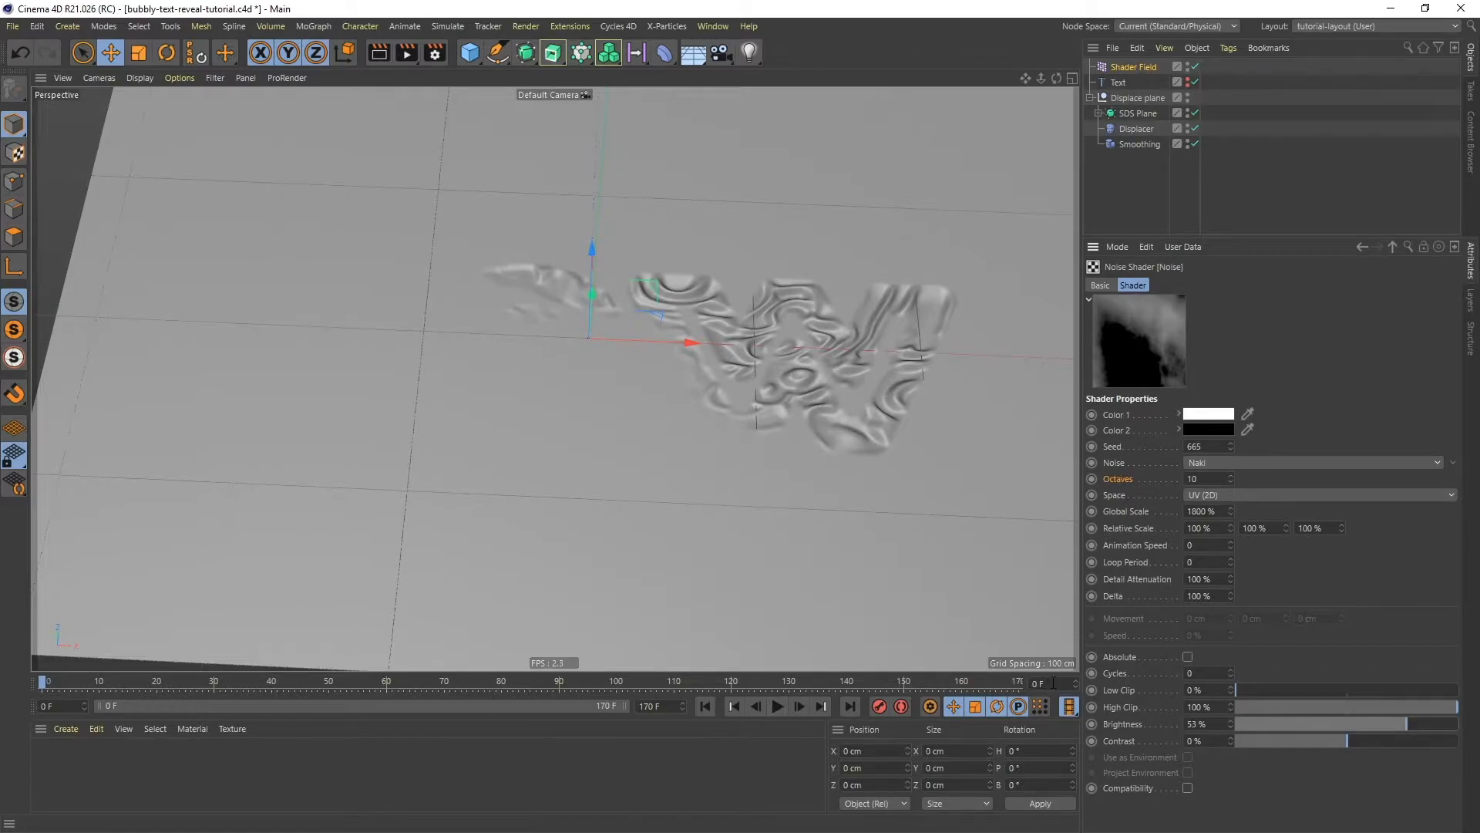
# - Go to frame 75 and set the noise's low clip to 48 % and brightness to 16 %
pyautogui.press('Return')
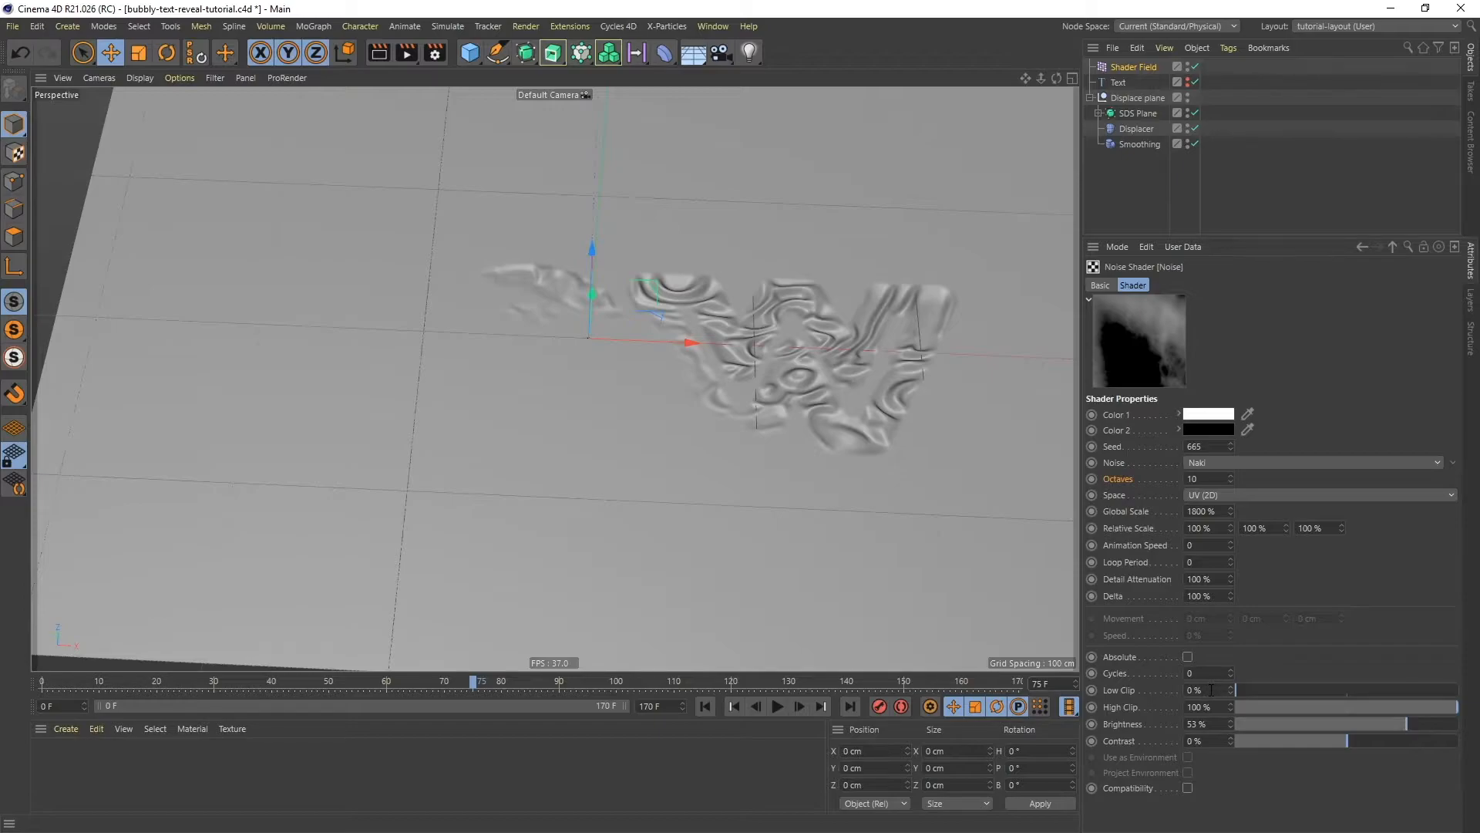
pyautogui.doubleClick(1206, 689)
pyautogui.press('Return')
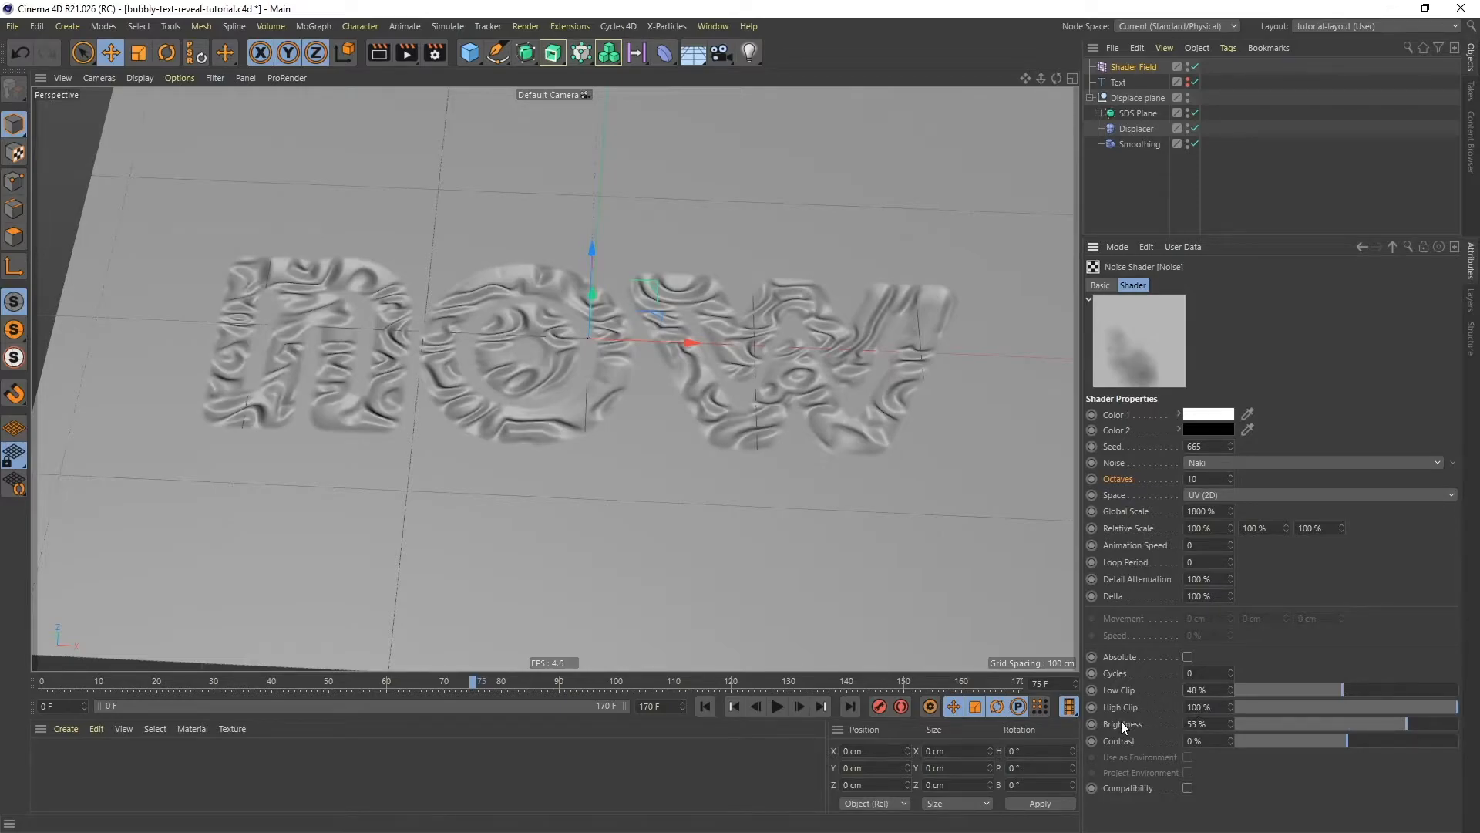
pyautogui.click(1196, 723)
pyautogui.press('Return')
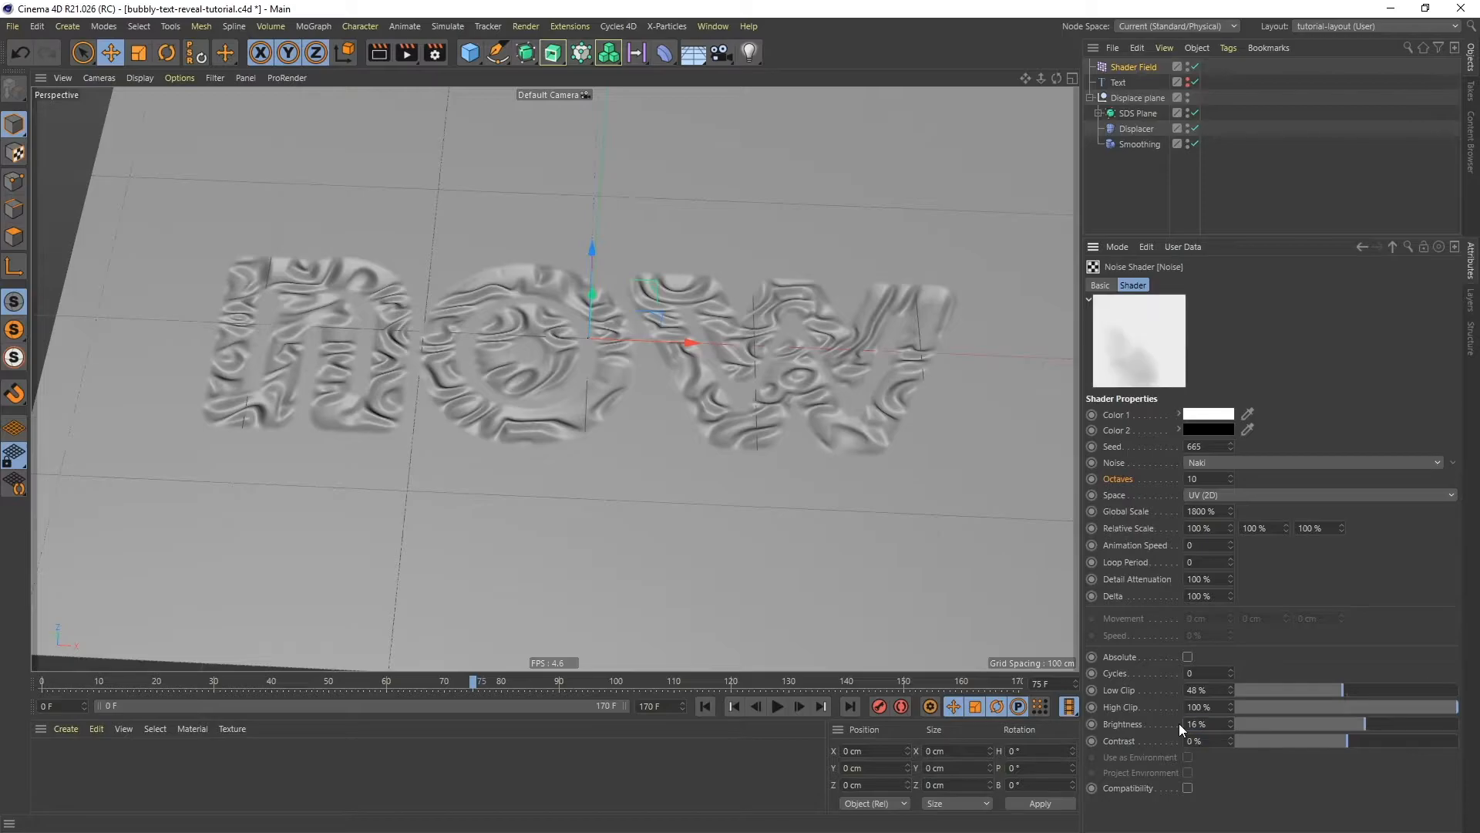
# - Set the noise's contrast to 30 % and keyframe its low clip, high clip and brightness at frame 75
pyautogui.click(1208, 741)
pyautogui.write('30')
pyautogui.press('Return')
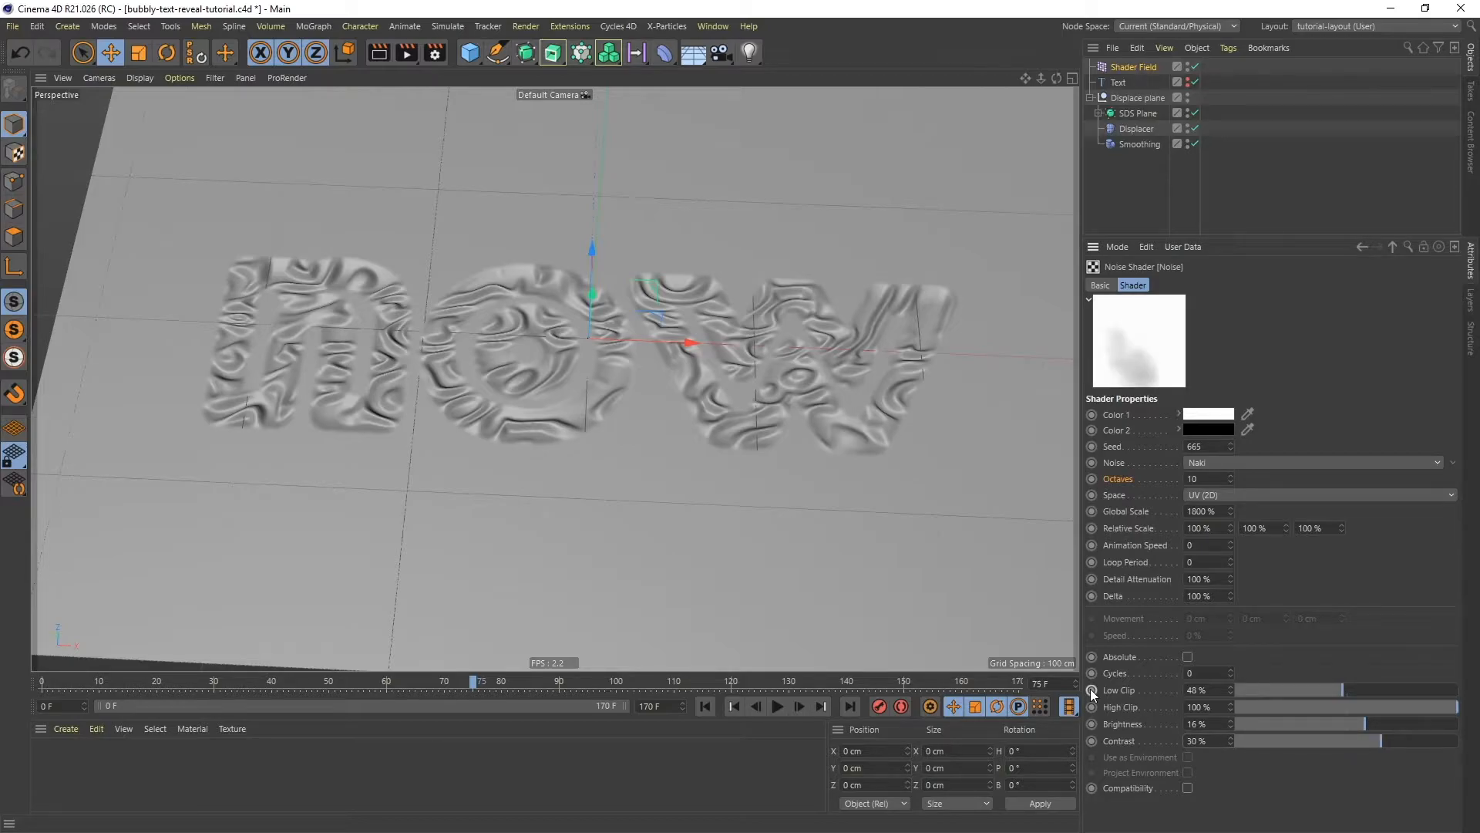
pyautogui.click(1092, 709)
pyautogui.click(1092, 724)
# - At frame 20, keyframe the noise's low clip at 0 %, high clip at 49 % and brightness at 40 %
pyautogui.click(1045, 684)
pyautogui.write('20')
pyautogui.press('Return')
pyautogui.moveTo(1328, 690); pyautogui.dragTo(1260, 691)
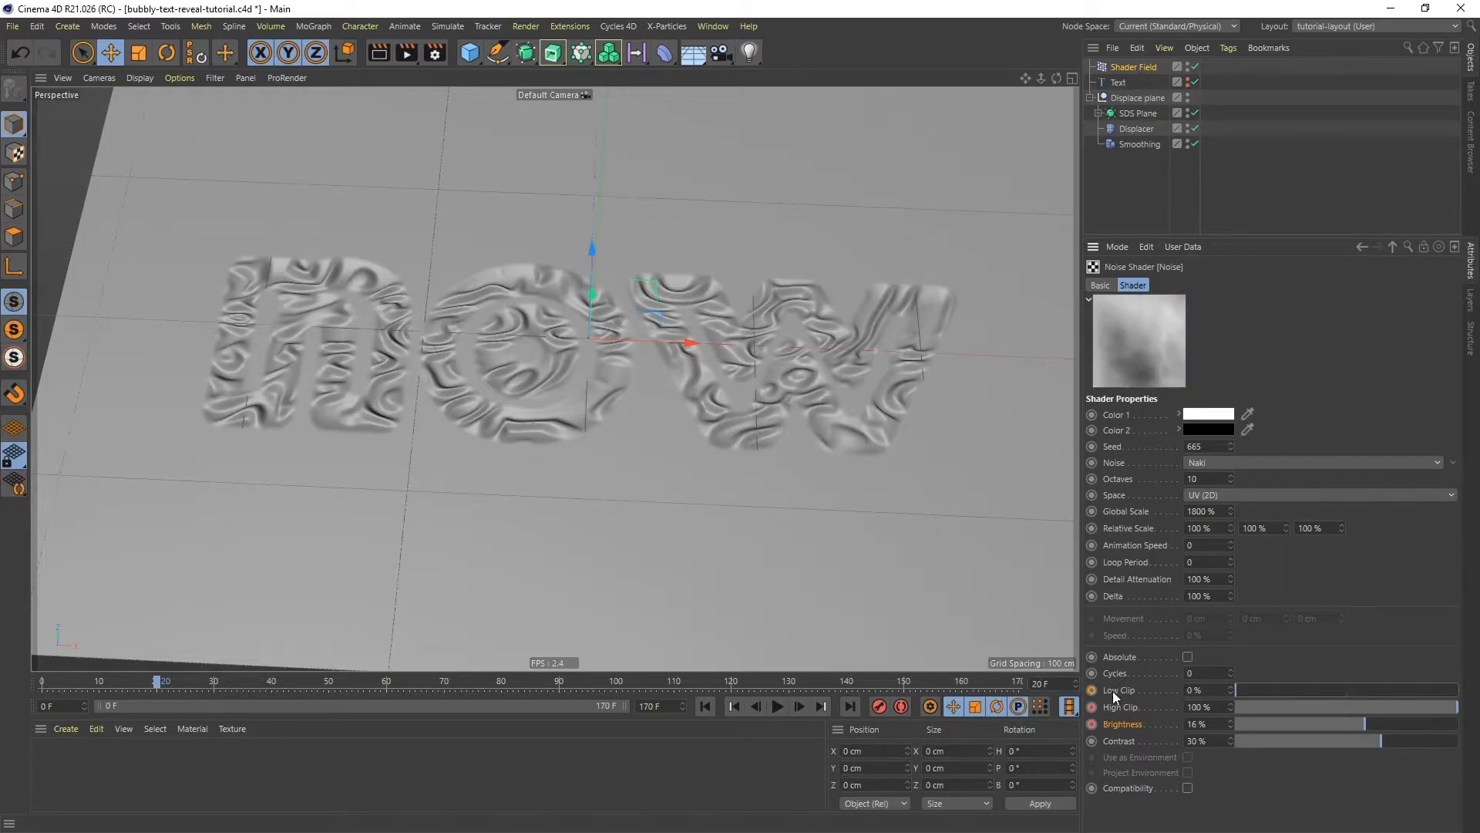
pyautogui.click(1093, 688)
pyautogui.moveTo(1431, 705); pyautogui.dragTo(1345, 706)
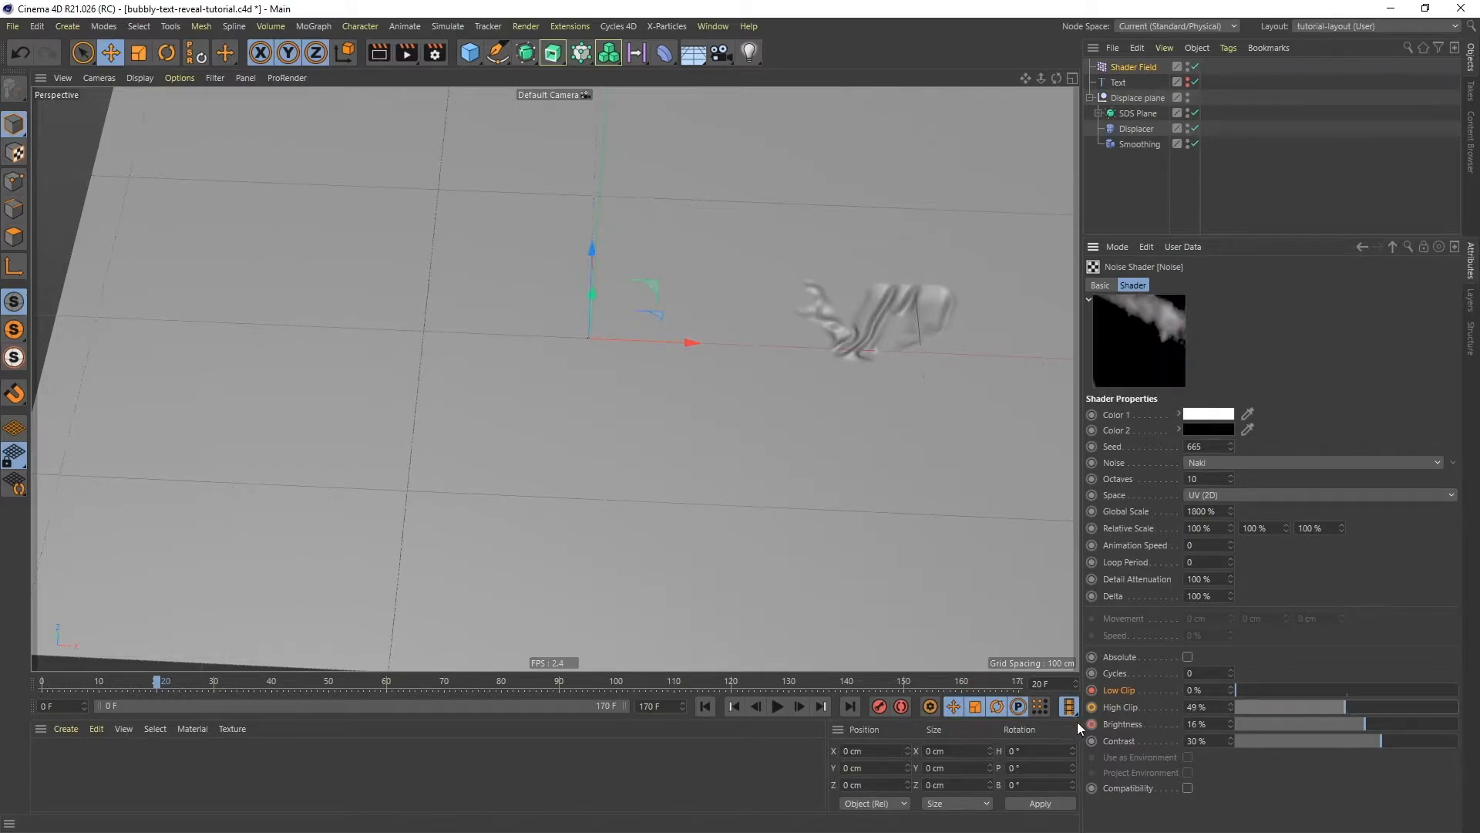
pyautogui.click(1093, 706)
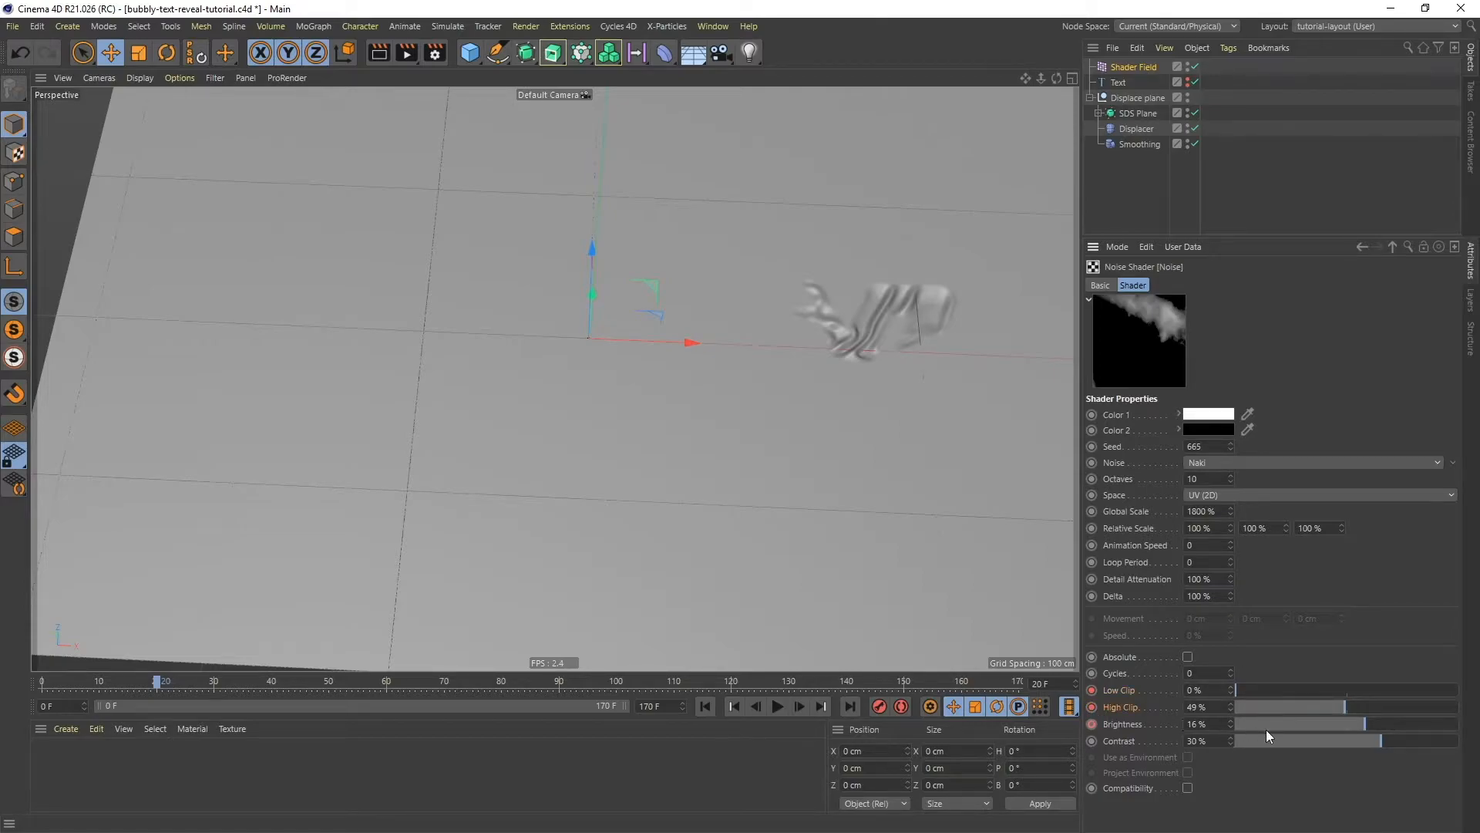
pyautogui.moveTo(1368, 722); pyautogui.dragTo(1400, 725)
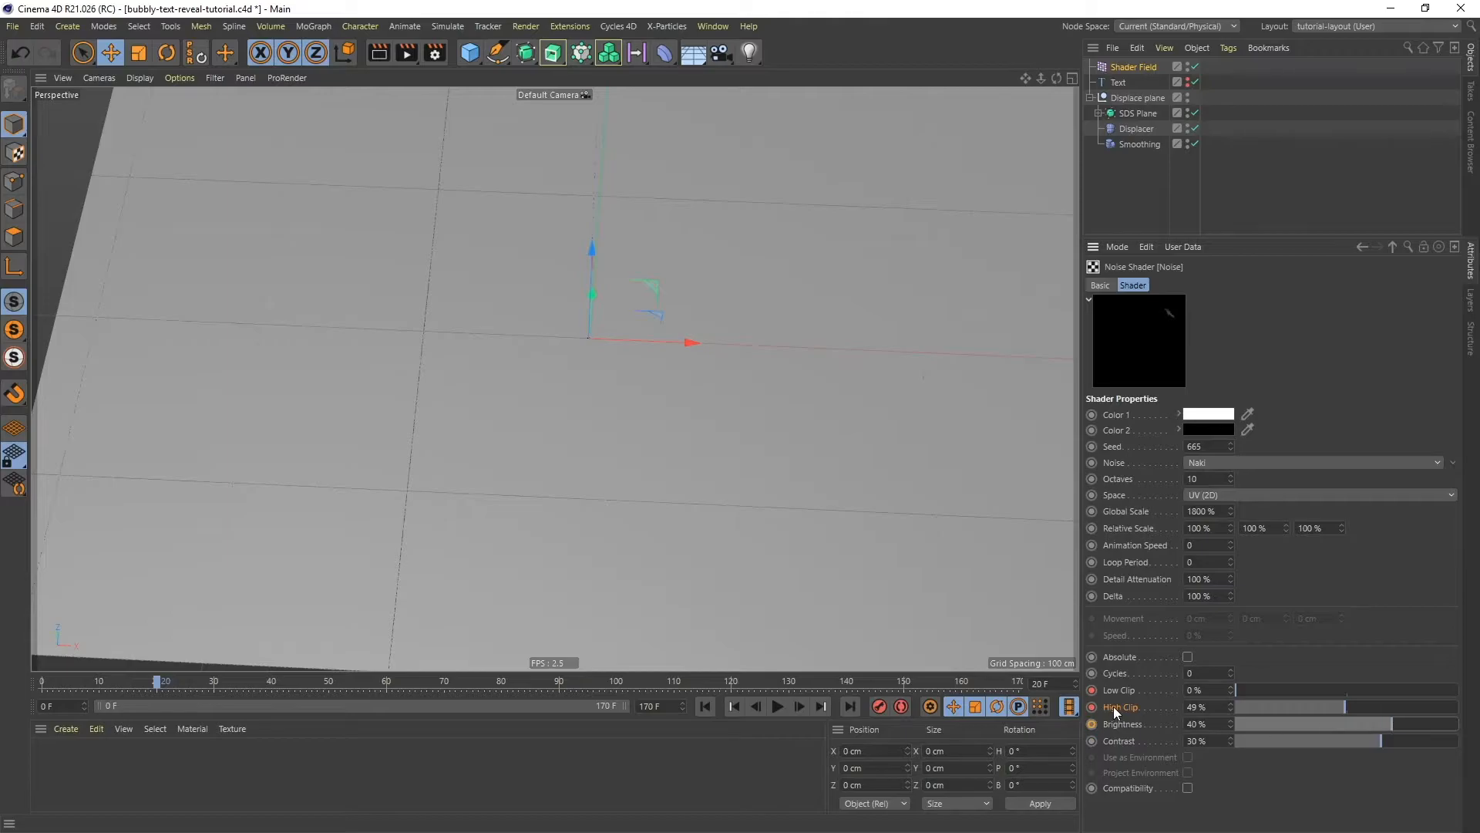
pyautogui.click(1091, 723)
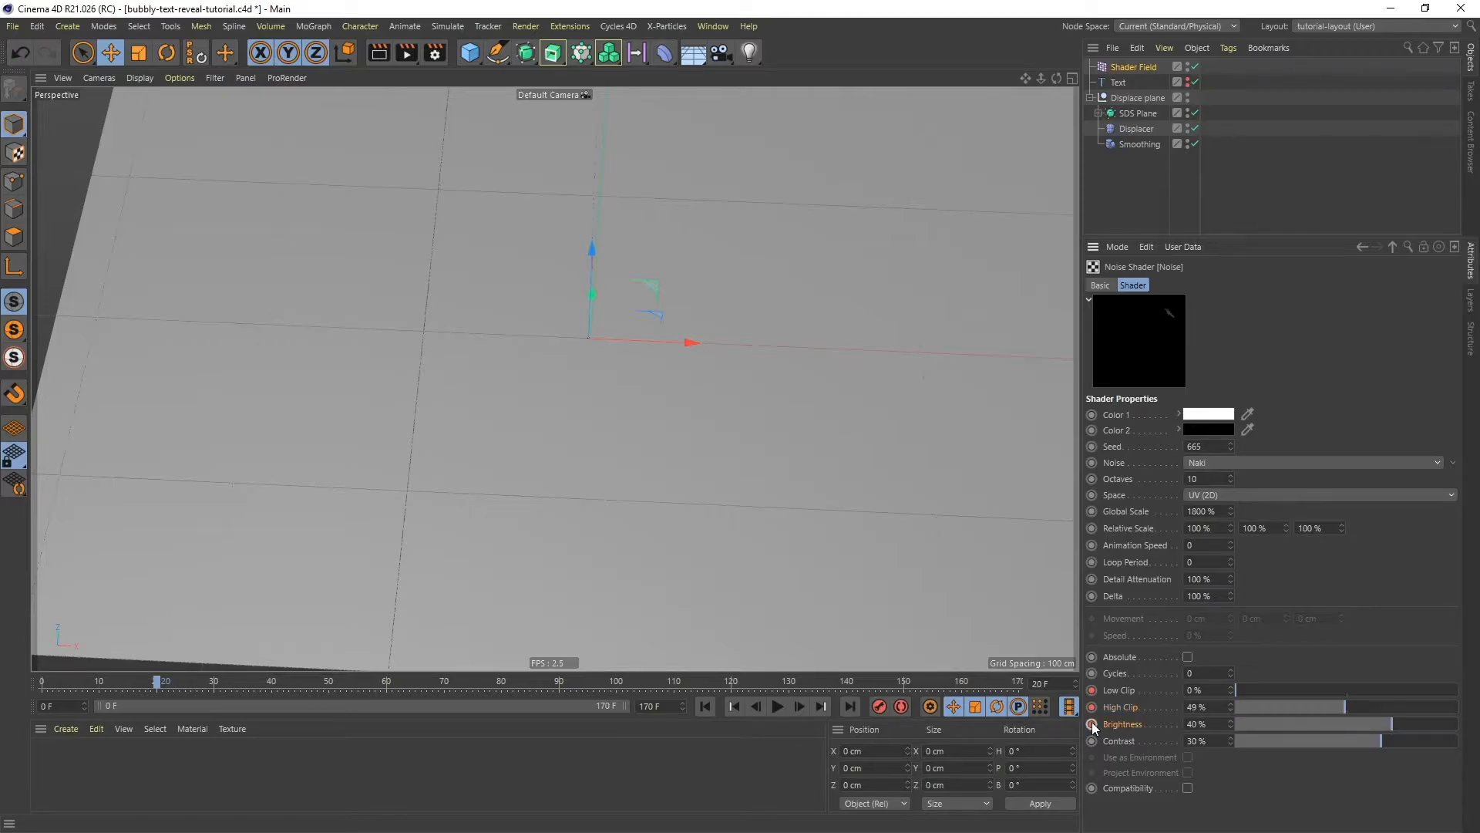
# - Play the first few frames of the noise animation from the start, then stop playback
pyautogui.click(706, 706)
pyautogui.click(777, 706)
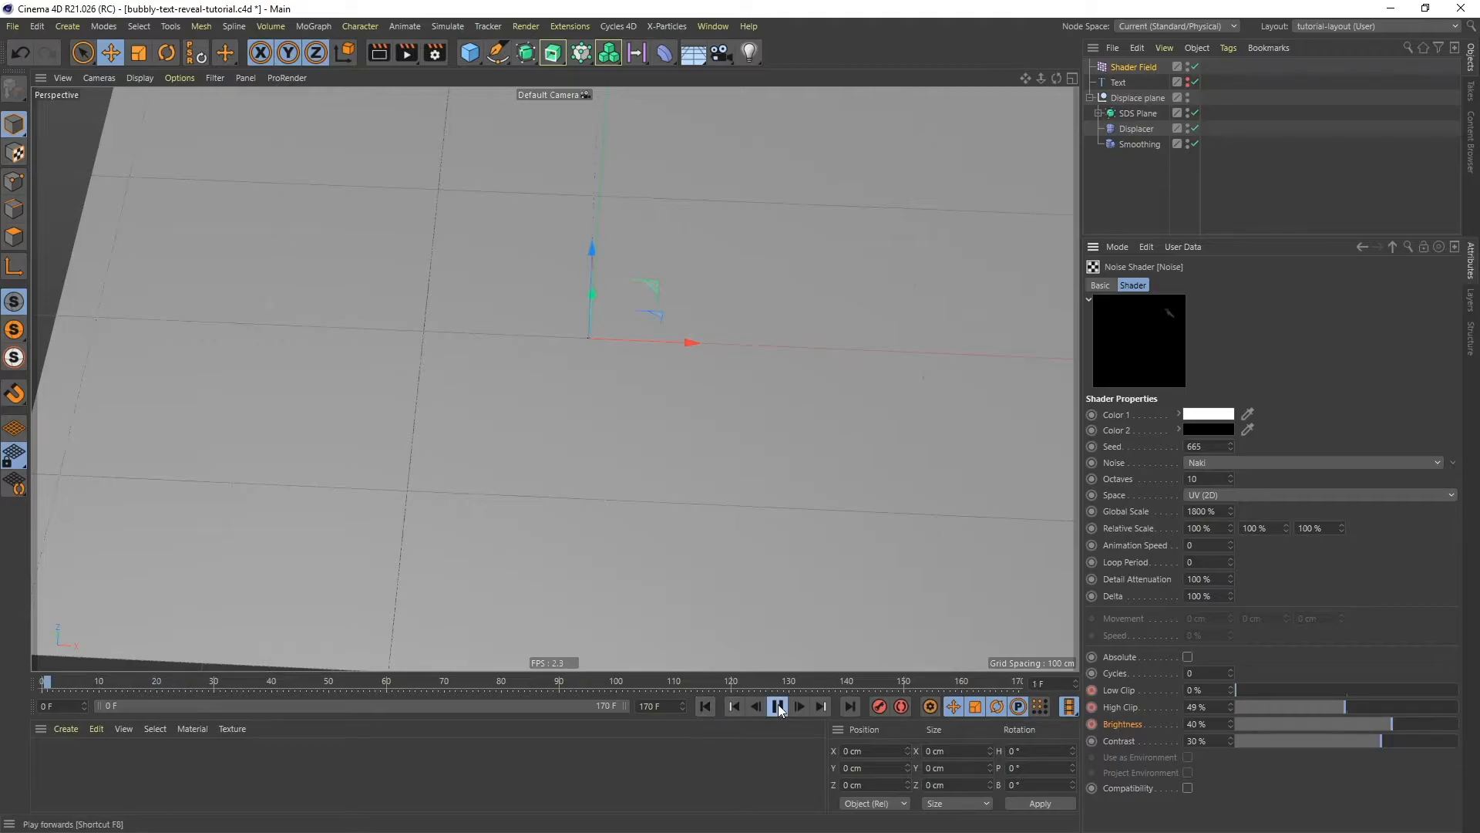
pyautogui.click(777, 706)
# - Reduce the SDS Plane's editor and renderer subdivisions to 1
pyautogui.click(1131, 113)
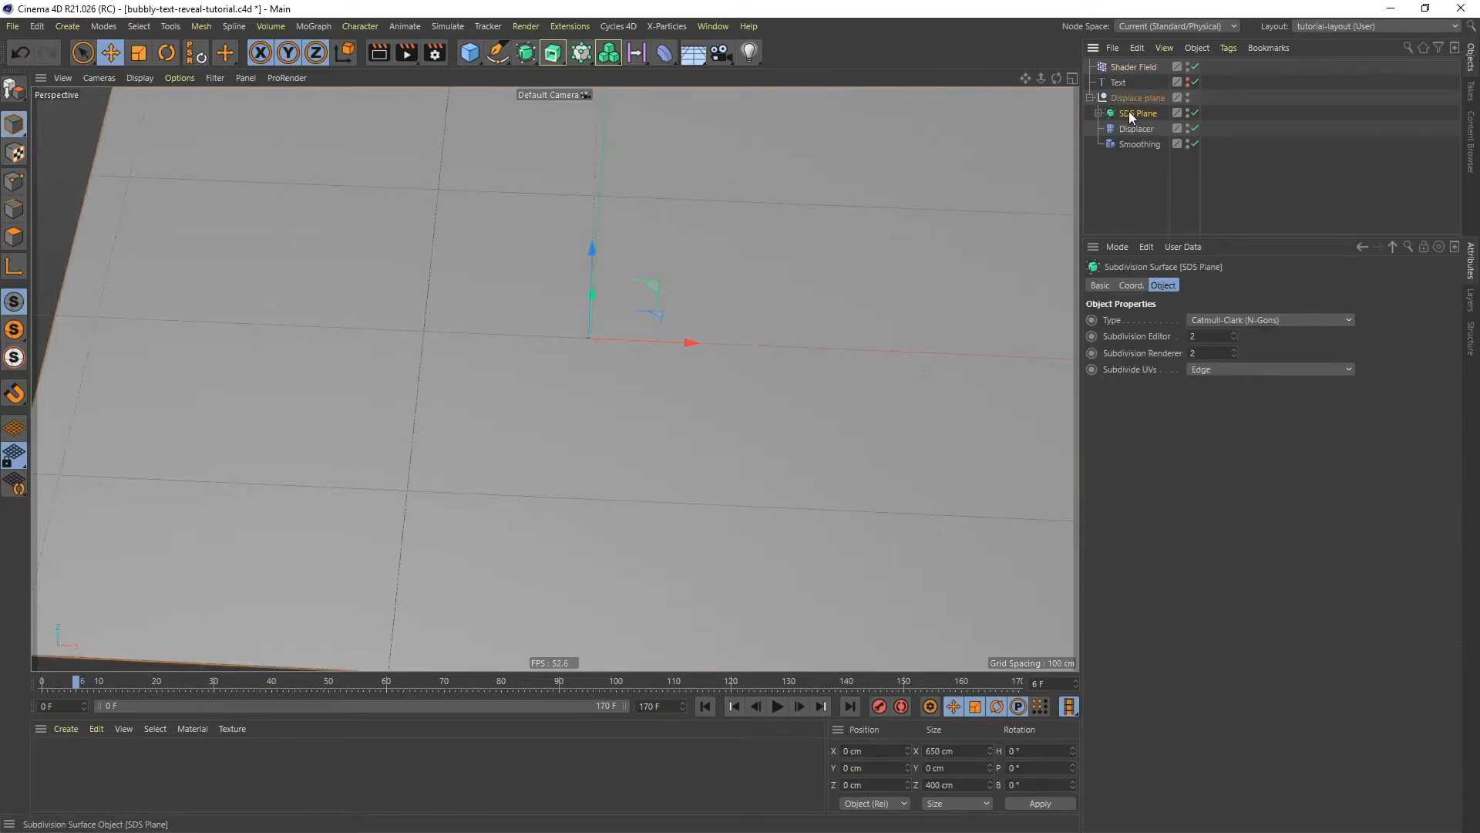
pyautogui.doubleClick(1208, 337)
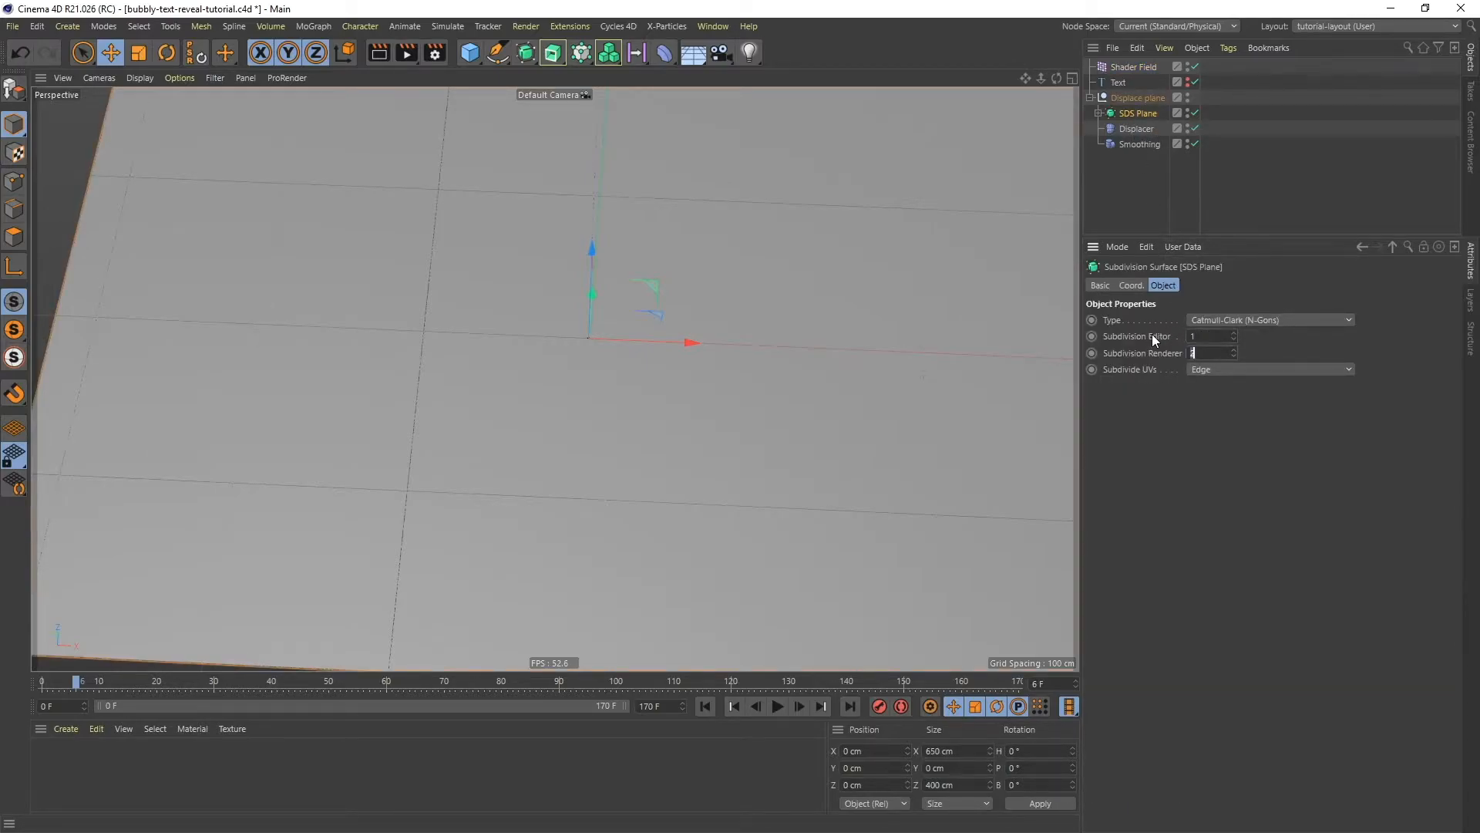
pyautogui.write('1')
pyautogui.press('Return')
# - Play the text reveal from the first frame through the last keyframe and stop it
pyautogui.click(703, 706)
pyautogui.click(778, 706)
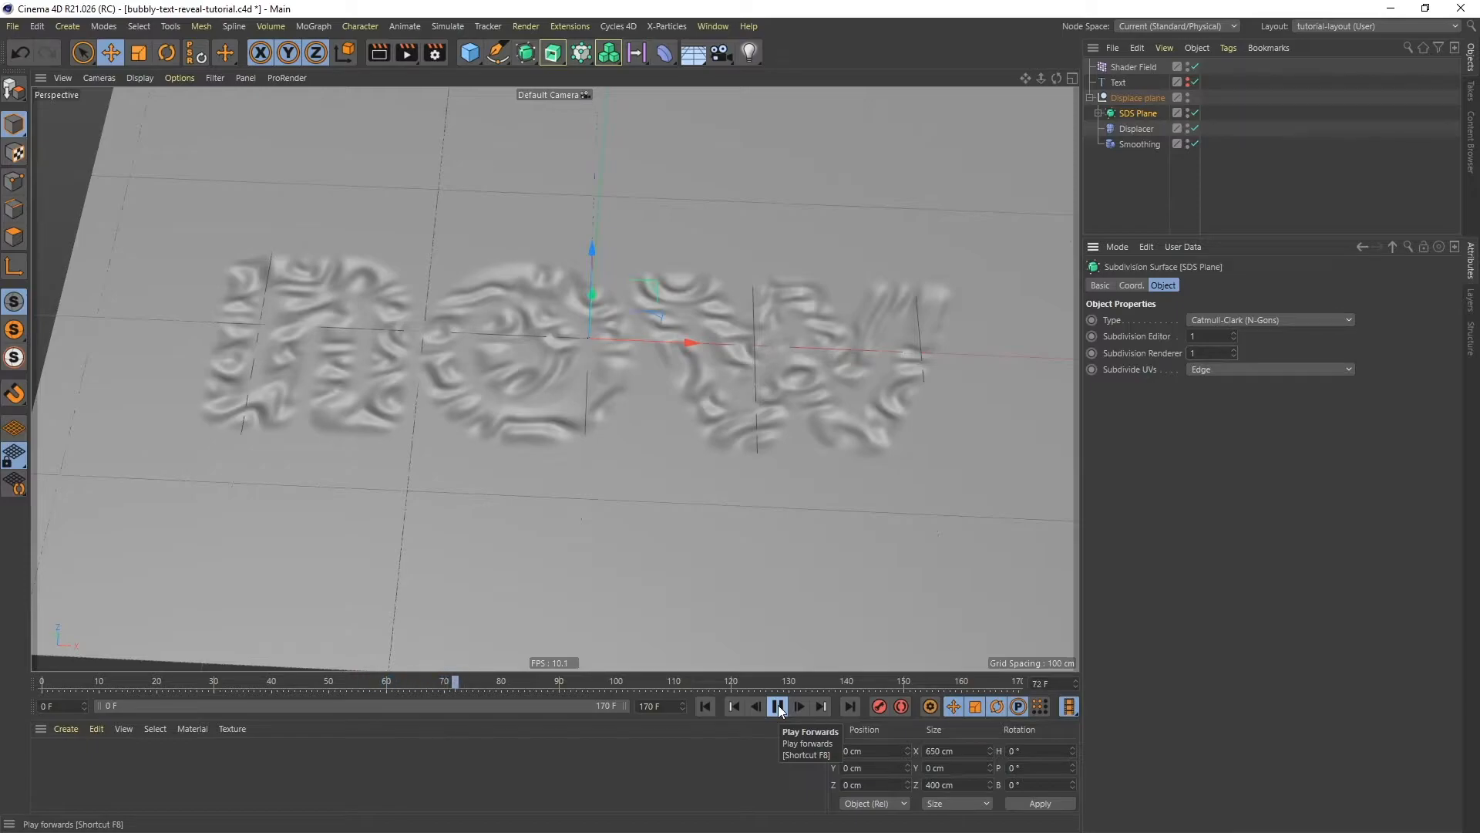
pyautogui.click(779, 705)
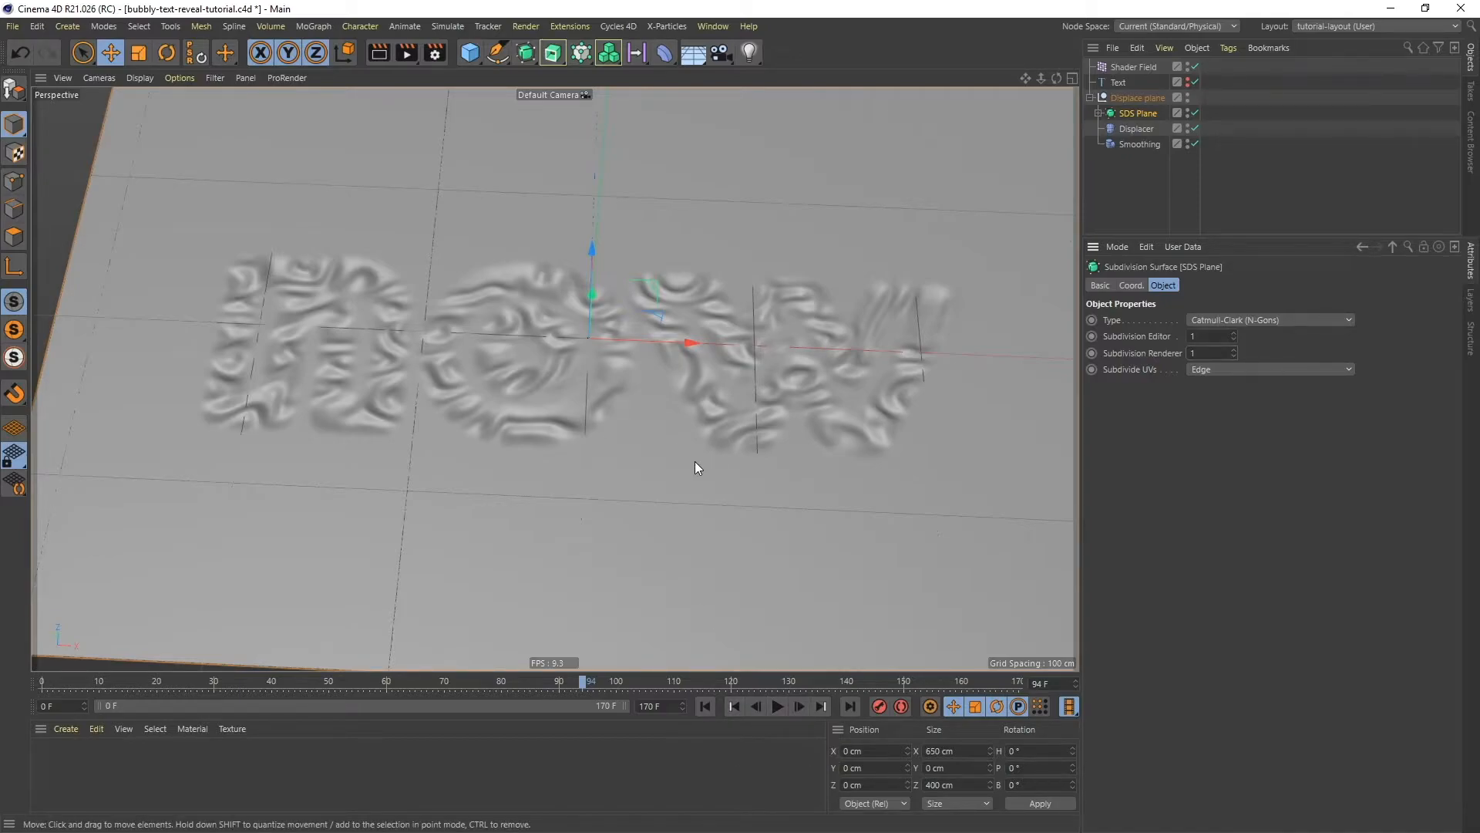
# - Add a Solid layer on top of the Displacer's falloff fields and set its blending to Subtract
pyautogui.click(1135, 128)
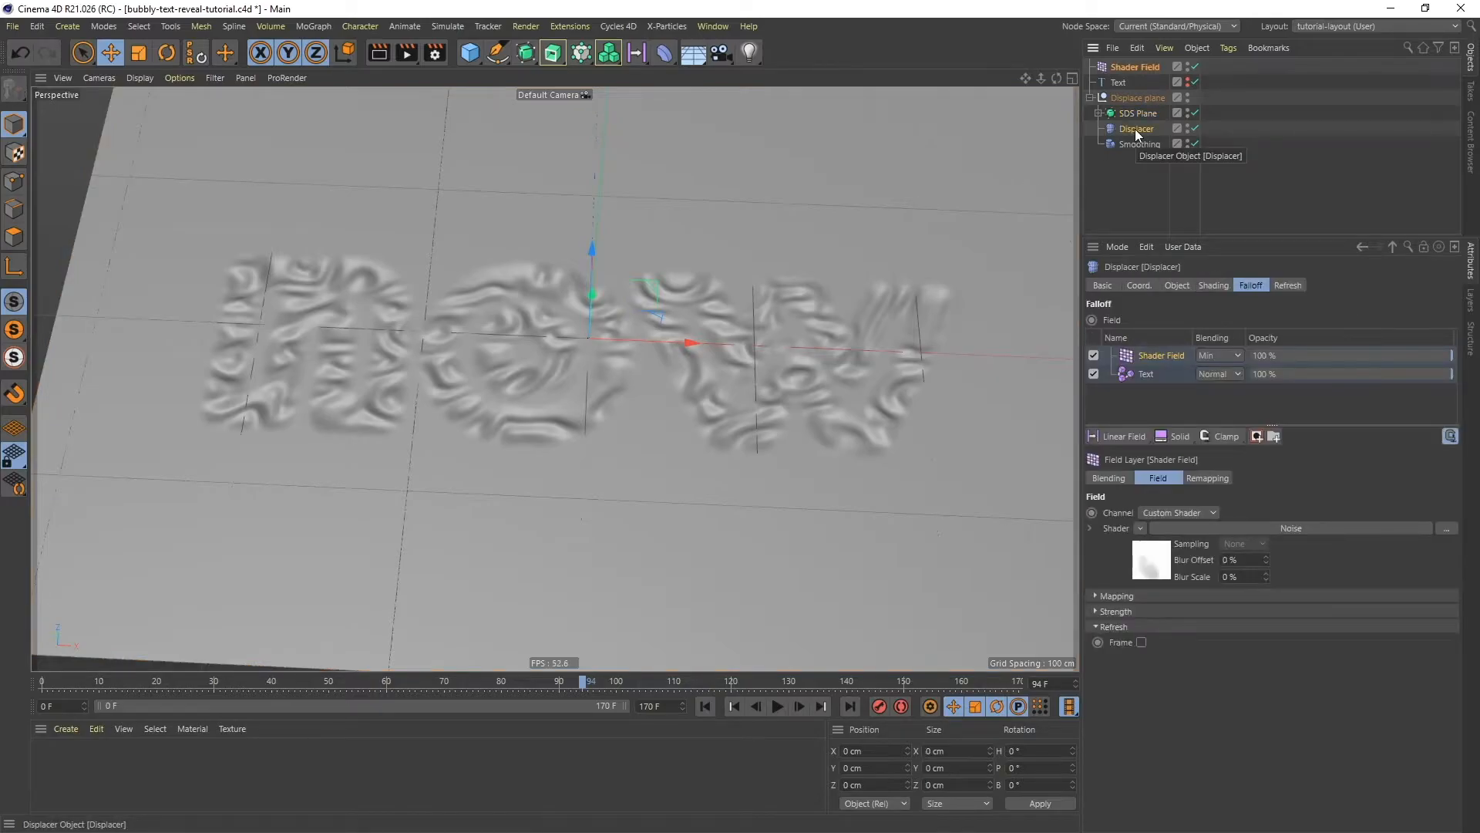
pyautogui.click(1177, 437)
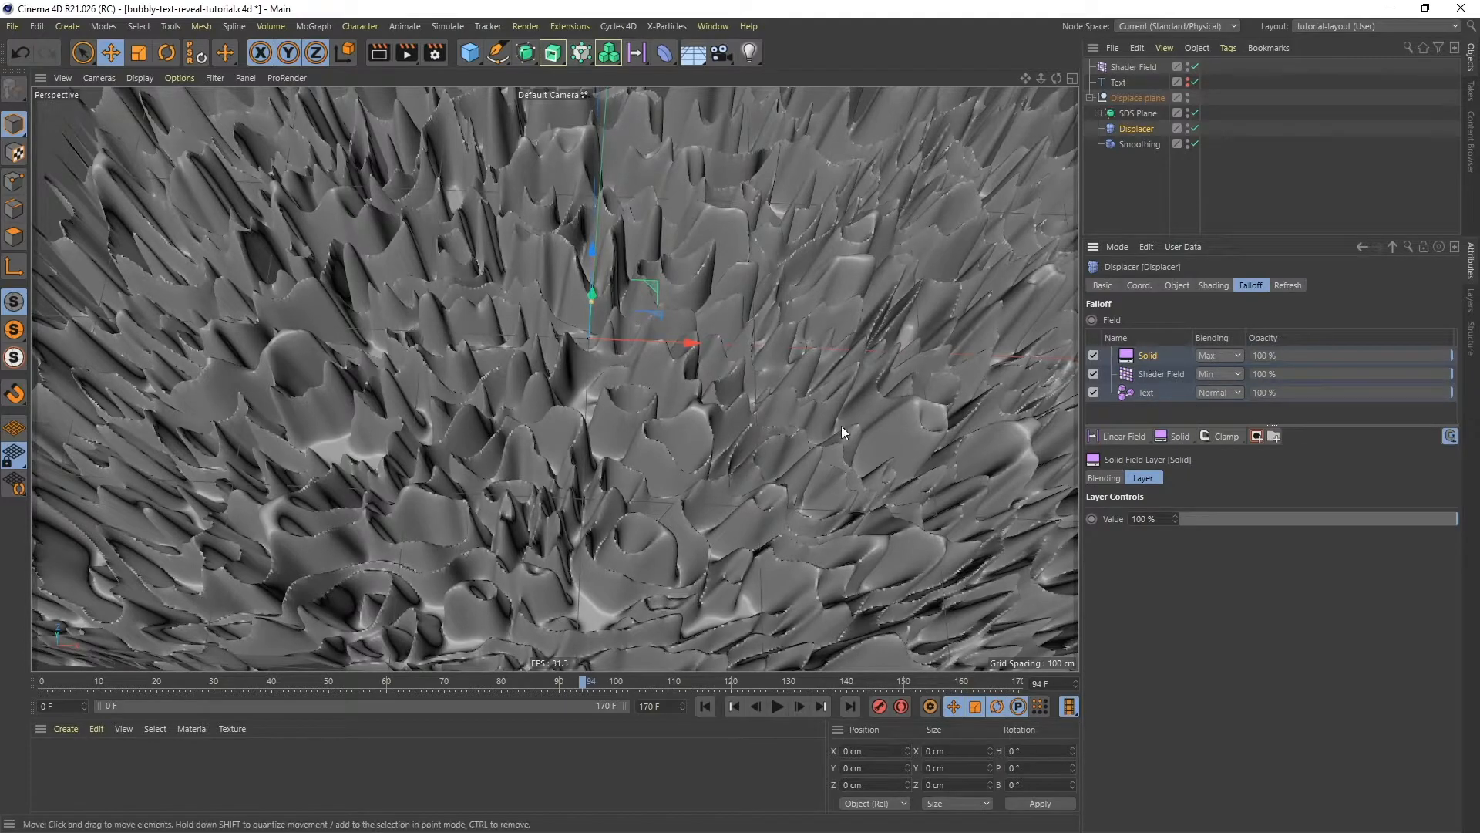
pyautogui.scroll(-5, 759, 398)
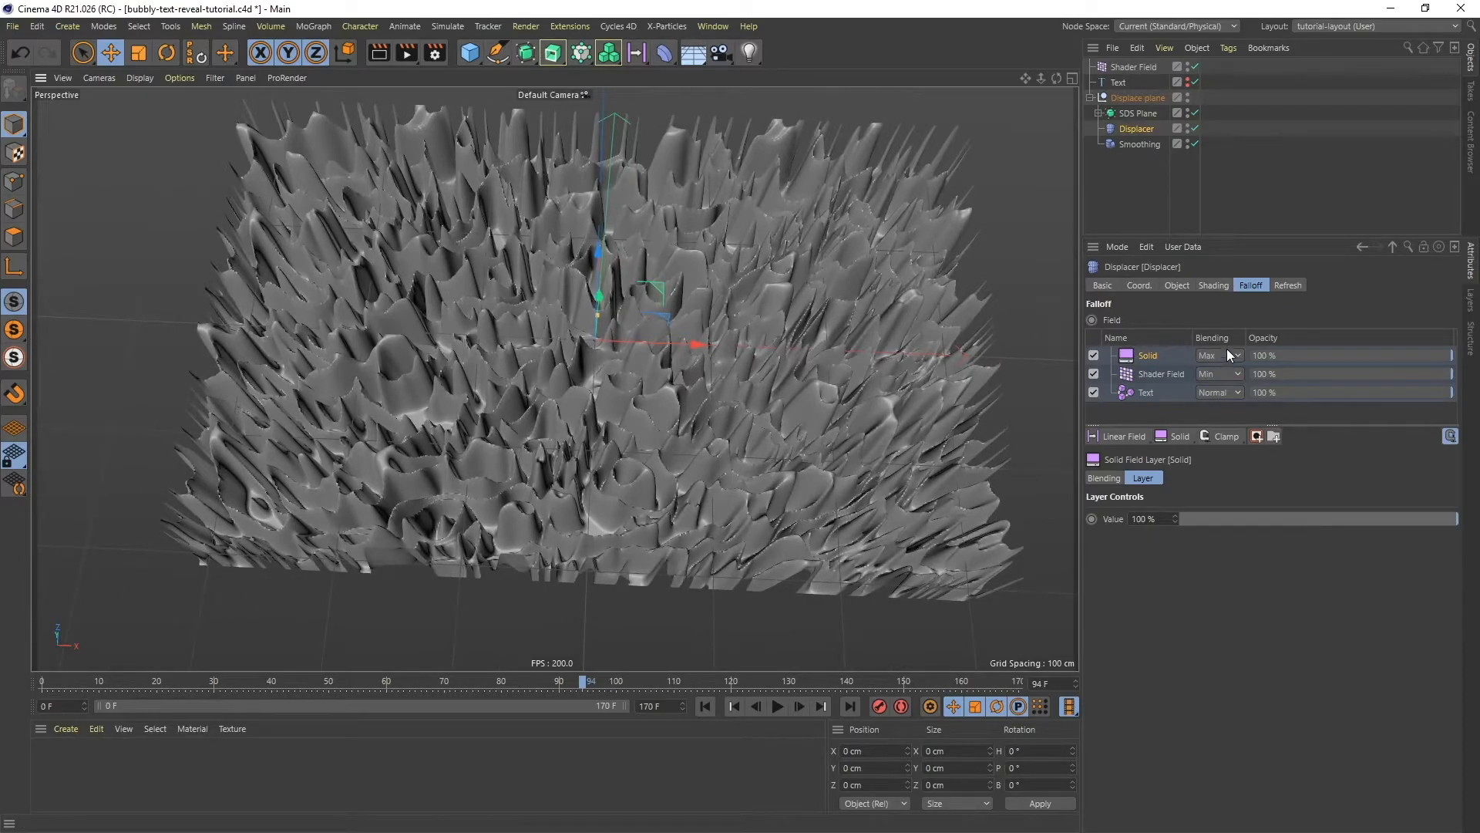
pyautogui.click(1230, 356)
pyautogui.click(1217, 415)
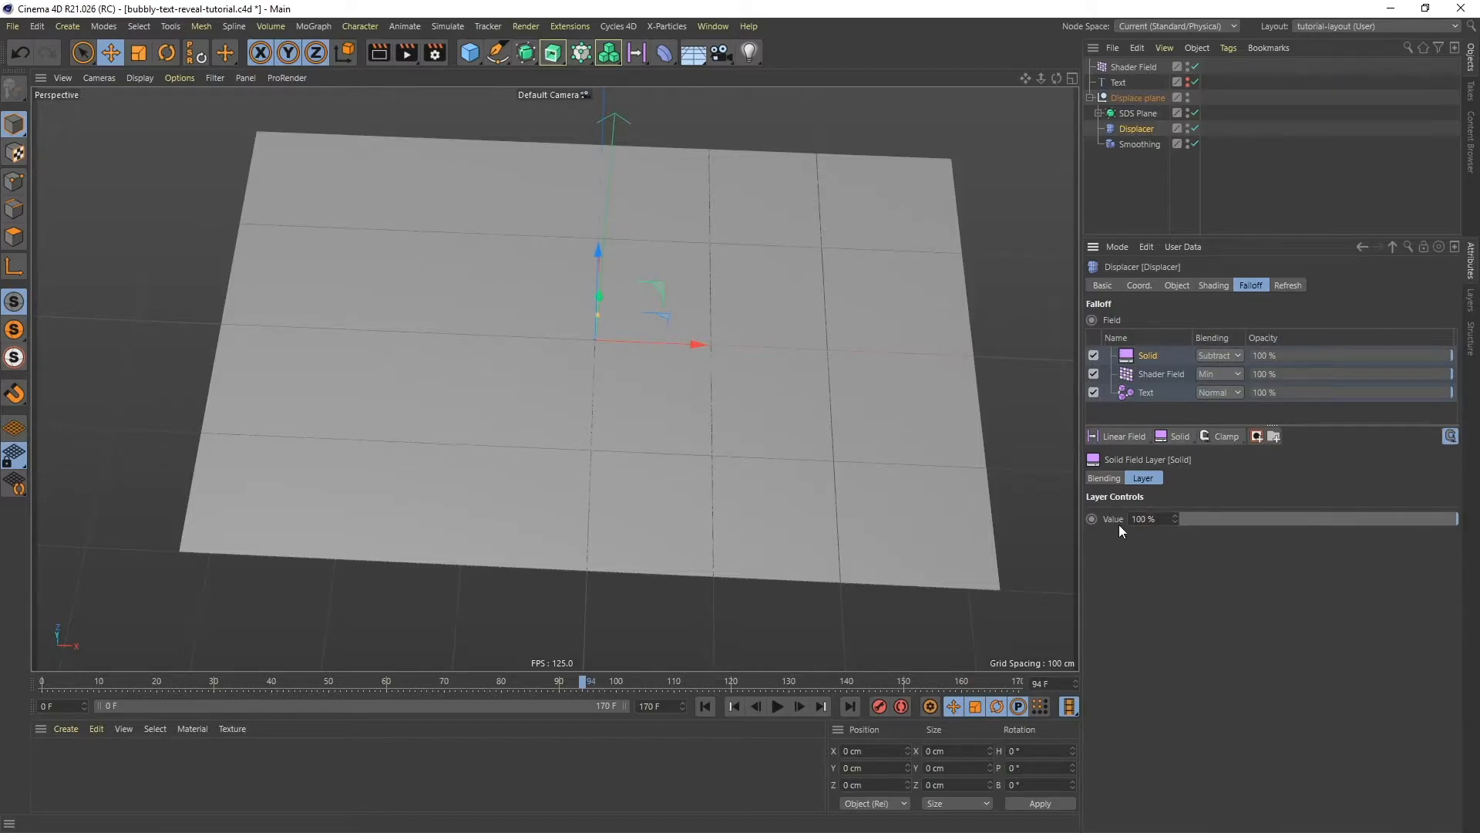
# - Set the Solid layer's value to 0 % and keyframe it at frame 140
pyautogui.moveTo(1453, 521); pyautogui.dragTo(1298, 520)
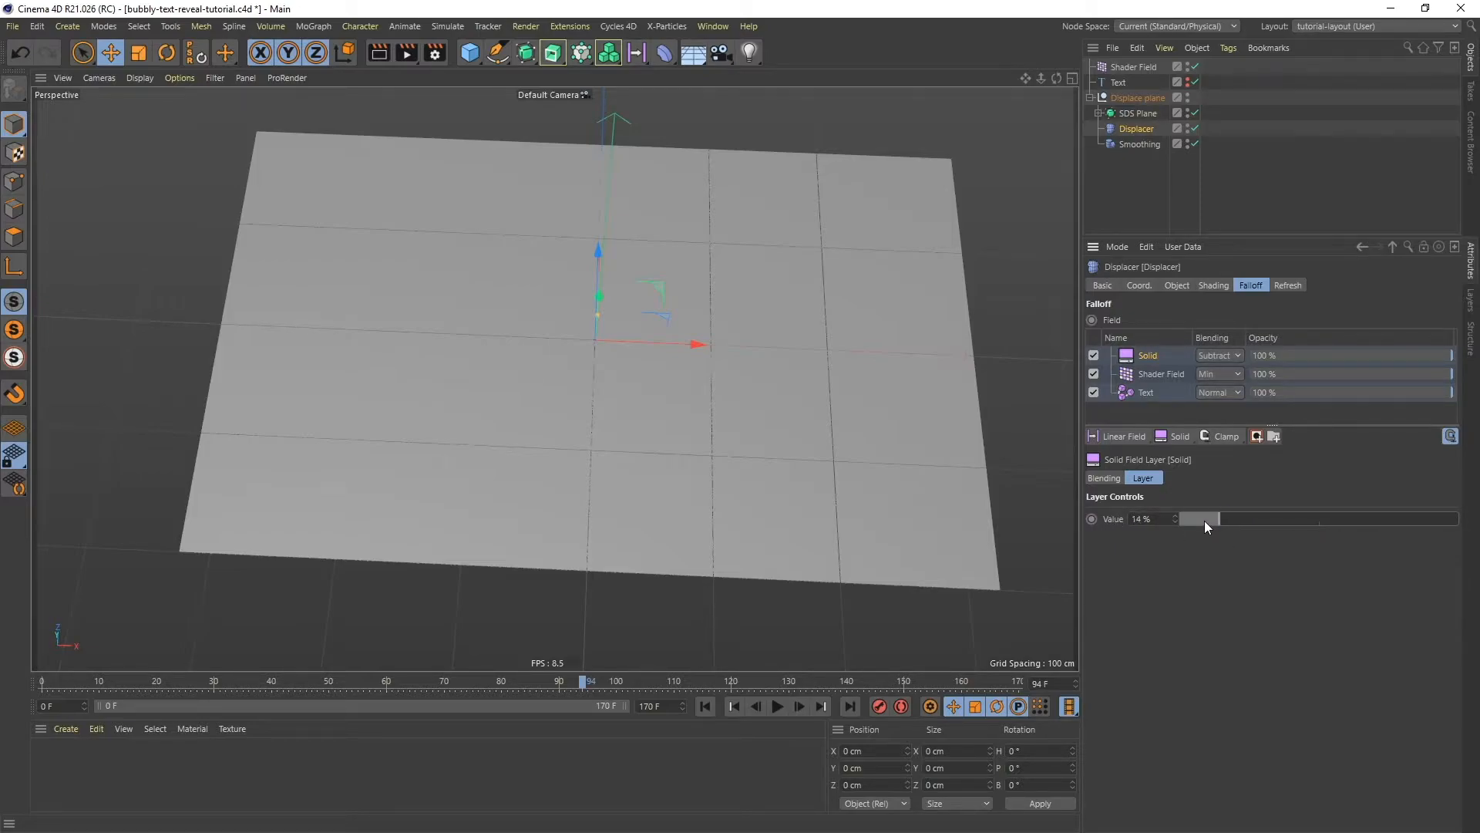
pyautogui.moveTo(1205, 520); pyautogui.dragTo(1181, 519)
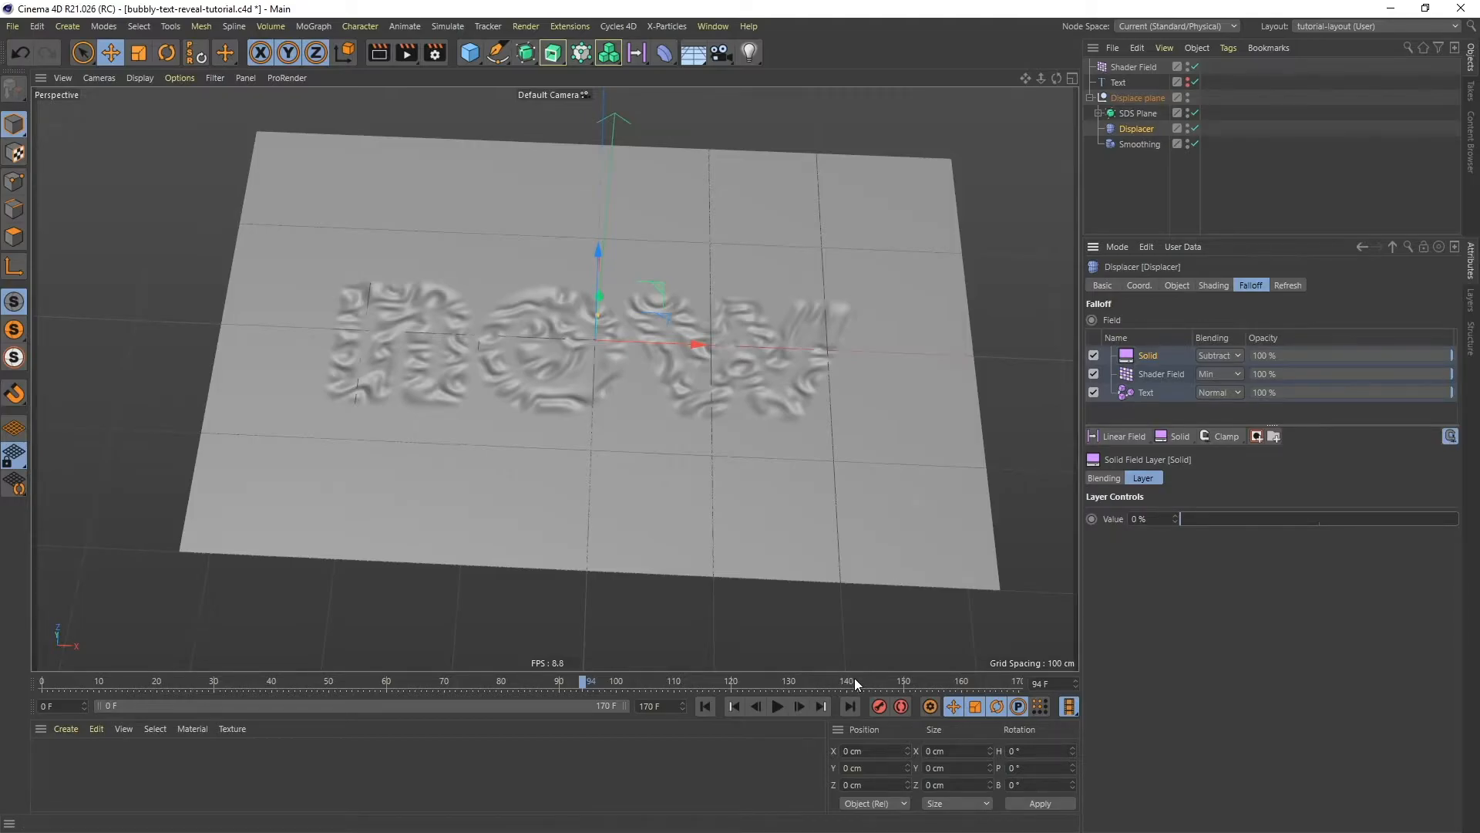
pyautogui.click(1031, 683)
pyautogui.write('140')
pyautogui.press('Return')
pyautogui.click(1091, 518)
# - At frame 165, set the Solid layer's value to 10 % and keyframe it
pyautogui.write('165')
pyautogui.press('Return')
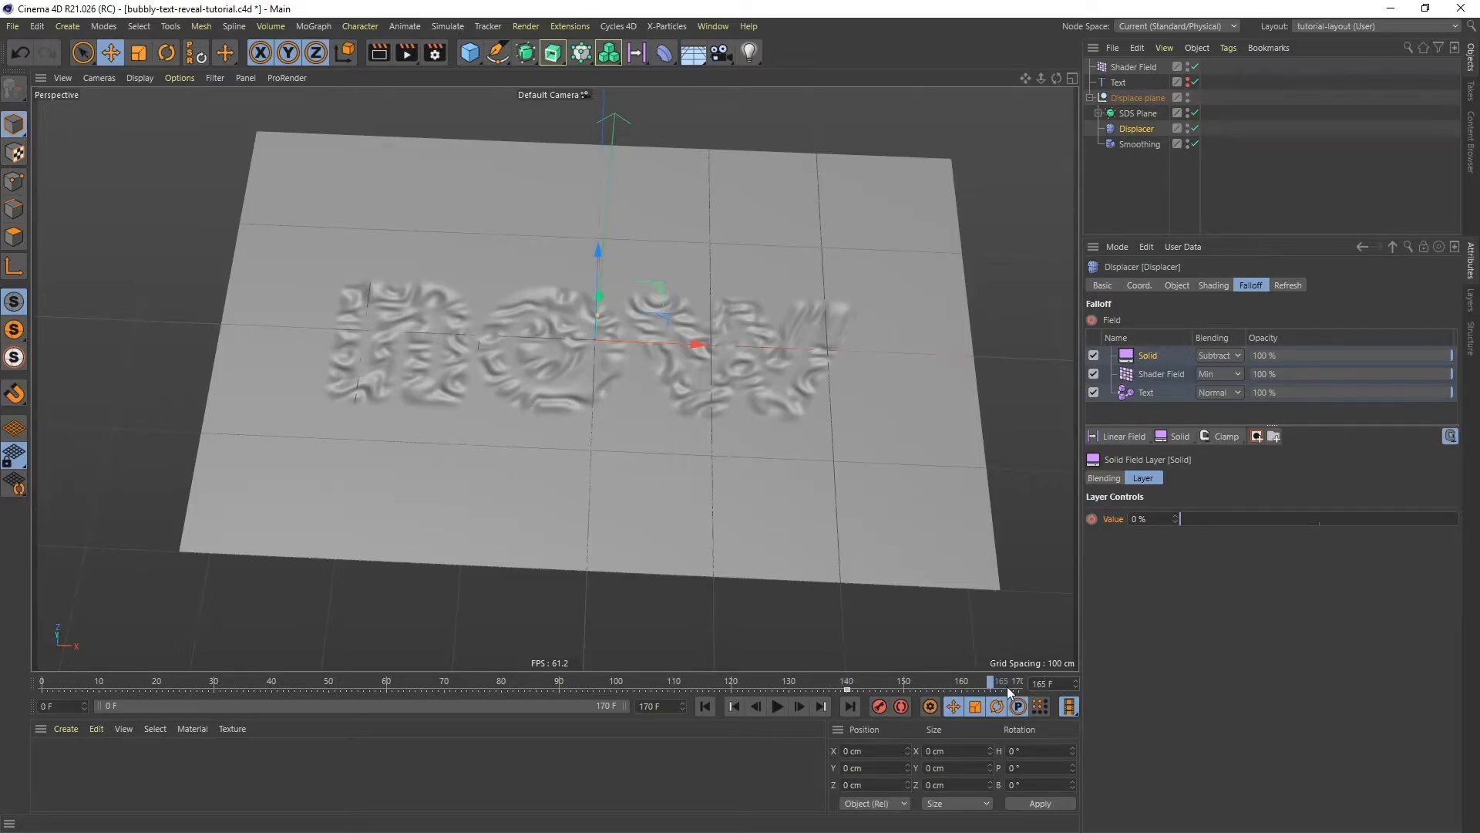
pyautogui.click(1182, 517)
pyautogui.moveTo(1183, 516); pyautogui.dragTo(1197, 522)
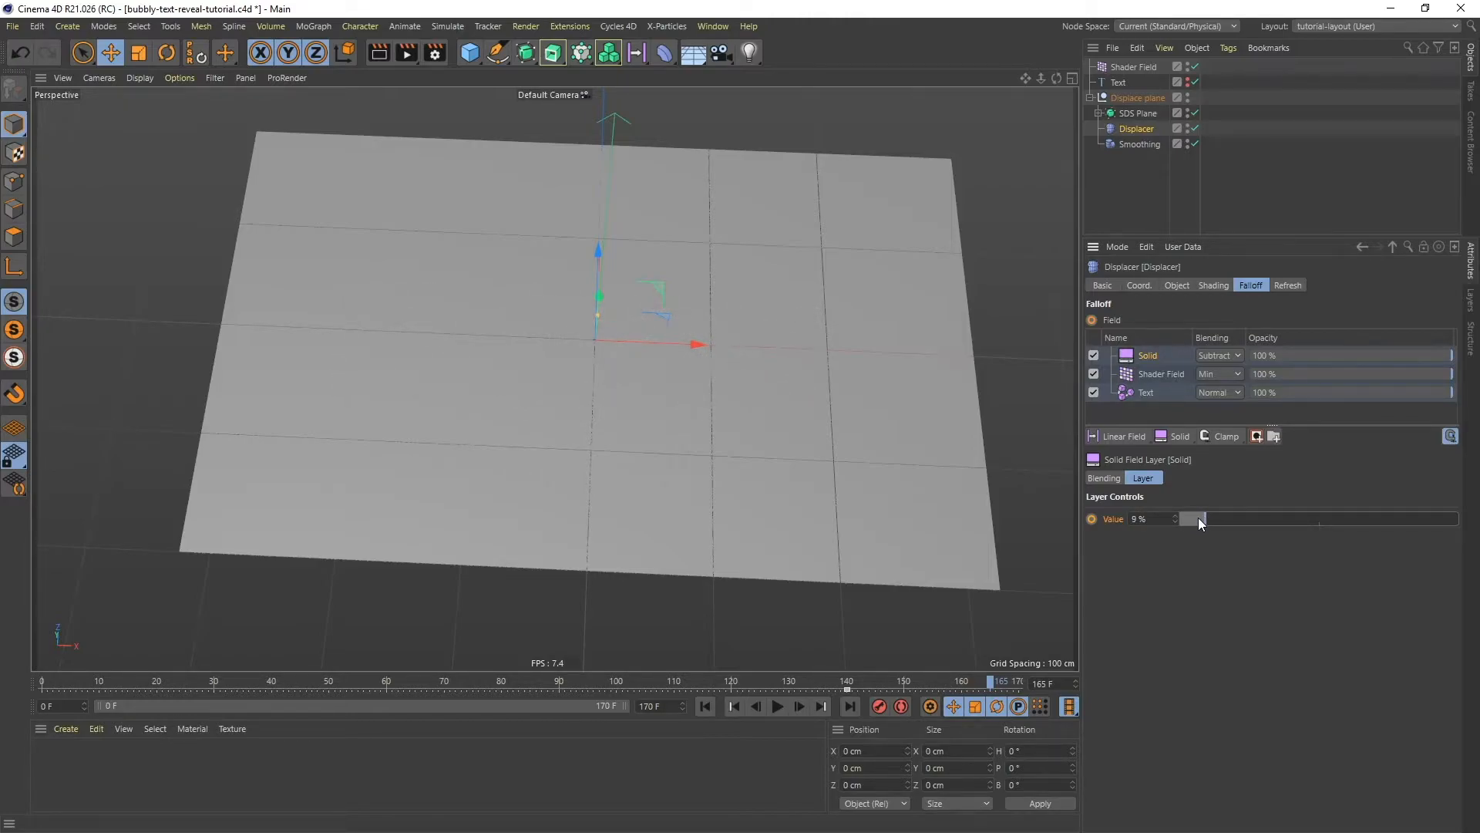
pyautogui.click(1142, 518)
pyautogui.write('10')
pyautogui.press('Return')
pyautogui.click(1091, 519)
# - Play the whole text animation from the first frame, stop it and scrub to frame 66
pyautogui.click(705, 707)
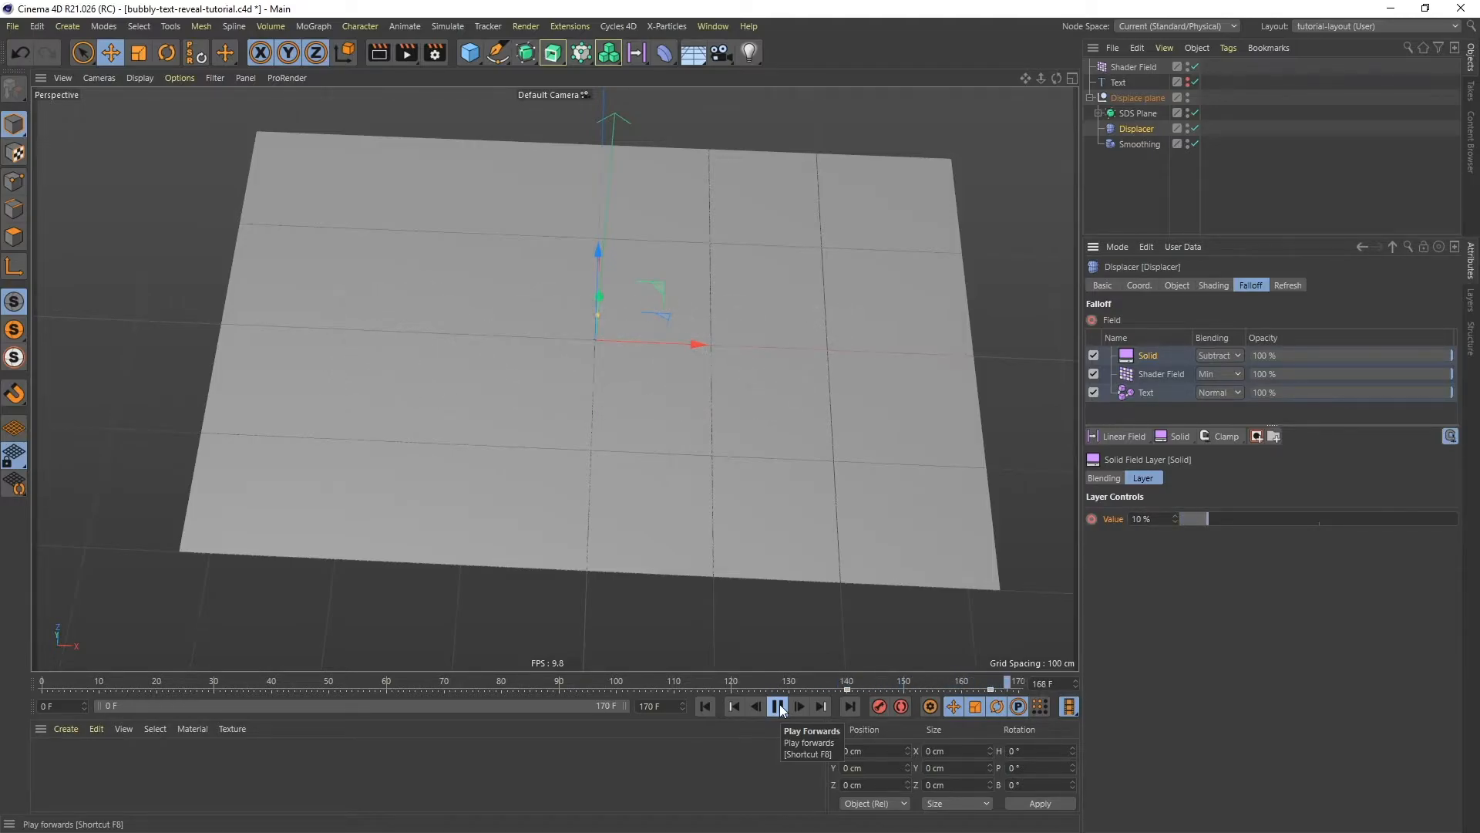
pyautogui.click(777, 707)
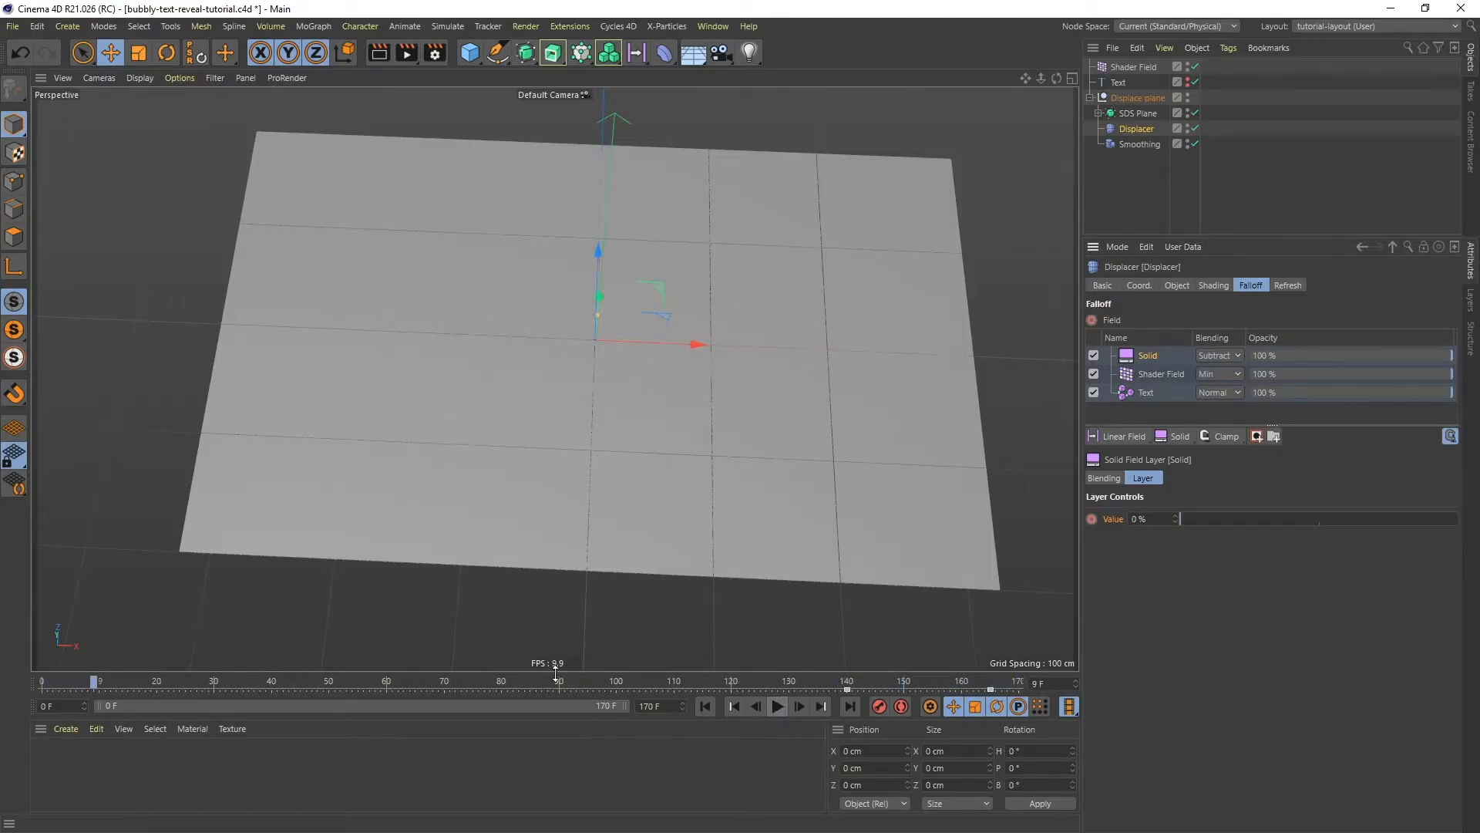
pyautogui.click(358, 681)
pyautogui.moveTo(359, 683); pyautogui.dragTo(419, 684)
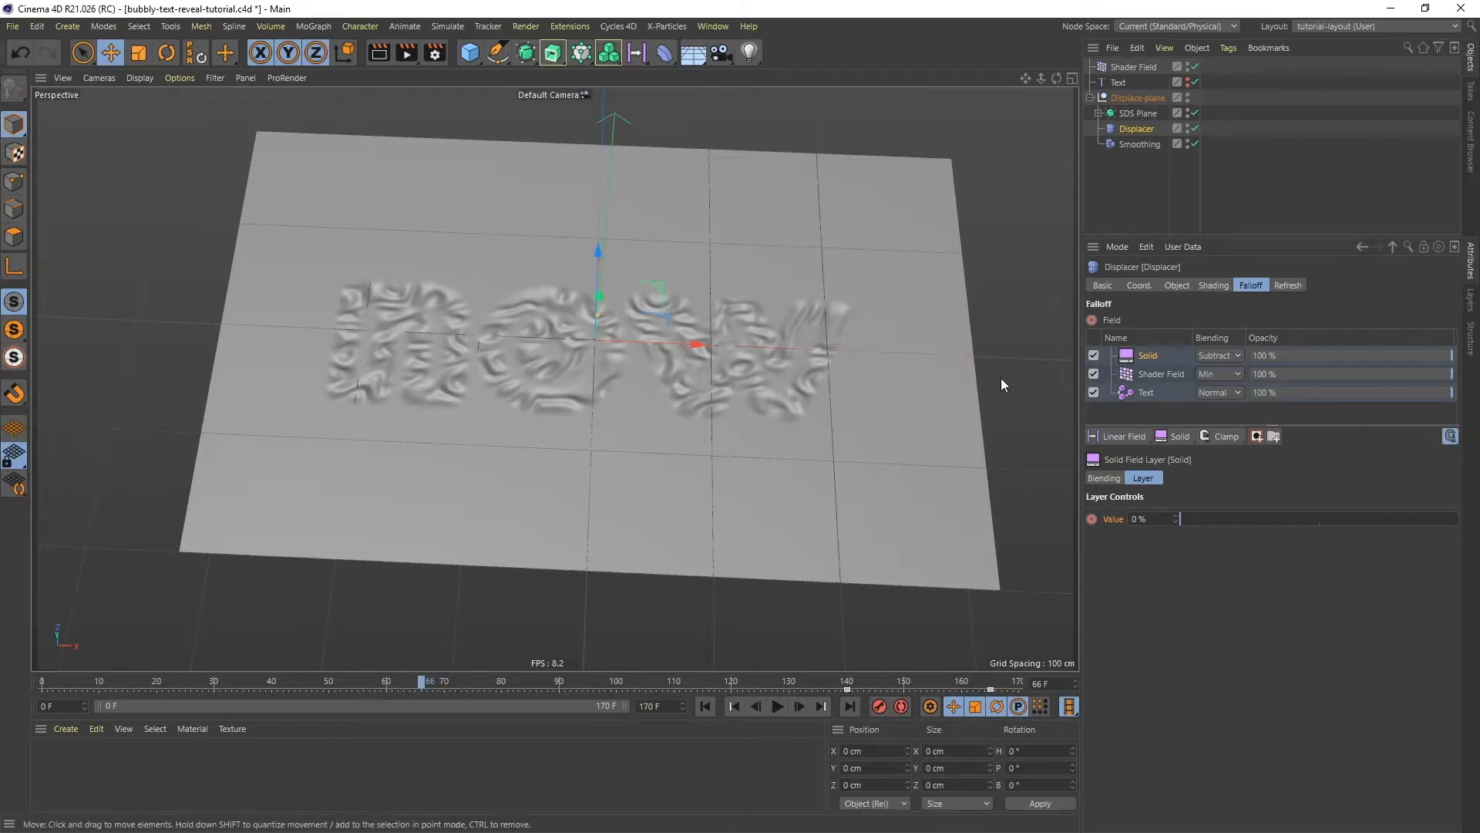
# - Add a Delay modifier layer between the Solid and Shader Field layers and set its mode to Spring
pyautogui.click(1232, 434)
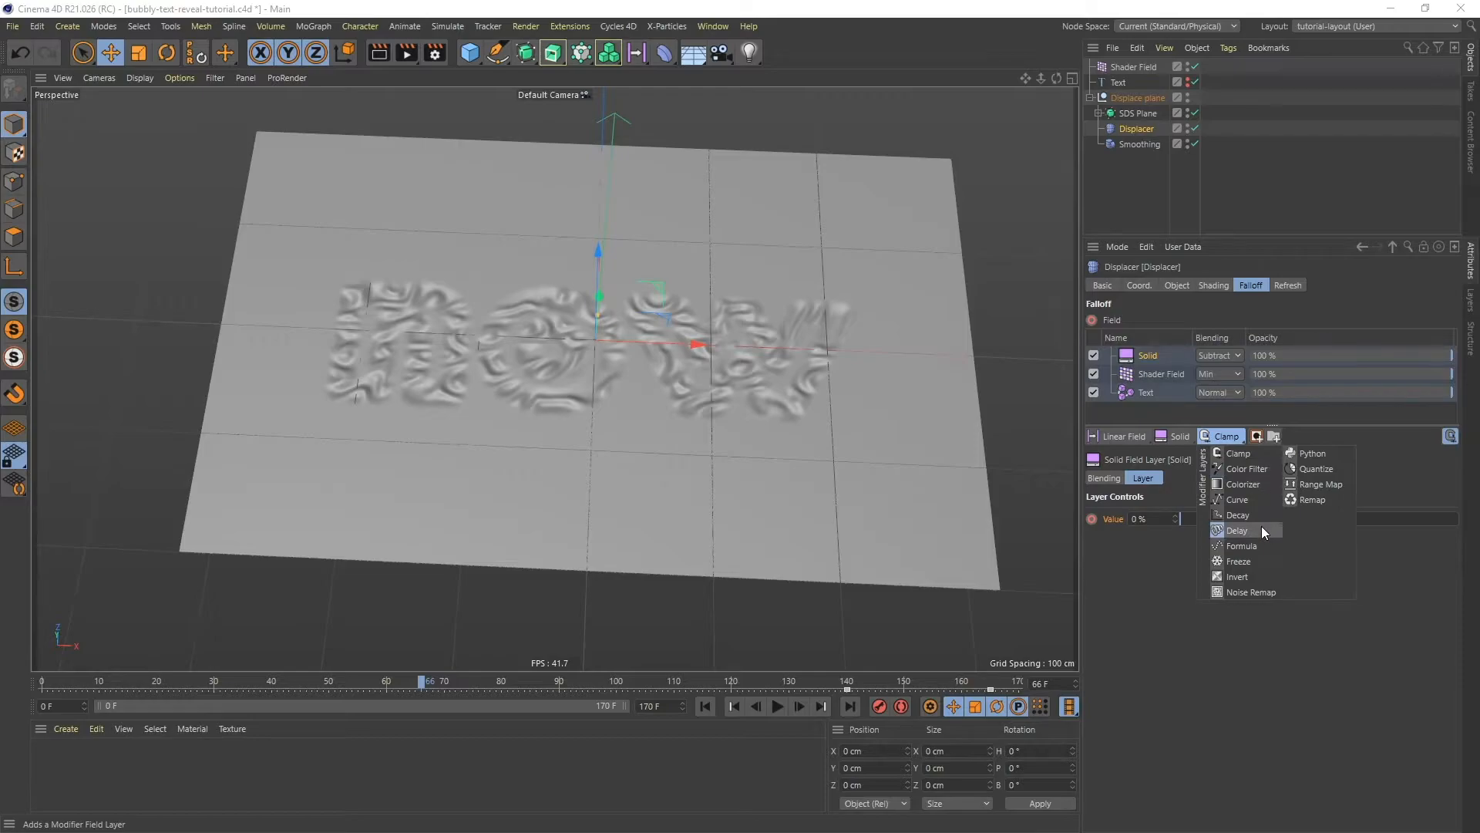
pyautogui.click(1242, 529)
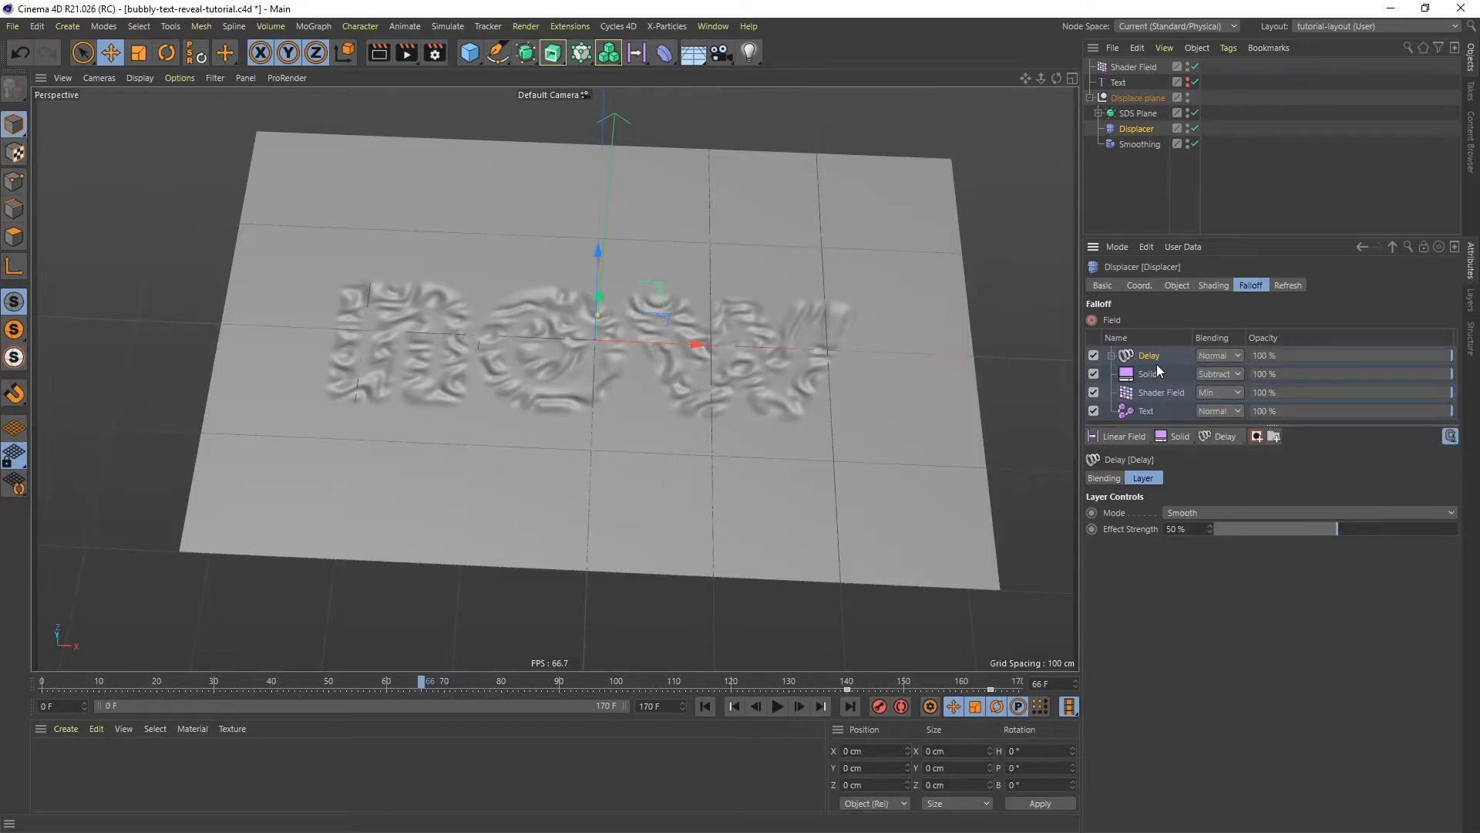
pyautogui.moveTo(1149, 355); pyautogui.dragTo(1147, 387)
pyautogui.click(1214, 512)
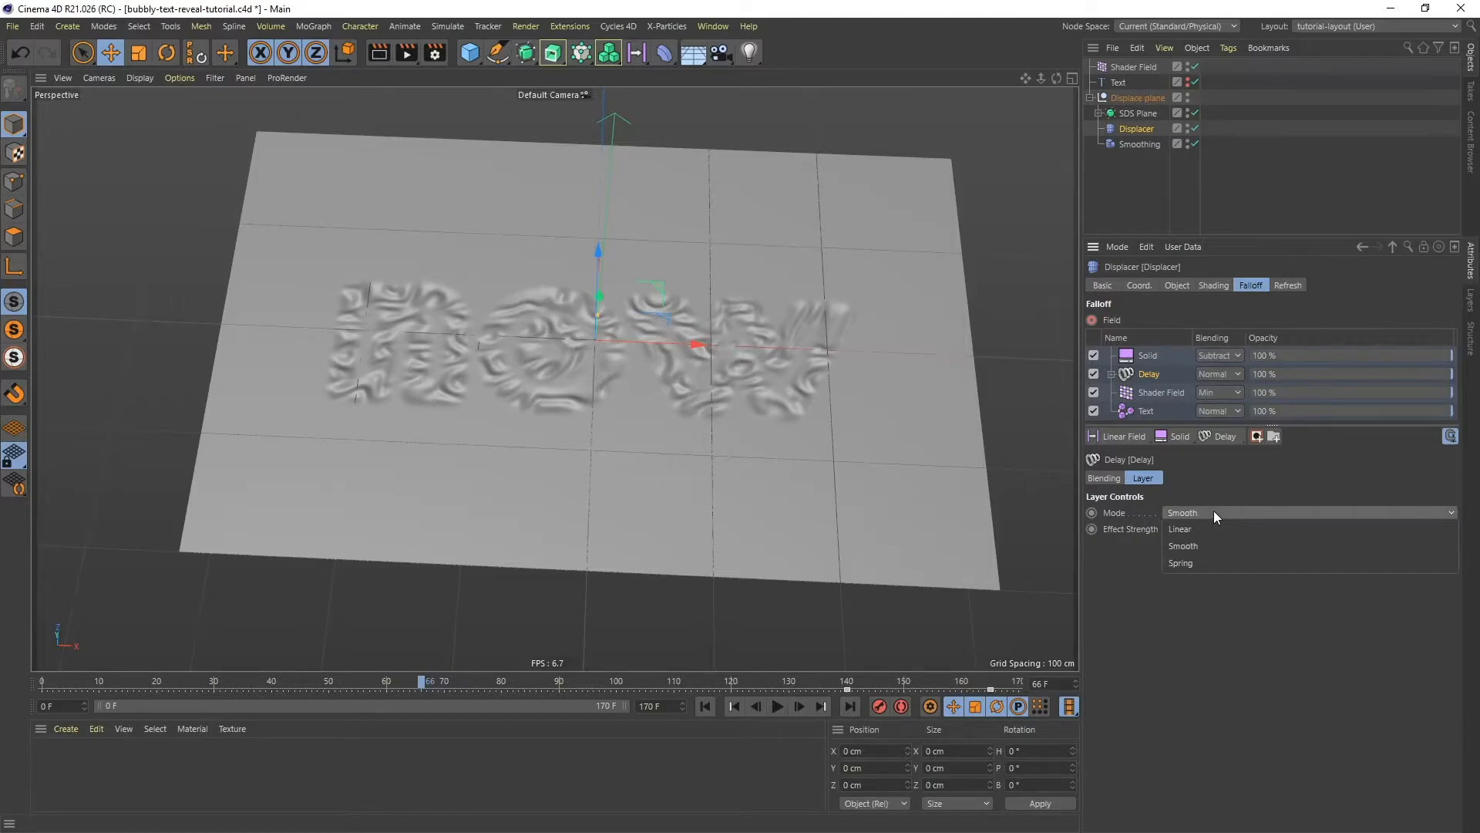
pyautogui.click(1205, 565)
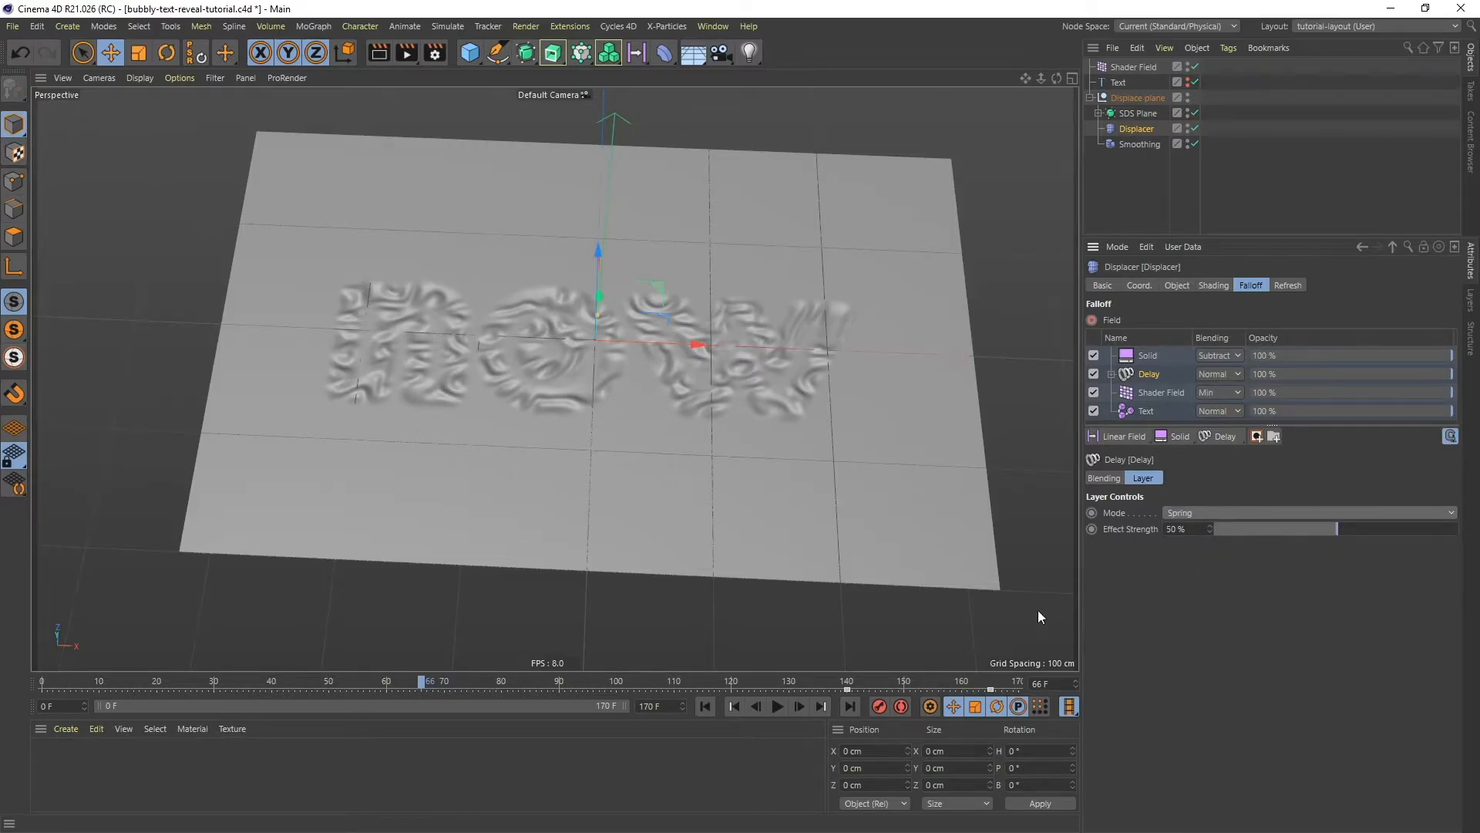
# - Play the spring-delayed reveal from the start, stop it and scrub to frame 88
pyautogui.click(705, 706)
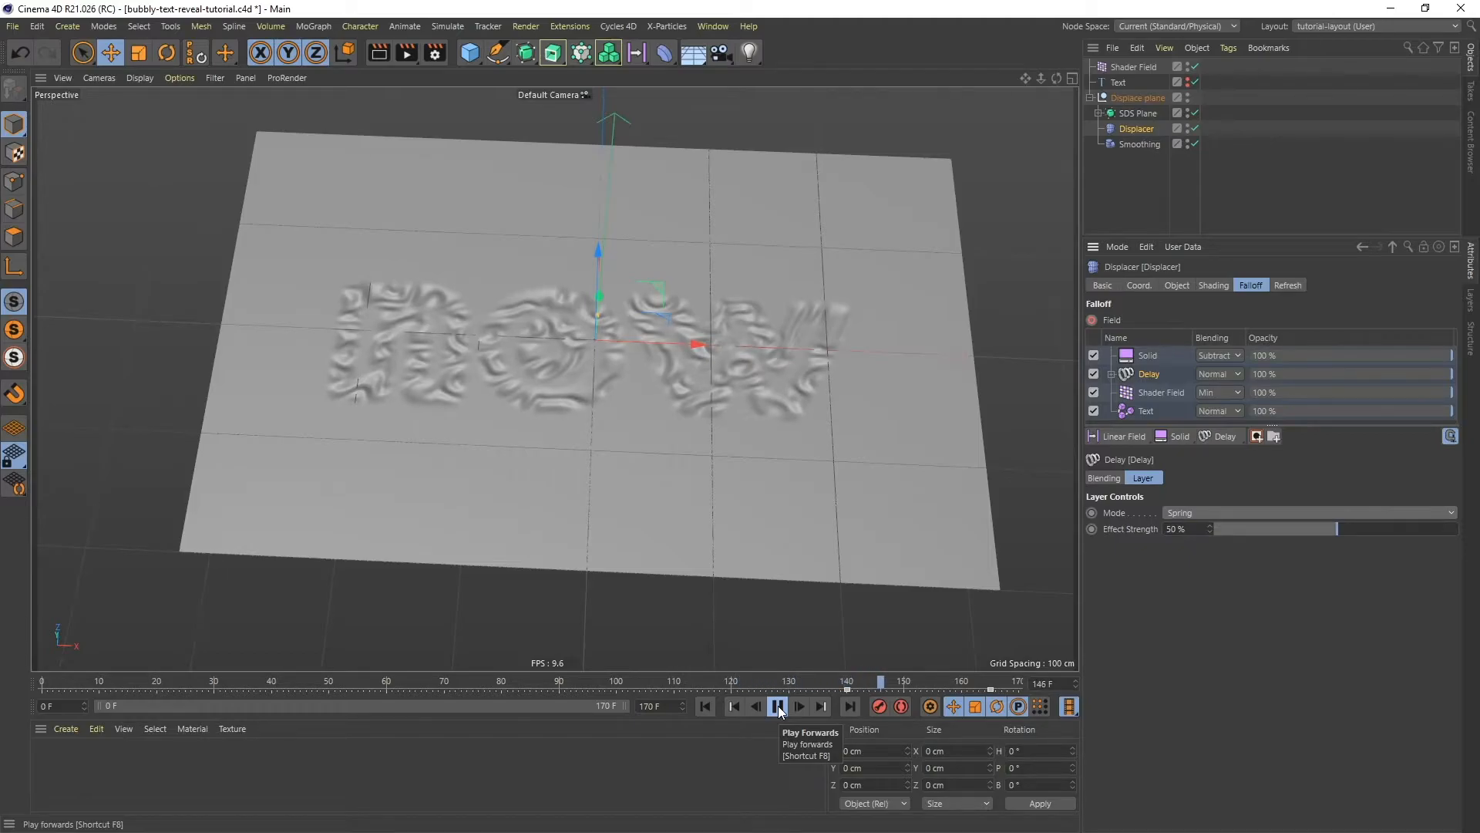
pyautogui.click(779, 705)
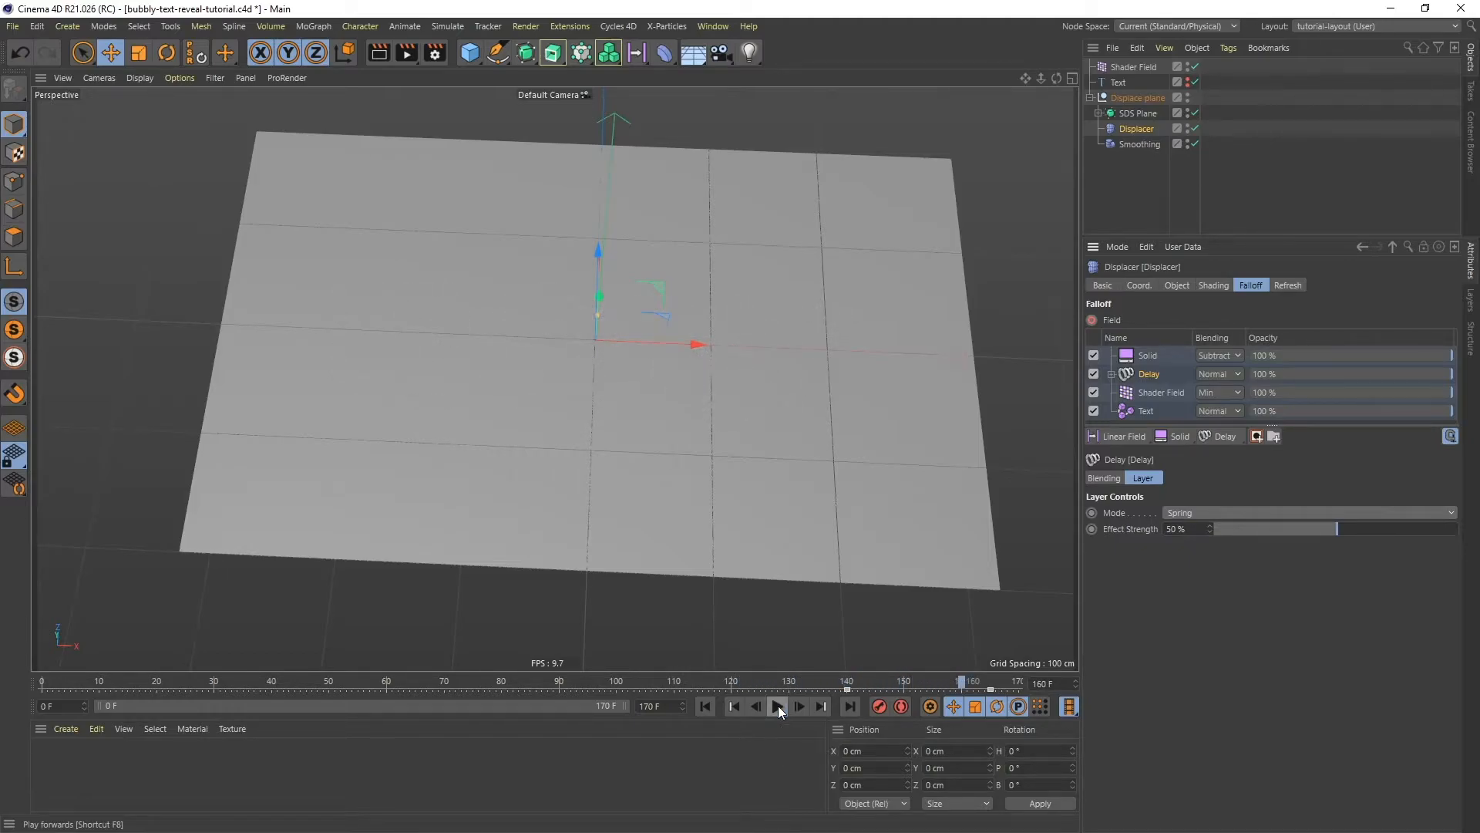
pyautogui.click(501, 682)
pyautogui.moveTo(501, 678); pyautogui.dragTo(555, 687)
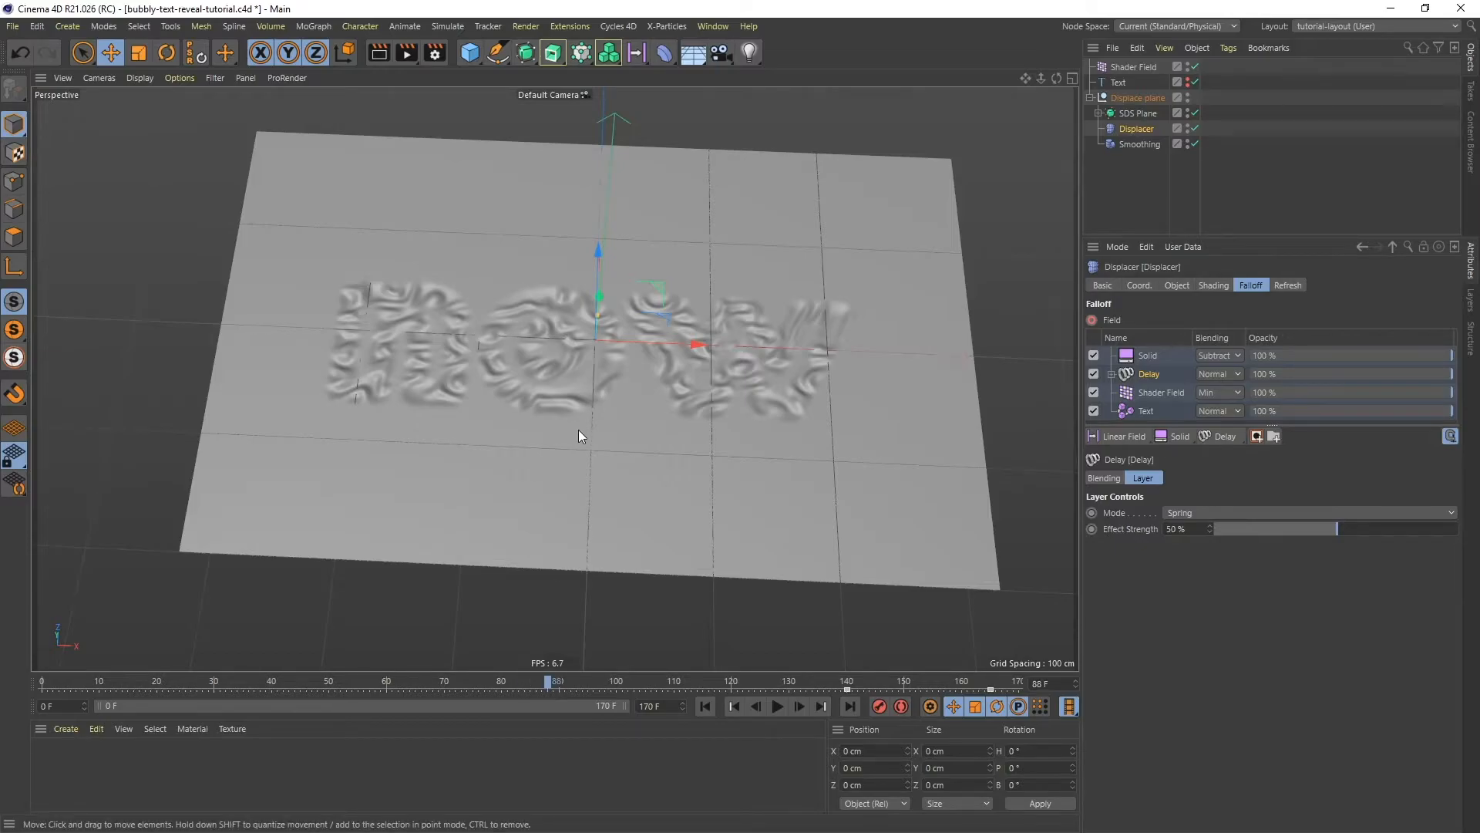
# - Set the SDS Plane's editor and renderer subdivisions to 2
pyautogui.keyDown('alt'); pyautogui.moveTo(579, 414); pyautogui.dragTo(646, 310, button='right'); pyautogui.keyUp('alt')
pyautogui.keyDown('alt'); pyautogui.moveTo(632, 331); pyautogui.dragTo(646, 242); pyautogui.keyUp('alt')
pyautogui.keyDown('alt'); pyautogui.moveTo(618, 291); pyautogui.dragTo(622, 408); pyautogui.keyUp('alt')
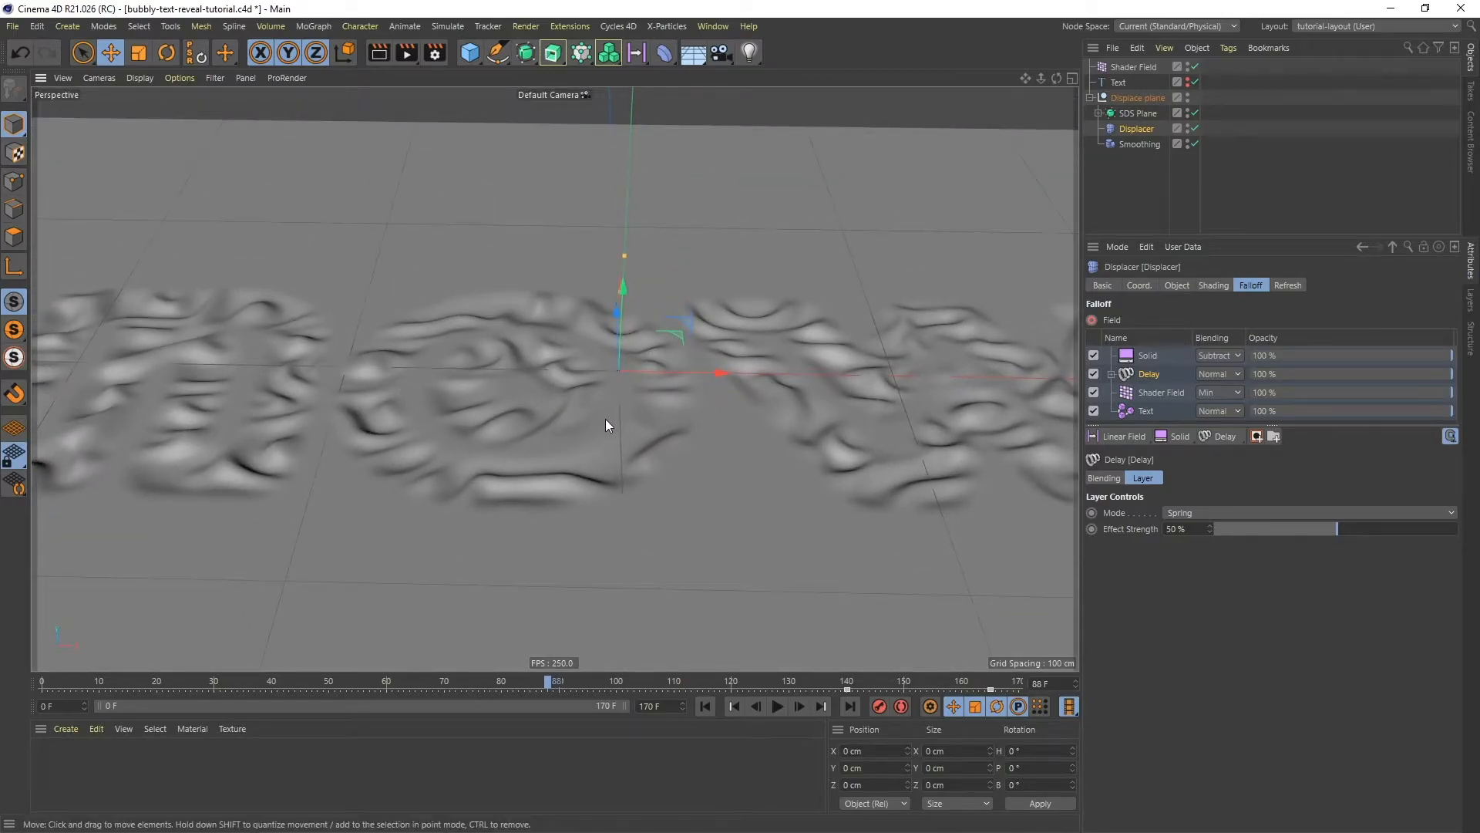
pyautogui.click(1132, 112)
pyautogui.doubleClick(1212, 336)
pyautogui.write('2')
pyautogui.press('Return')
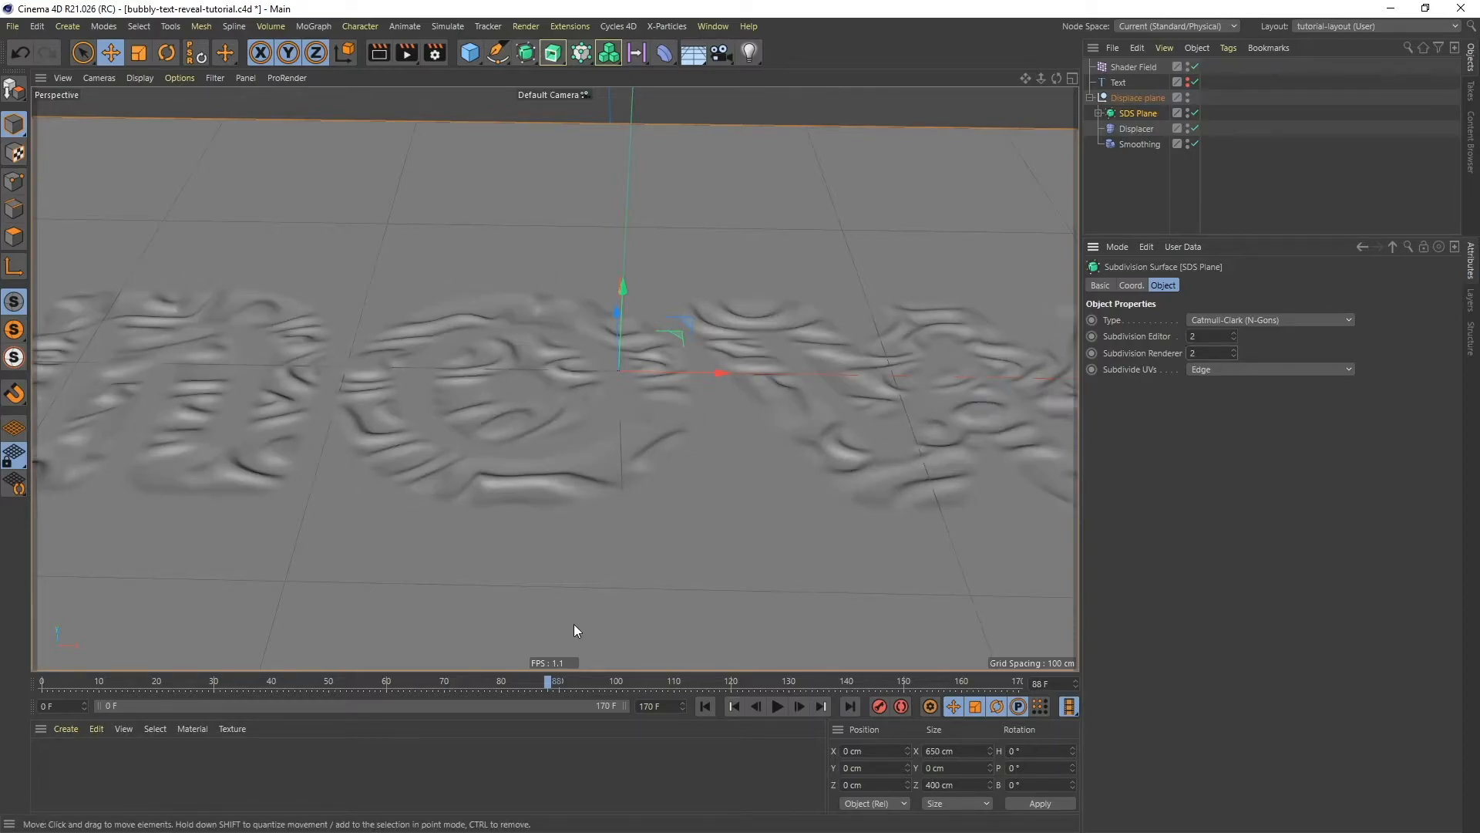
# - Examine the displaced letters up close from a lower angle and go to frame 119
pyautogui.keyDown('alt'); pyautogui.moveTo(525, 446); pyautogui.dragTo(525, 489); pyautogui.keyUp('alt')
pyautogui.keyDown('alt'); pyautogui.moveTo(512, 410); pyautogui.dragTo(760, 401, button='middle'); pyautogui.keyUp('alt')
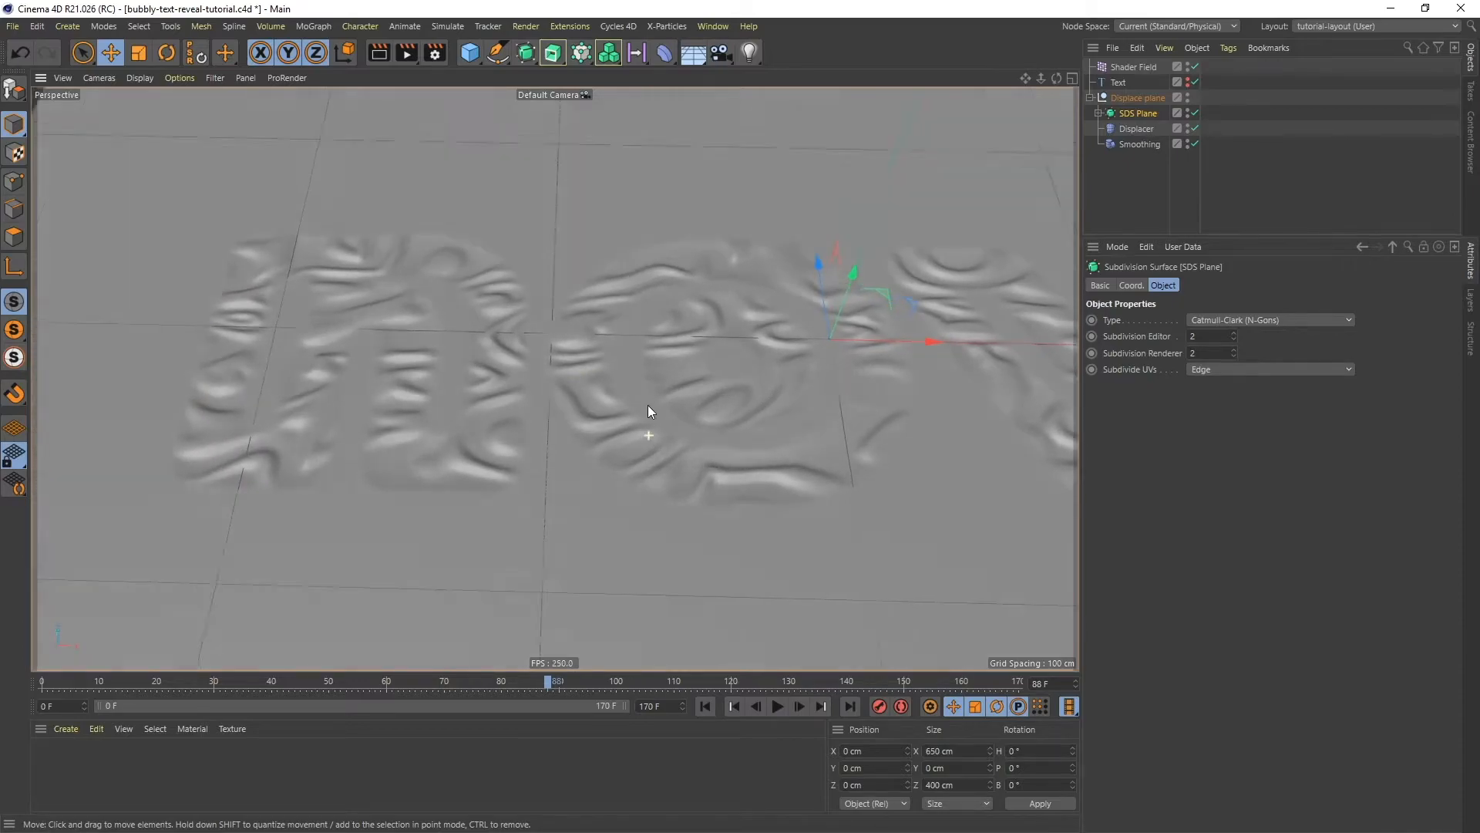
pyautogui.keyDown('alt'); pyautogui.moveTo(648, 420); pyautogui.dragTo(647, 344); pyautogui.keyUp('alt')
pyautogui.scroll(5, 693, 409)
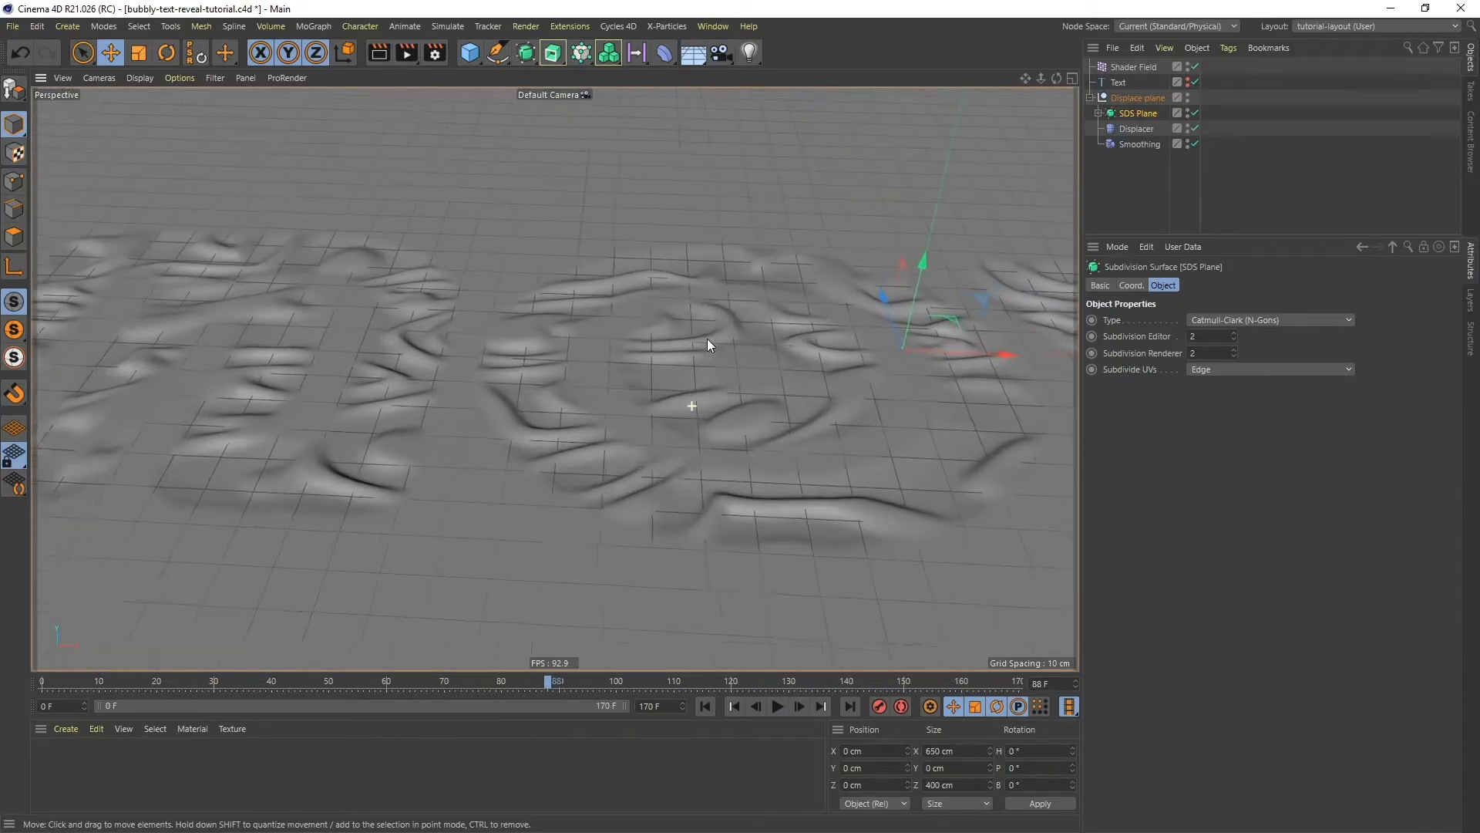
pyautogui.click(731, 684)
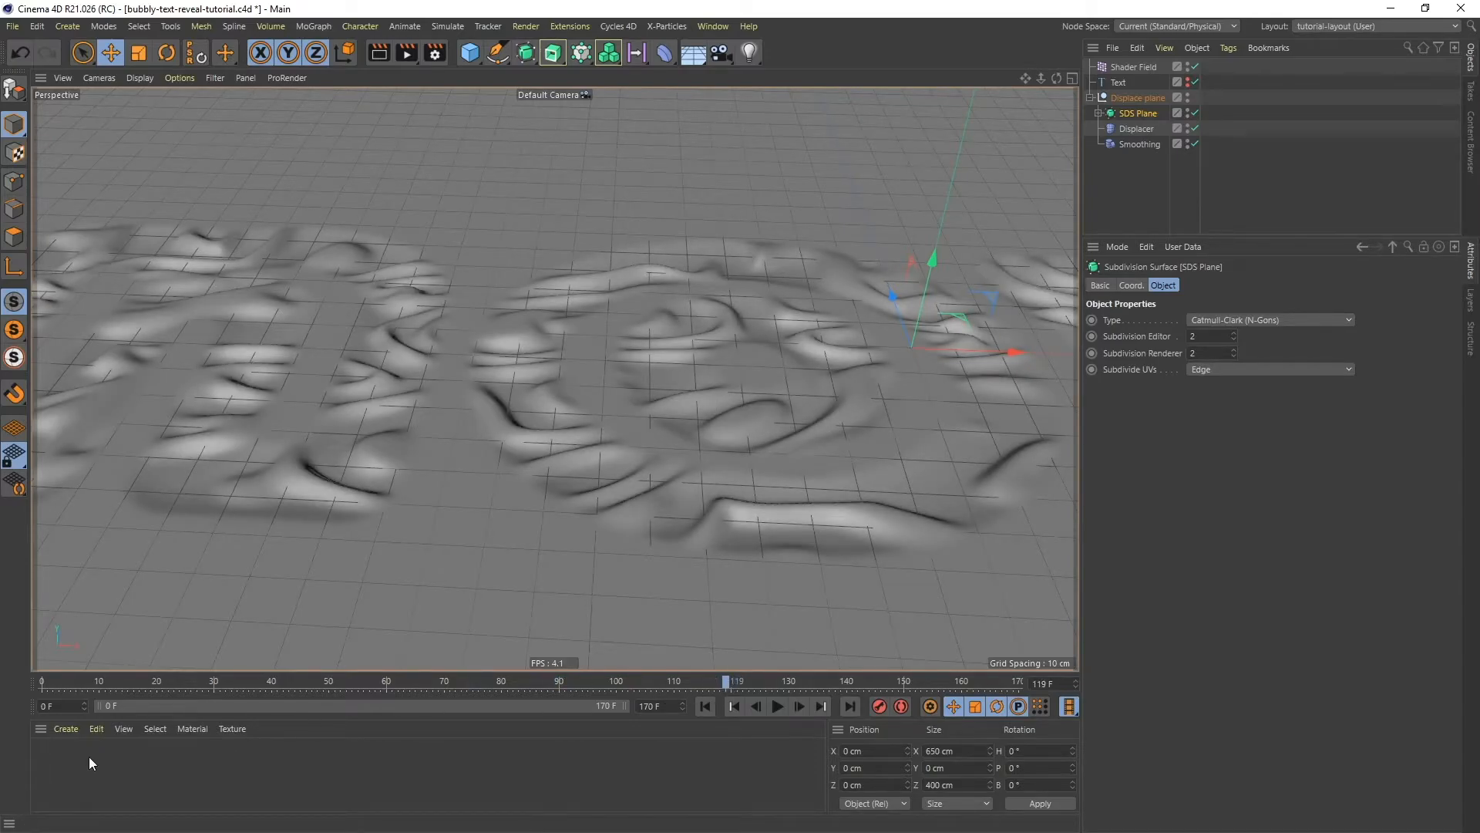
# - Create a new material, apply it to the SDS Plane and rename it "colors"
pyautogui.doubleClick(66, 755)
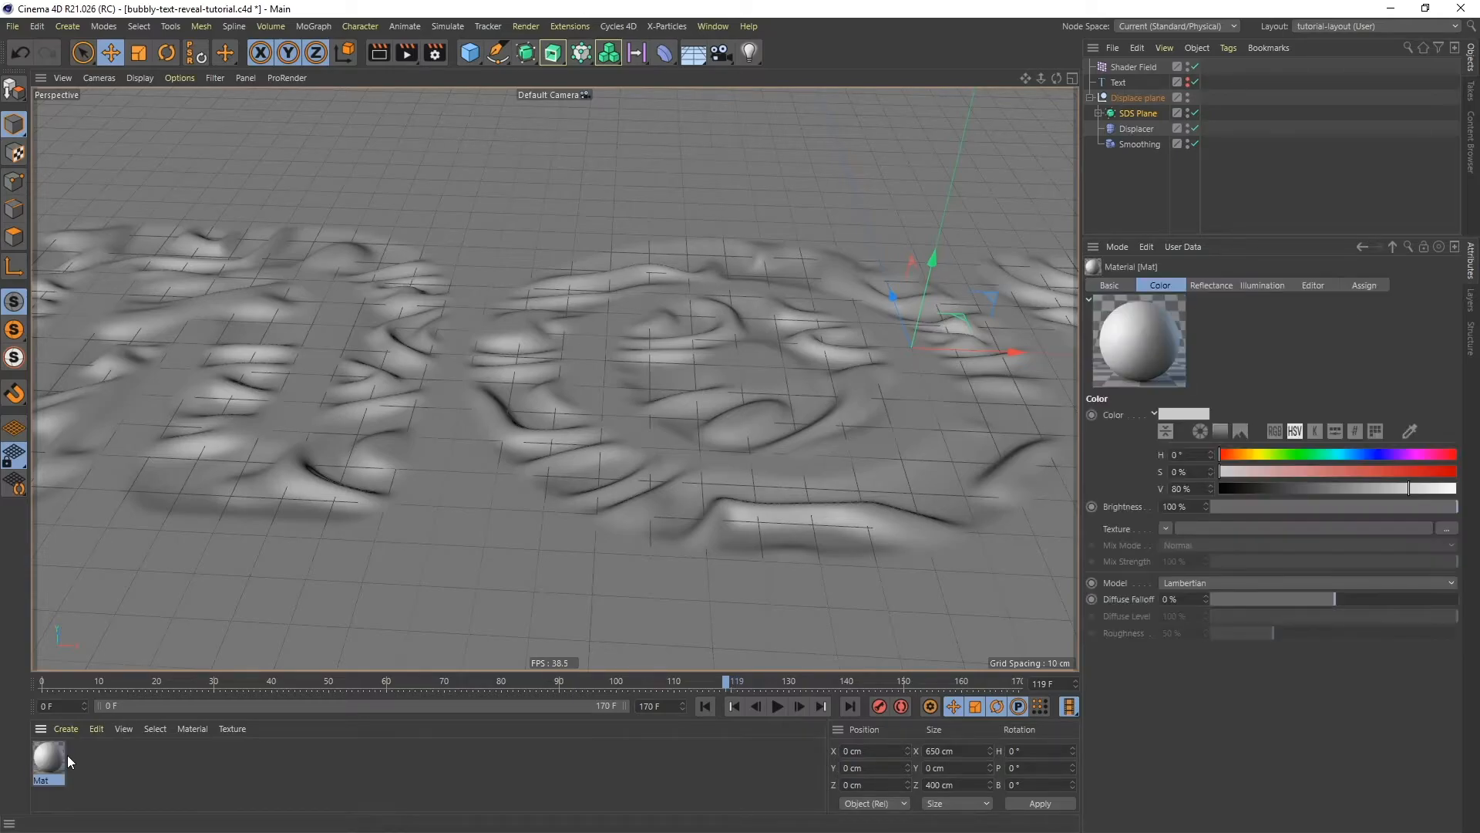
pyautogui.moveTo(45, 756); pyautogui.dragTo(1131, 114)
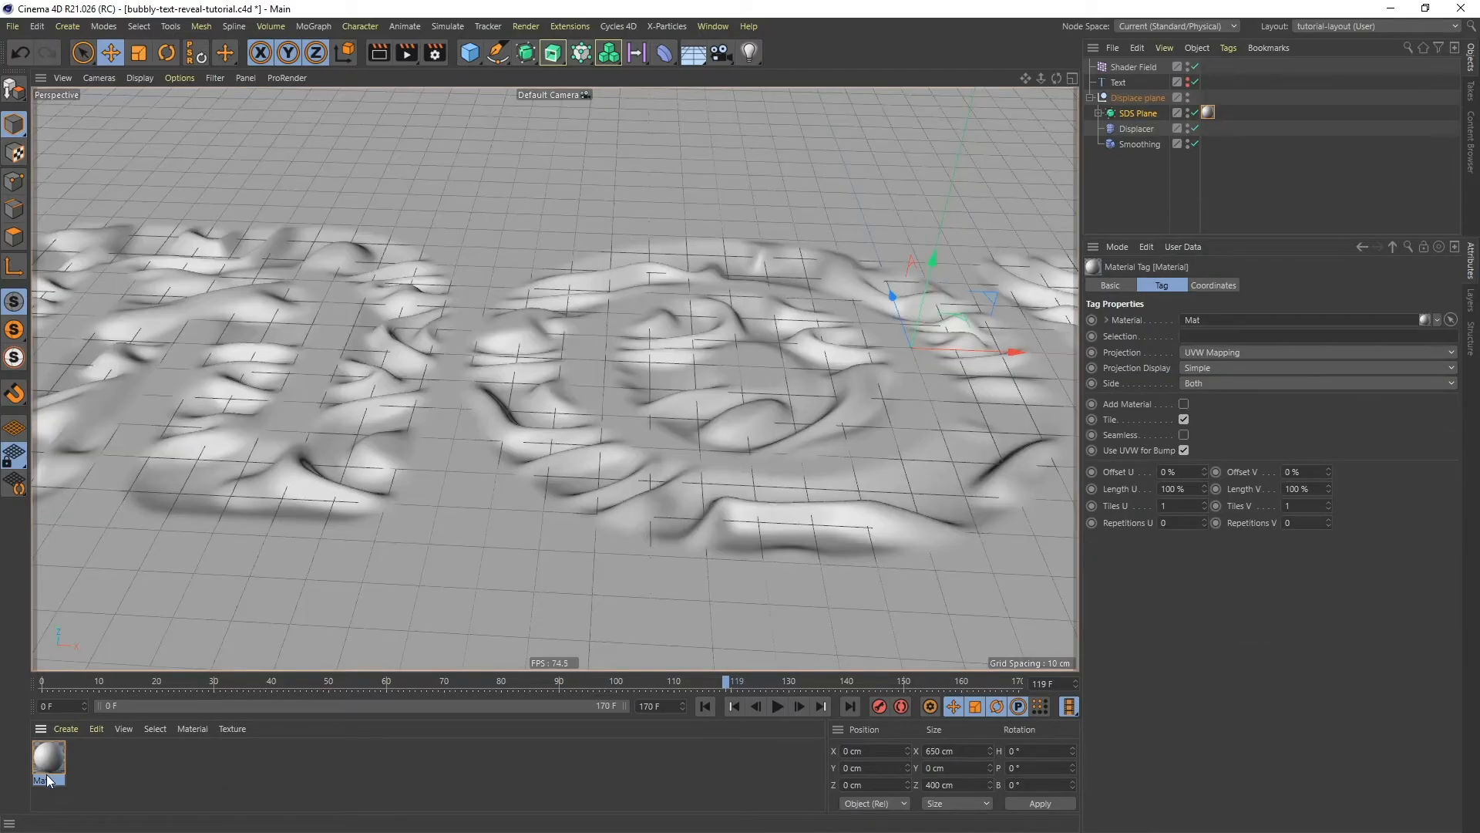
pyautogui.click(47, 775)
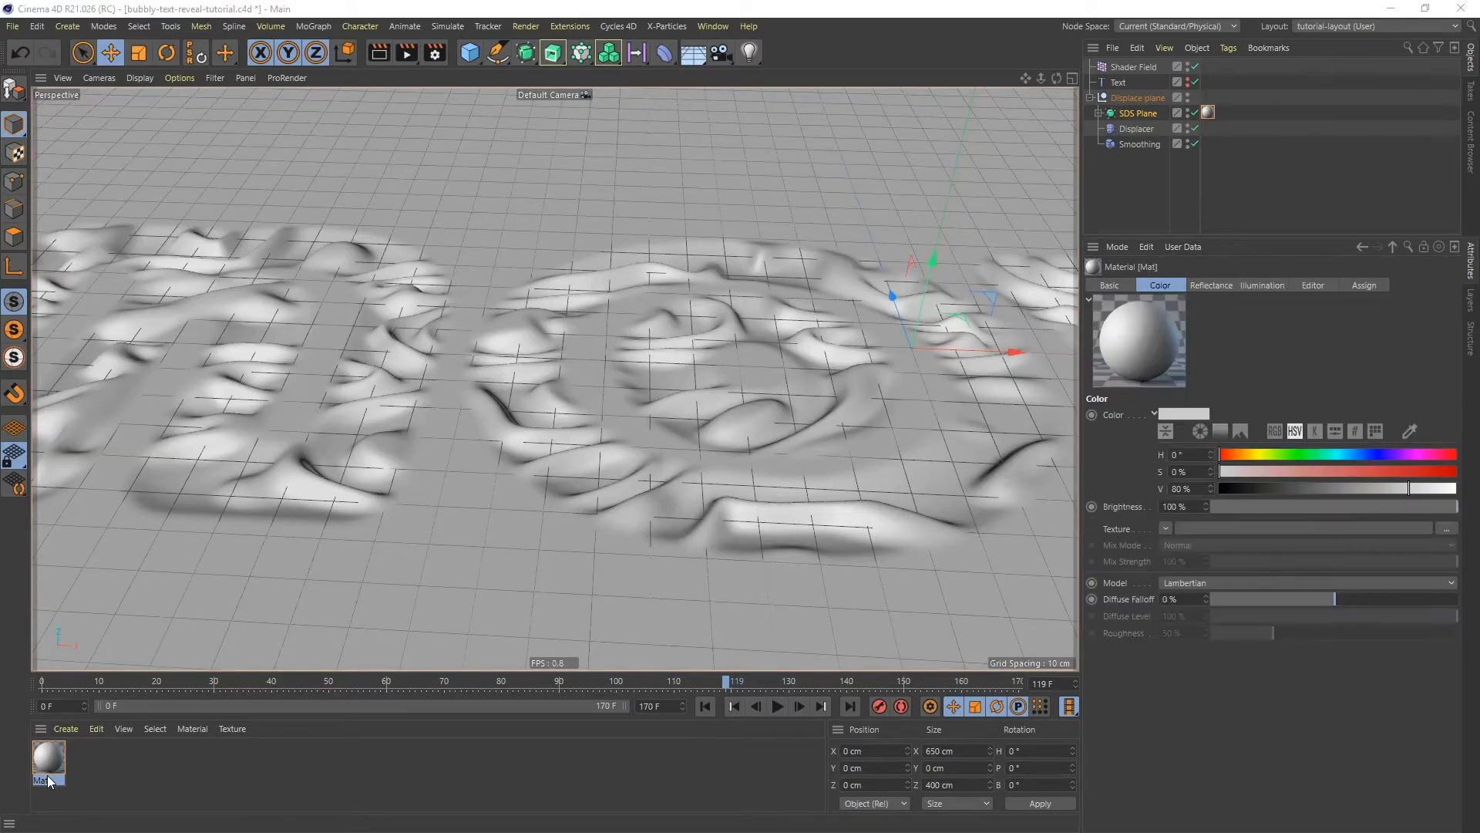
pyautogui.doubleClick(45, 780)
pyautogui.write('colors')
pyautogui.press('Return')
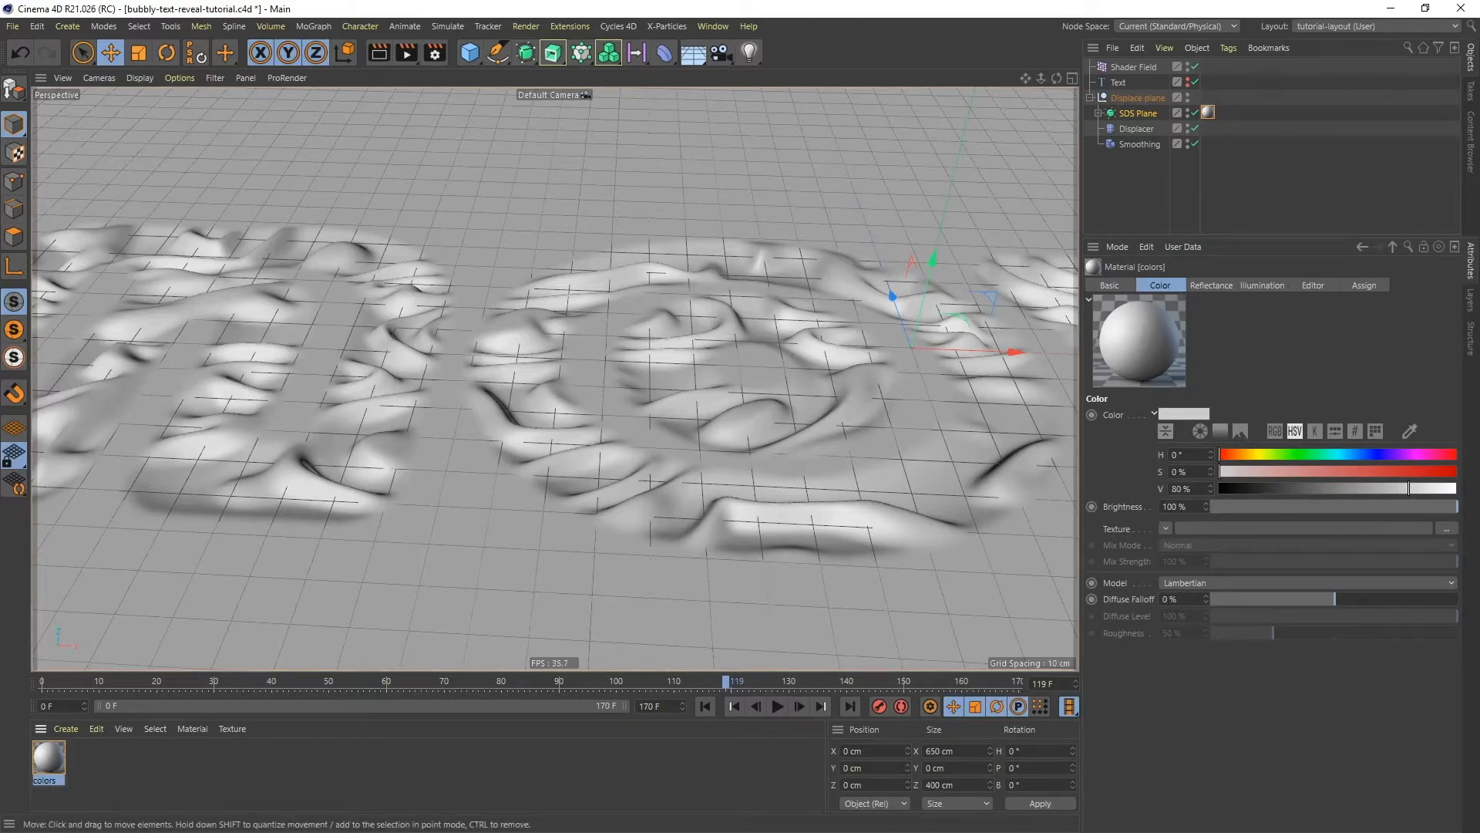
# - Open the colors material for editing and disable its Reflectance channel
pyautogui.doubleClick(1139, 339)
pyautogui.moveTo(1373, 224); pyautogui.dragTo(1091, 221)
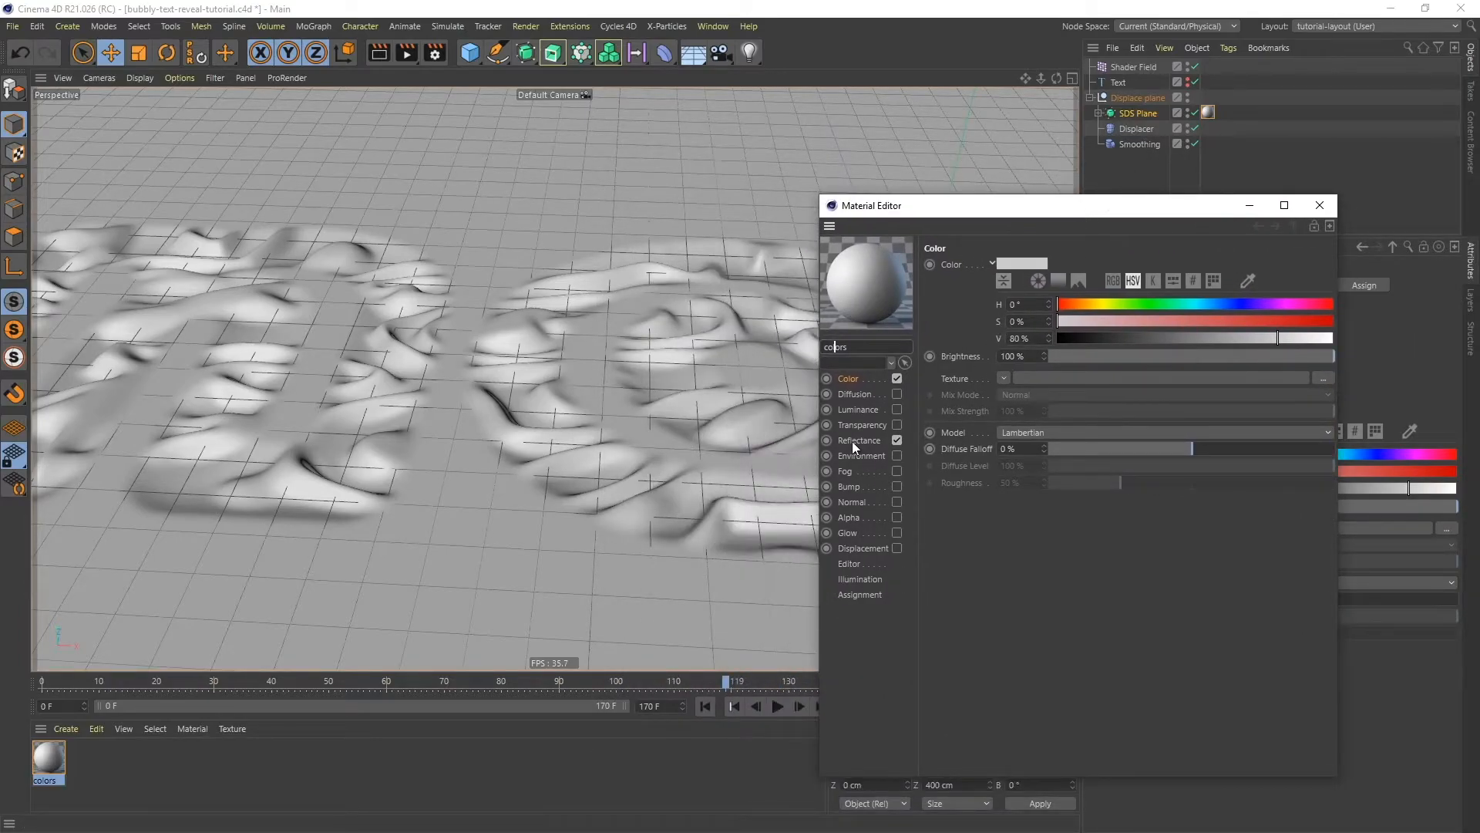
pyautogui.click(896, 439)
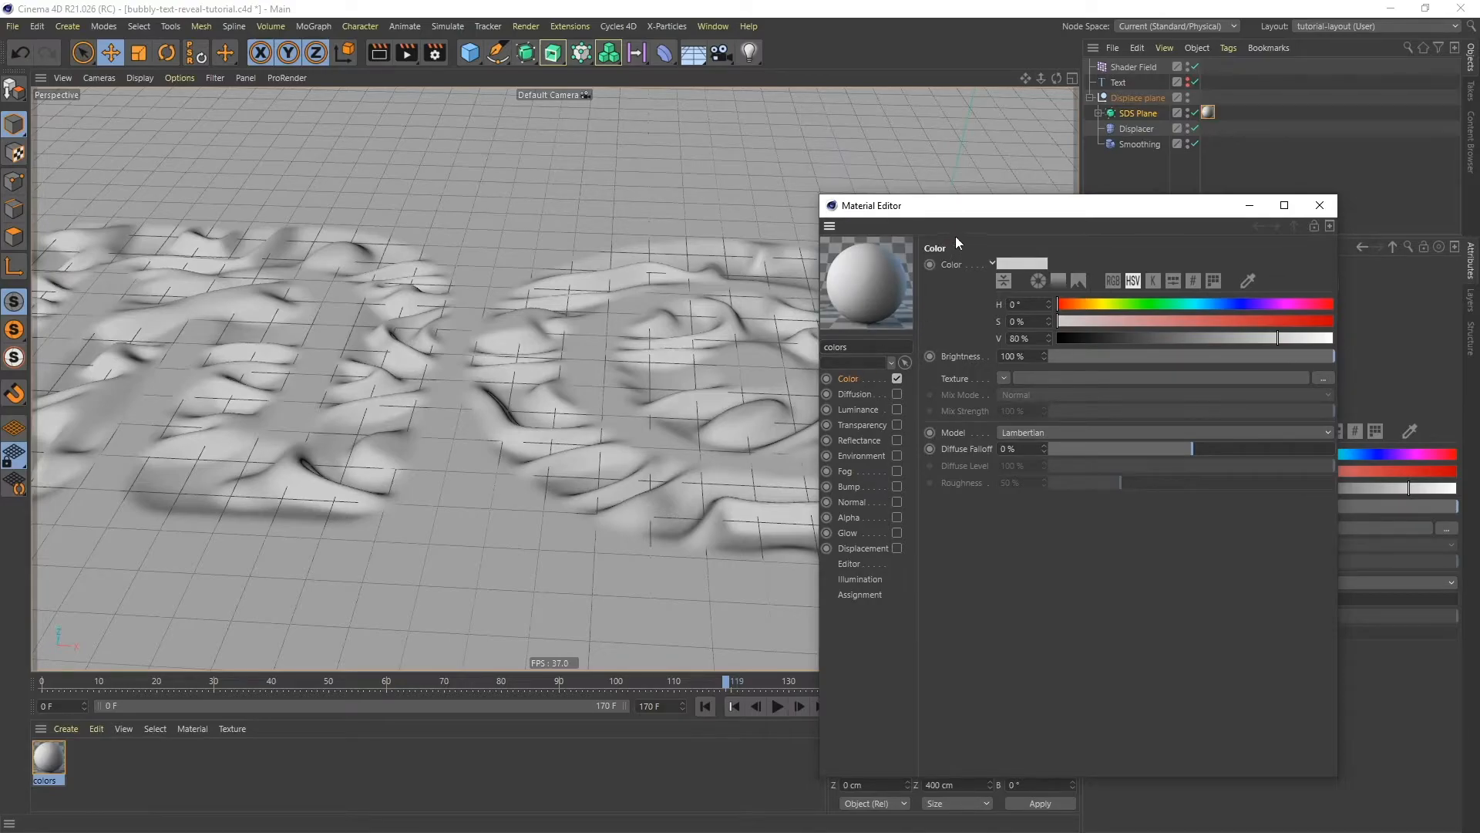
pyautogui.moveTo(971, 210); pyautogui.dragTo(1064, 188)
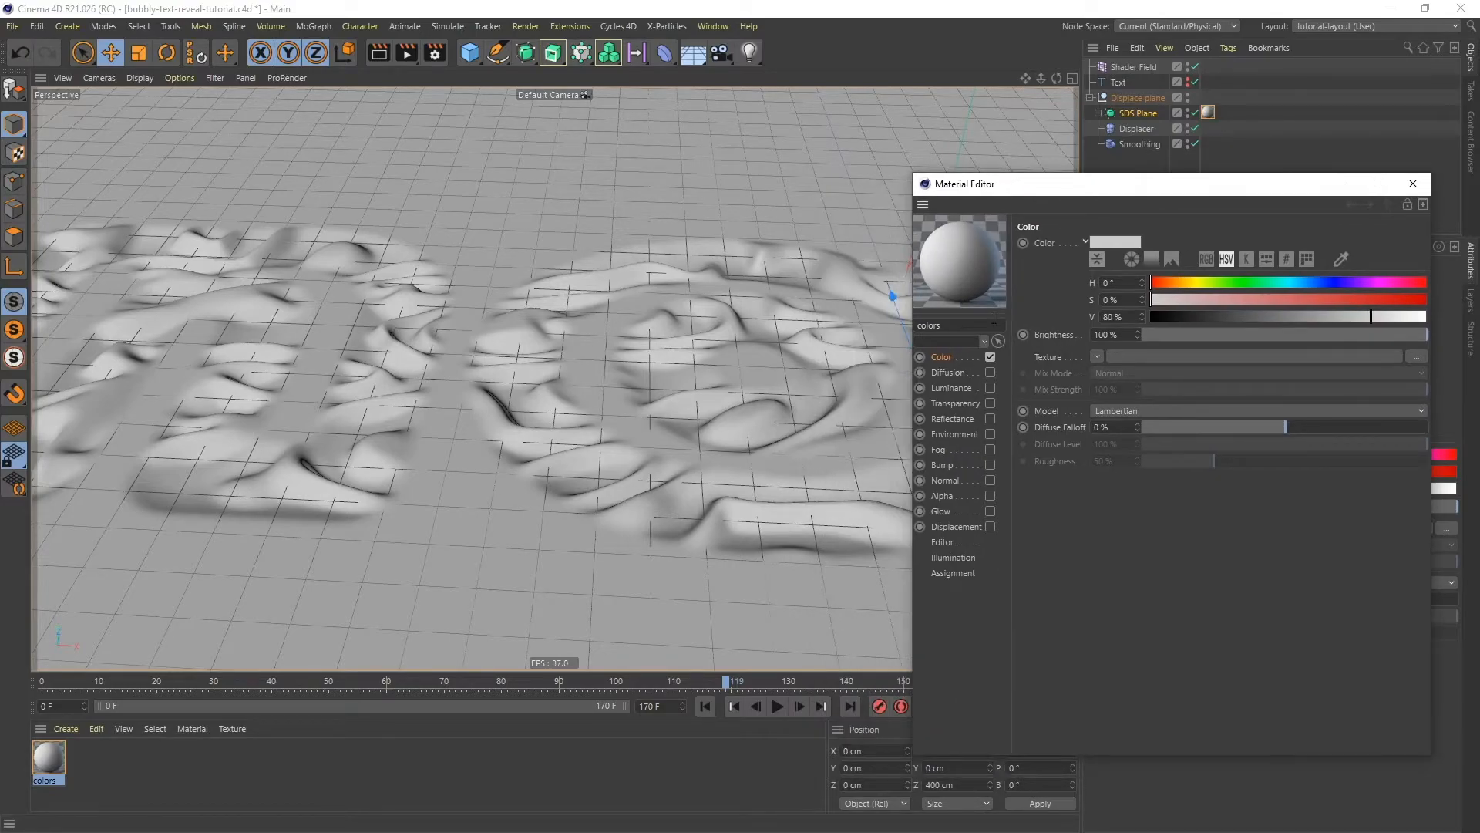
# - Load a Gradient shader as the color channel's texture and open the shader's properties
pyautogui.click(1097, 356)
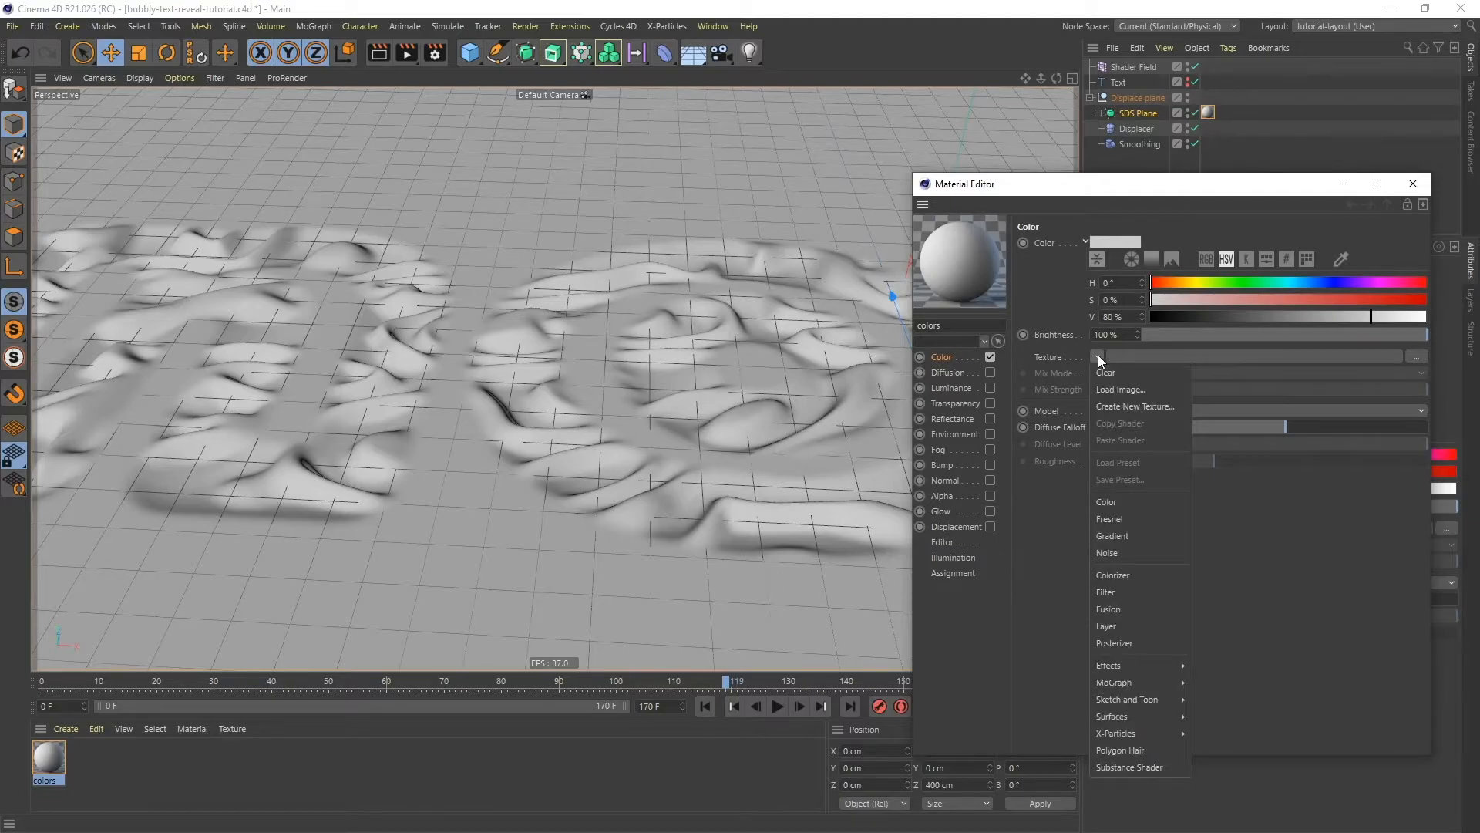
pyautogui.click(1123, 538)
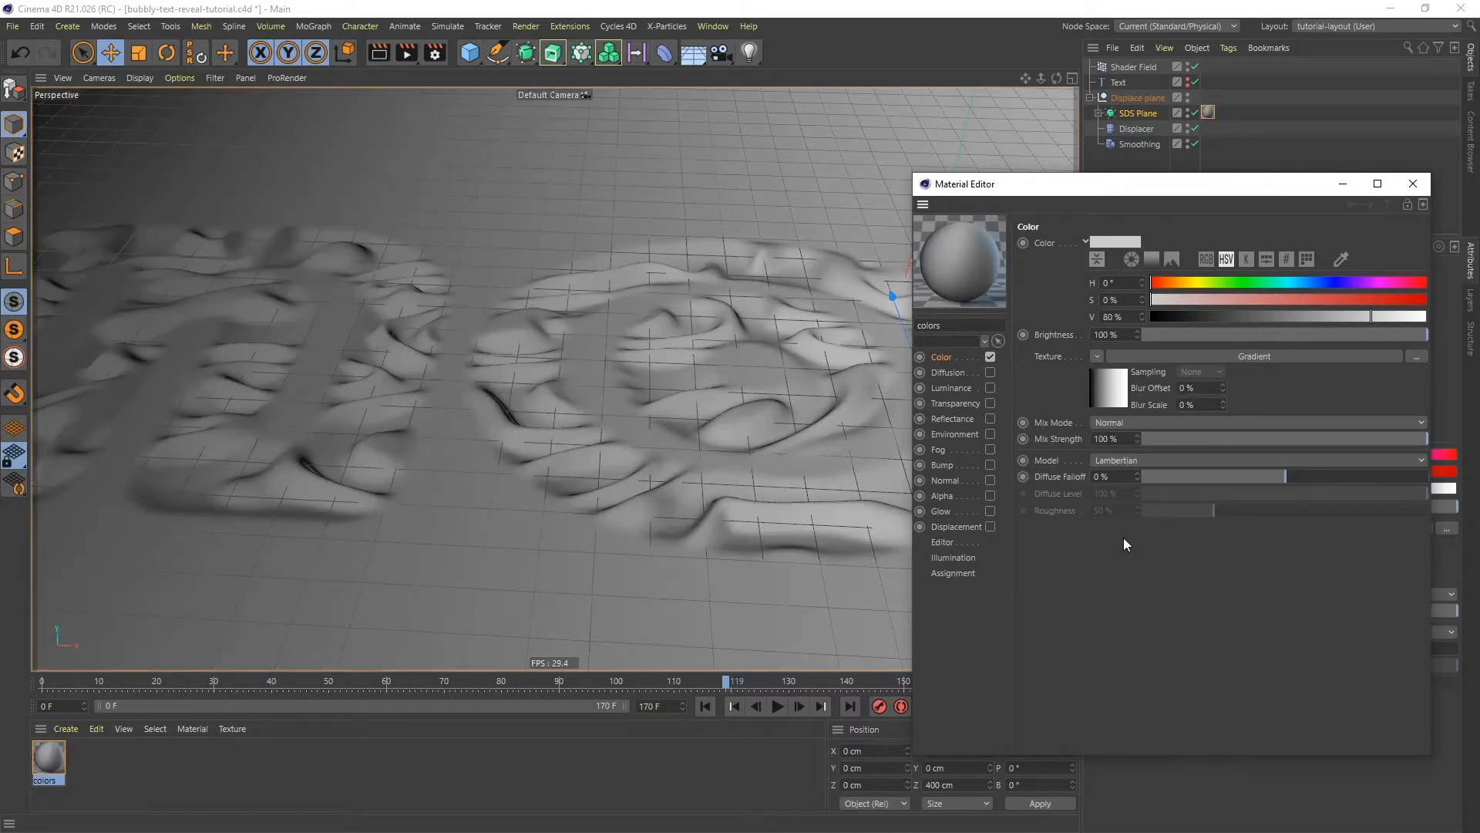
pyautogui.click(1232, 355)
# - Turn off Cycle on the gradient and set its type to 3D - Linear
pyautogui.keyDown('alt'); pyautogui.moveTo(618, 346); pyautogui.dragTo(622, 441, button='right'); pyautogui.keyUp('alt')
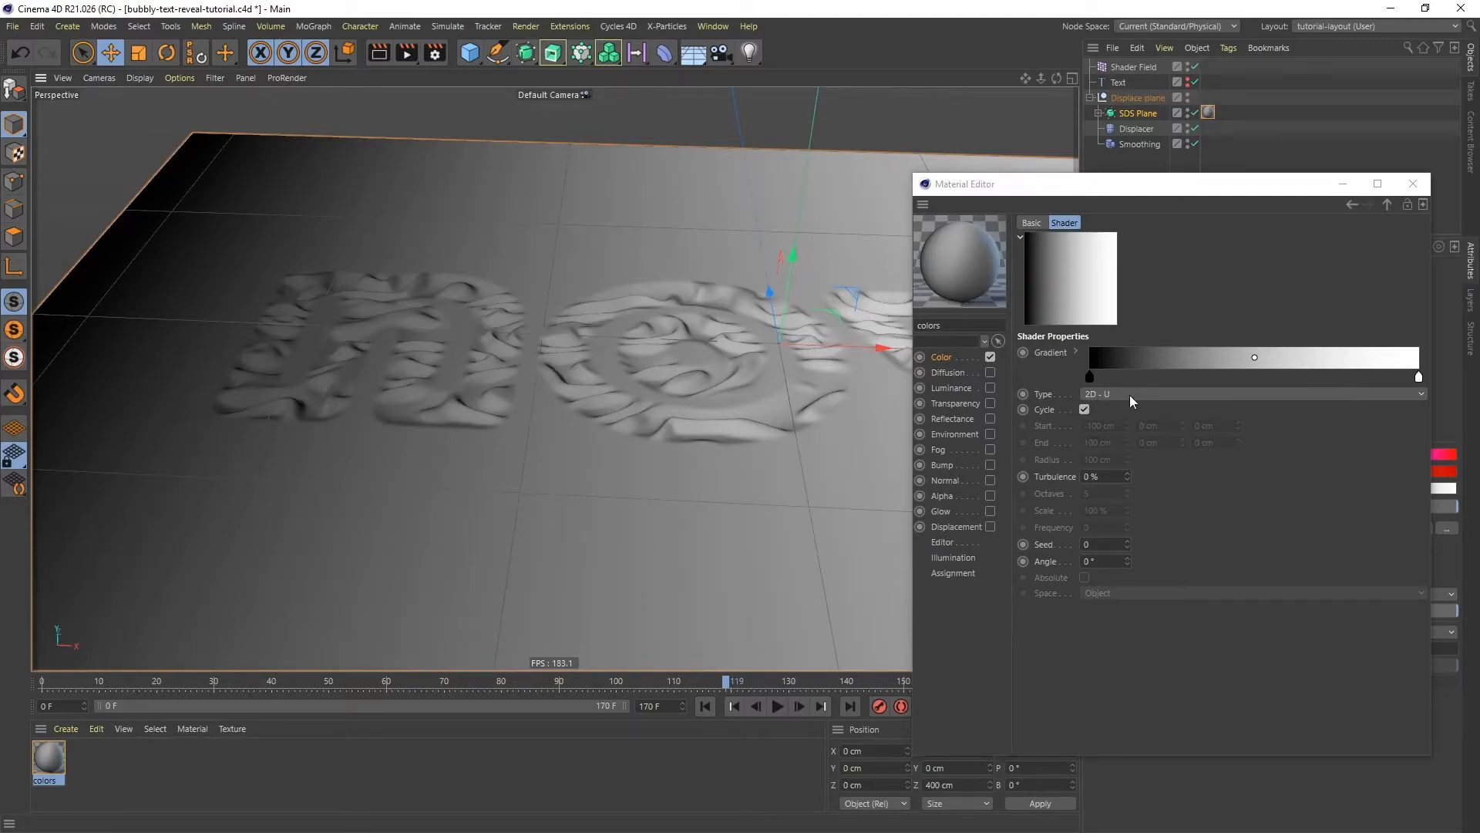
pyautogui.click(1084, 410)
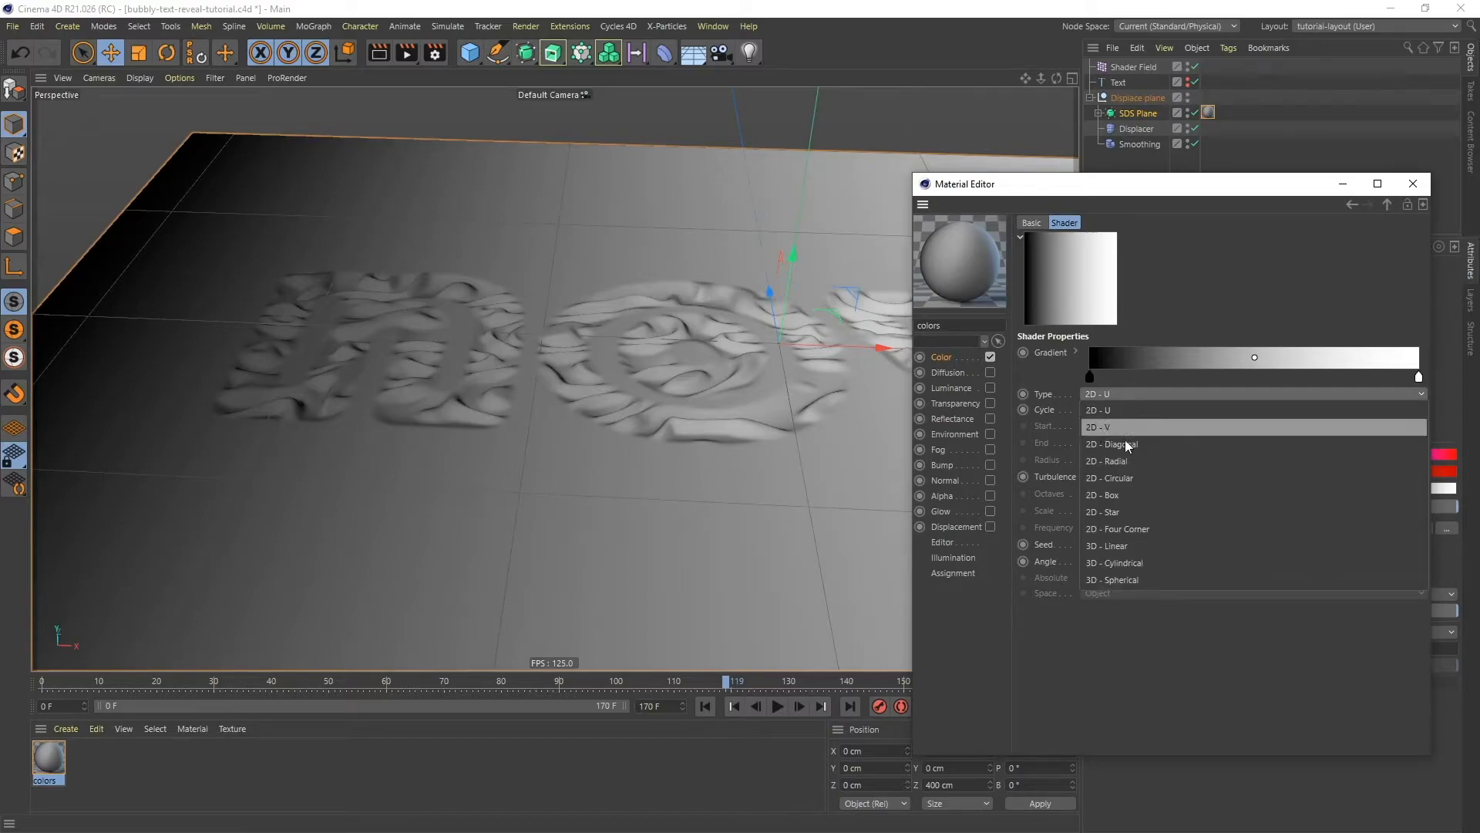
pyautogui.click(1136, 546)
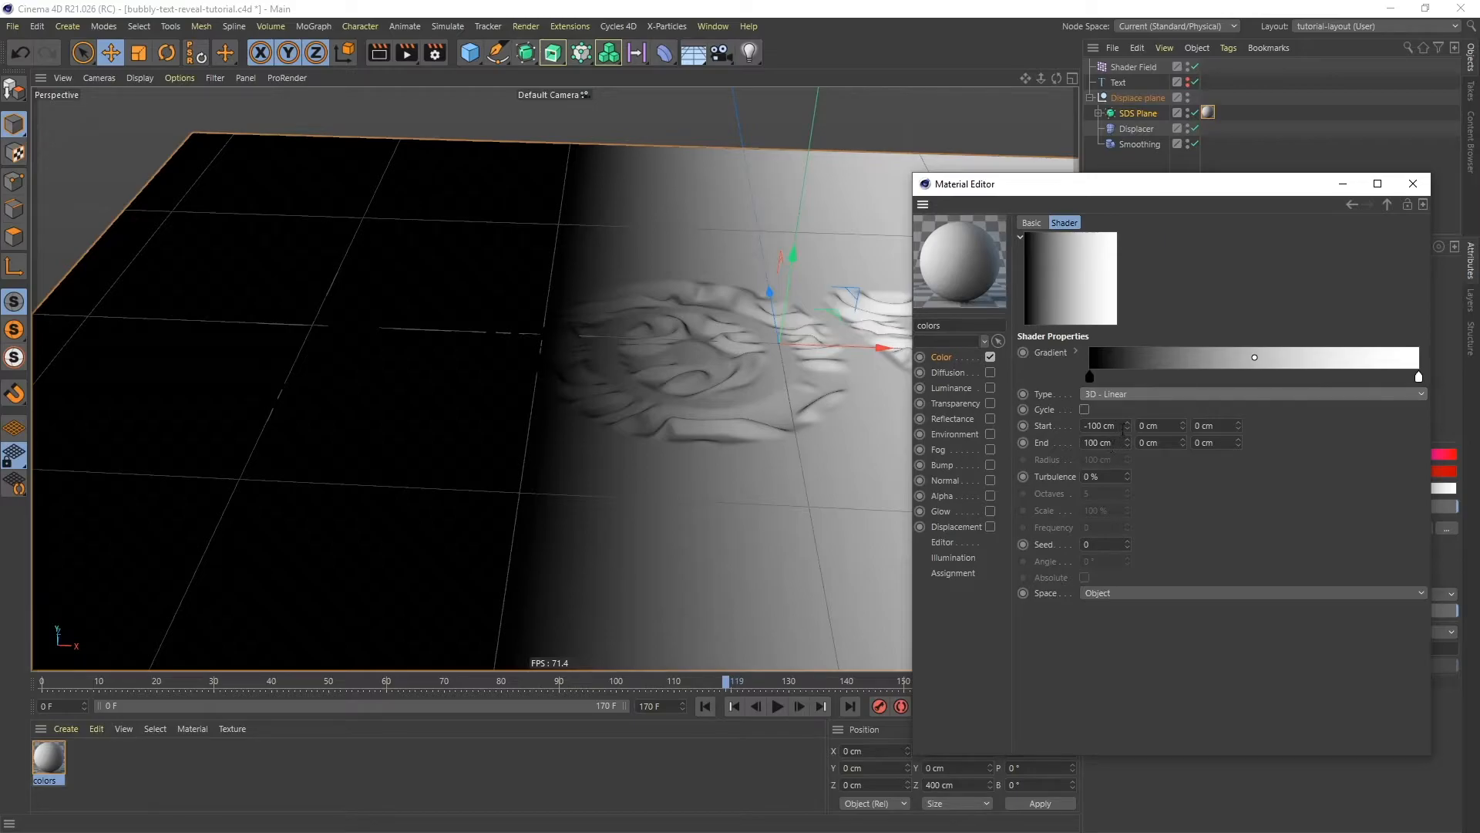
# - Set the gradient's start to 0, -10, 0 cm and its end to 0, 10, 0 cm so it runs along Y
pyautogui.doubleClick(1113, 425)
pyautogui.write('0')
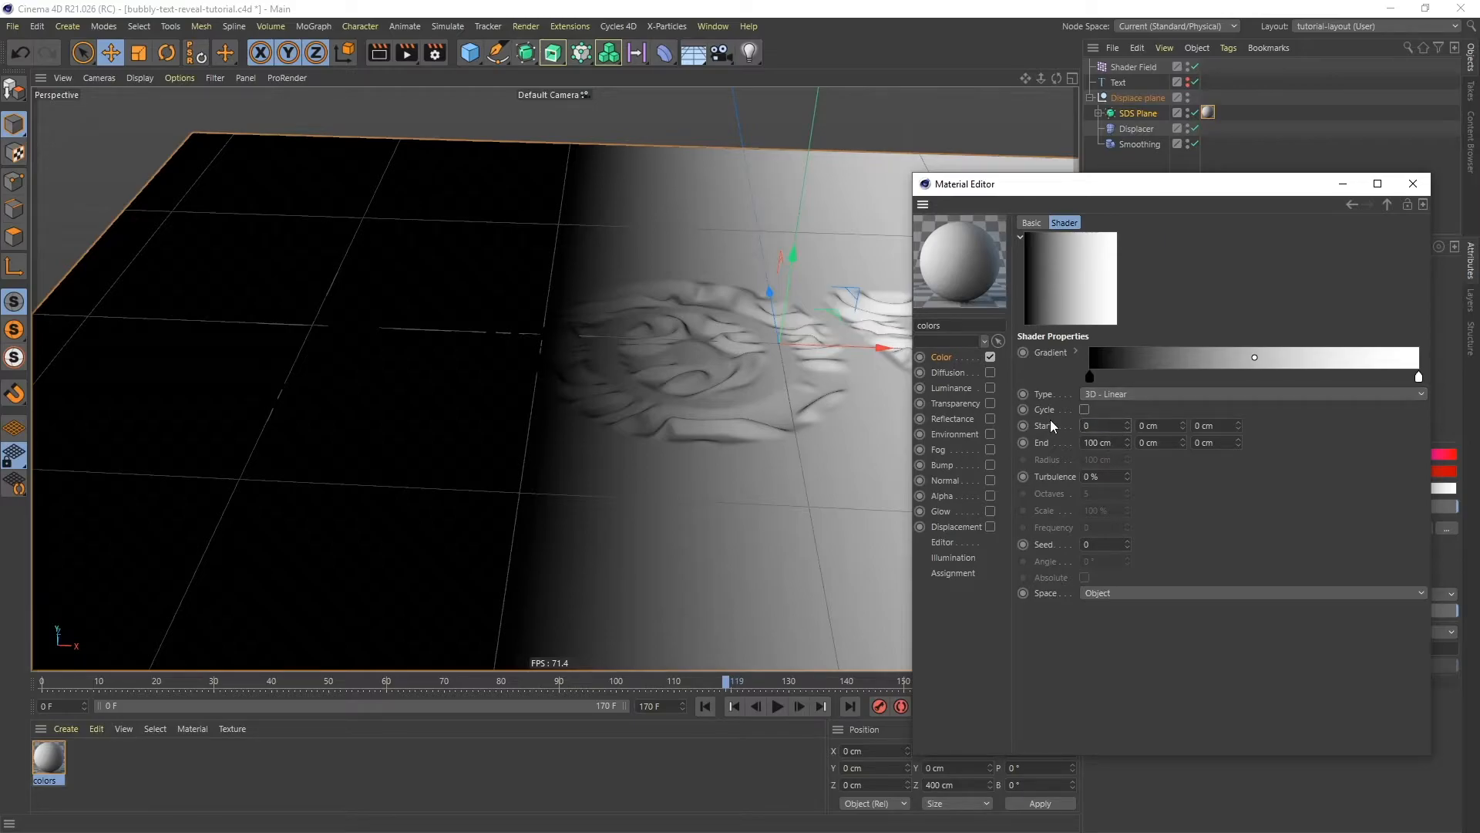
pyautogui.doubleClick(1110, 442)
pyautogui.write('0')
pyautogui.press('Return')
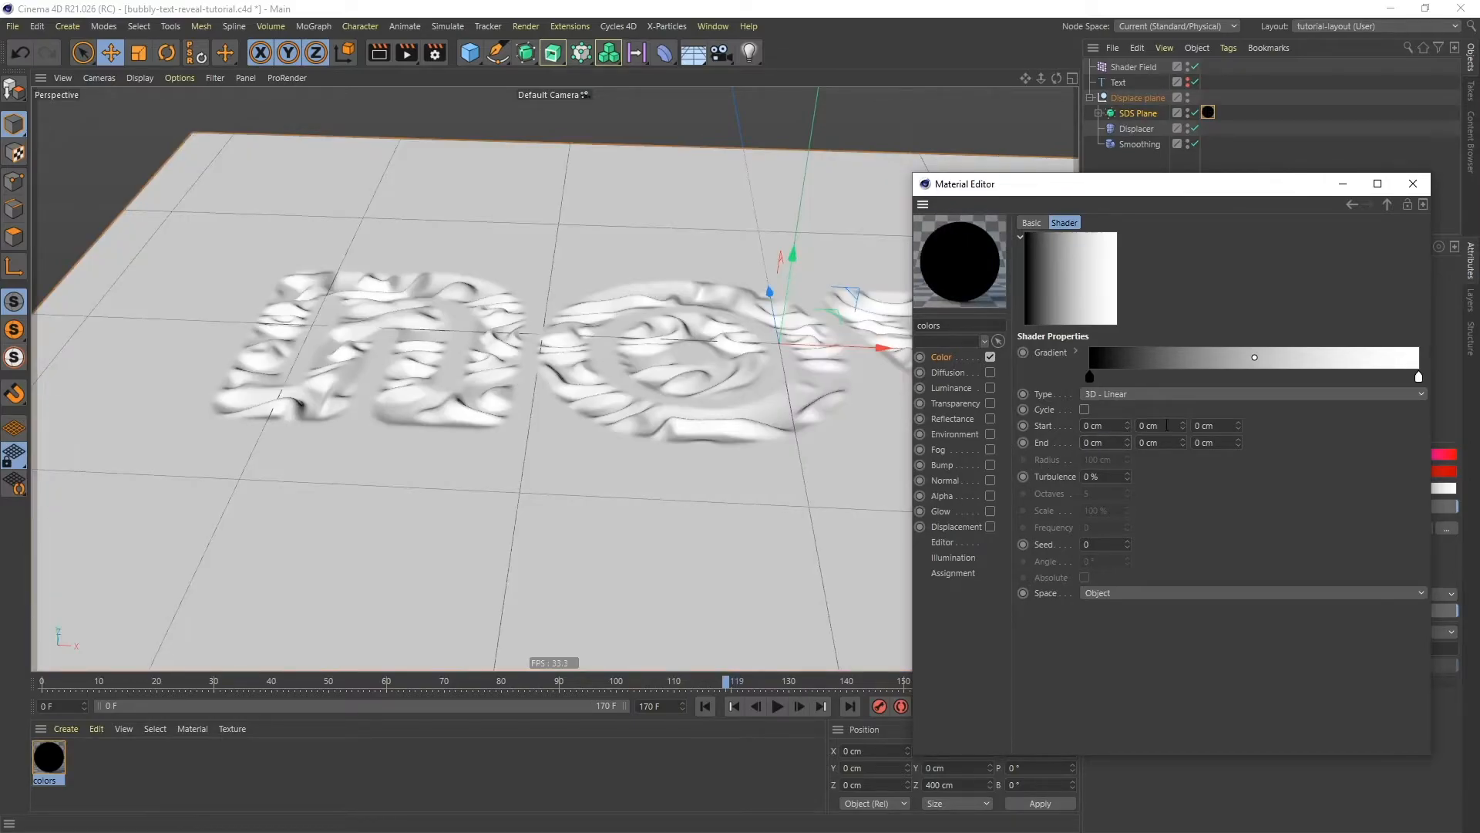
pyautogui.doubleClick(1164, 425)
pyautogui.write('-10')
pyautogui.doubleClick(1161, 442)
pyautogui.write('10')
pyautogui.press('Return')
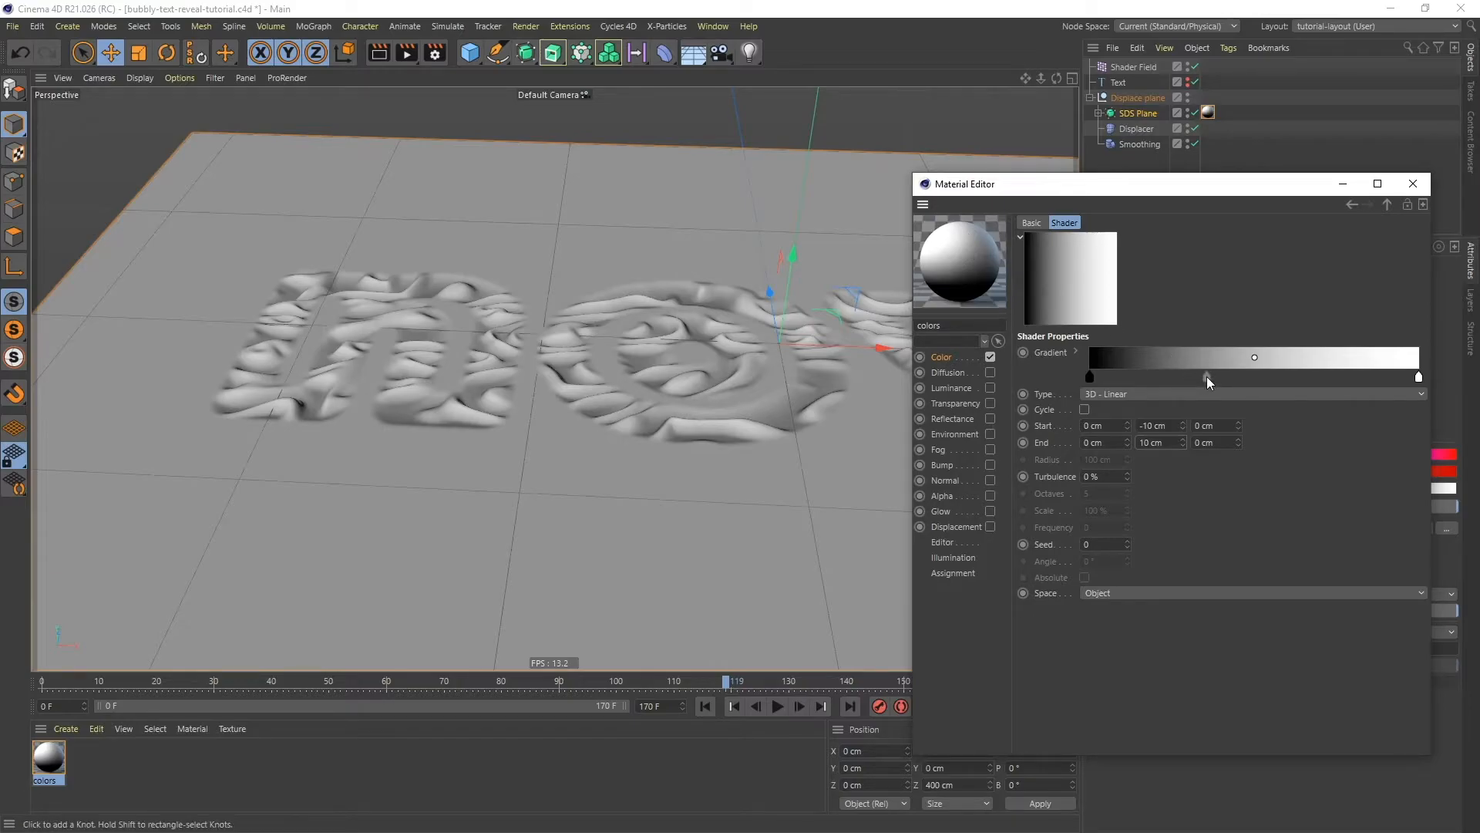
# - Set the interpolation of all gradient knots to Step
pyautogui.rightClick(1205, 376)
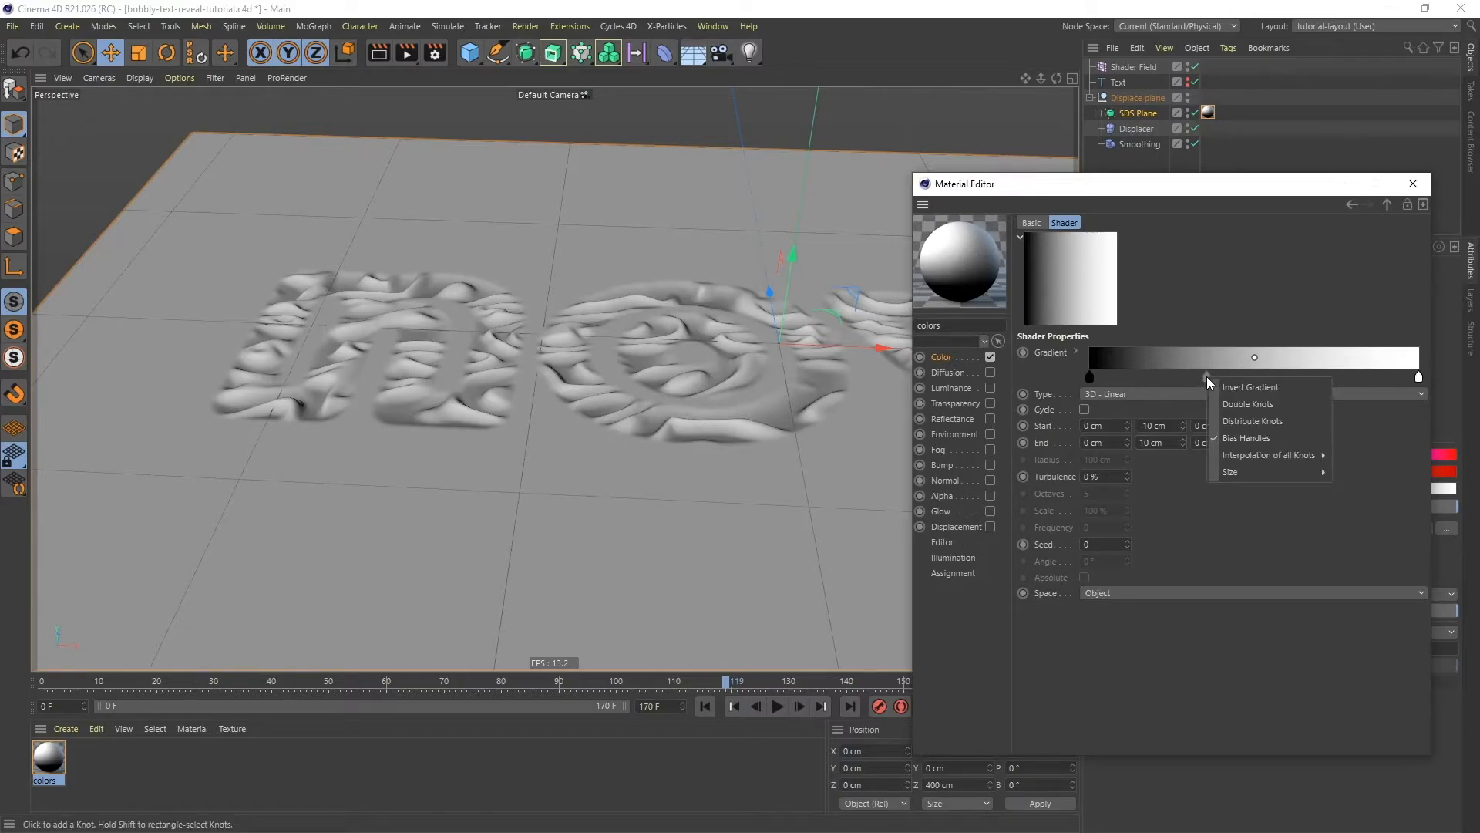
pyautogui.moveTo(1242, 459)
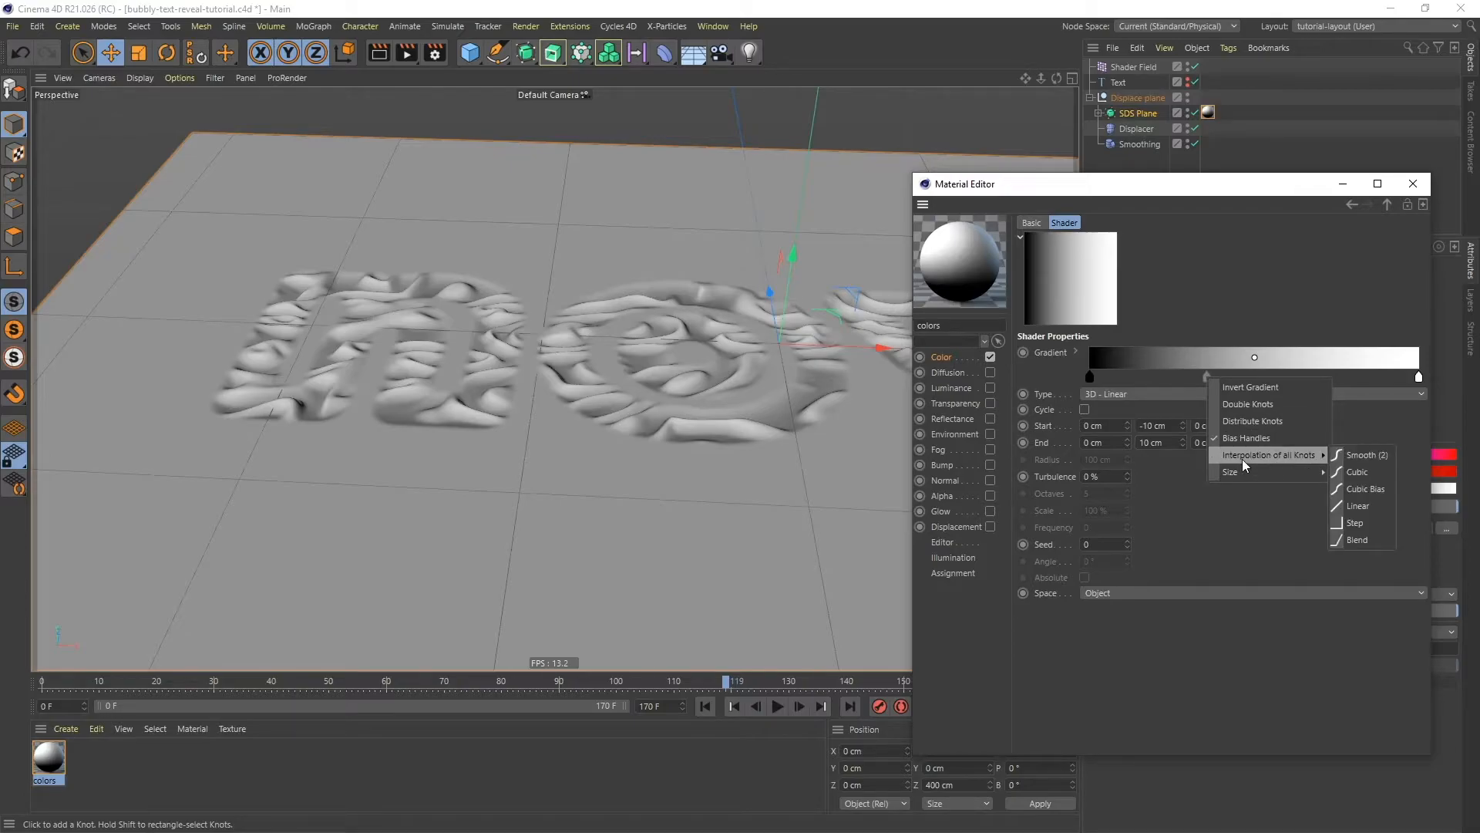
pyautogui.click(1358, 522)
# - Reposition the white knot to about 36.5% with the black knot just beyond it, and place a copy of the white knot past the black one
pyautogui.moveTo(1419, 377); pyautogui.dragTo(1210, 378)
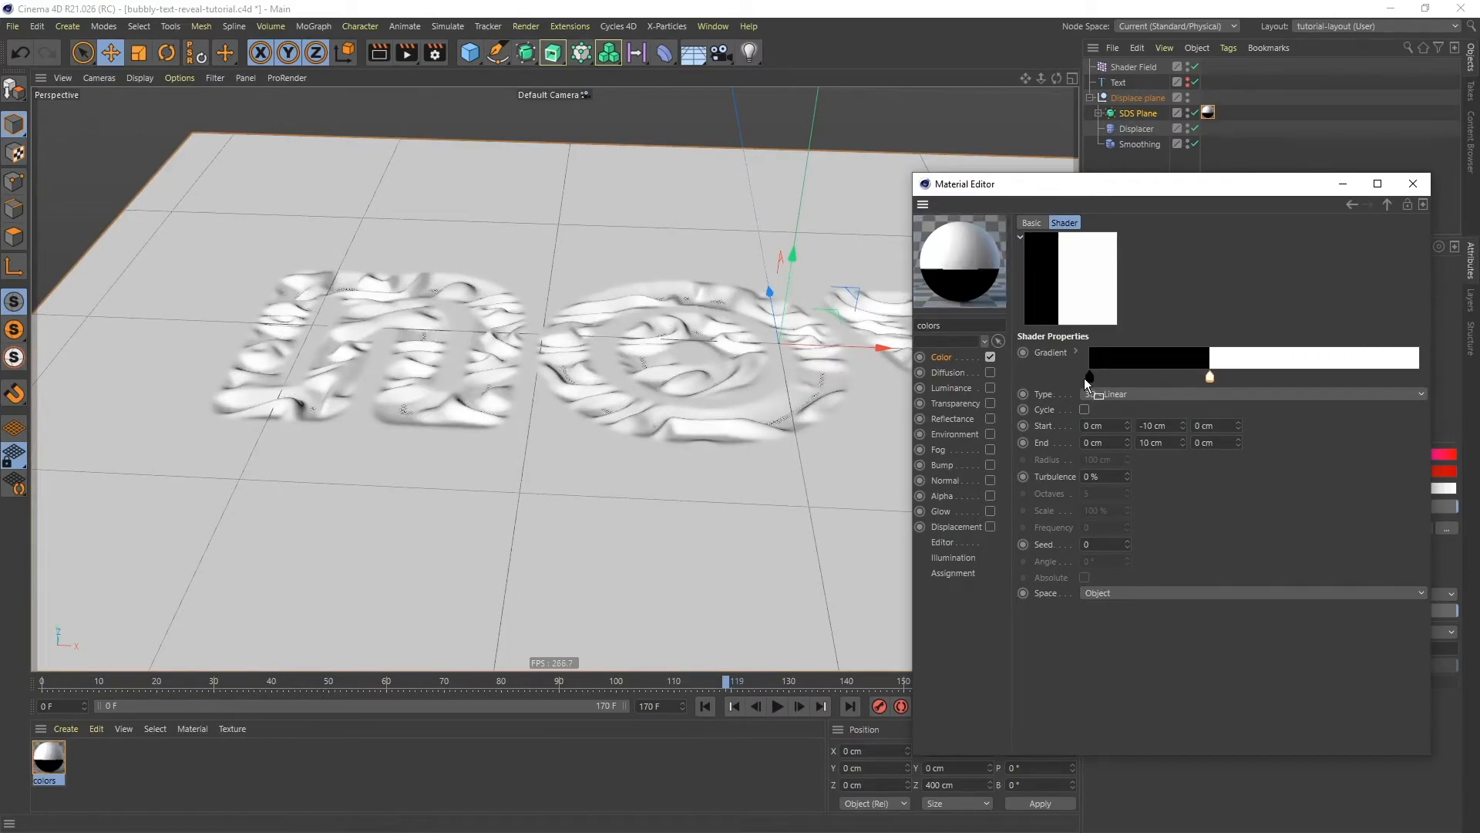
pyautogui.moveTo(1088, 377); pyautogui.dragTo(1227, 378)
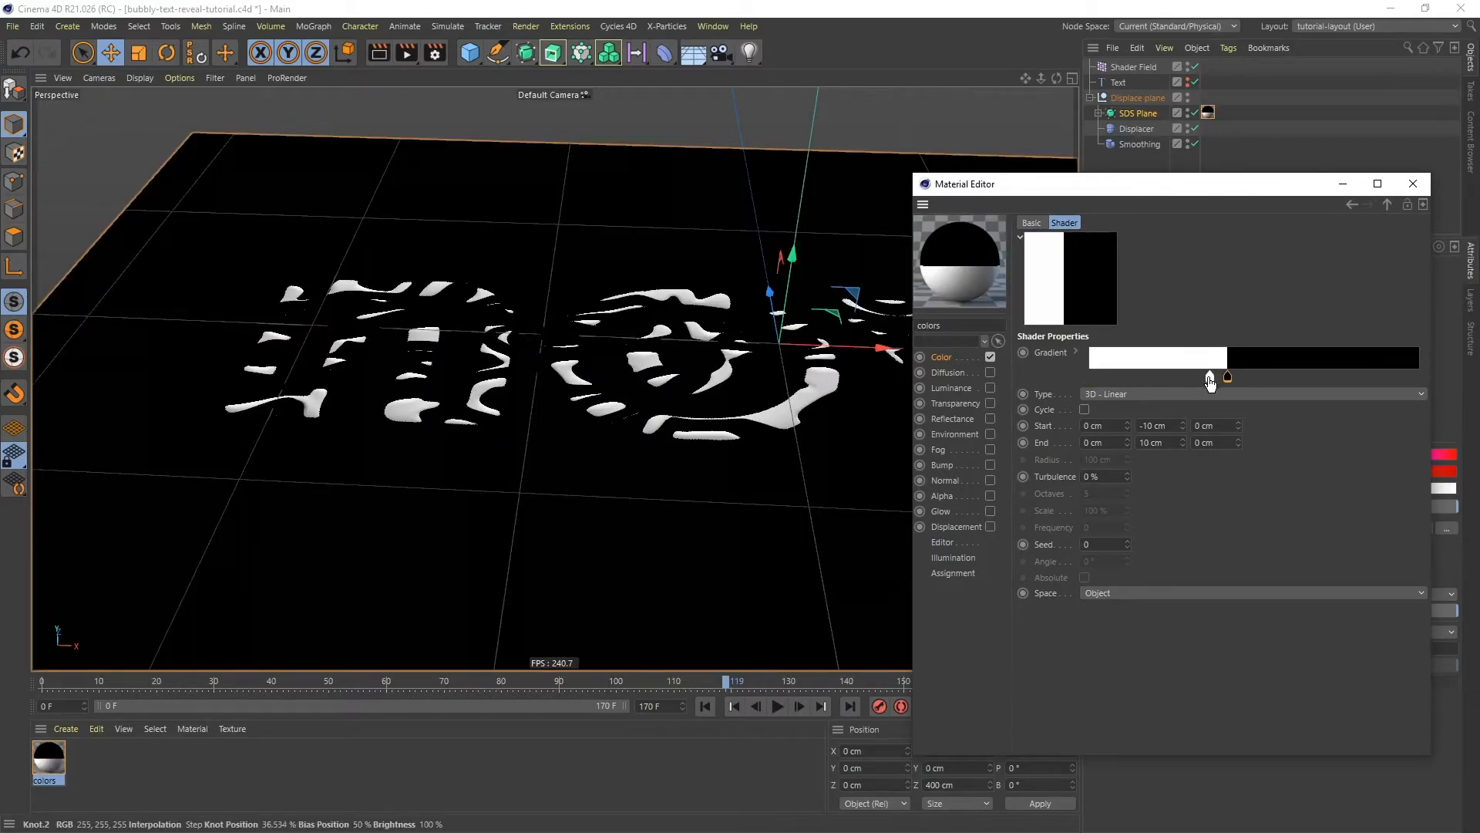
pyautogui.keyDown('ctrl'); pyautogui.moveTo(1210, 381); pyautogui.dragTo(1278, 378); pyautogui.keyUp('ctrl')
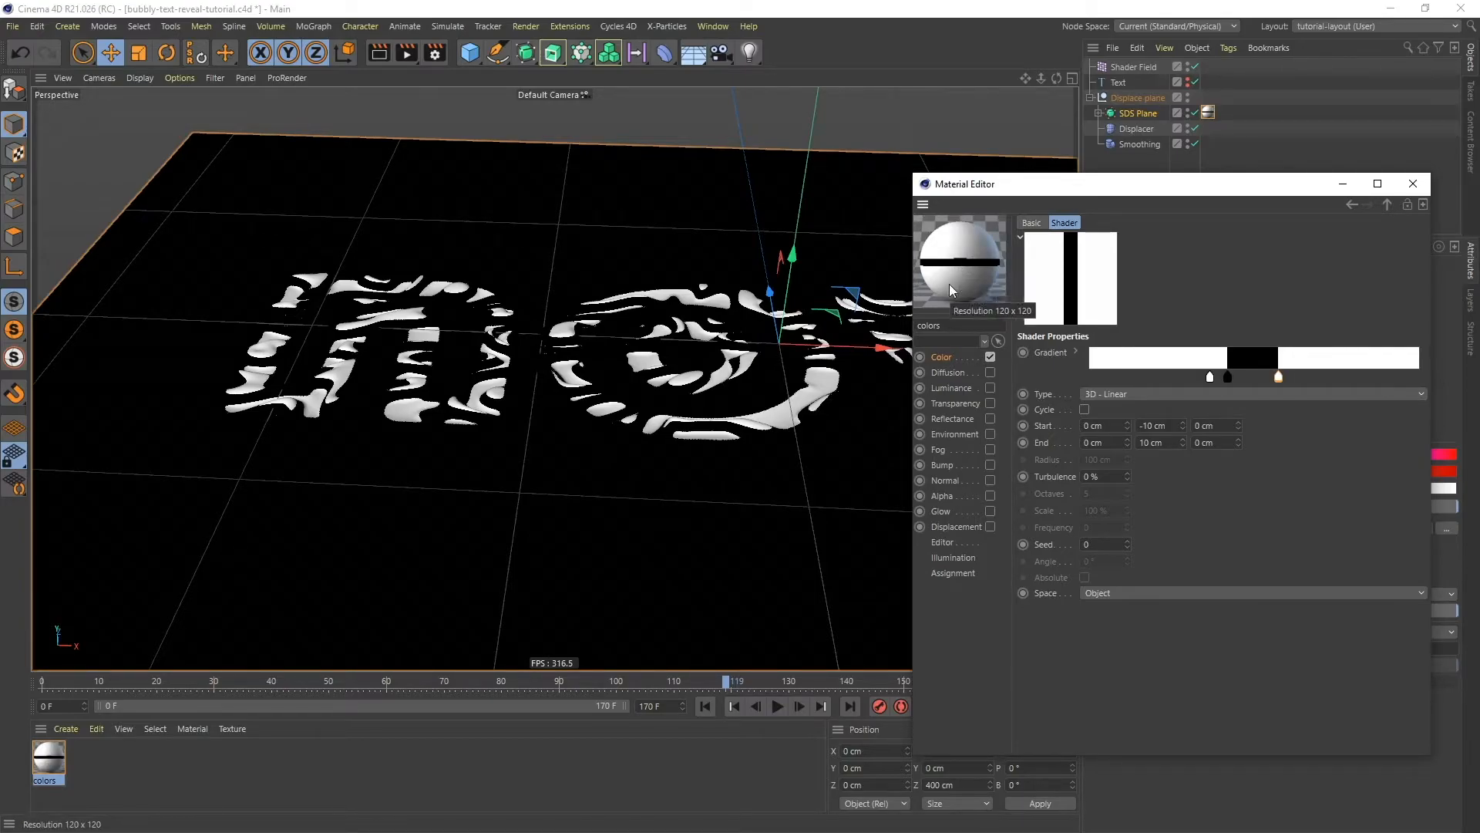
# - Move the first white knot nearer the gradient's start and shift the black knot to about 51.3%
pyautogui.click(621, 409)
pyautogui.scroll(5, 661, 383)
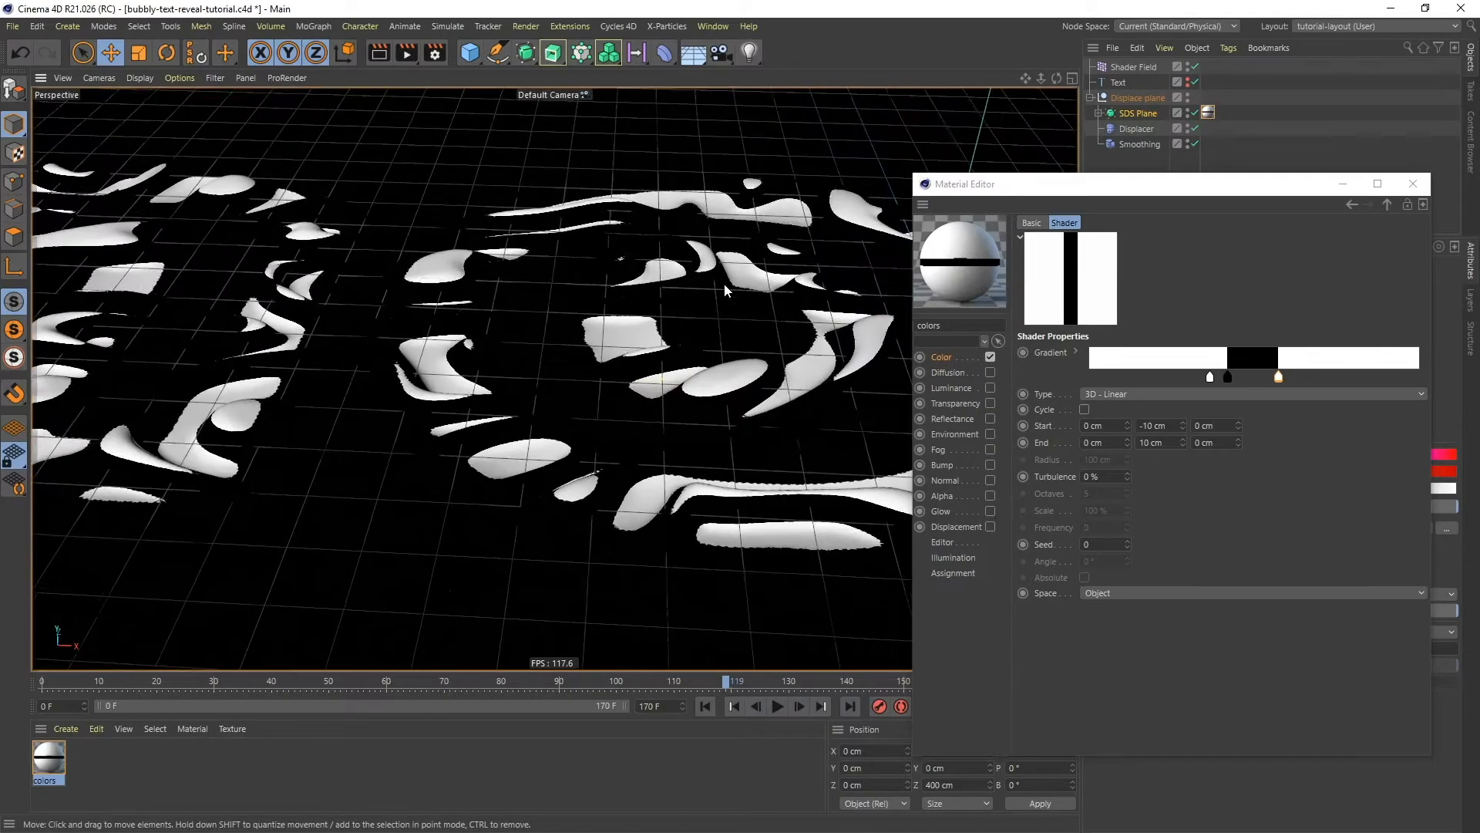
pyautogui.scroll(3, 668, 392)
pyautogui.scroll(4, 669, 391)
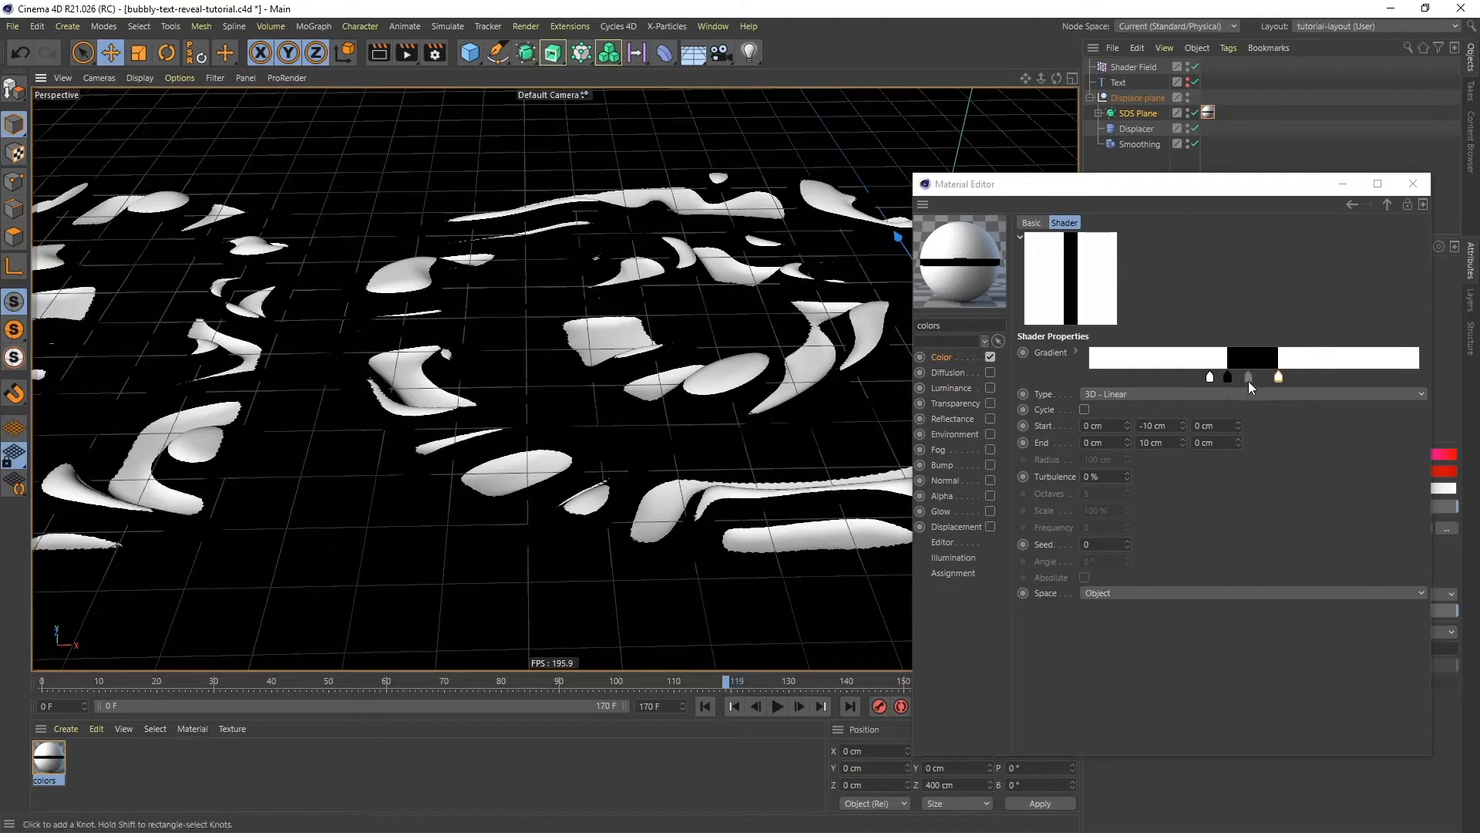
pyautogui.moveTo(1208, 376); pyautogui.dragTo(1168, 378)
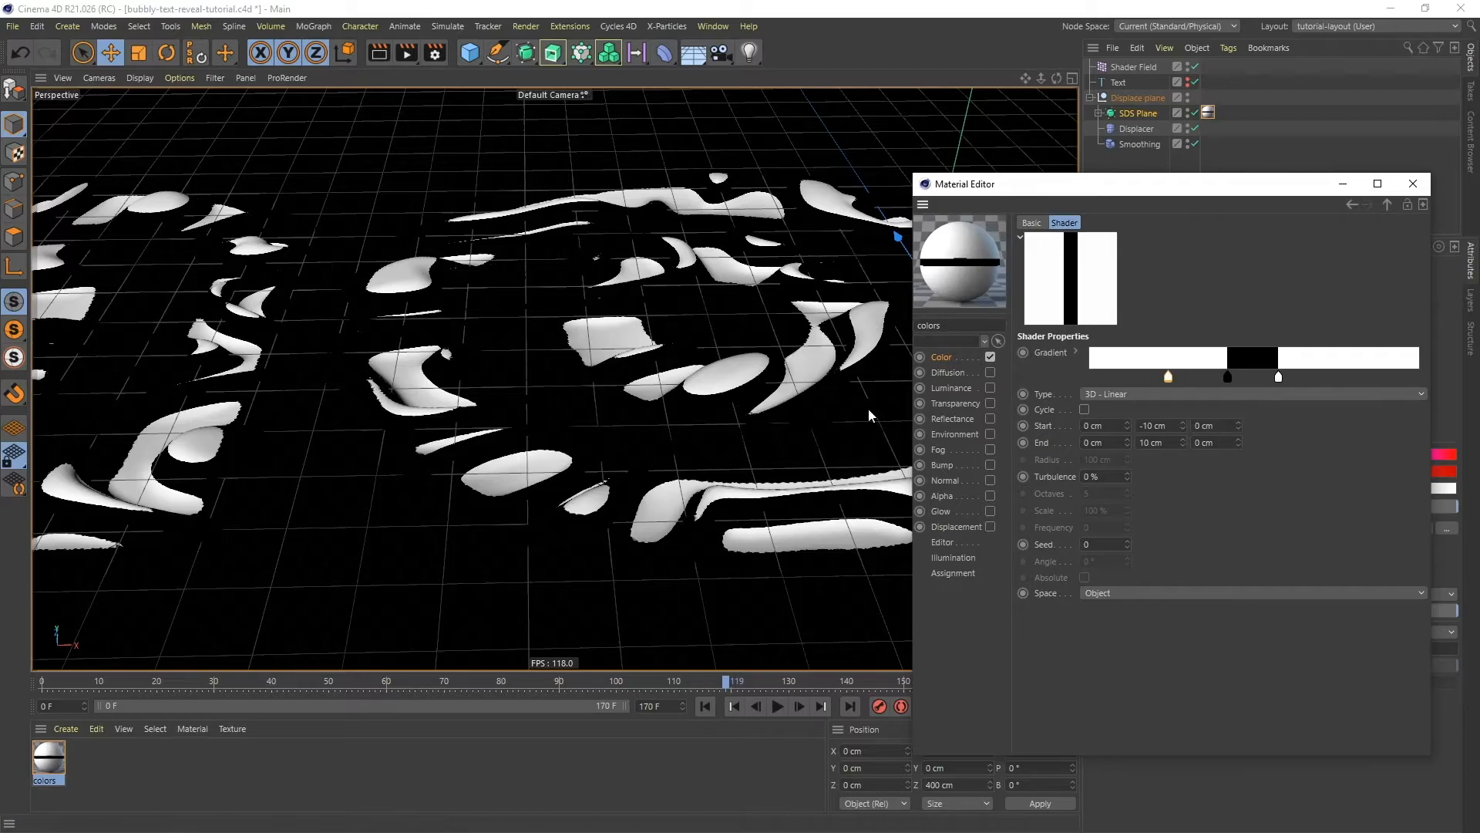
pyautogui.keyDown('alt'); pyautogui.moveTo(697, 406); pyautogui.dragTo(664, 414); pyautogui.keyUp('alt')
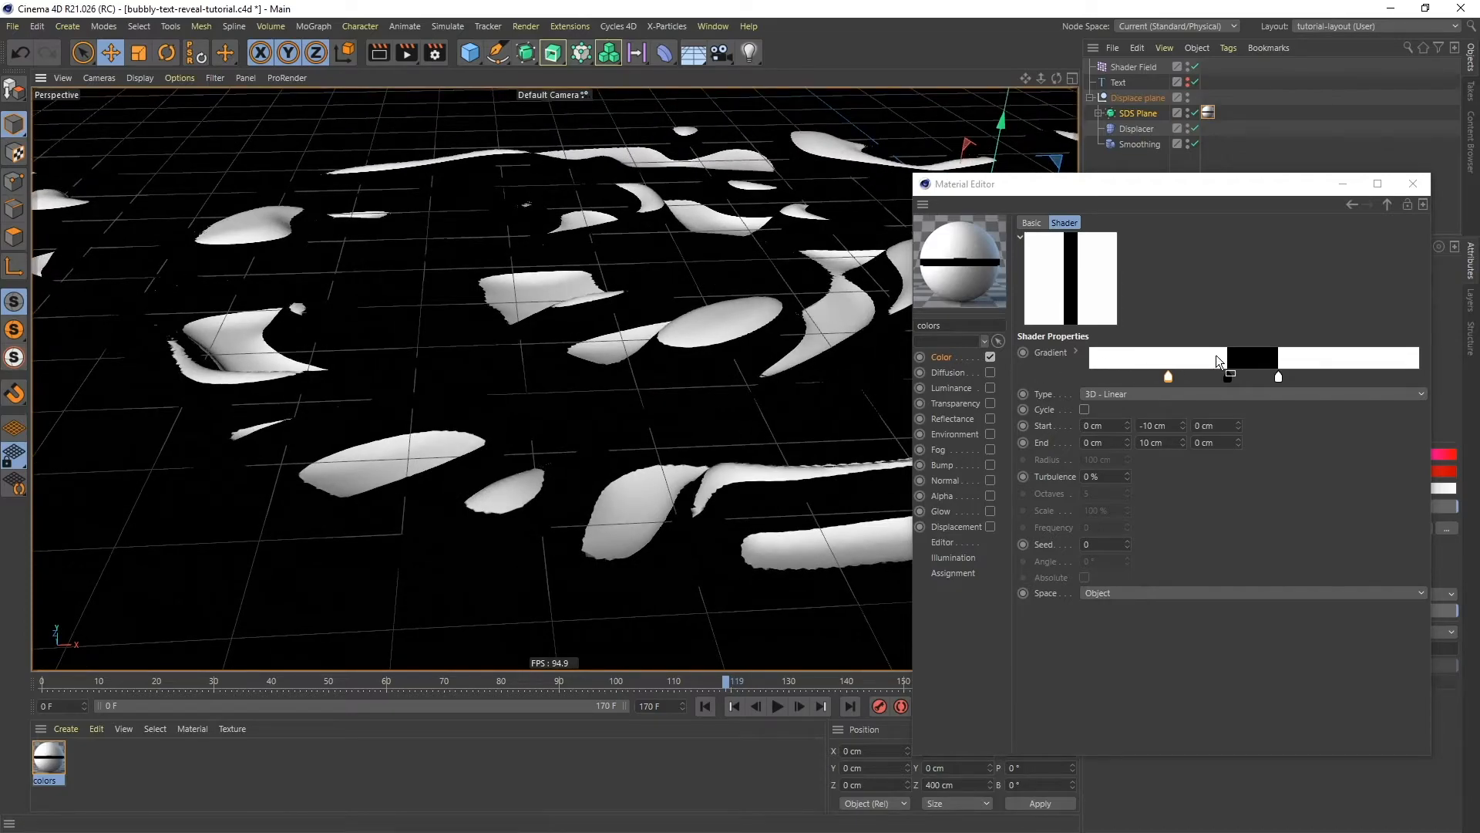
pyautogui.moveTo(1228, 376); pyautogui.dragTo(1262, 381)
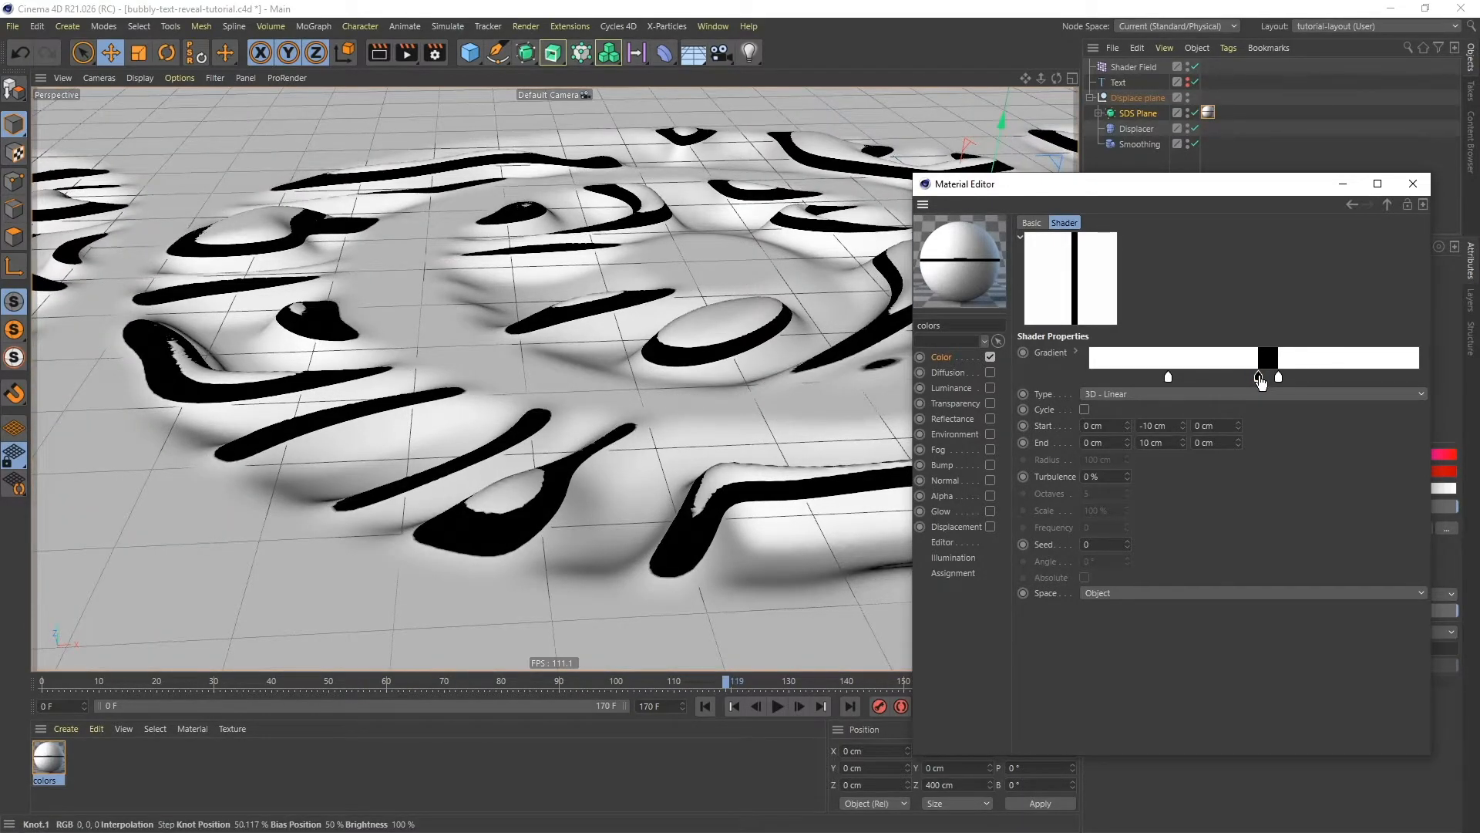
pyautogui.scroll(-3, 678, 411)
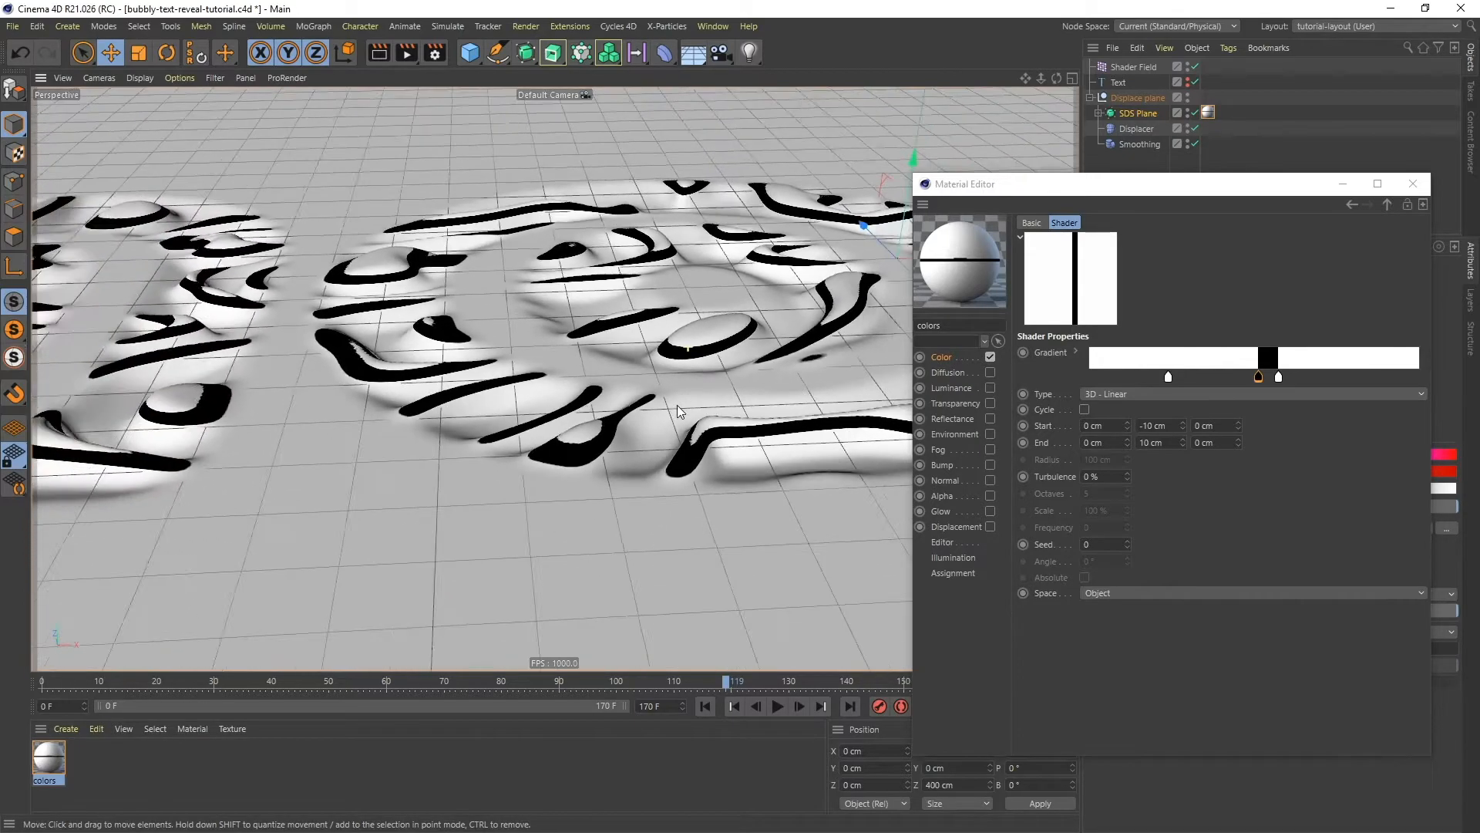
pyautogui.scroll(-2, 678, 411)
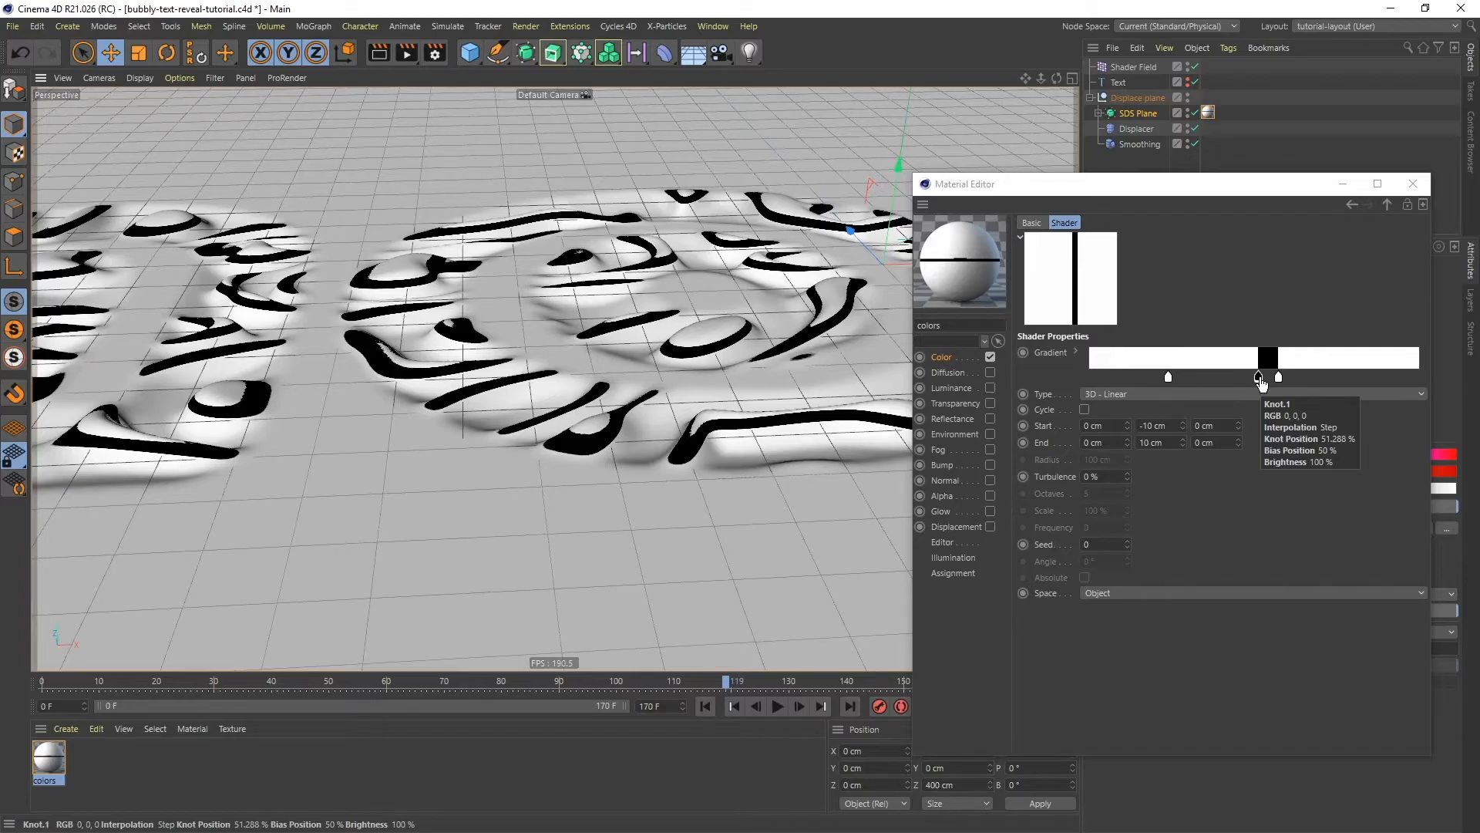
# - Duplicate the black knot to about 62%, move the last white knot beyond it, and color the copy orange with H 26°, S 77%, V 90%
pyautogui.click(1259, 378)
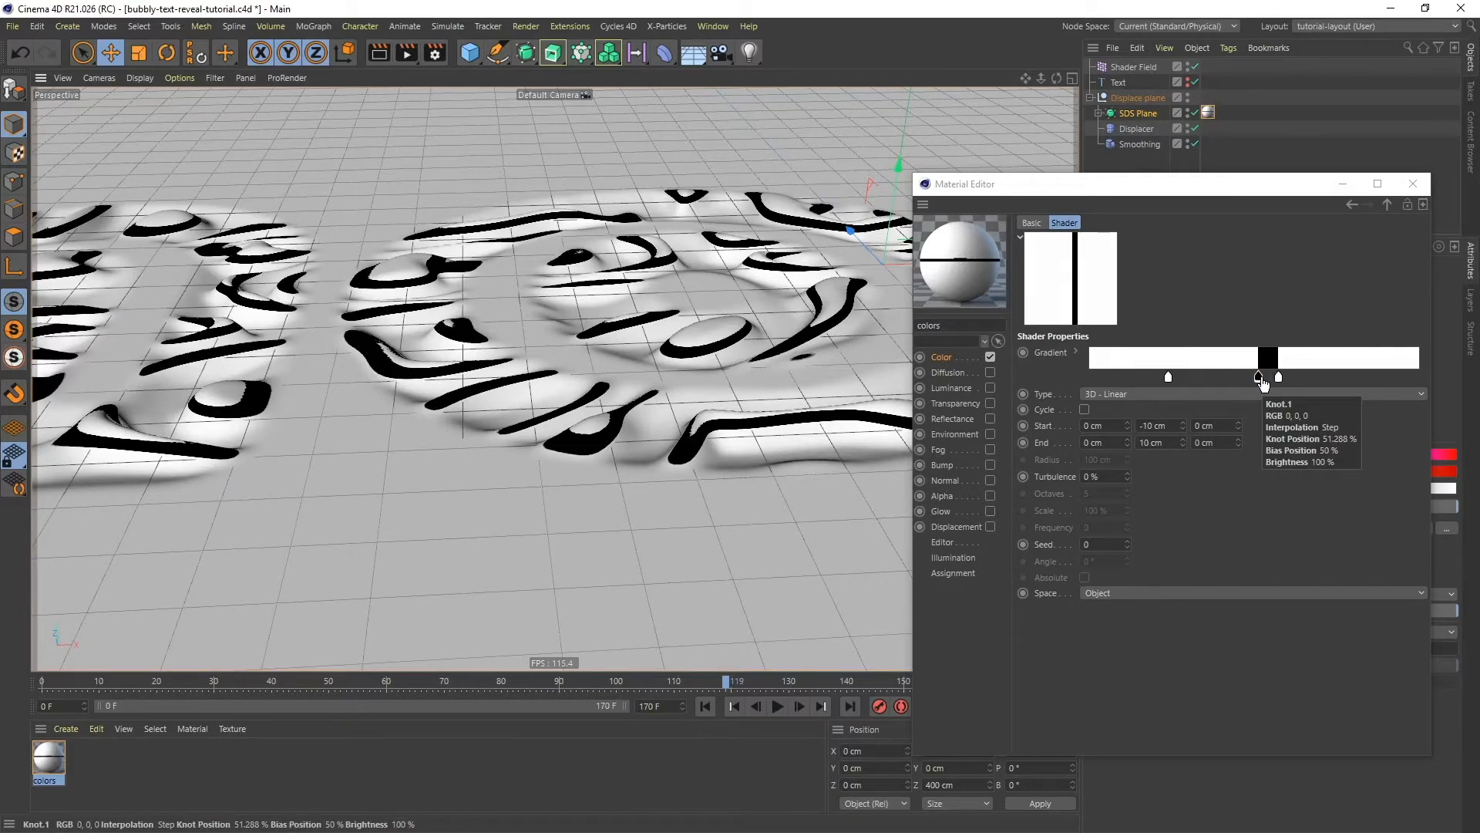
pyautogui.moveTo(1279, 377)
pyautogui.mouseDown()
pyautogui.moveTo(1326, 383)
pyautogui.moveTo(1268, 379)
pyautogui.moveTo(1295, 380)
pyautogui.mouseUp()
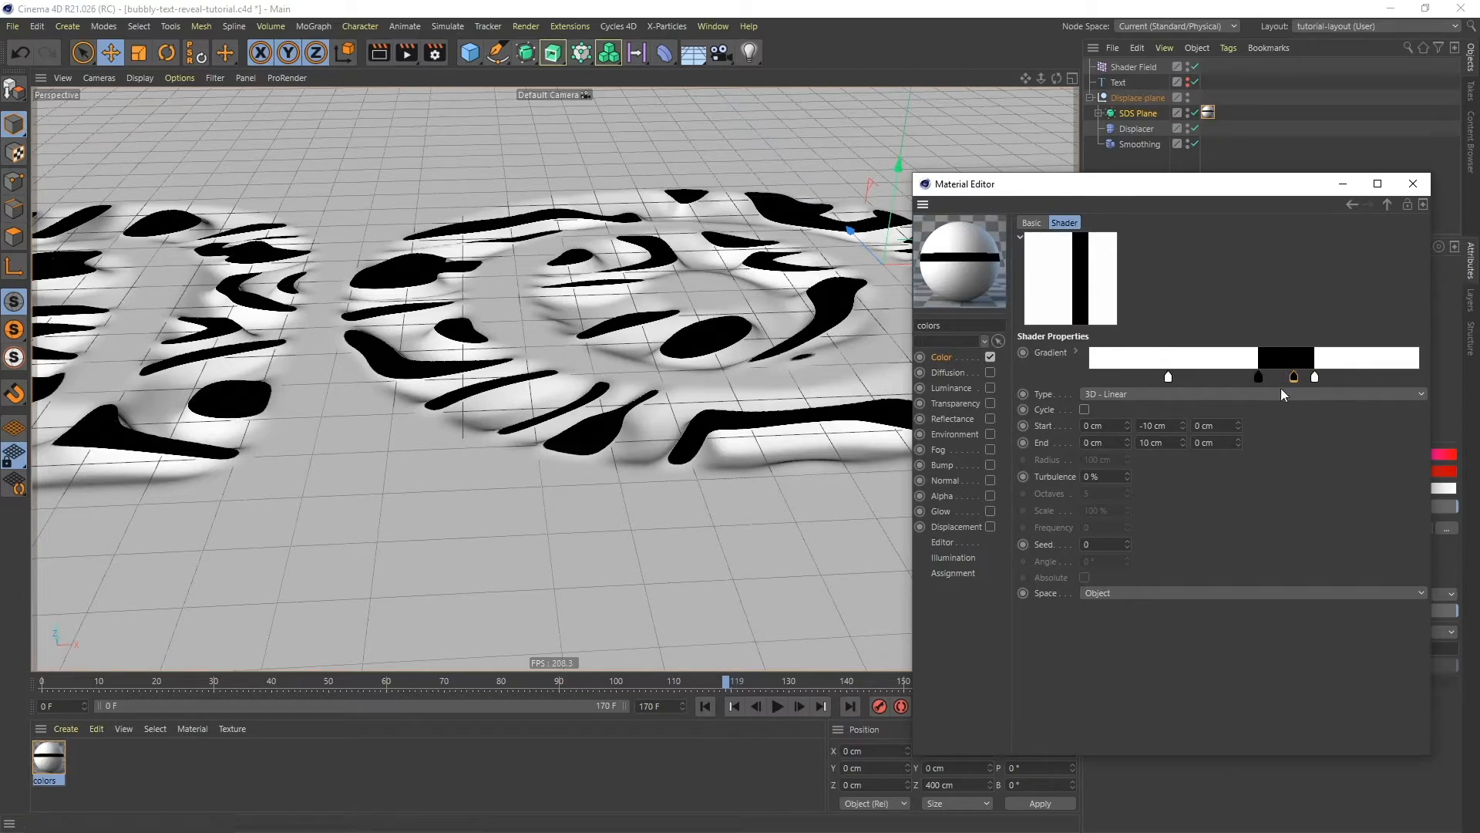
pyautogui.click(1076, 353)
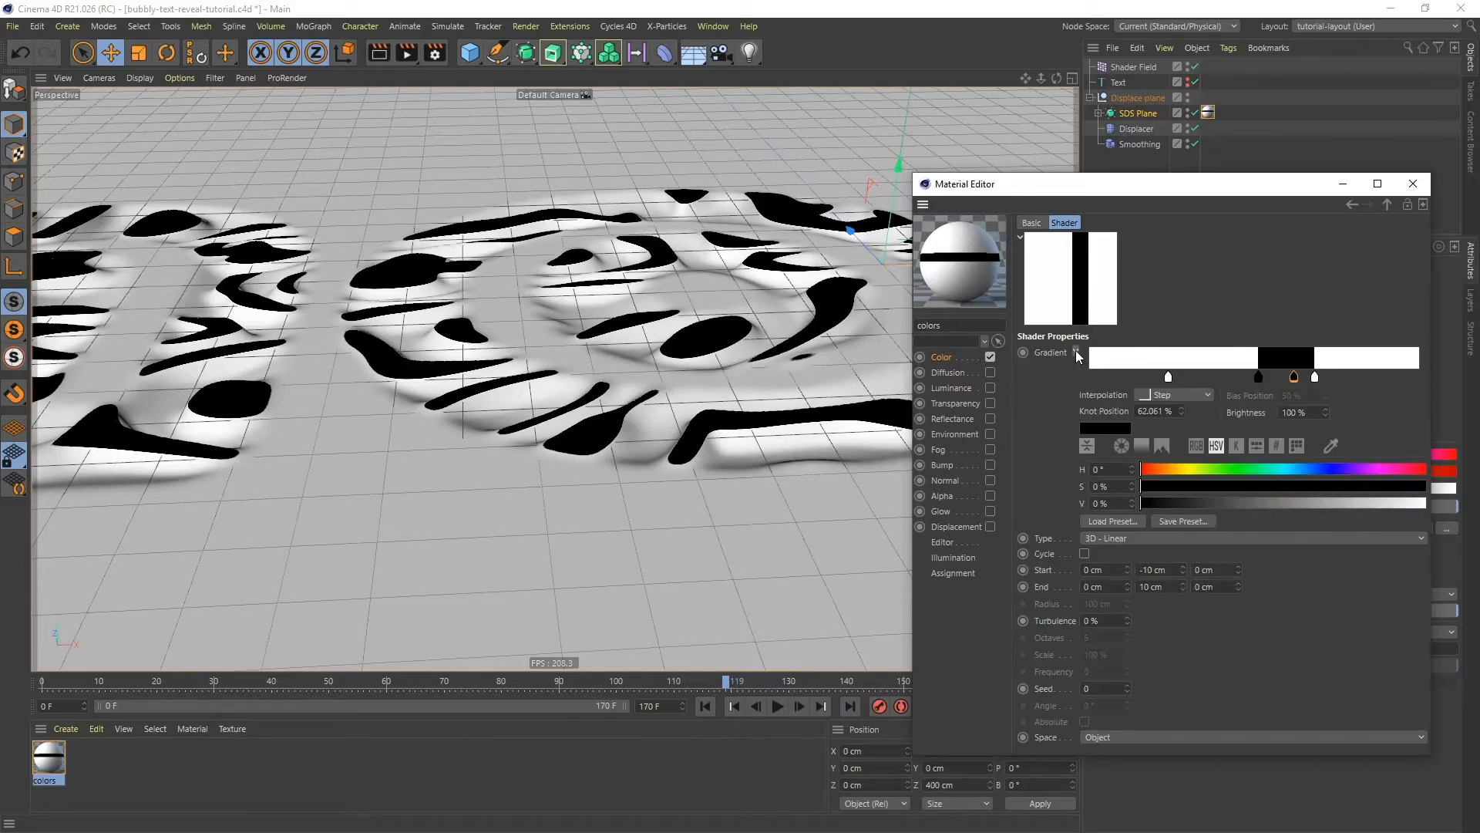
pyautogui.click(1164, 469)
pyautogui.click(1391, 486)
pyautogui.click(1391, 503)
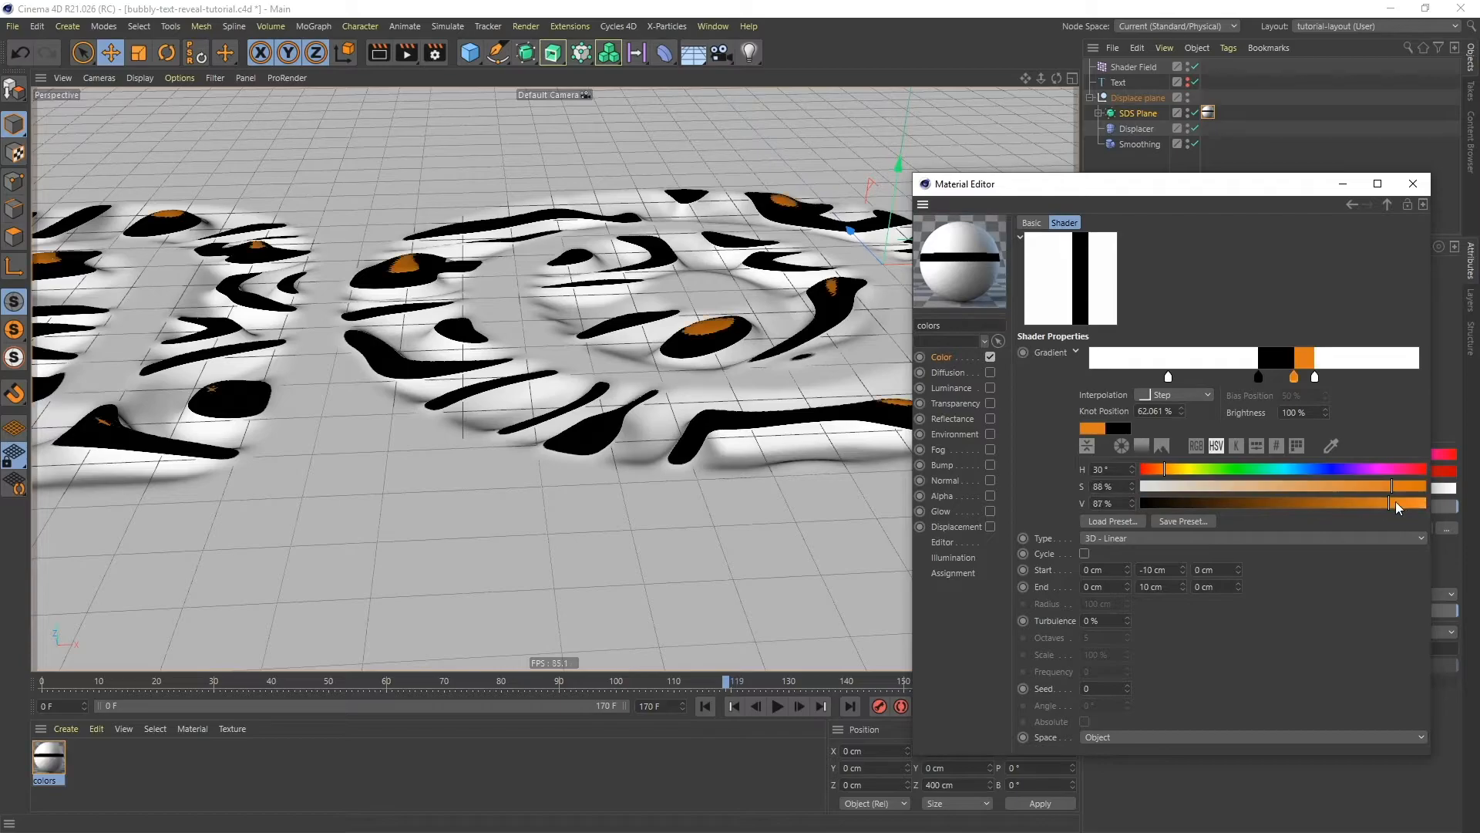
pyautogui.moveTo(1398, 501); pyautogui.dragTo(1397, 501)
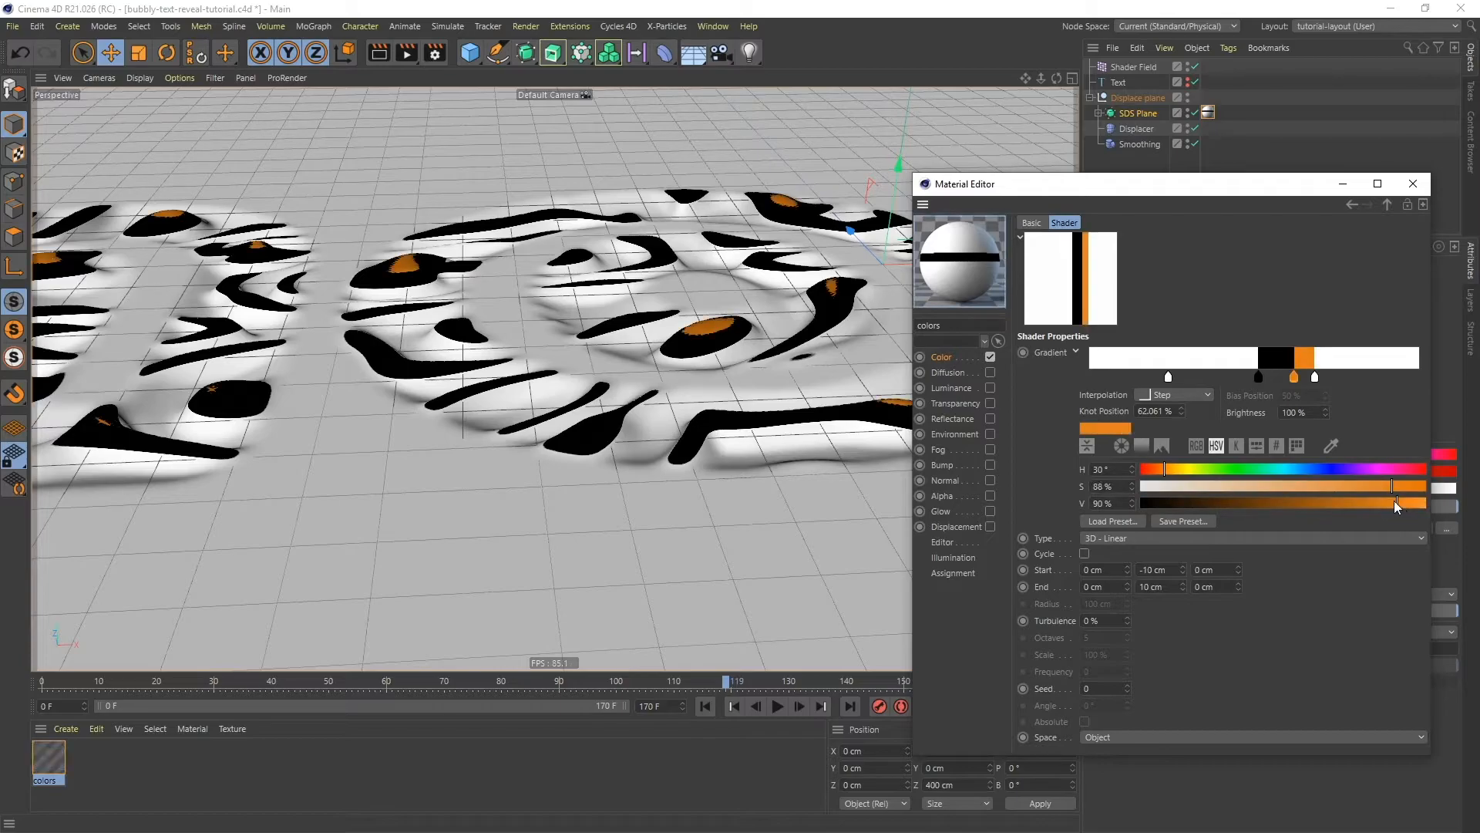
pyautogui.click(1162, 468)
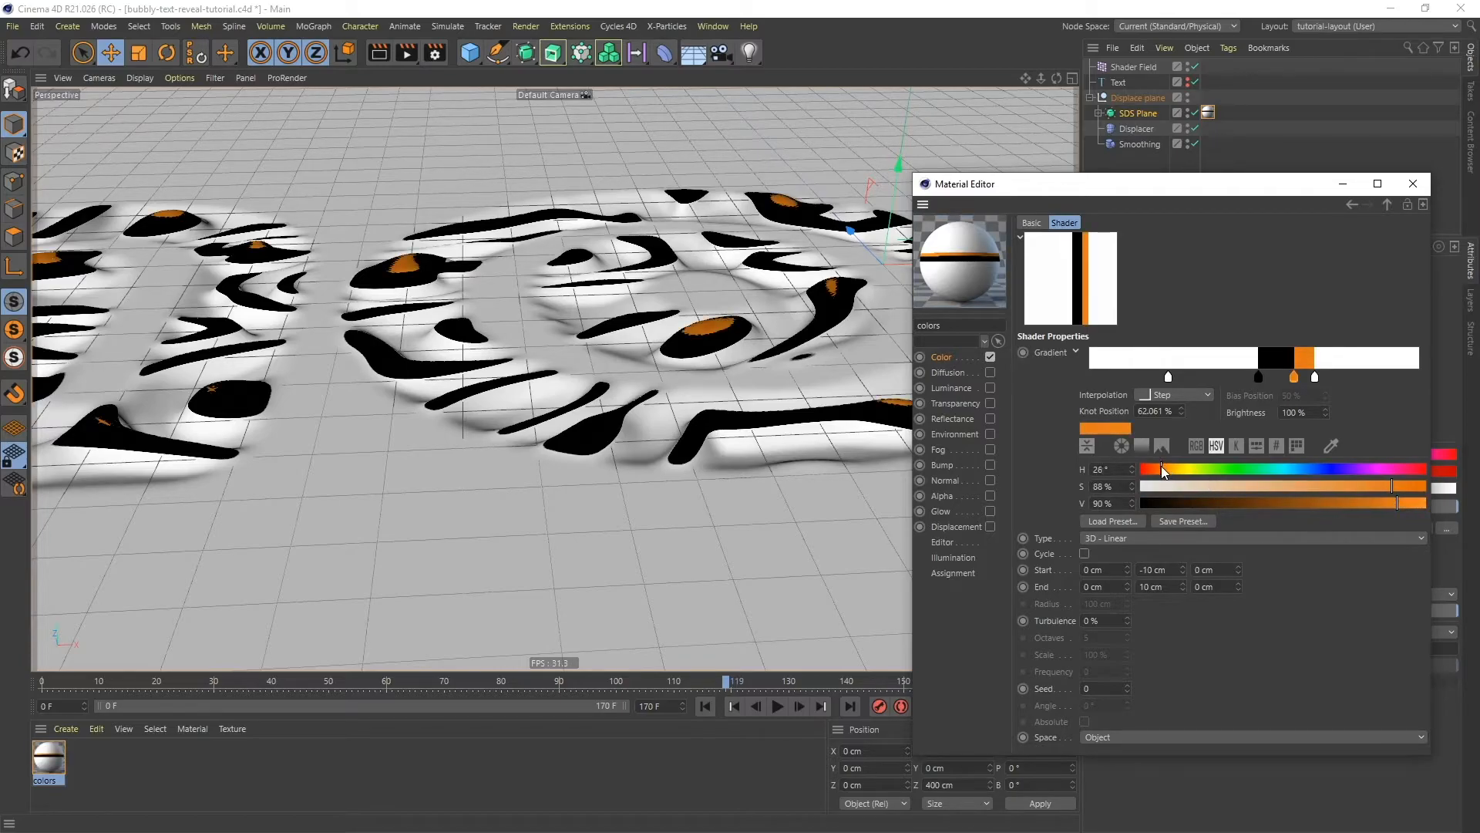
pyautogui.moveTo(1384, 488); pyautogui.dragTo(1362, 486)
# - Move the orange knot to about 59.5%, duplicate it to about 58.1% and color the copy purple with hue 289°
pyautogui.moveTo(1298, 386); pyautogui.dragTo(1289, 384)
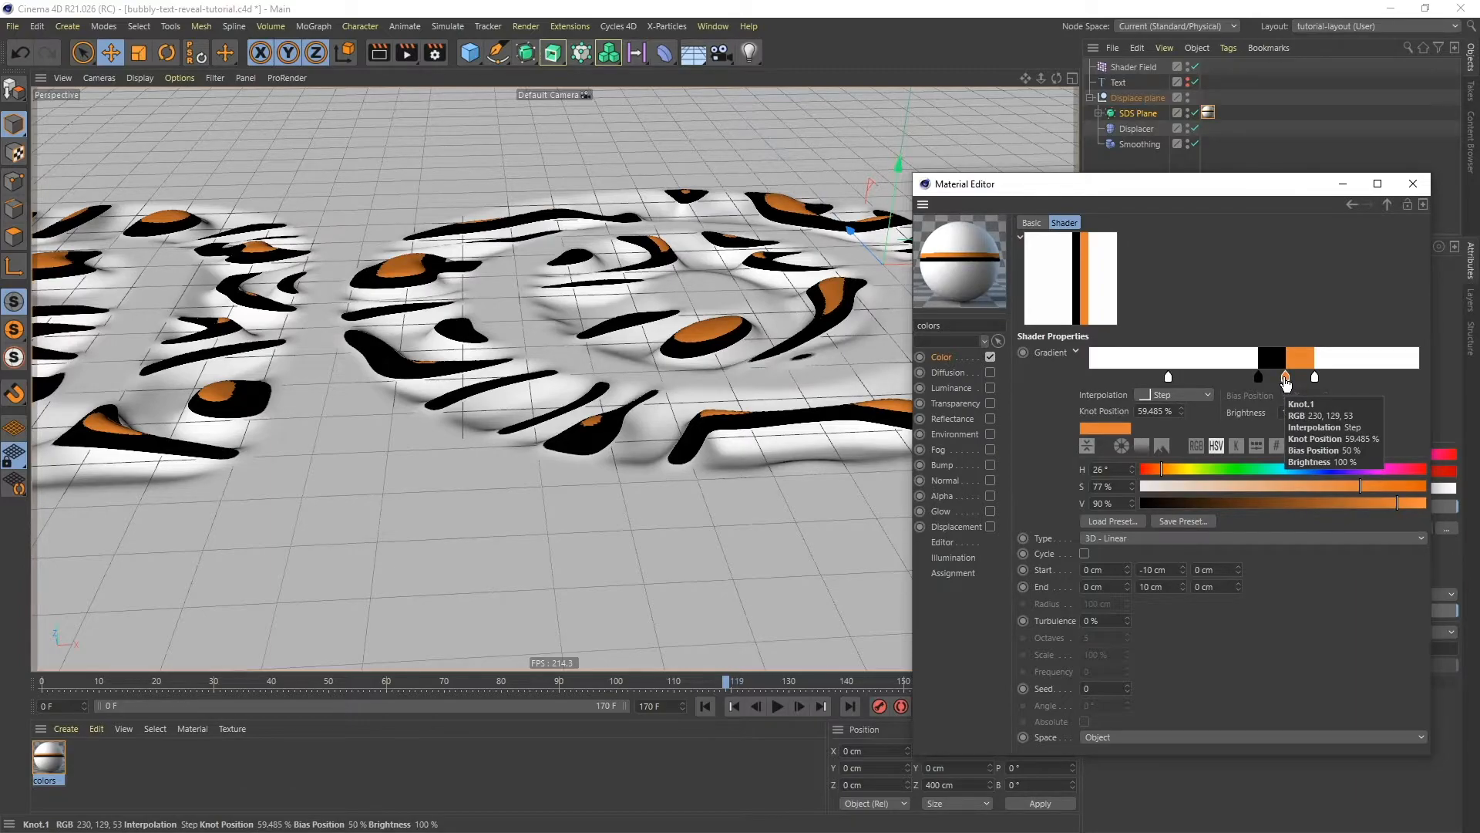
pyautogui.moveTo(1285, 381); pyautogui.dragTo(1281, 381)
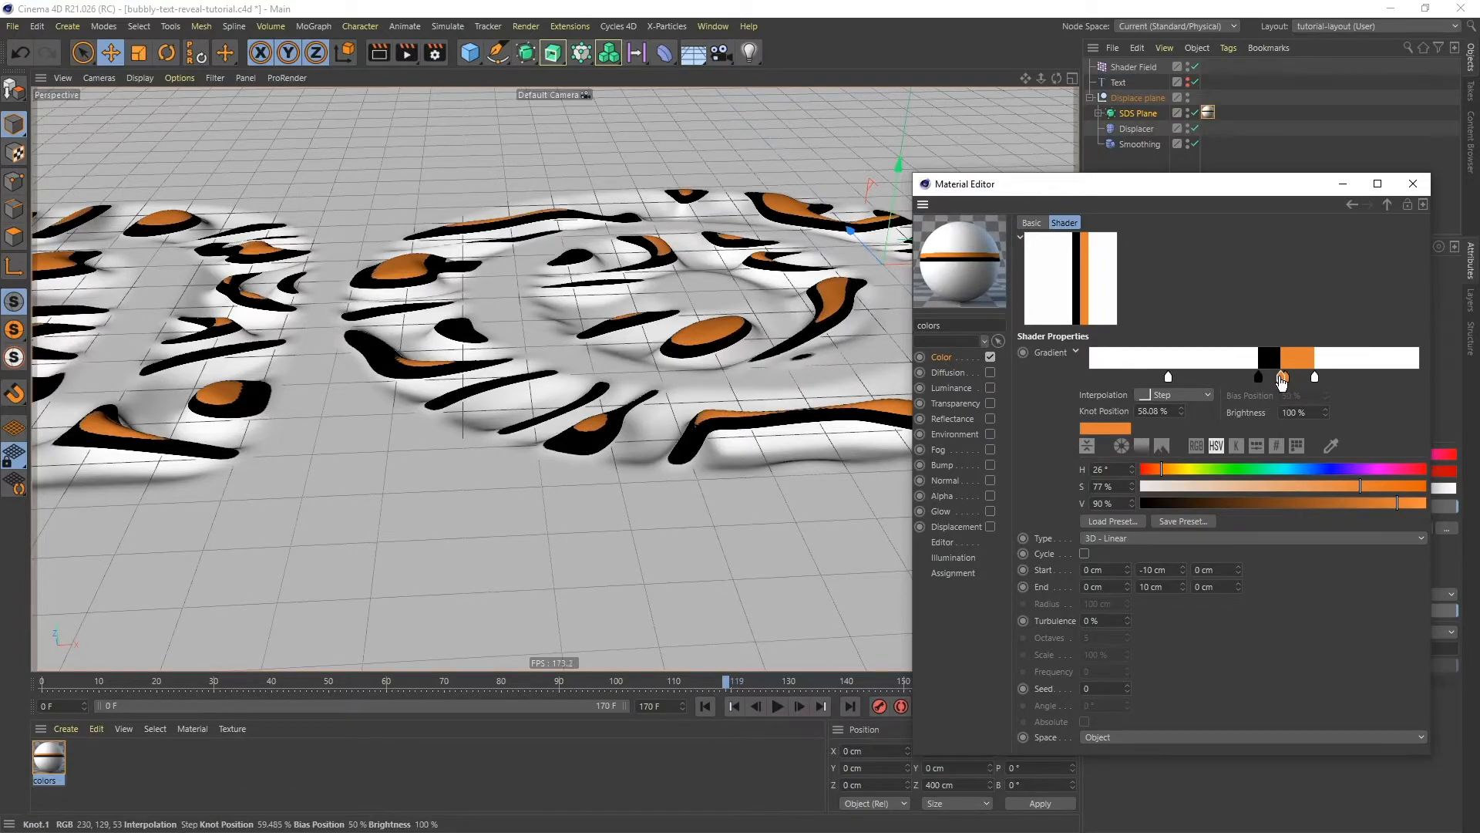
pyautogui.click(1371, 469)
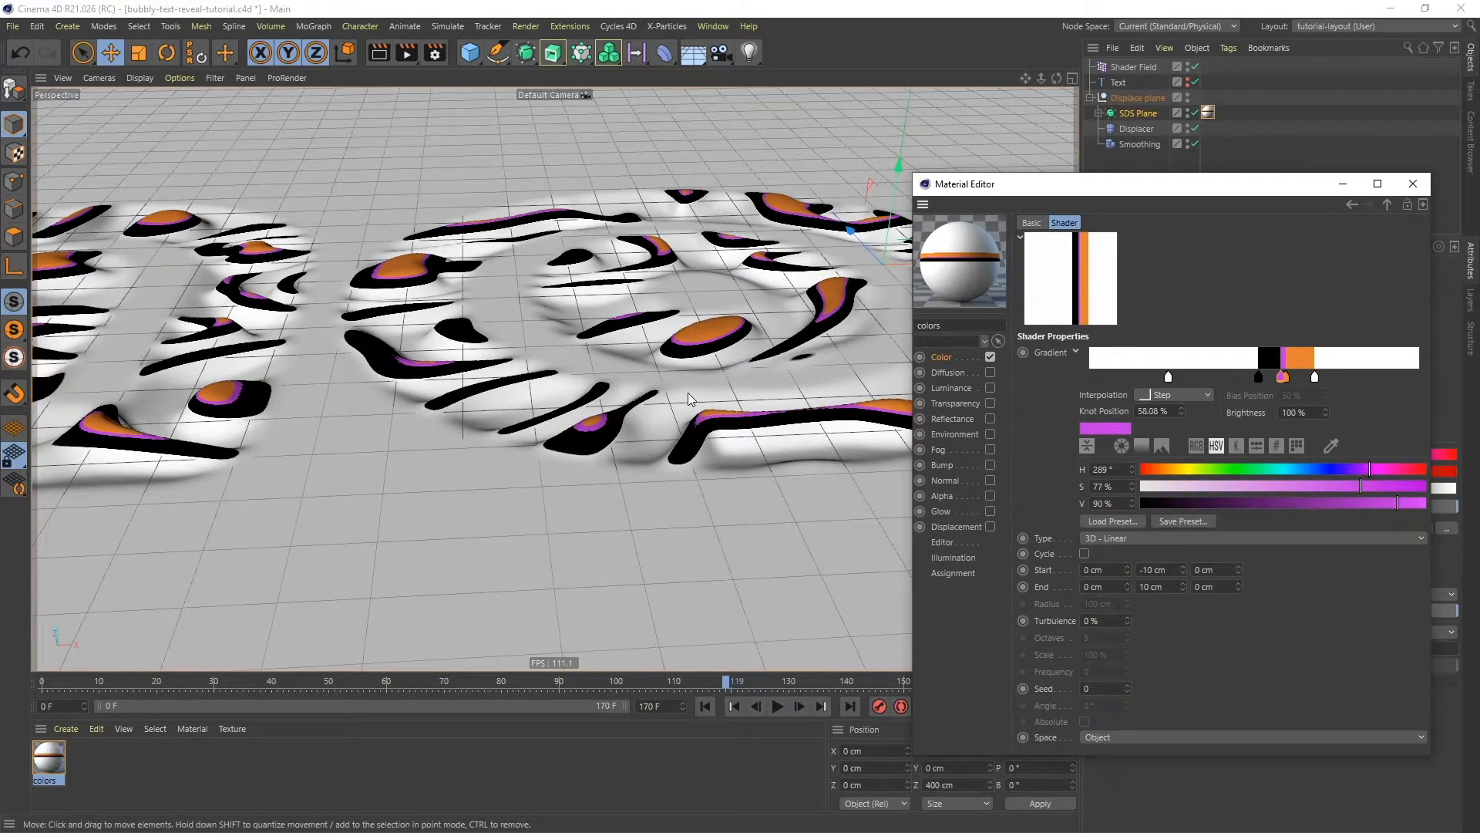
# - Copy the black knot to the low end of the gradient and place a white knot at about 48% to form a thin white band
pyautogui.scroll(3, 685, 359)
pyautogui.scroll(-6, 686, 359)
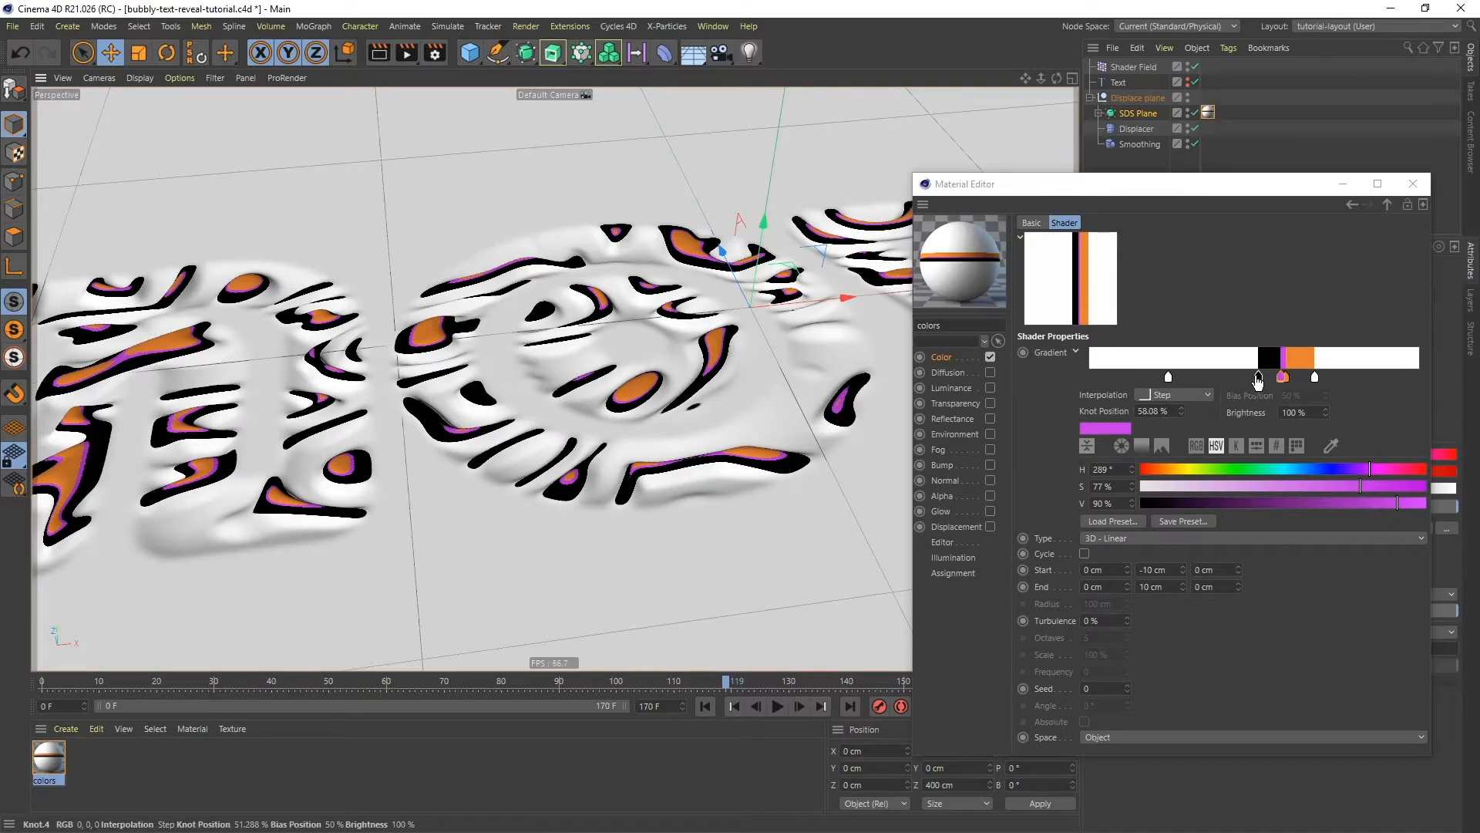
pyautogui.moveTo(1259, 377)
pyautogui.keyDown('ctrl'); pyautogui.mouseDown()
pyautogui.moveTo(1185, 378)
pyautogui.moveTo(1248, 377)
pyautogui.mouseUp(); pyautogui.keyUp('ctrl')
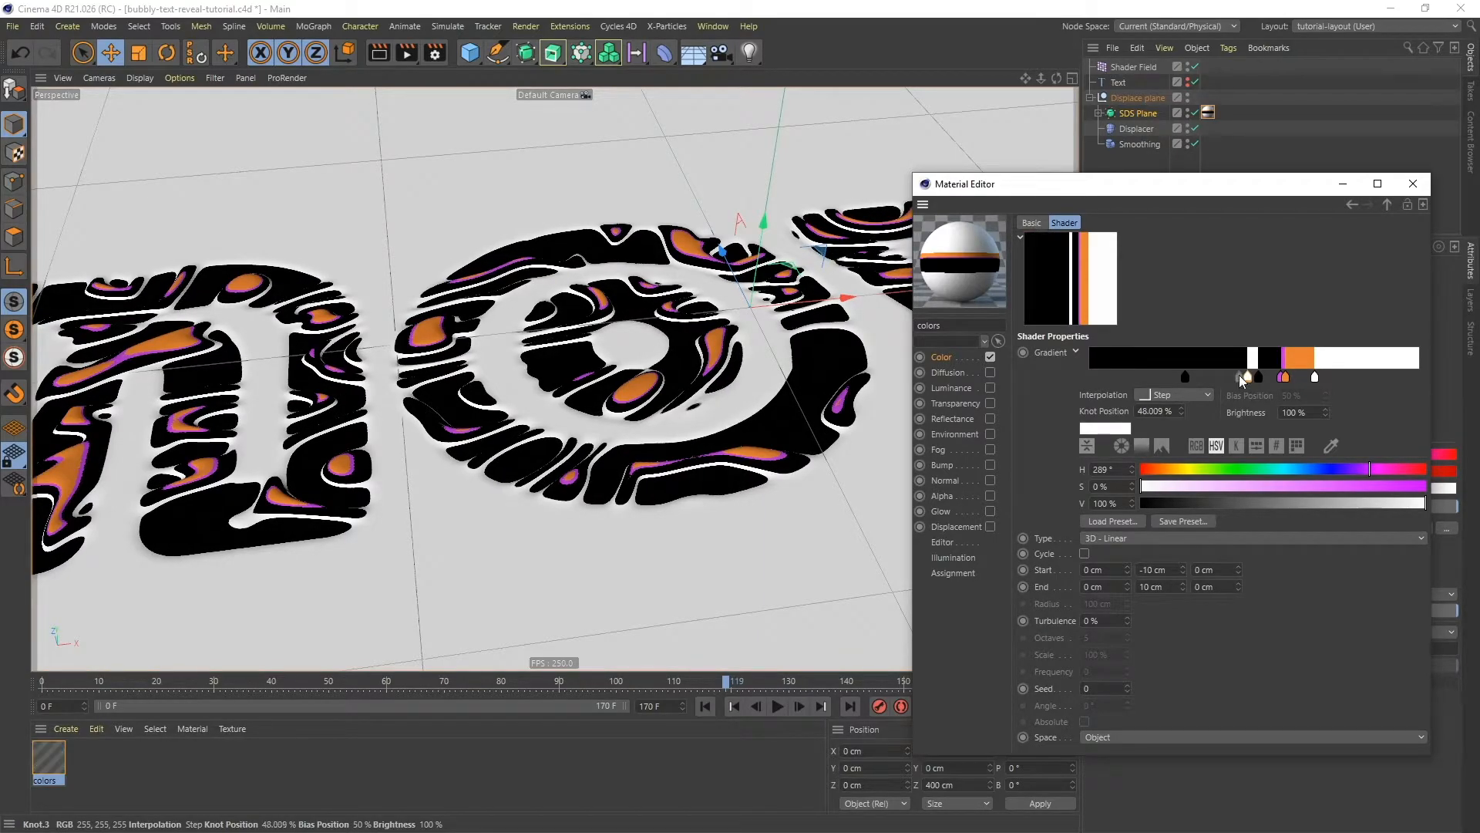
# - Duplicate the lowest black knot to about 31.6% and color the copy orange with H 31°, S 86%, V 95%
pyautogui.keyDown('alt'); pyautogui.moveTo(663, 400); pyautogui.dragTo(640, 478); pyautogui.keyUp('alt')
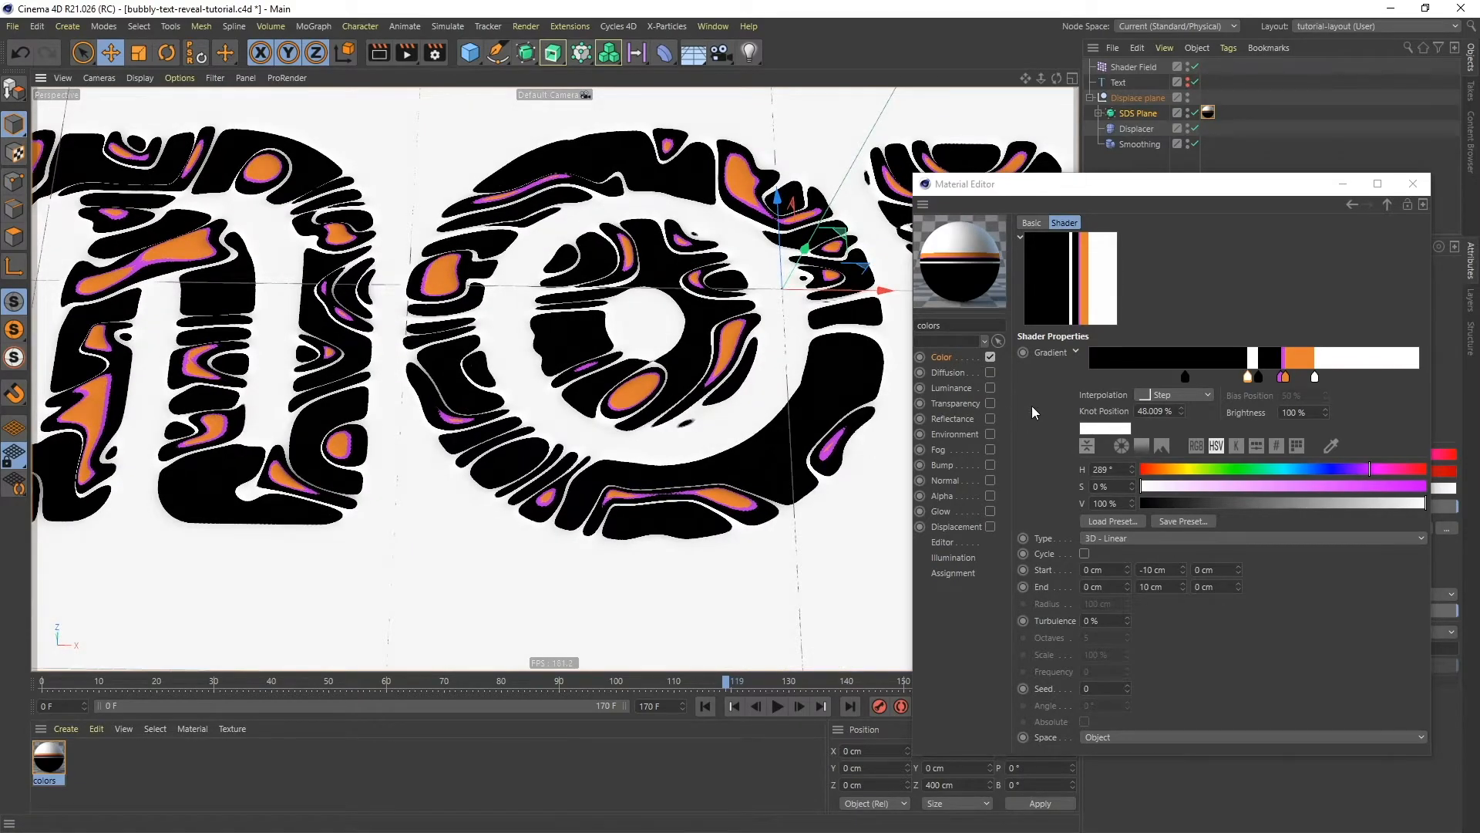
pyautogui.moveTo(1188, 379); pyautogui.dragTo(1195, 380)
pyautogui.click(1161, 464)
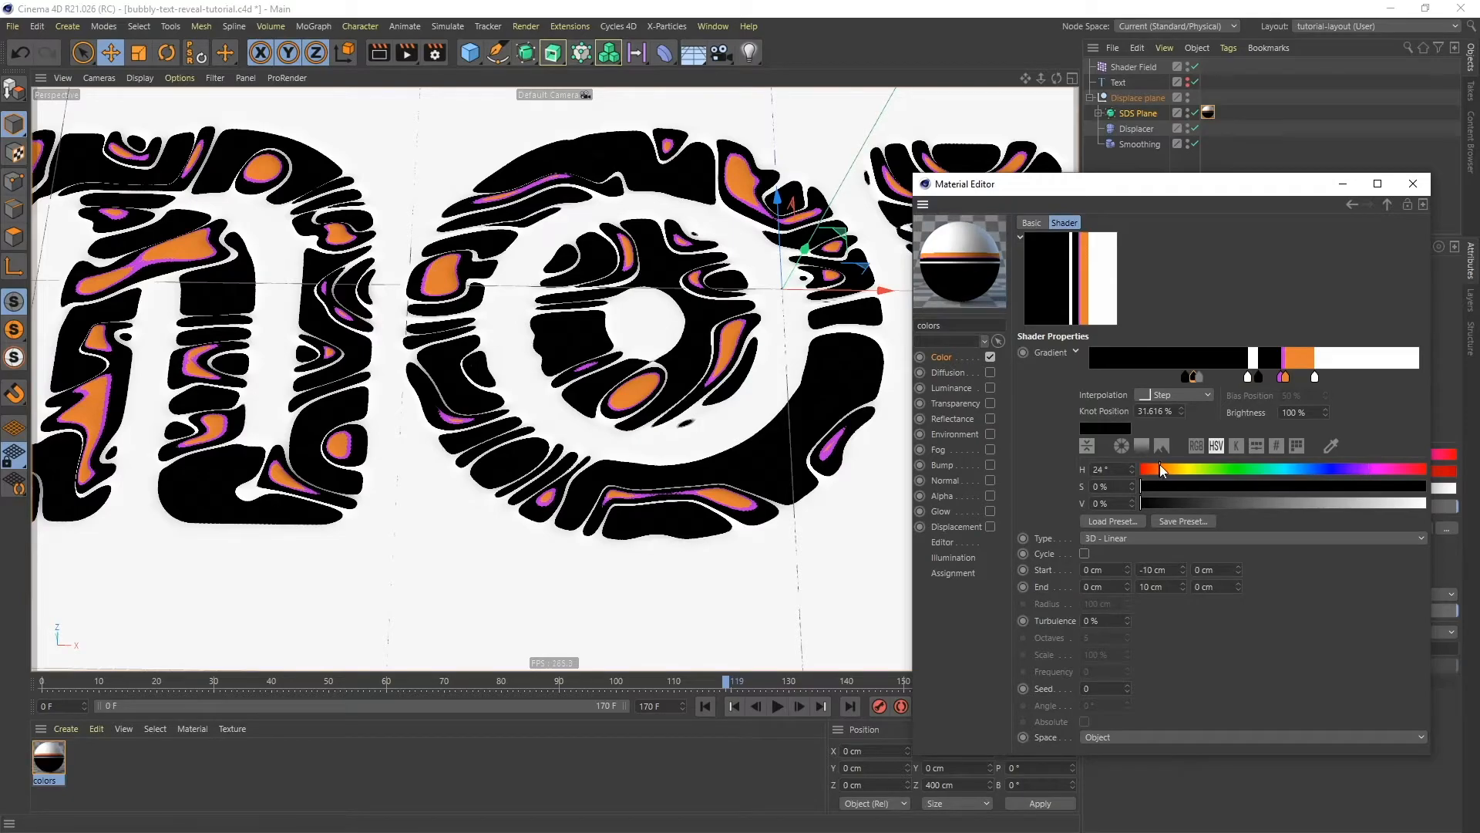
pyautogui.click(1386, 487)
pyautogui.click(1379, 503)
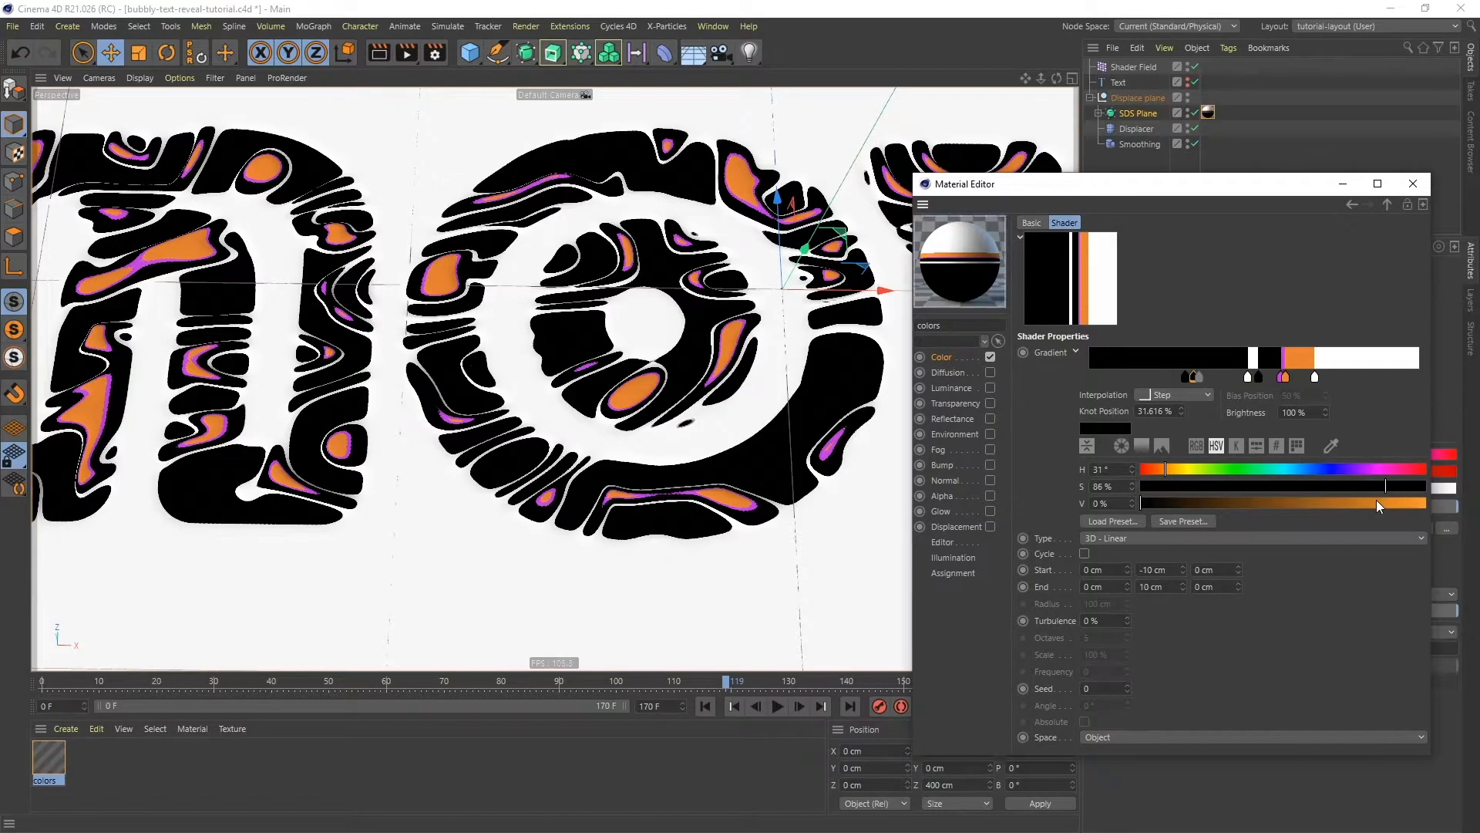
pyautogui.moveTo(1380, 503); pyautogui.dragTo(1413, 503)
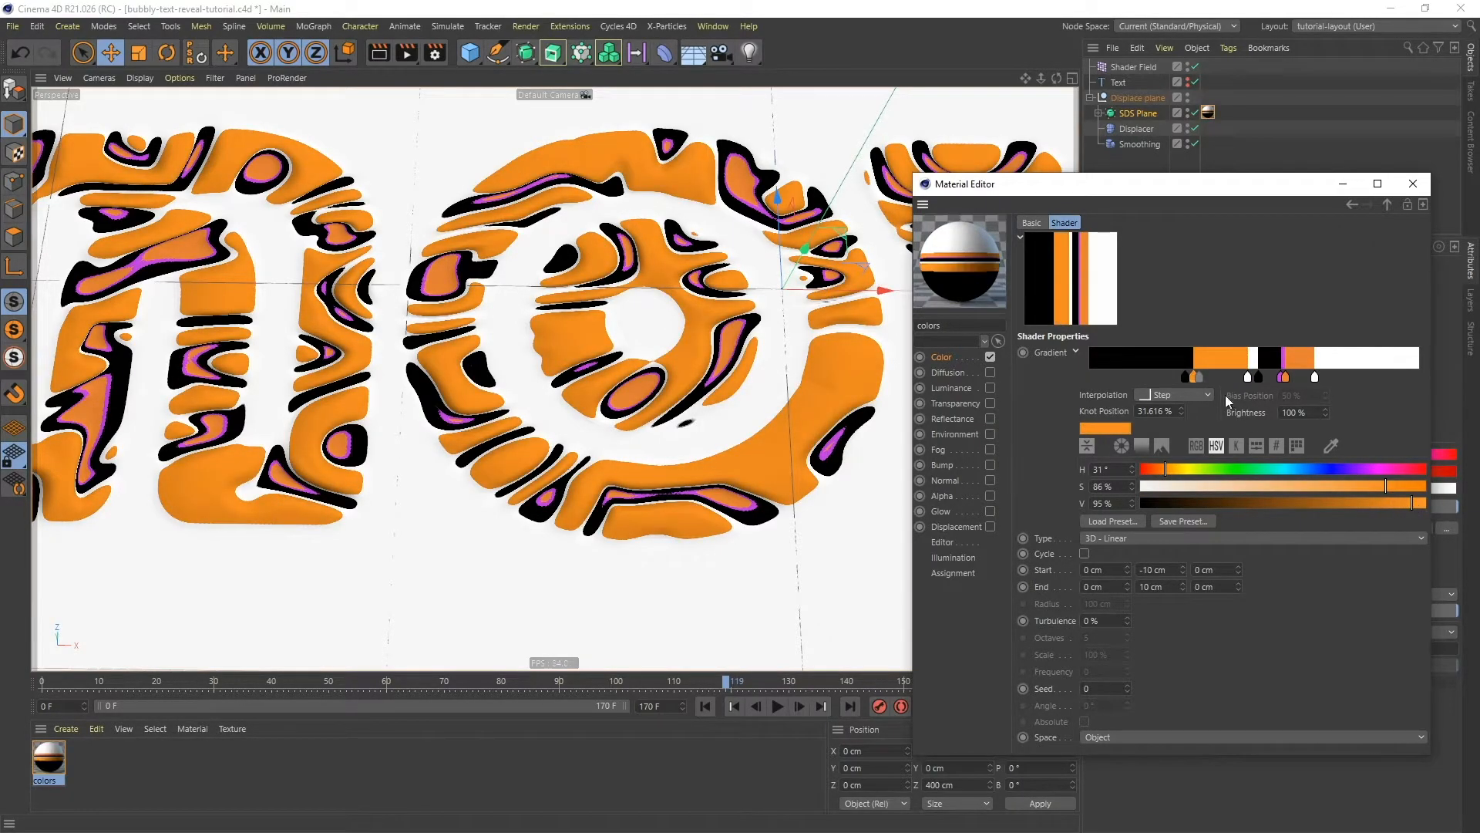
# - Narrow the new orange band using black knot copies, with orange near 40.3% and black near 41%, and copy the purple knot to about 39.3%
pyautogui.moveTo(1186, 378); pyautogui.dragTo(1218, 383)
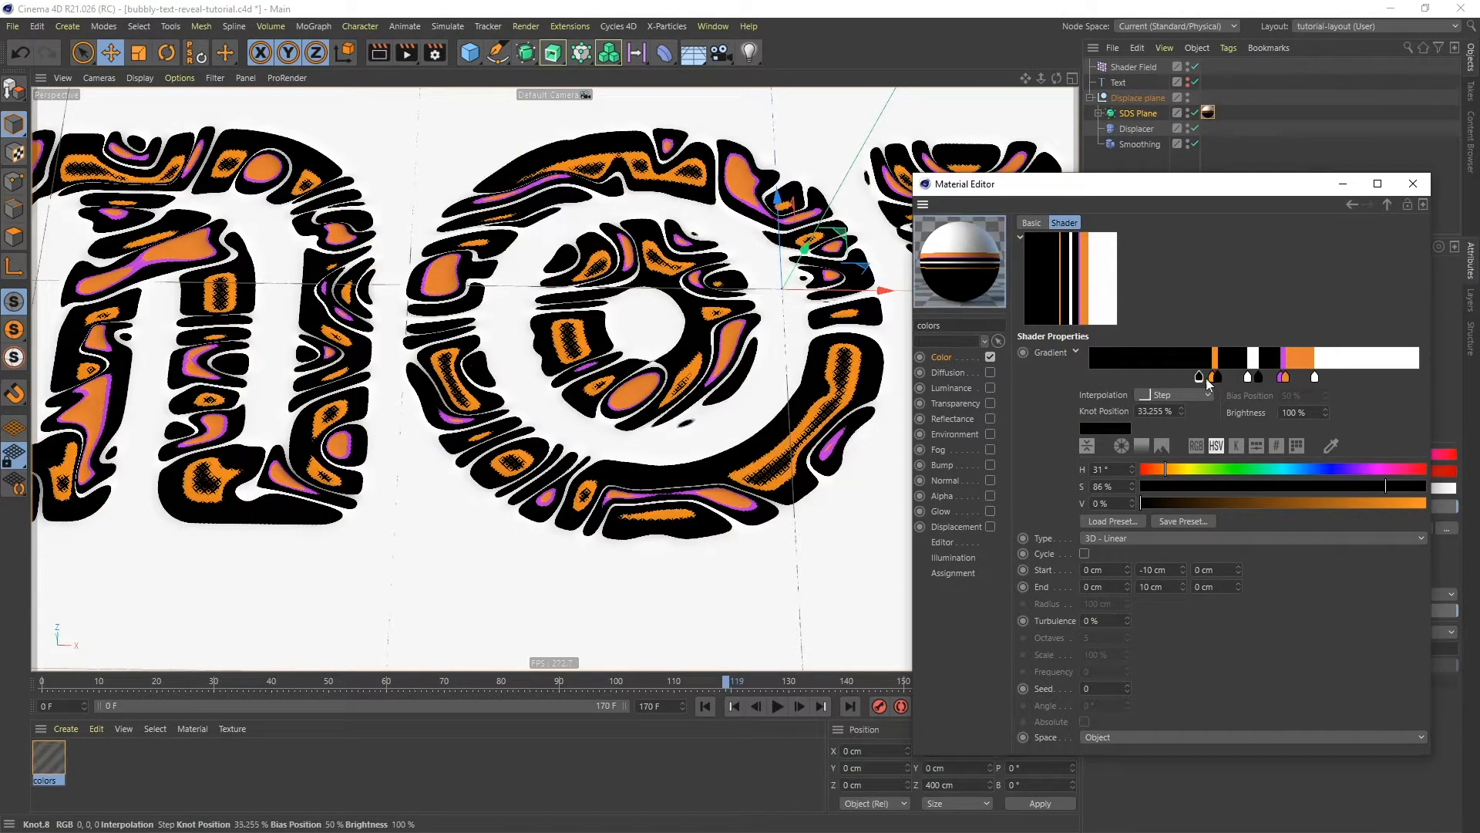
pyautogui.moveTo(1216, 376)
pyautogui.mouseDown()
pyautogui.moveTo(1191, 382)
pyautogui.moveTo(1222, 383)
pyautogui.mouseUp()
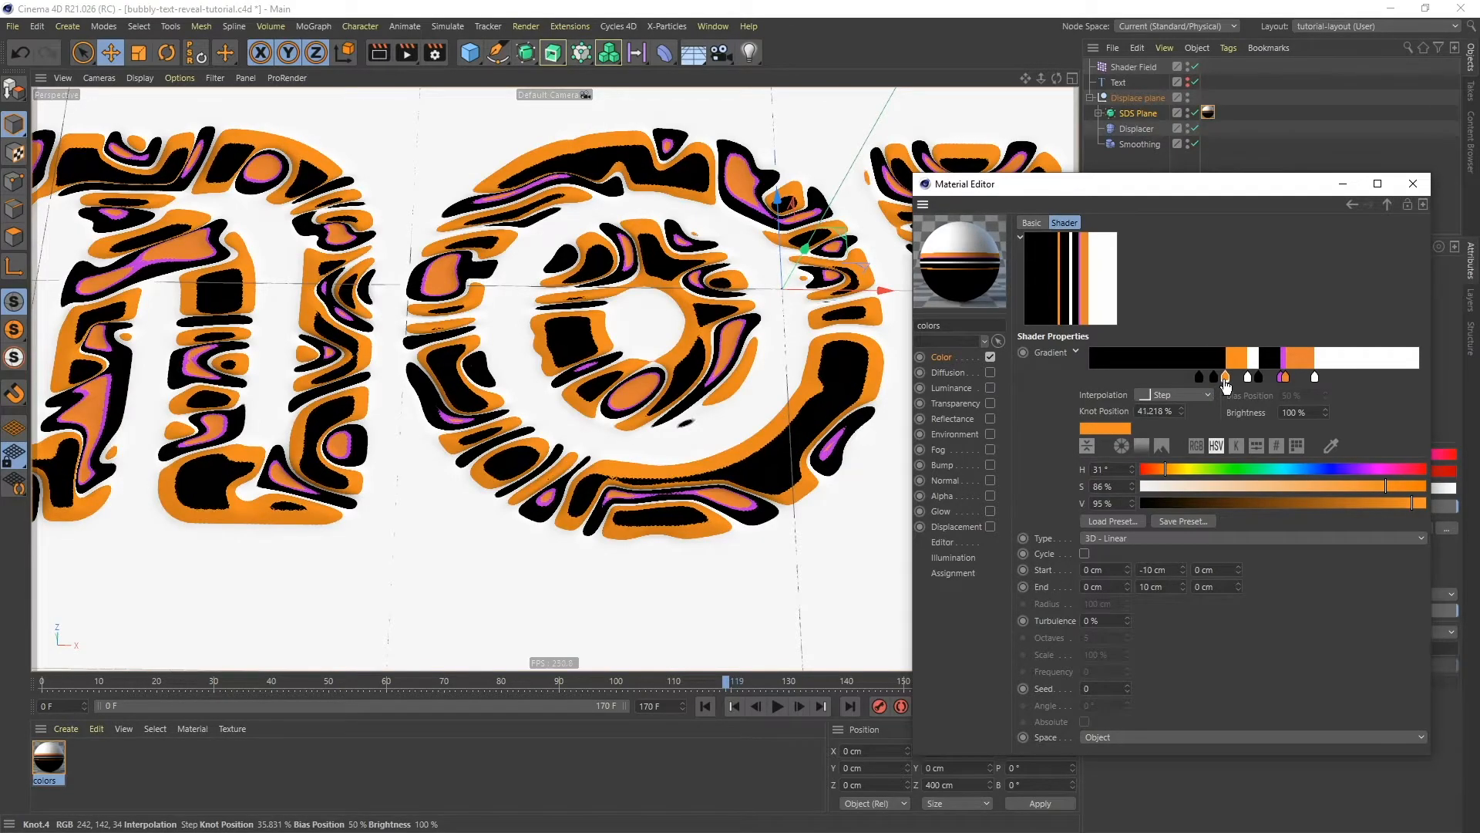
pyautogui.click(1213, 379)
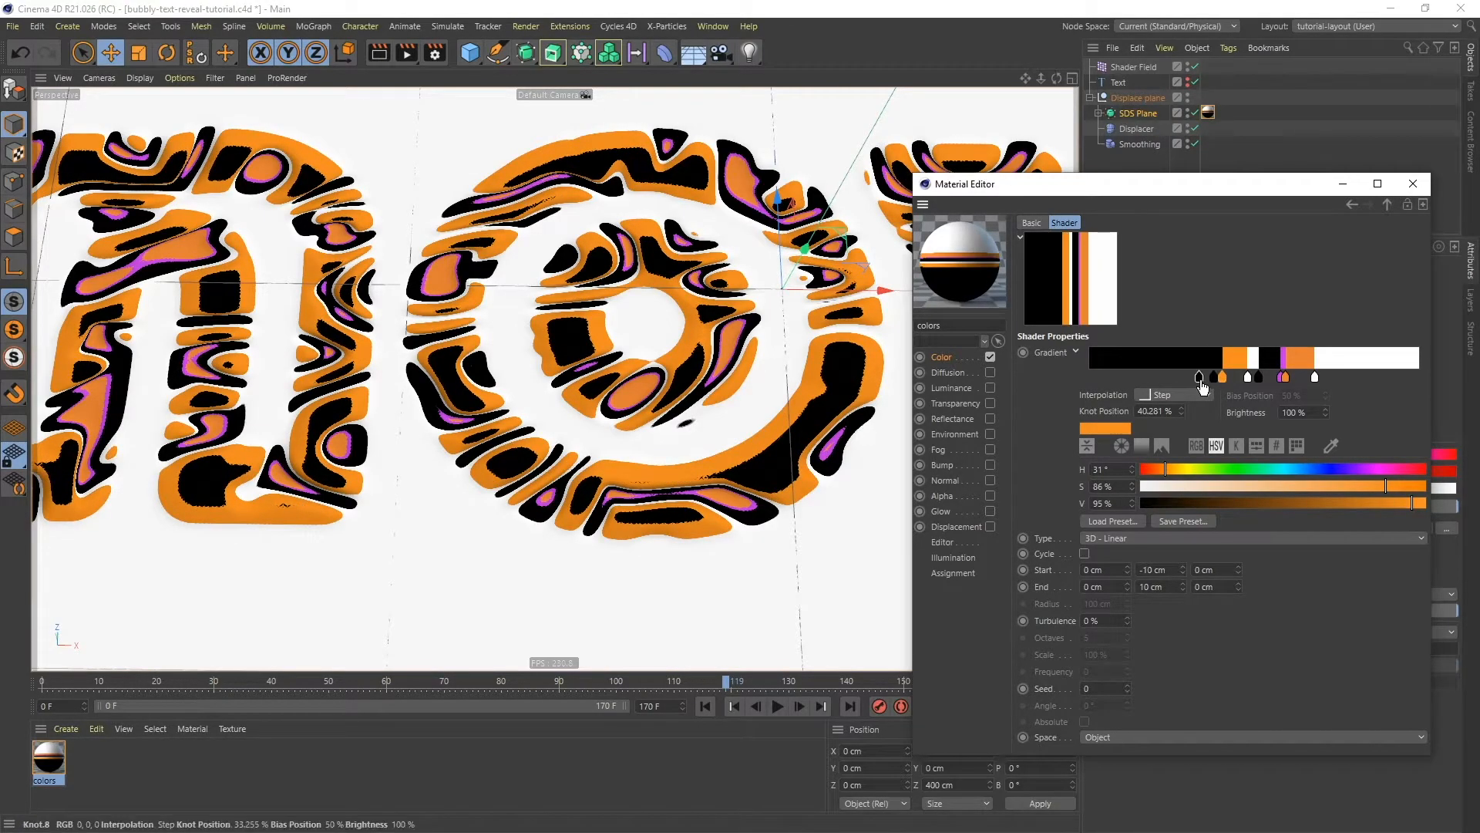
pyautogui.moveTo(1213, 380); pyautogui.dragTo(1228, 388)
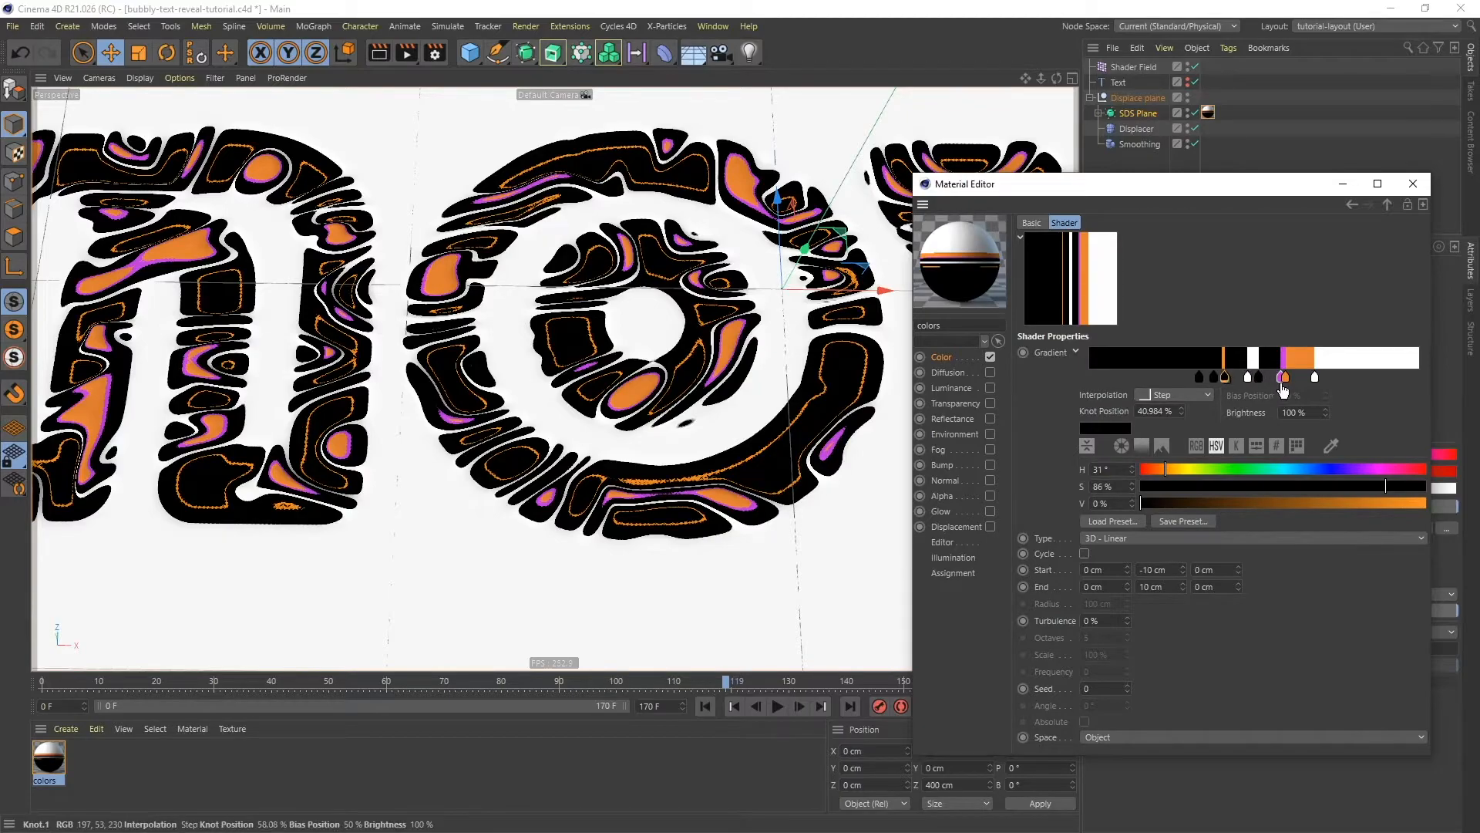
pyautogui.moveTo(1283, 378); pyautogui.dragTo(1220, 382)
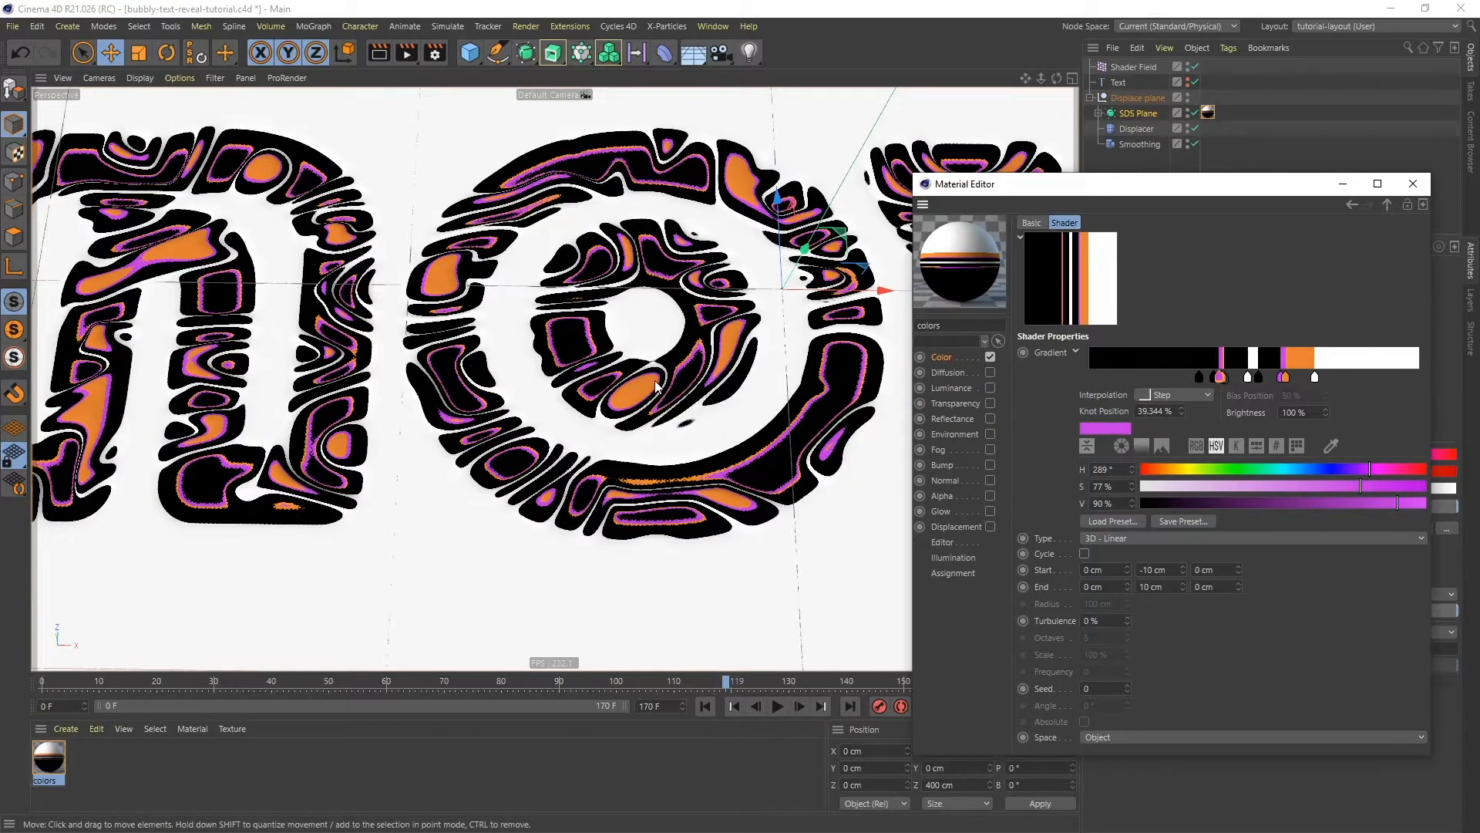
# - Narrow the upper orange band of the gradient by placing a black knot at about 61.6%
pyautogui.scroll(-3, 665, 421)
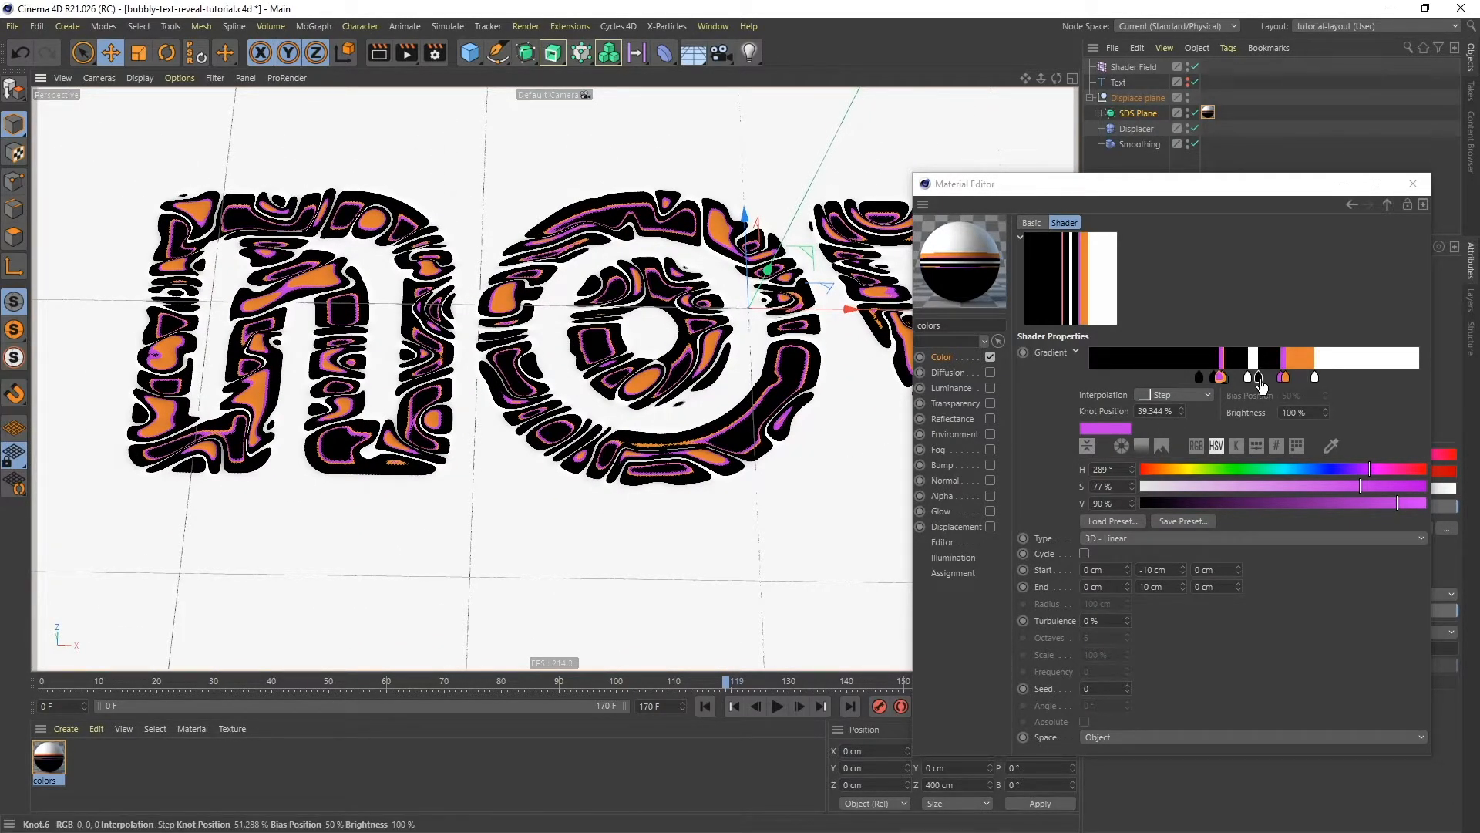
pyautogui.click(1296, 378)
pyautogui.moveTo(1300, 385); pyautogui.dragTo(1296, 387)
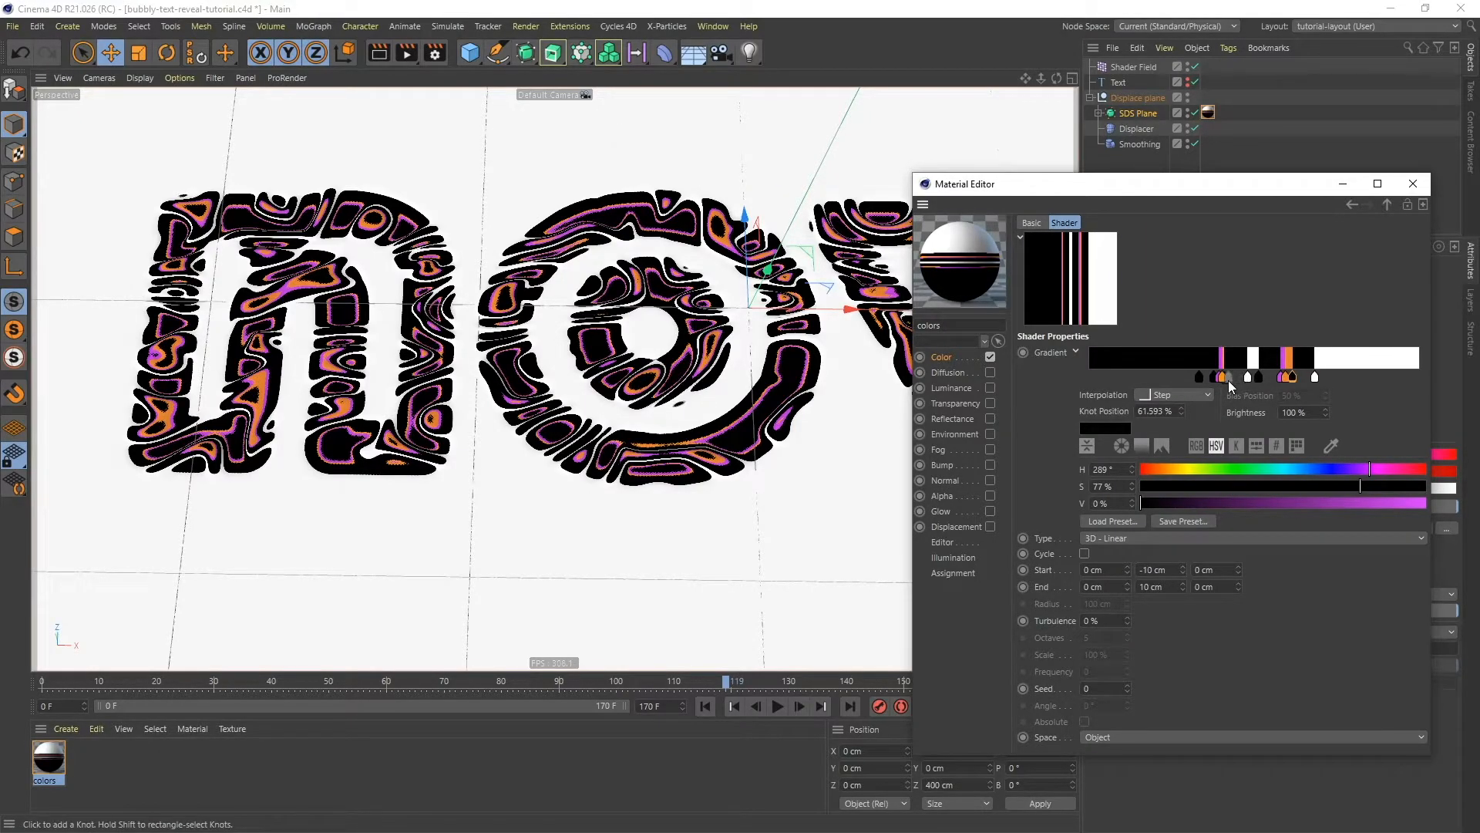
# - Move the lower orange knot to about 42.4% to separate it from the purple band, and close the material editor
pyautogui.moveTo(1226, 383); pyautogui.dragTo(1228, 383)
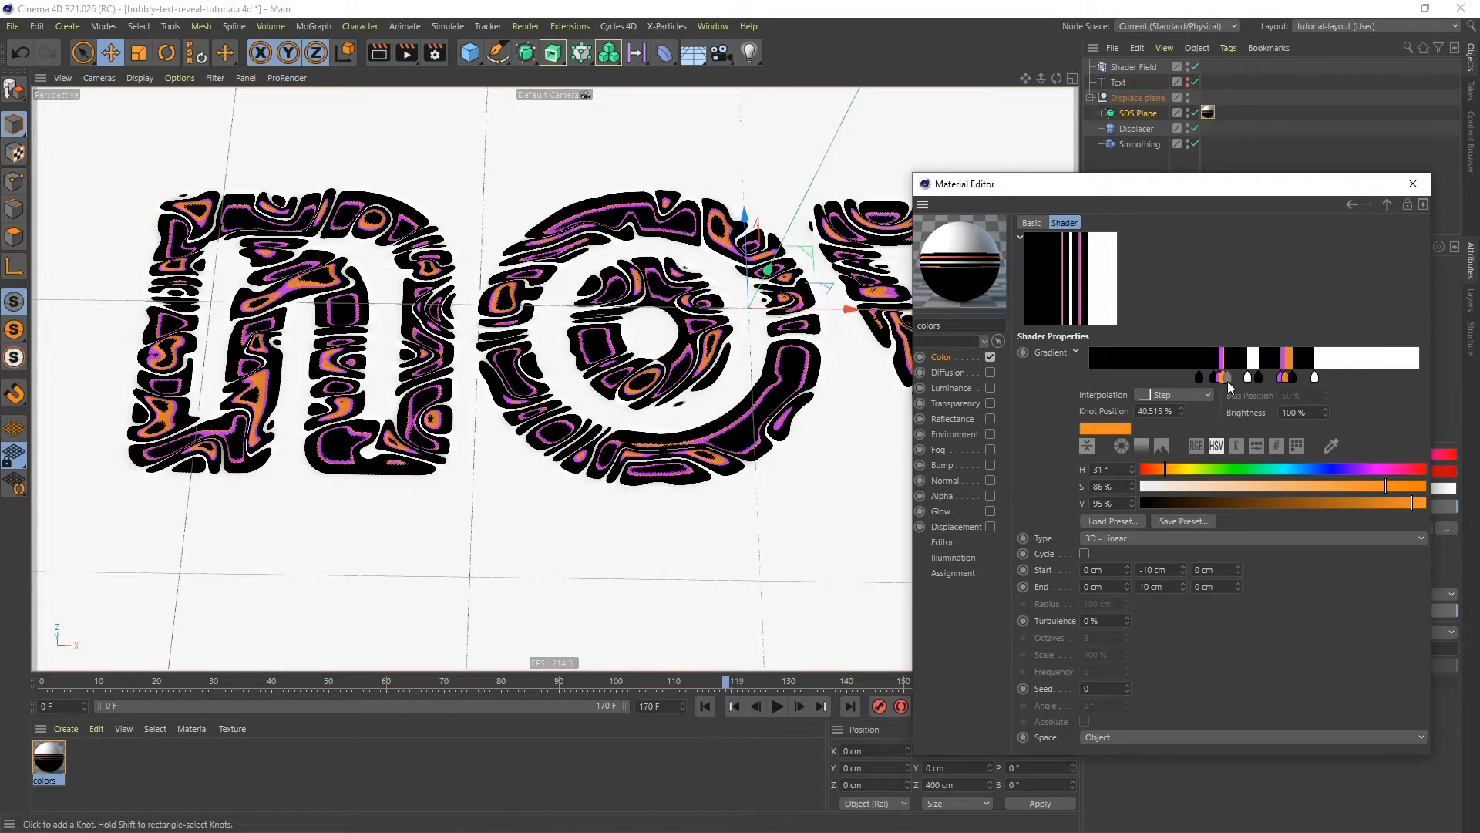
pyautogui.click(1232, 381)
pyautogui.moveTo(1234, 383); pyautogui.dragTo(1228, 383)
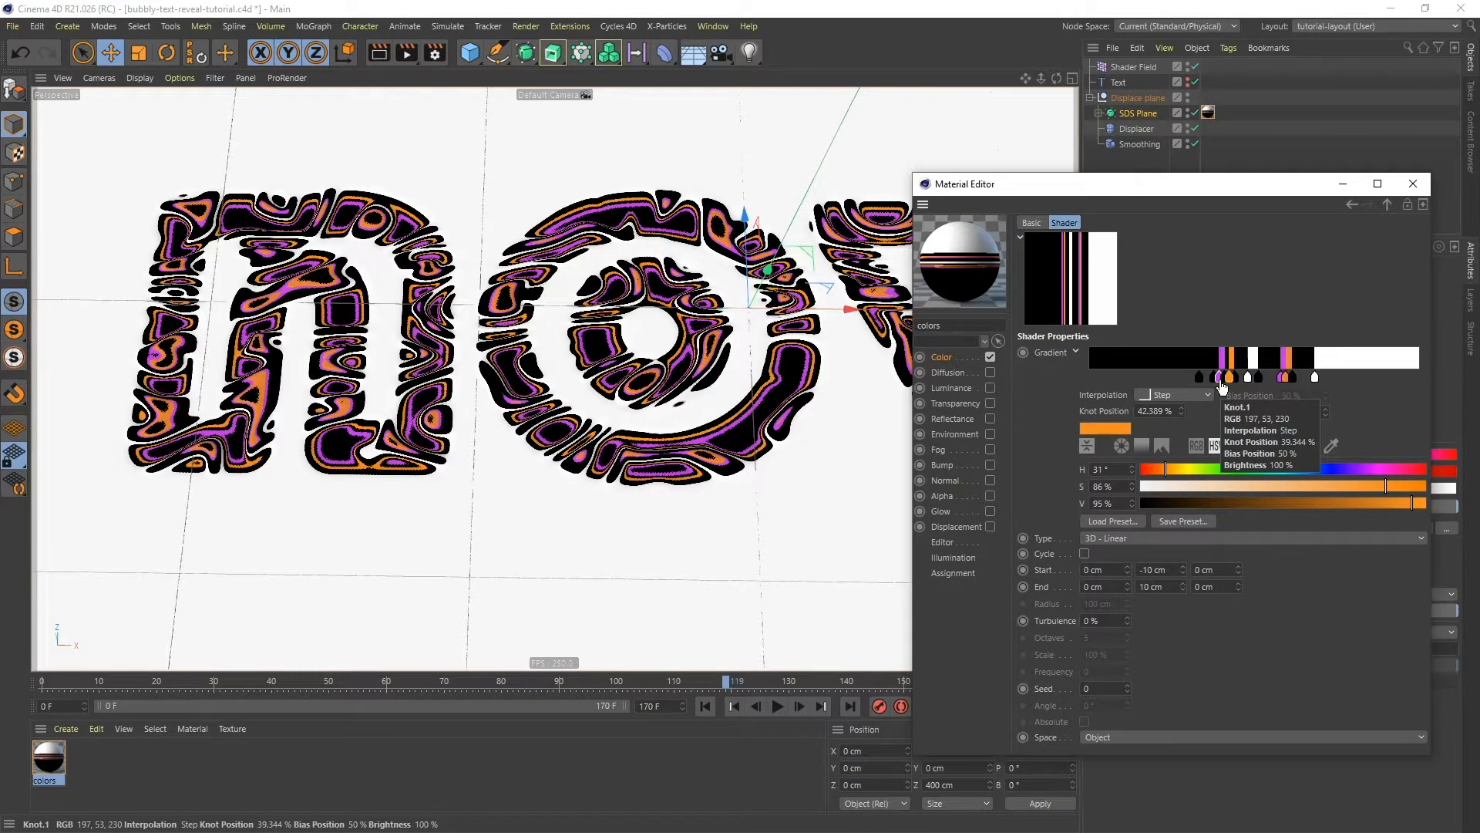
pyautogui.moveTo(671, 404)
pyautogui.keyDown('alt'); pyautogui.mouseDown()
pyautogui.moveTo(640, 423)
pyautogui.moveTo(671, 420)
pyautogui.moveTo(664, 401)
pyautogui.moveTo(661, 414)
pyautogui.mouseUp(); pyautogui.keyUp('alt')
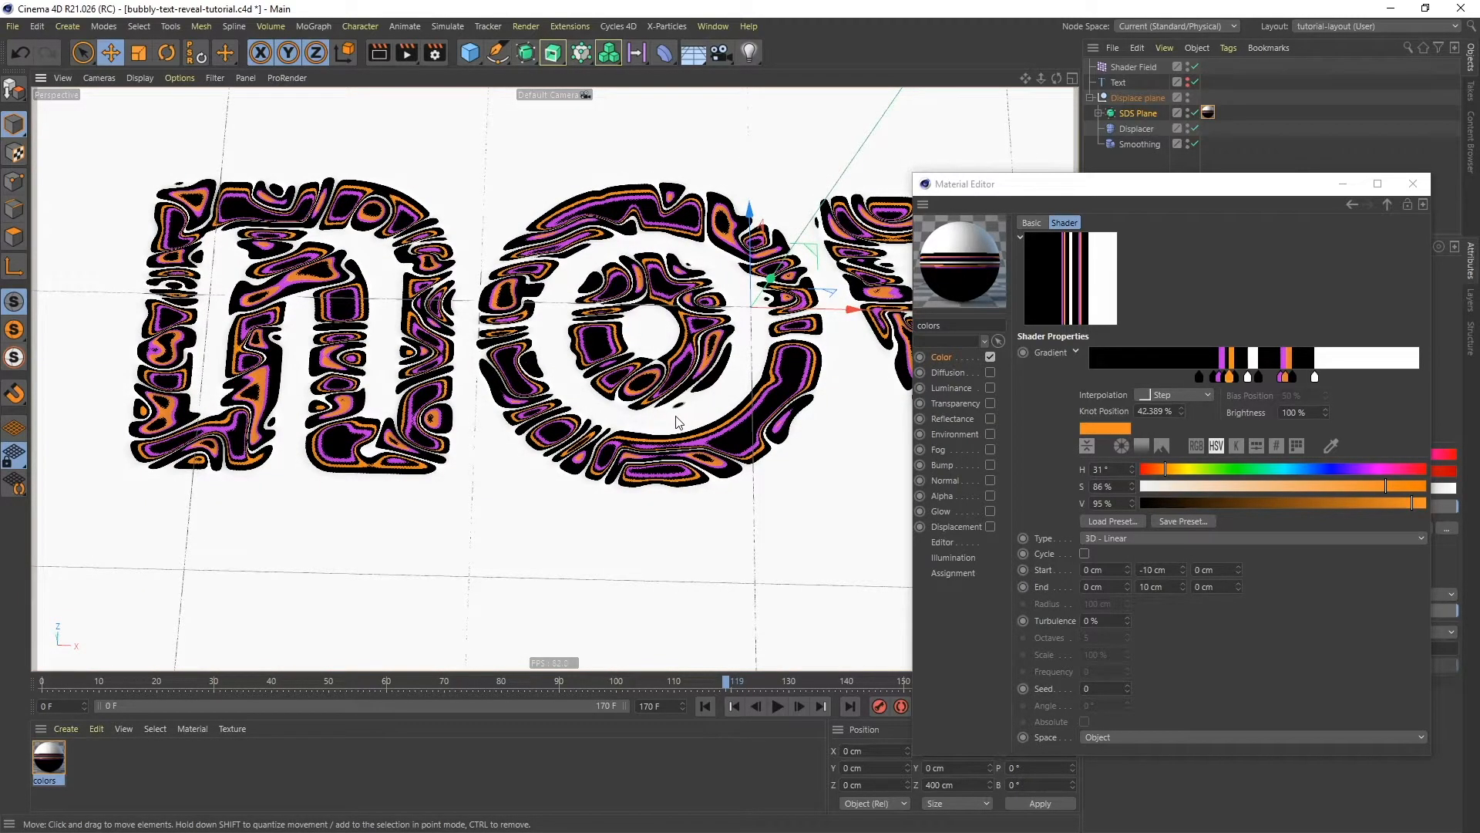
pyautogui.moveTo(1240, 190); pyautogui.dragTo(1154, 188)
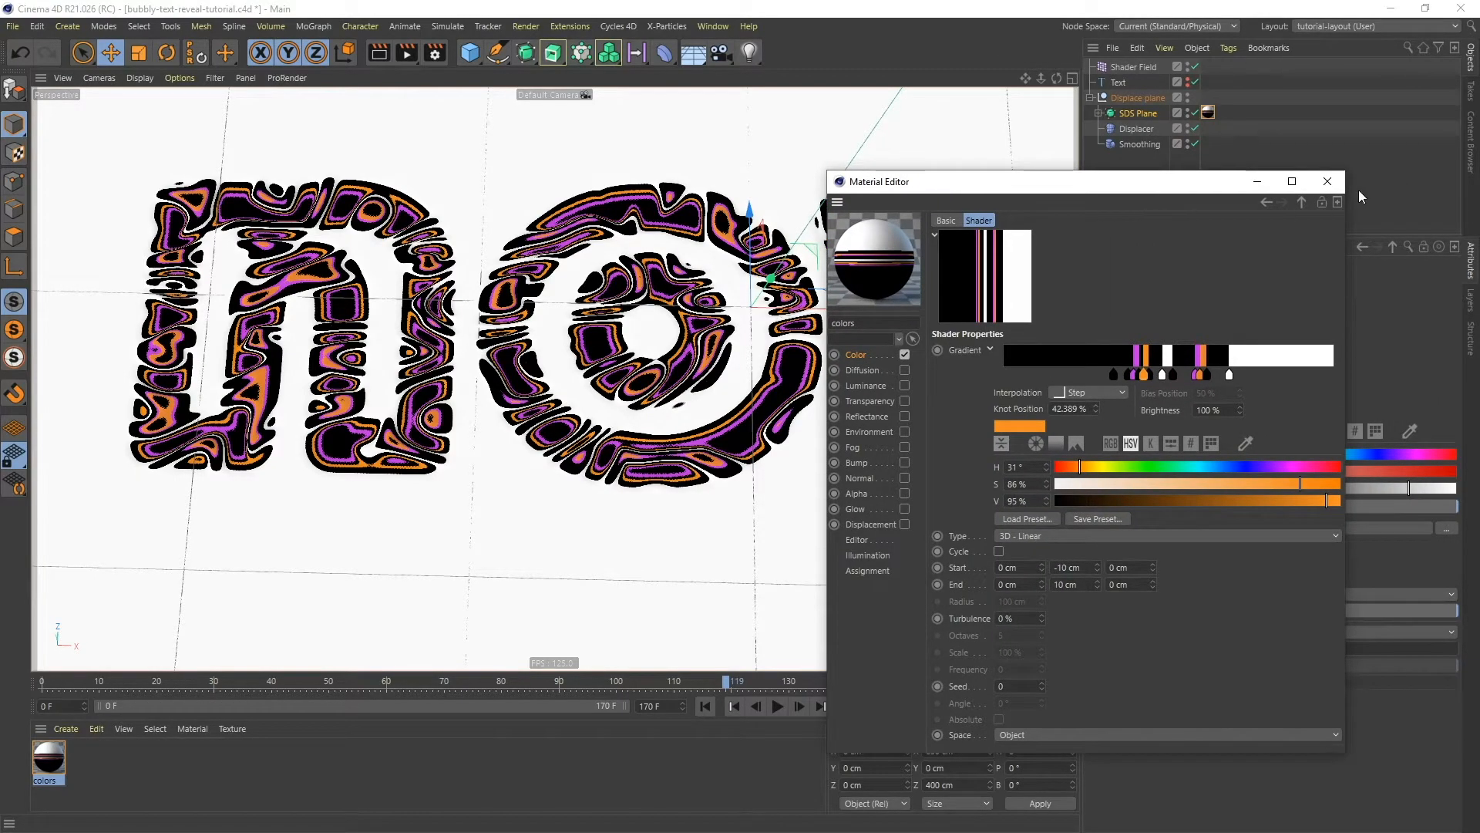
pyautogui.click(1321, 182)
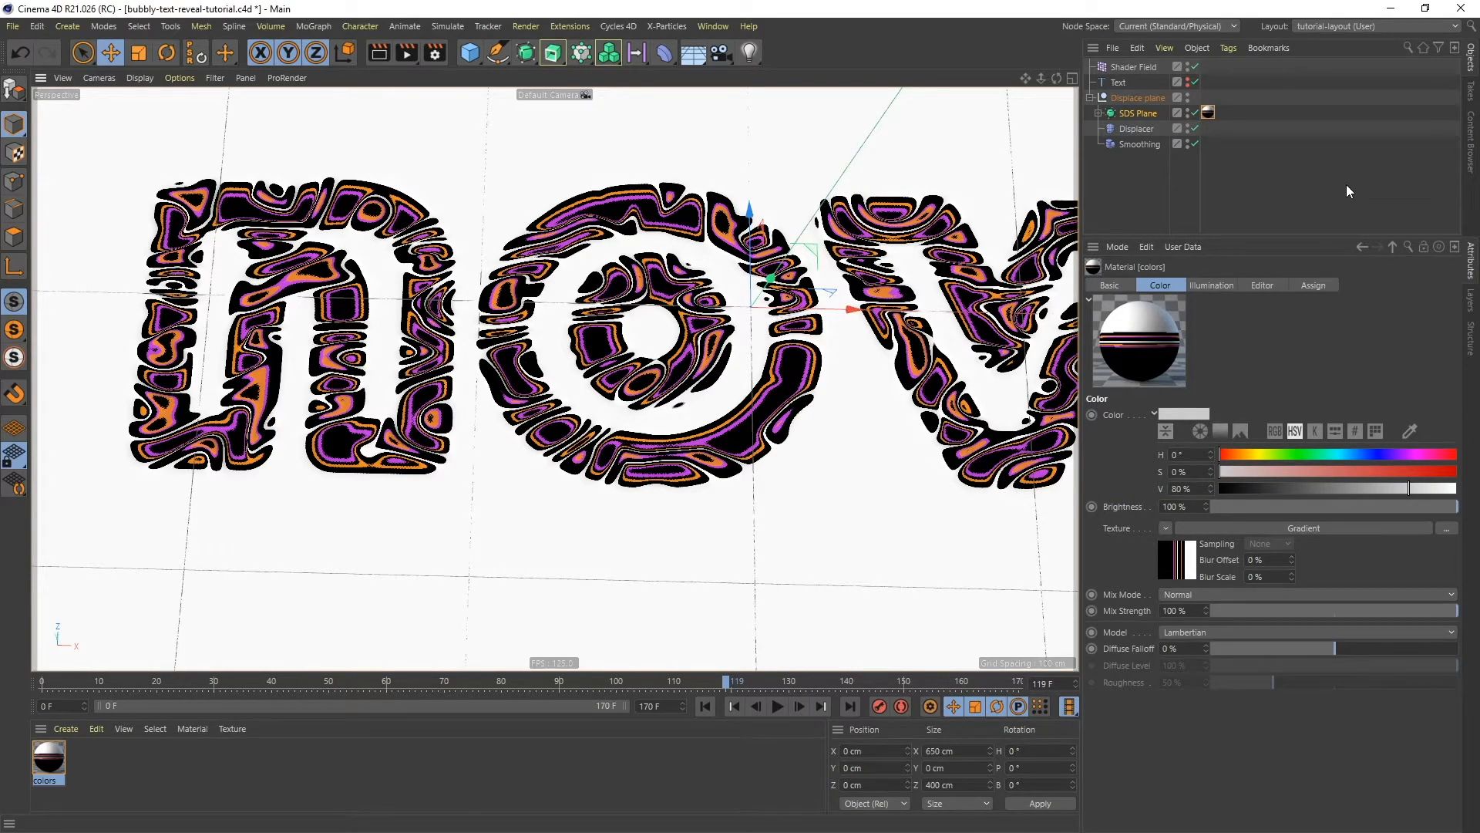
# - Add a Sky object and apply the Photo Studio HDRI preset material to it
pyautogui.click(694, 57)
pyautogui.click(754, 107)
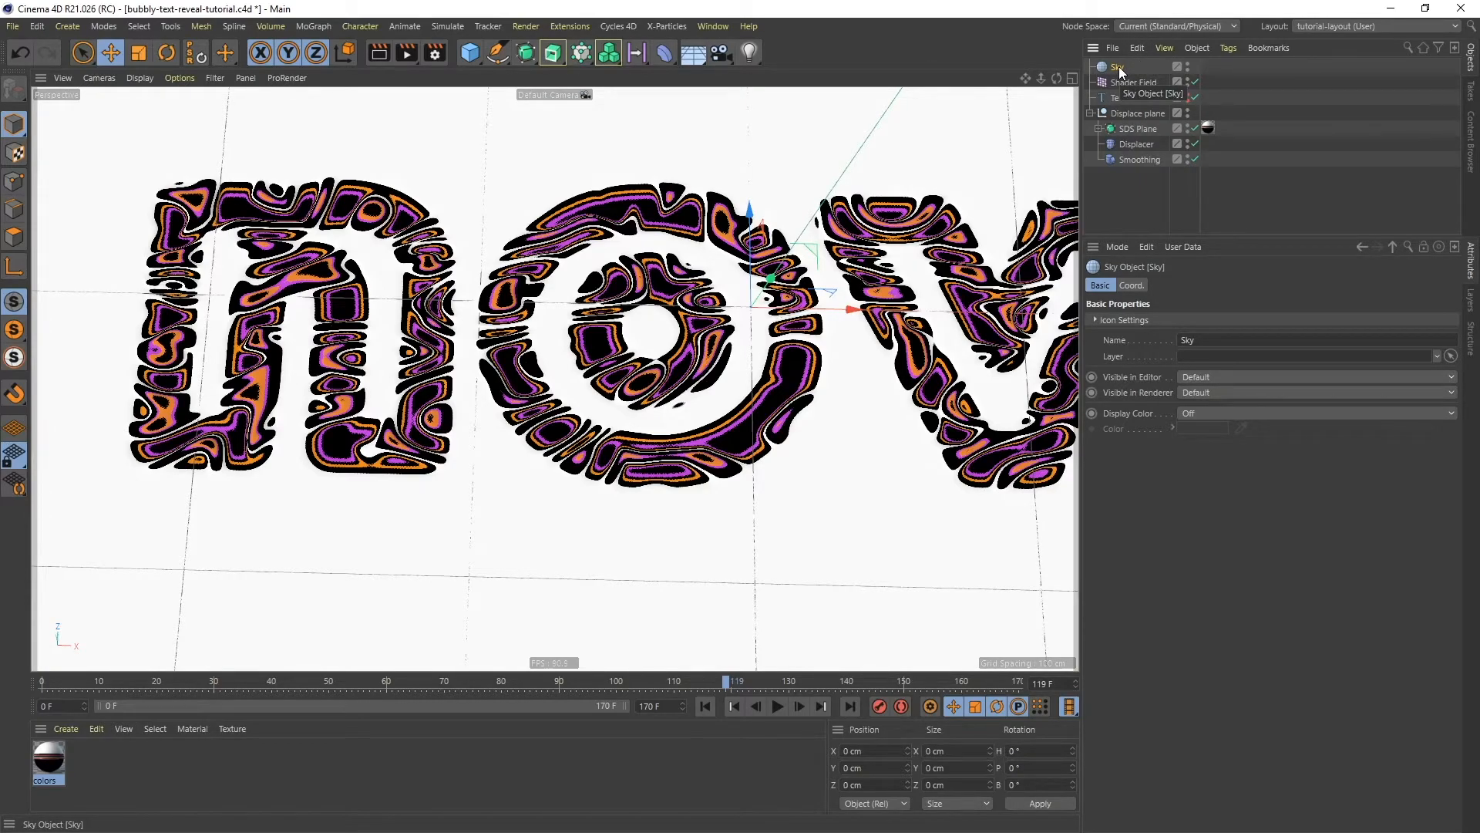
pyautogui.click(1471, 138)
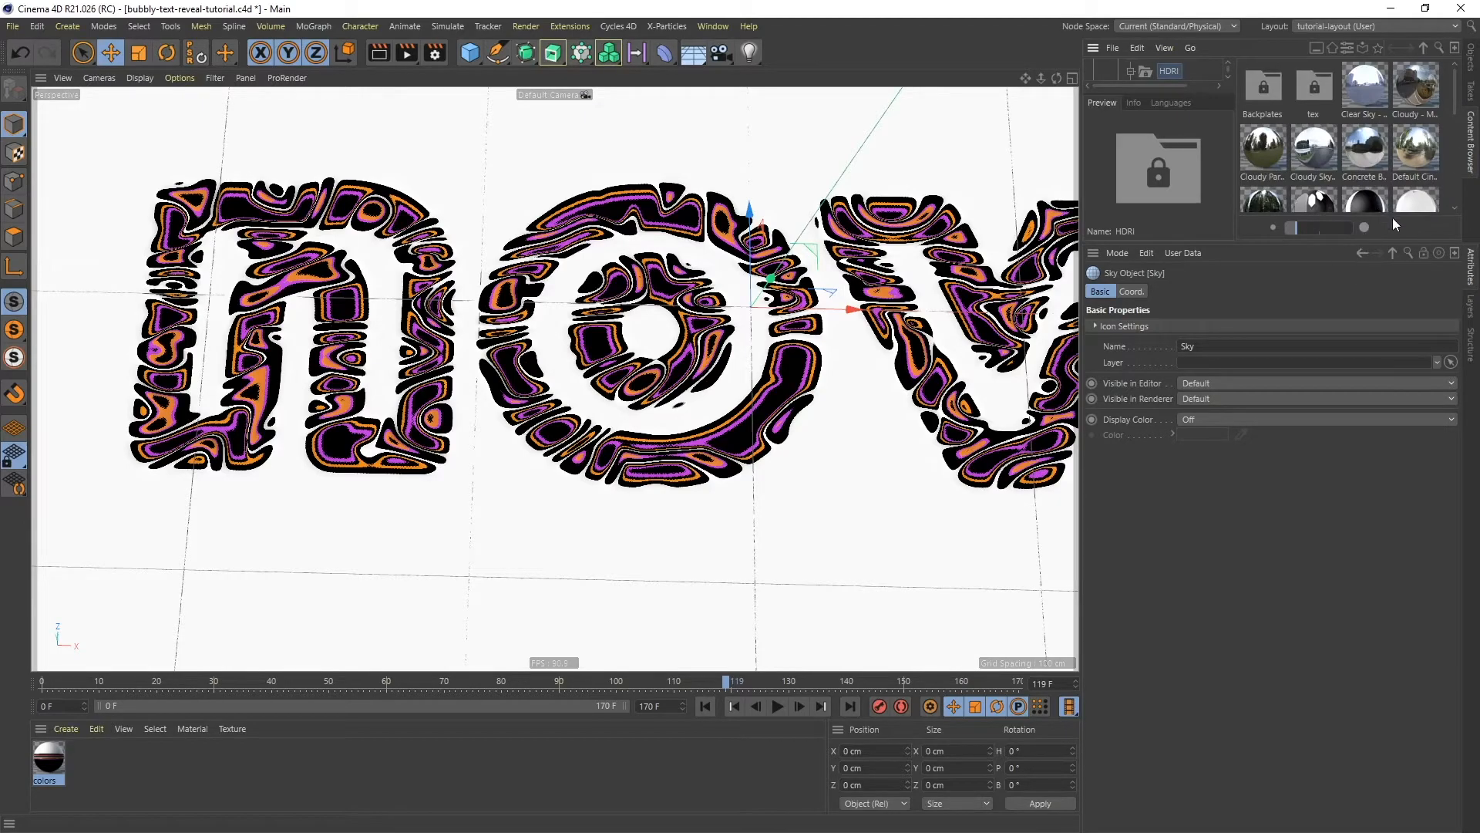
pyautogui.moveTo(1457, 103); pyautogui.dragTo(1455, 119)
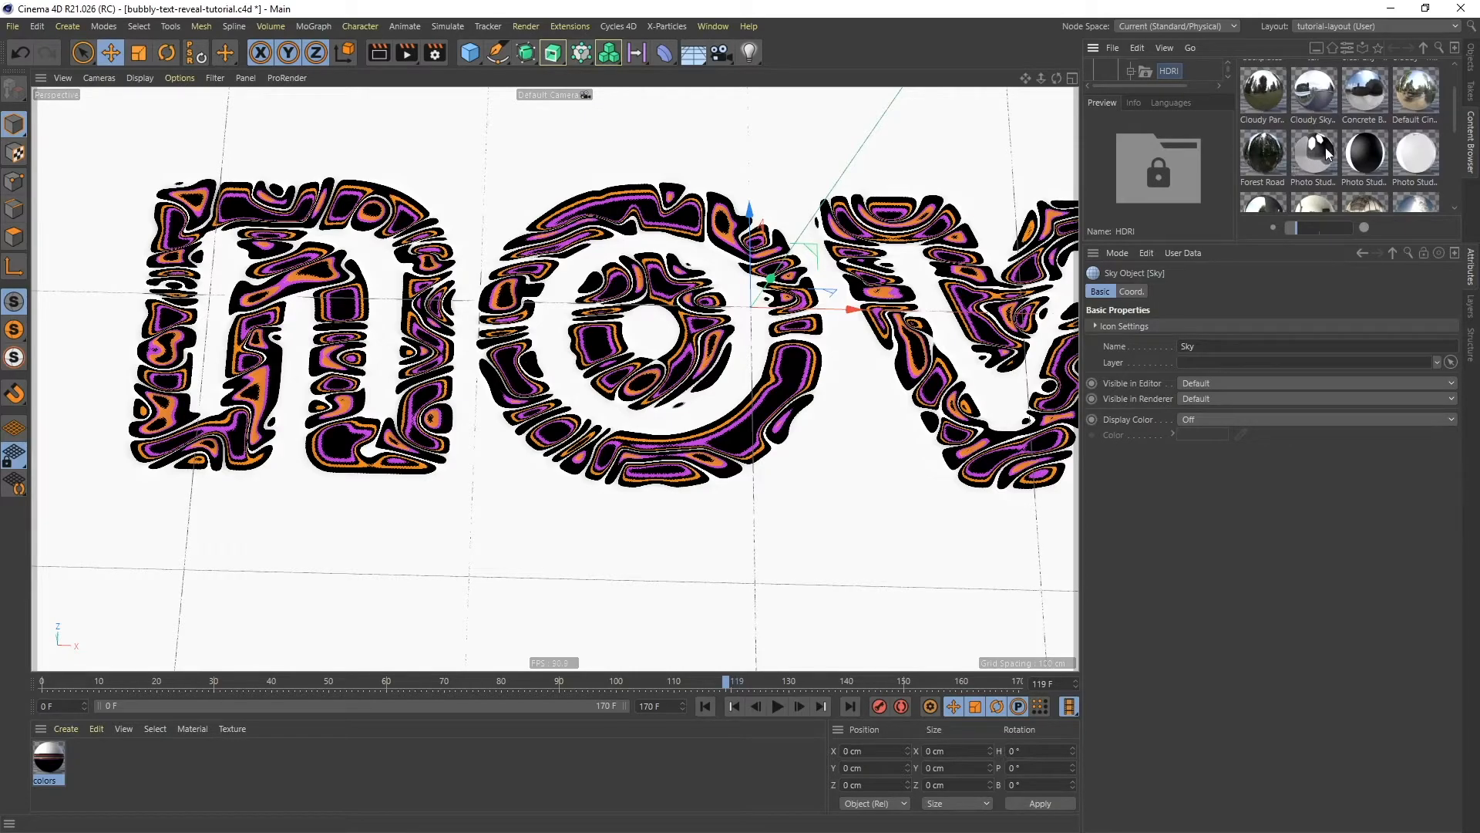
pyautogui.click(1439, 49)
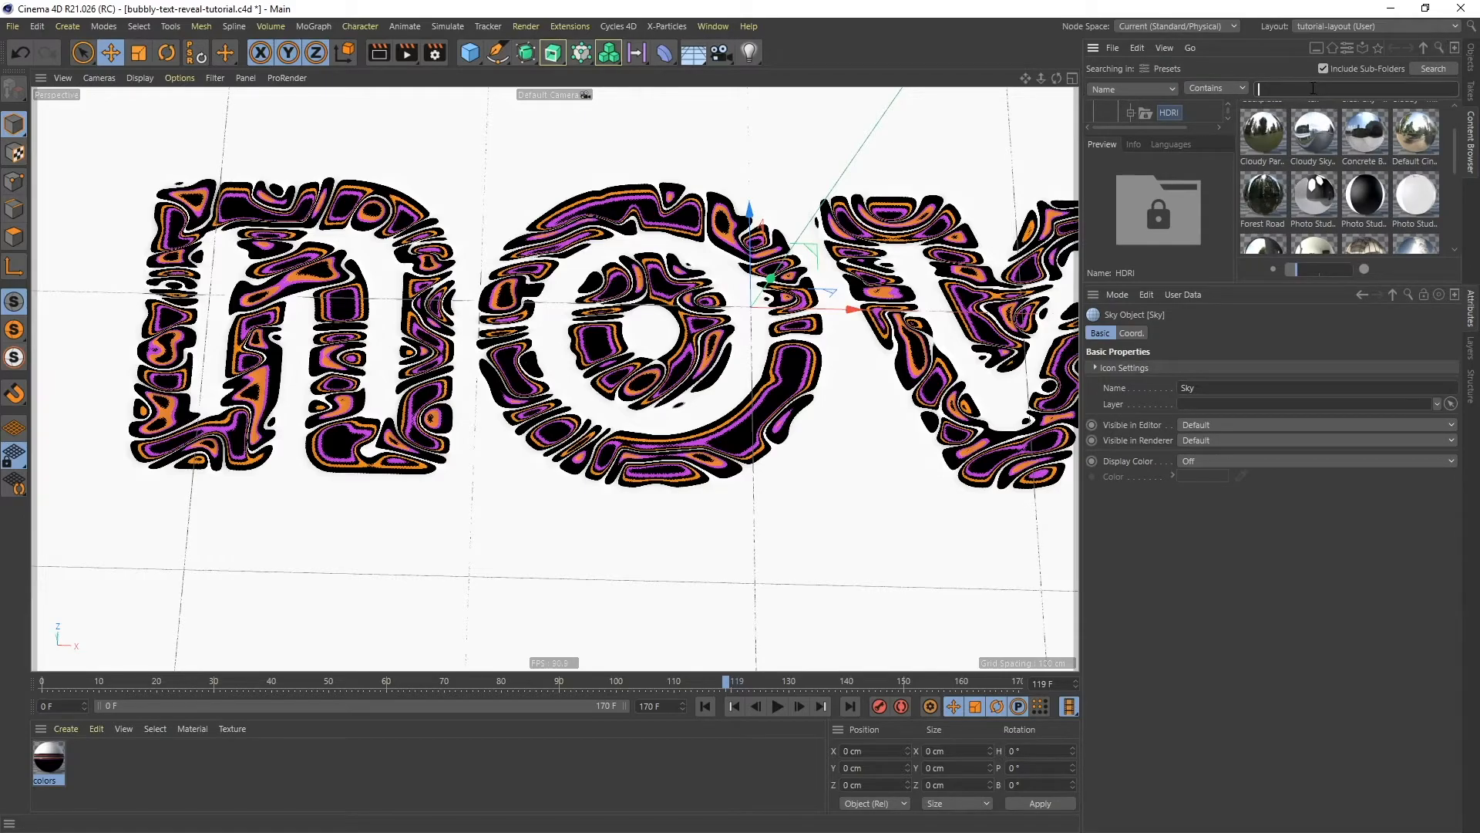
pyautogui.write('hdri')
pyautogui.doubleClick(1315, 190)
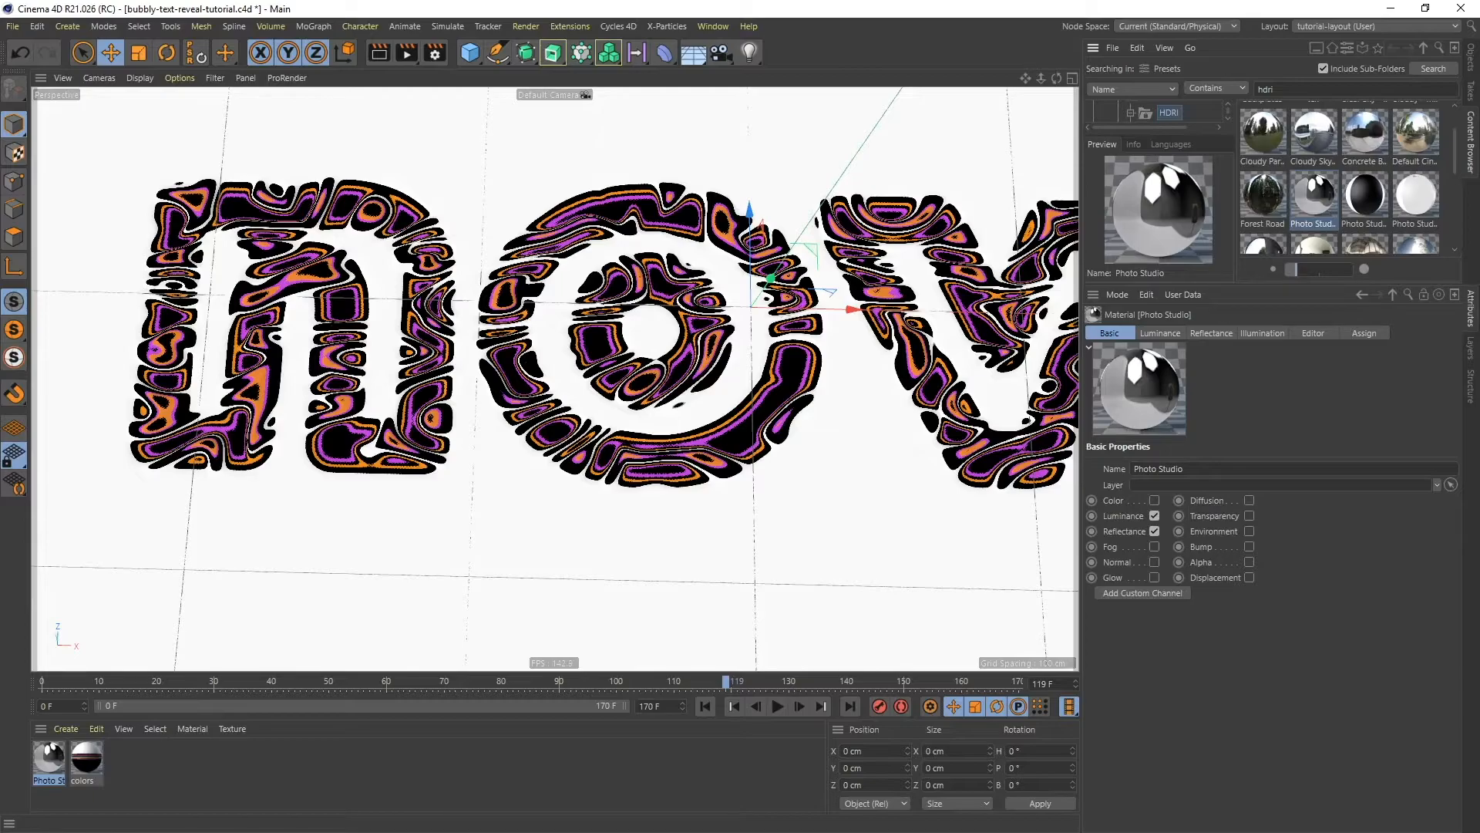
pyautogui.click(1472, 60)
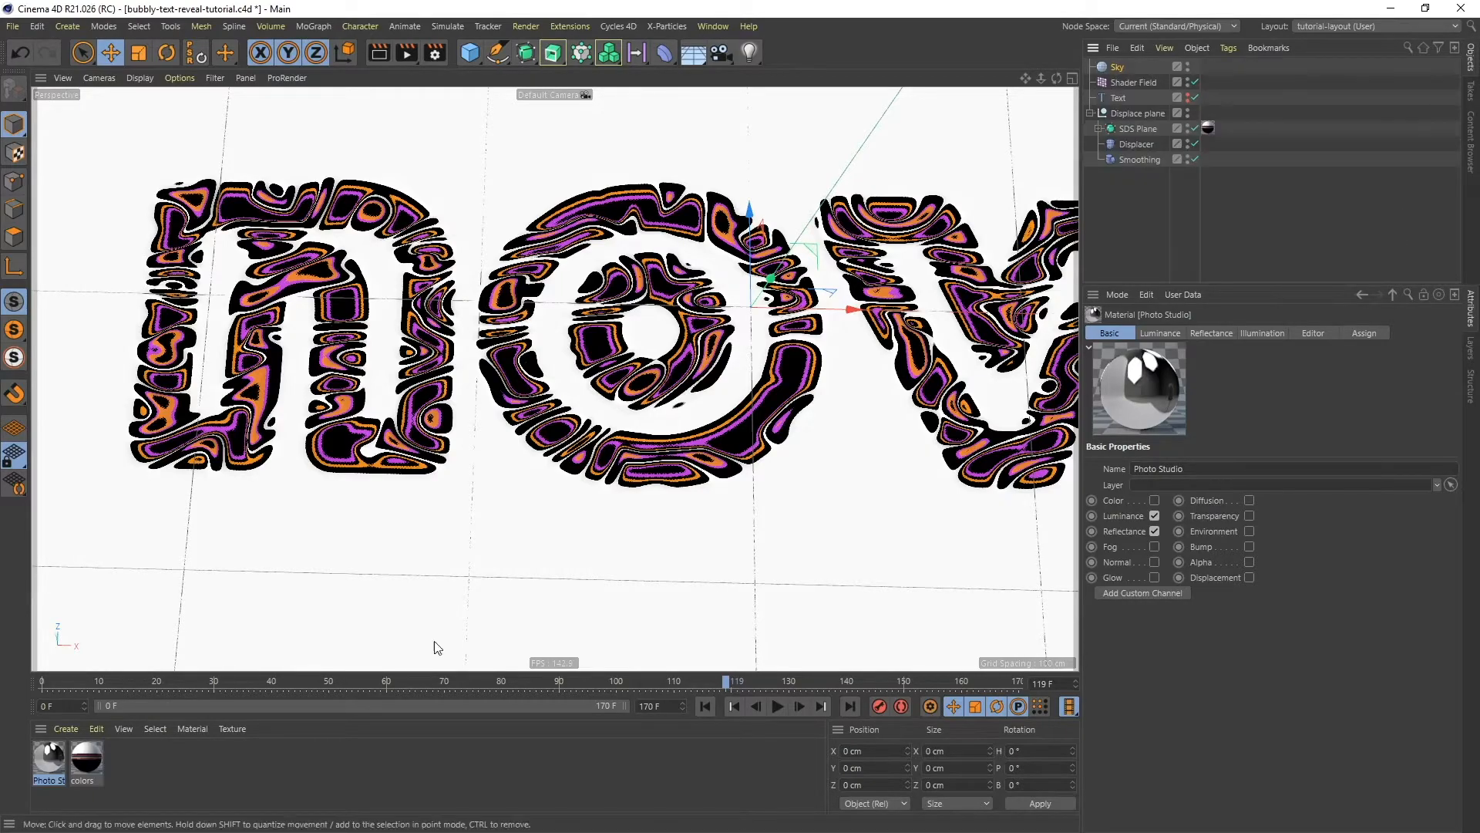
pyautogui.moveTo(925, 266); pyautogui.dragTo(1115, 68)
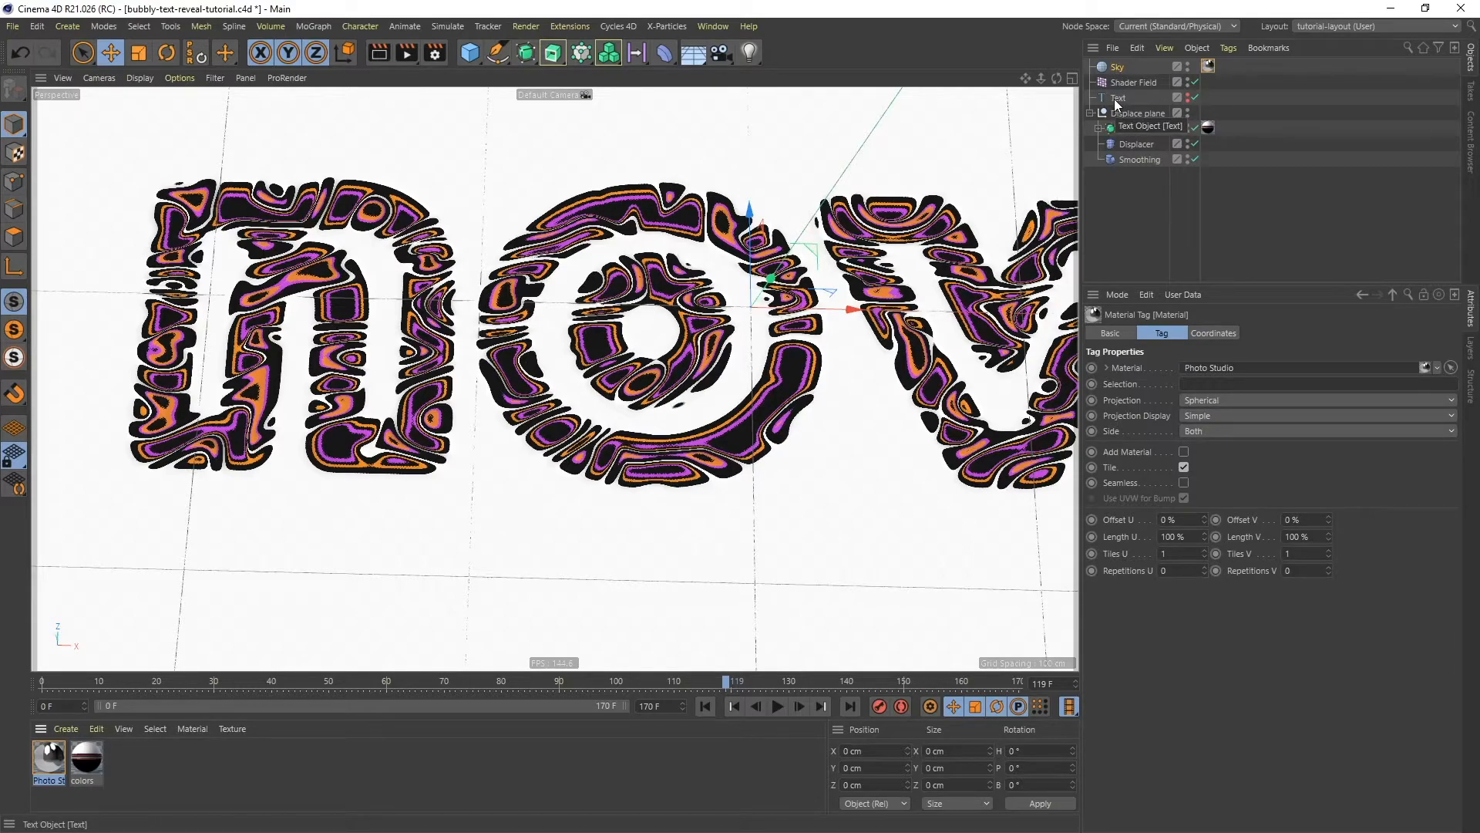
# - Add a camera with the Portrait (80 mm) focal length and look through it
pyautogui.keyDown('alt'); pyautogui.moveTo(679, 301); pyautogui.dragTo(647, 378); pyautogui.keyUp('alt')
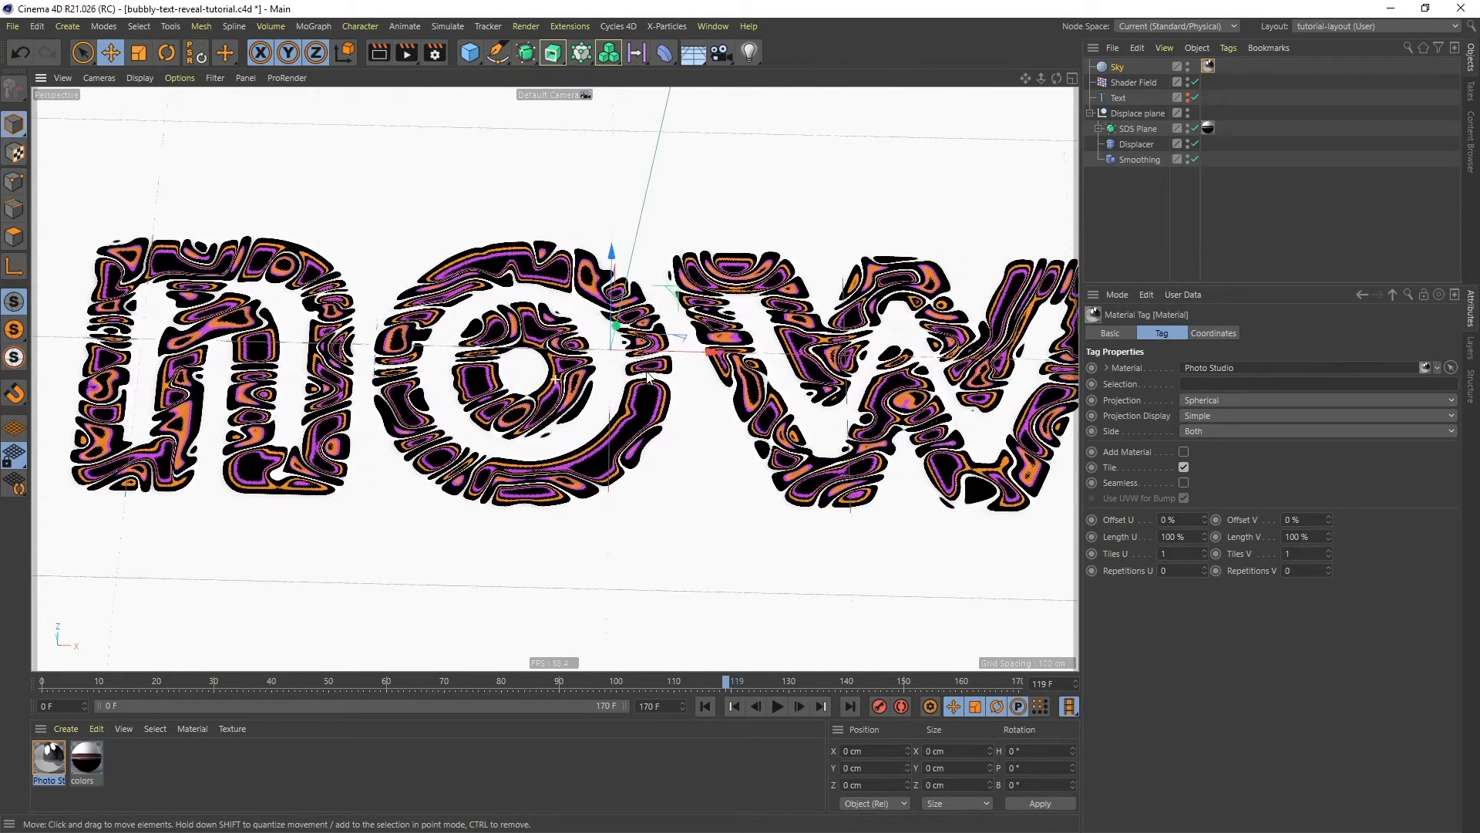
pyautogui.click(721, 54)
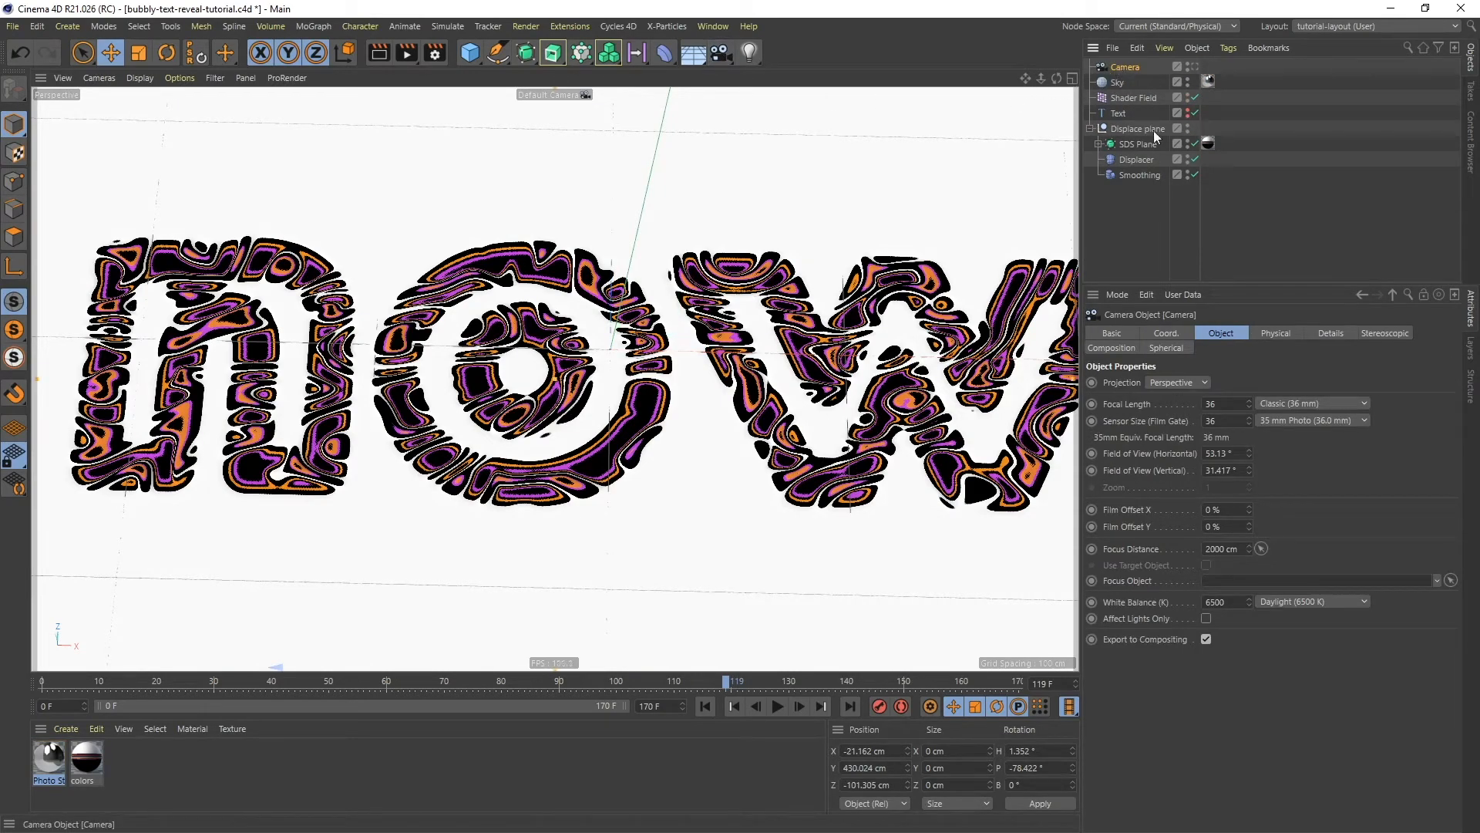
pyautogui.click(1361, 402)
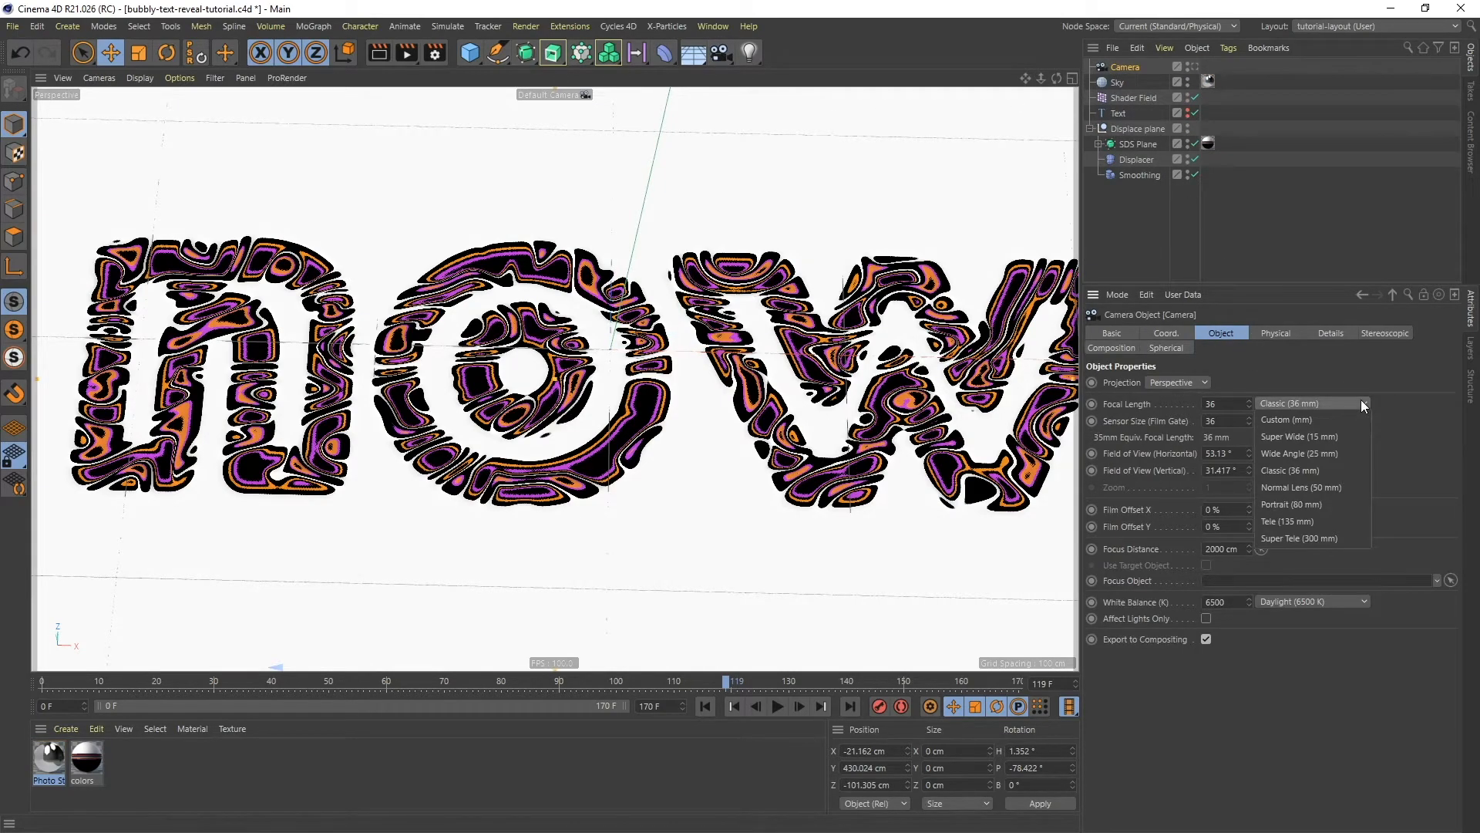
pyautogui.click(1298, 504)
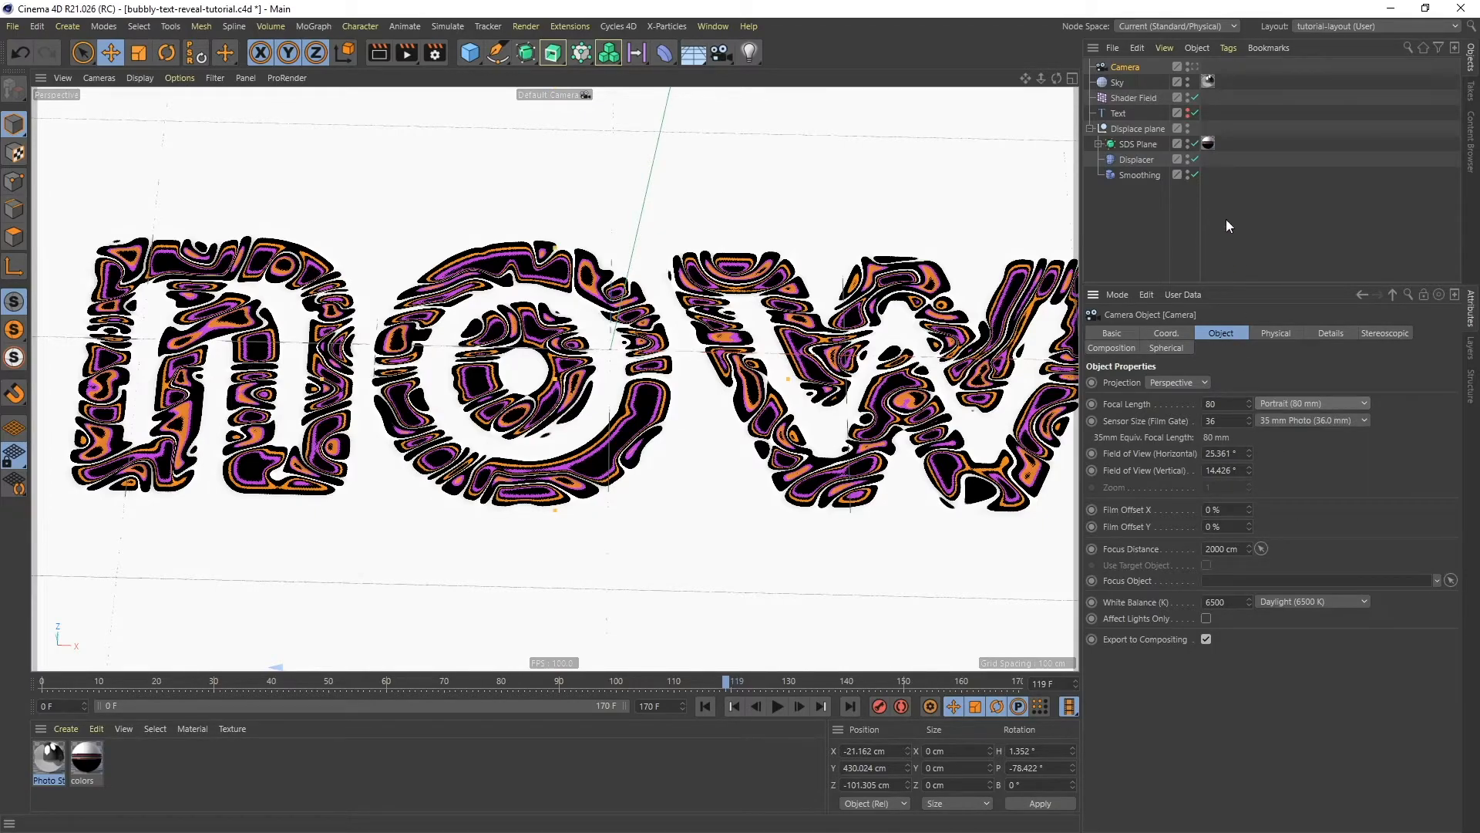
pyautogui.click(1193, 66)
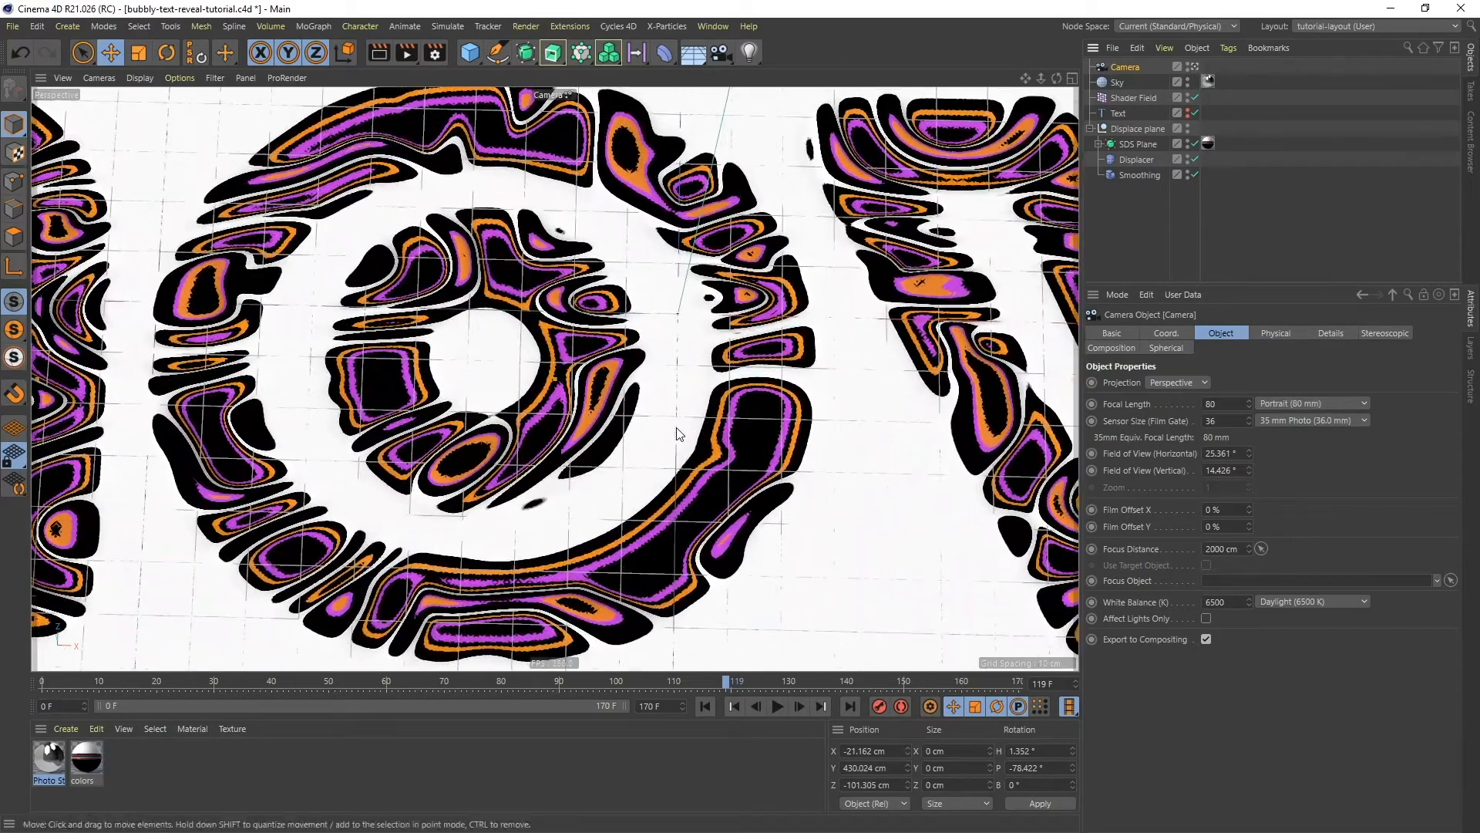
# - Frame the whole word "now" in the camera, at about Y 1026 cm, Z -404 cm and pitch -69.4°
pyautogui.scroll(-6, 694, 351)
pyautogui.scroll(-5, 692, 439)
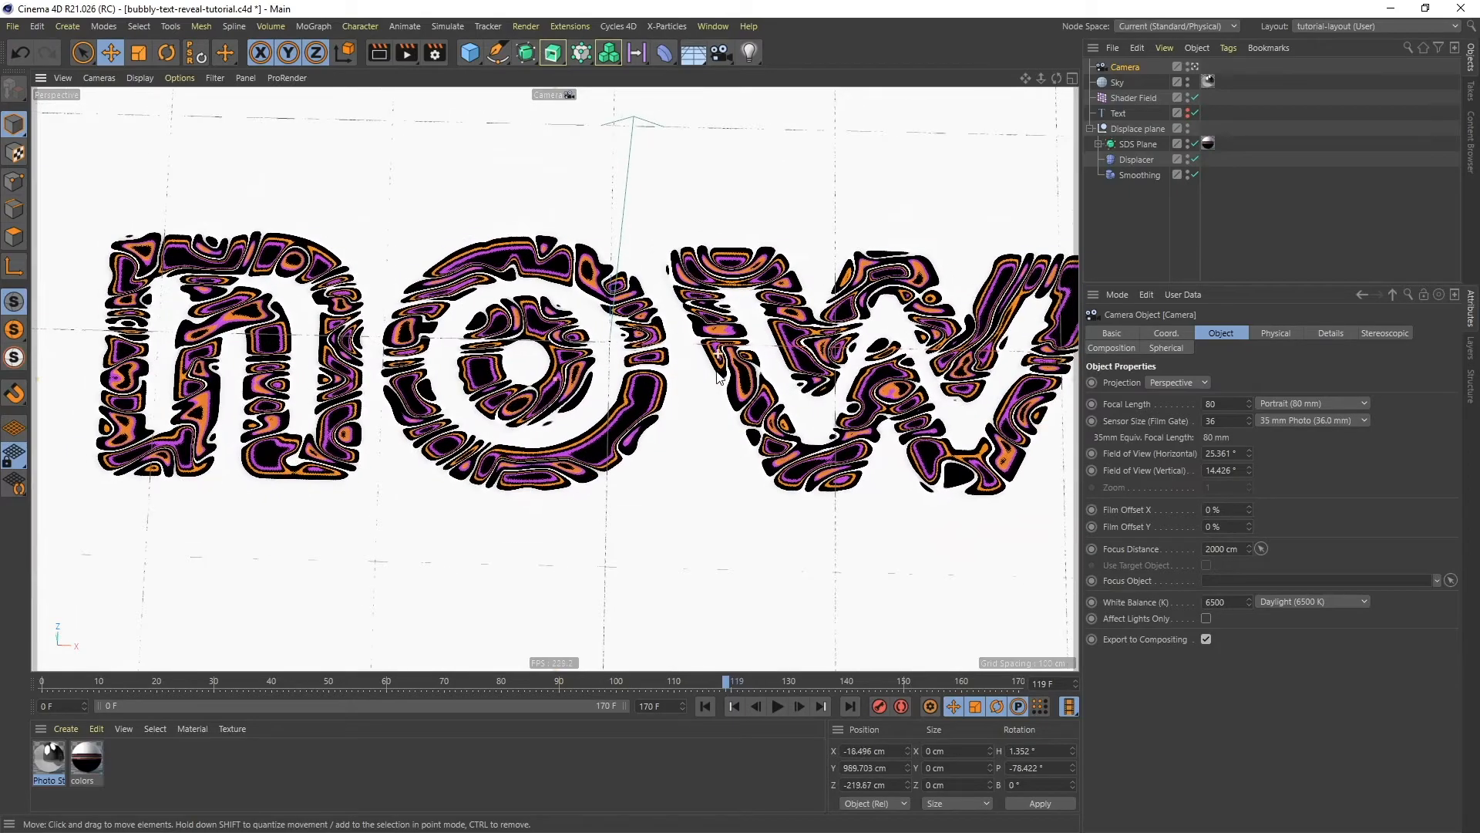
pyautogui.scroll(-3, 740, 373)
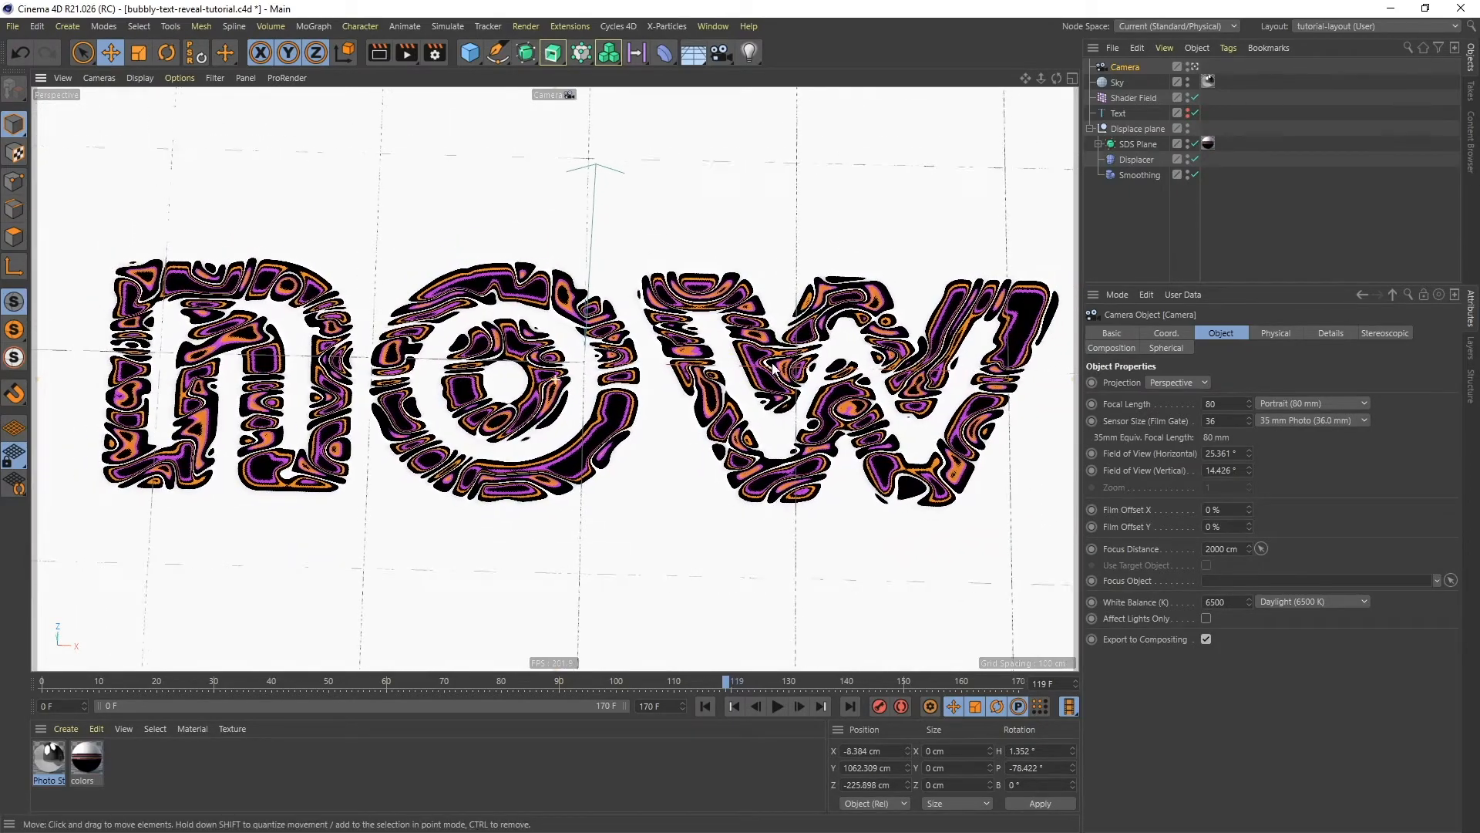
pyautogui.keyDown('alt'); pyautogui.moveTo(774, 368); pyautogui.dragTo(718, 357); pyautogui.keyUp('alt')
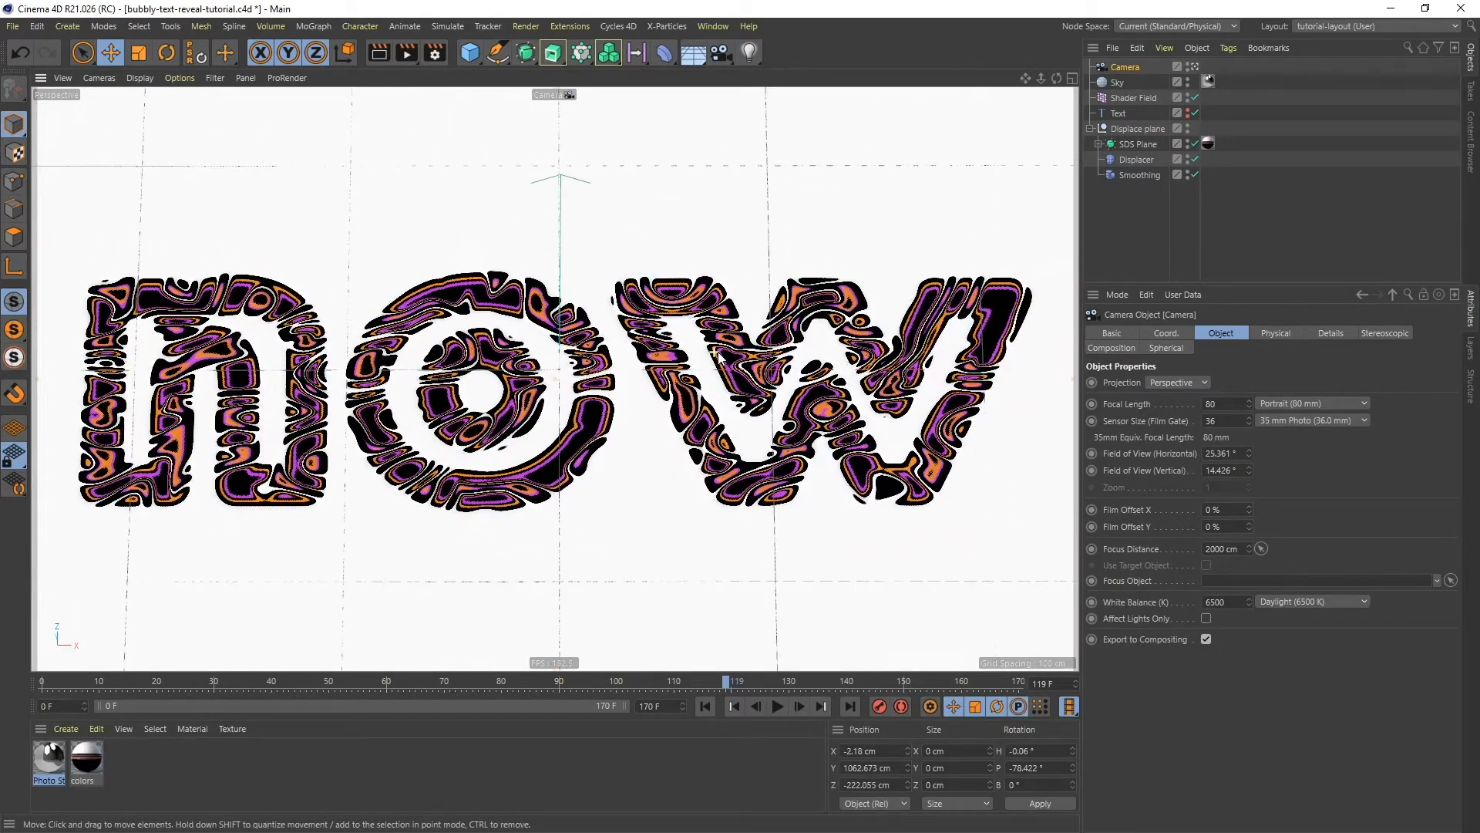
pyautogui.keyDown('alt'); pyautogui.moveTo(732, 348); pyautogui.dragTo(706, 326); pyautogui.keyUp('alt')
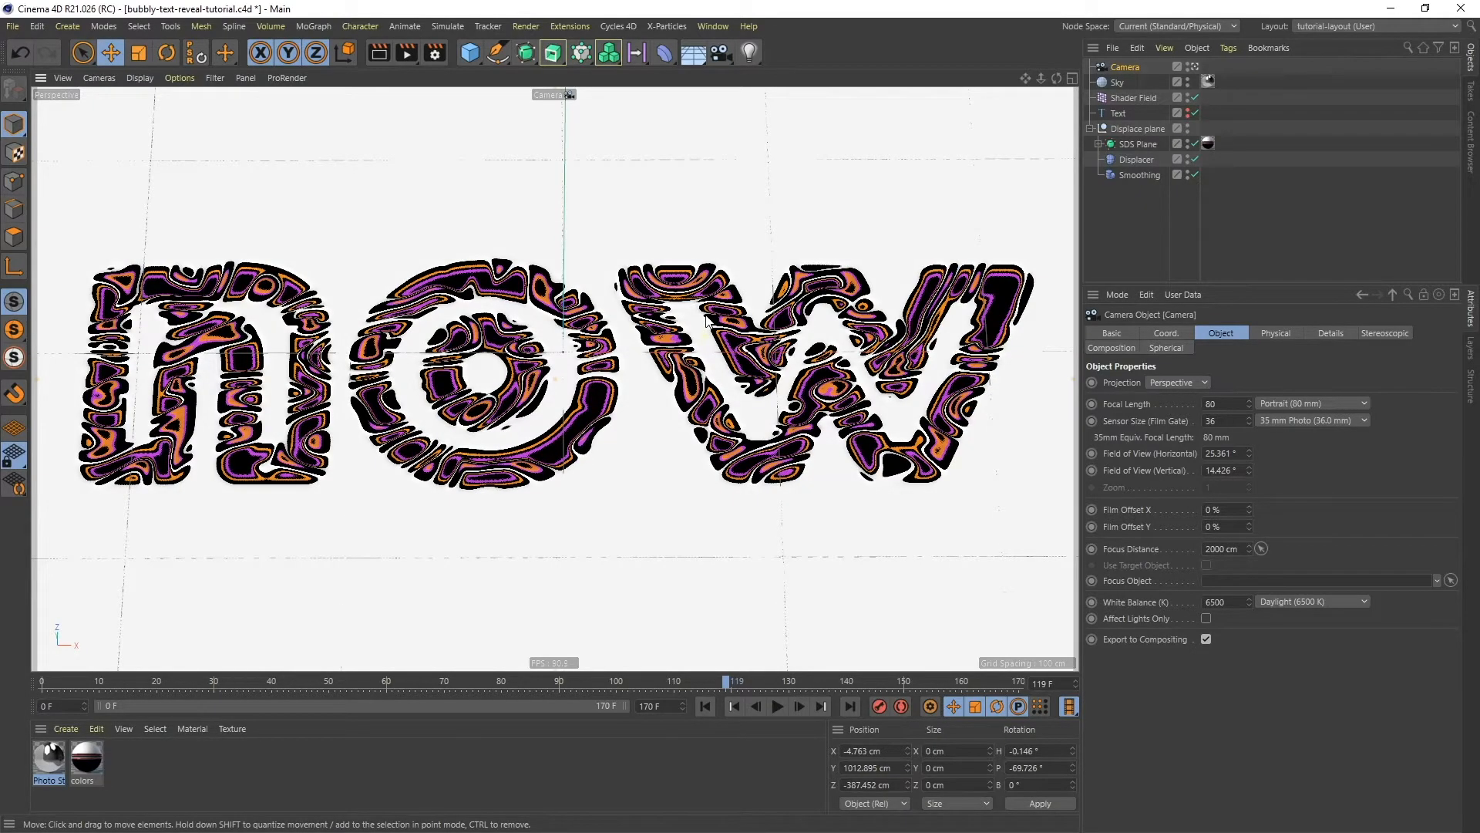
pyautogui.keyDown('alt'); pyautogui.moveTo(706, 323); pyautogui.dragTo(733, 316); pyautogui.keyUp('alt')
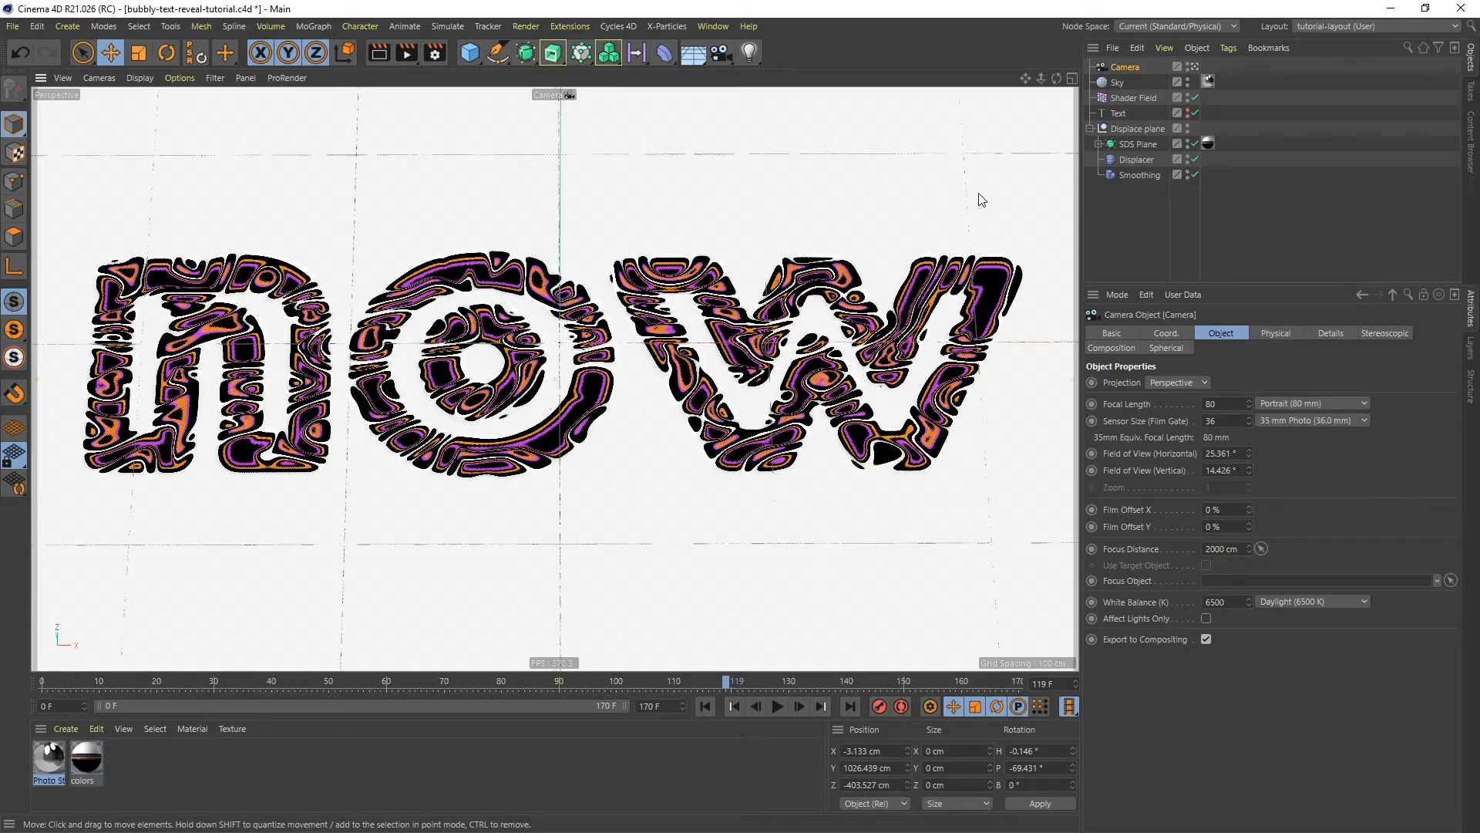
# - Add a Protection rigging tag to the camera to lock its framing
pyautogui.rightClick(1131, 66)
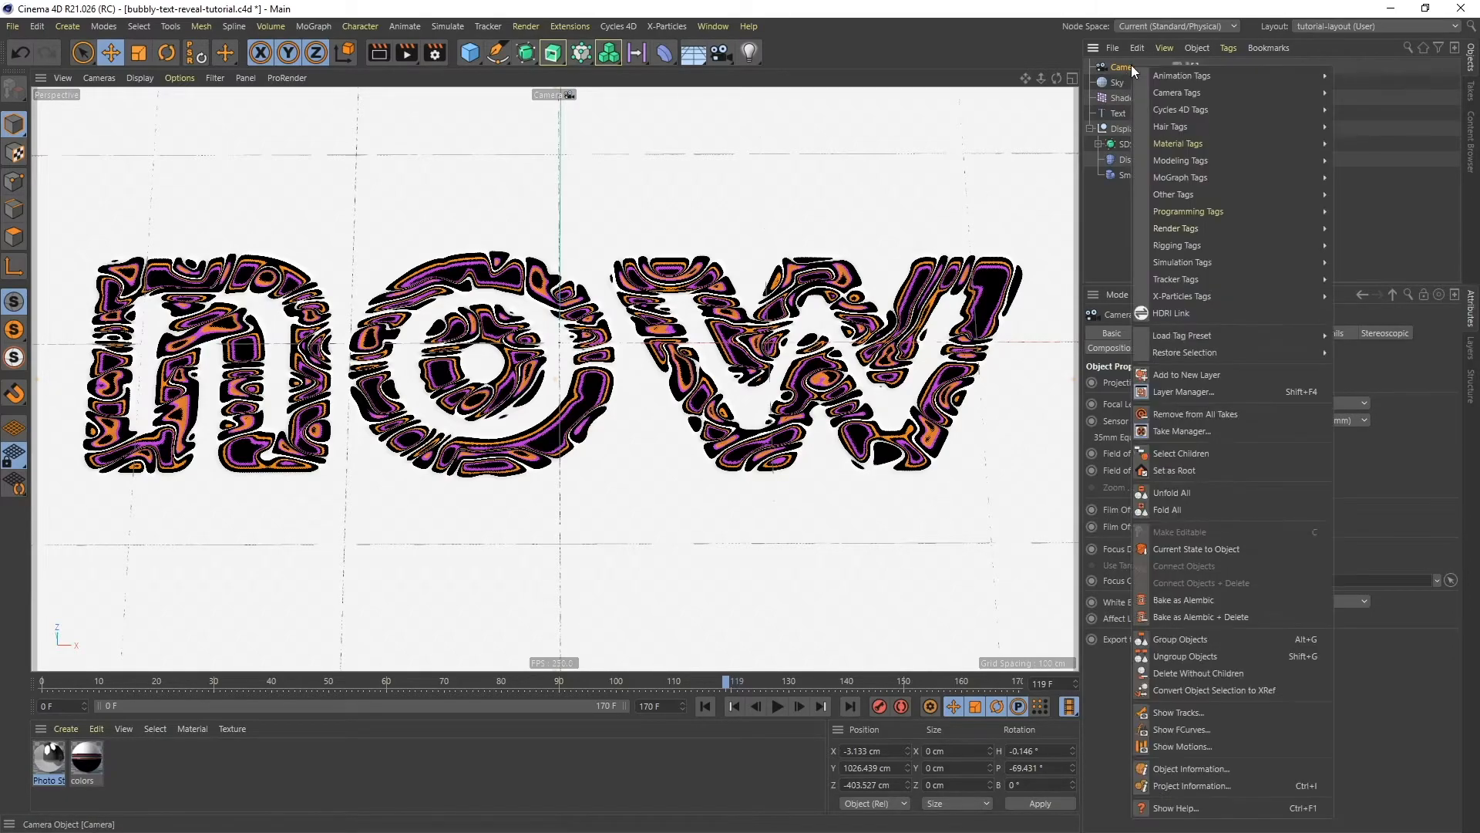
pyautogui.moveTo(1158, 232)
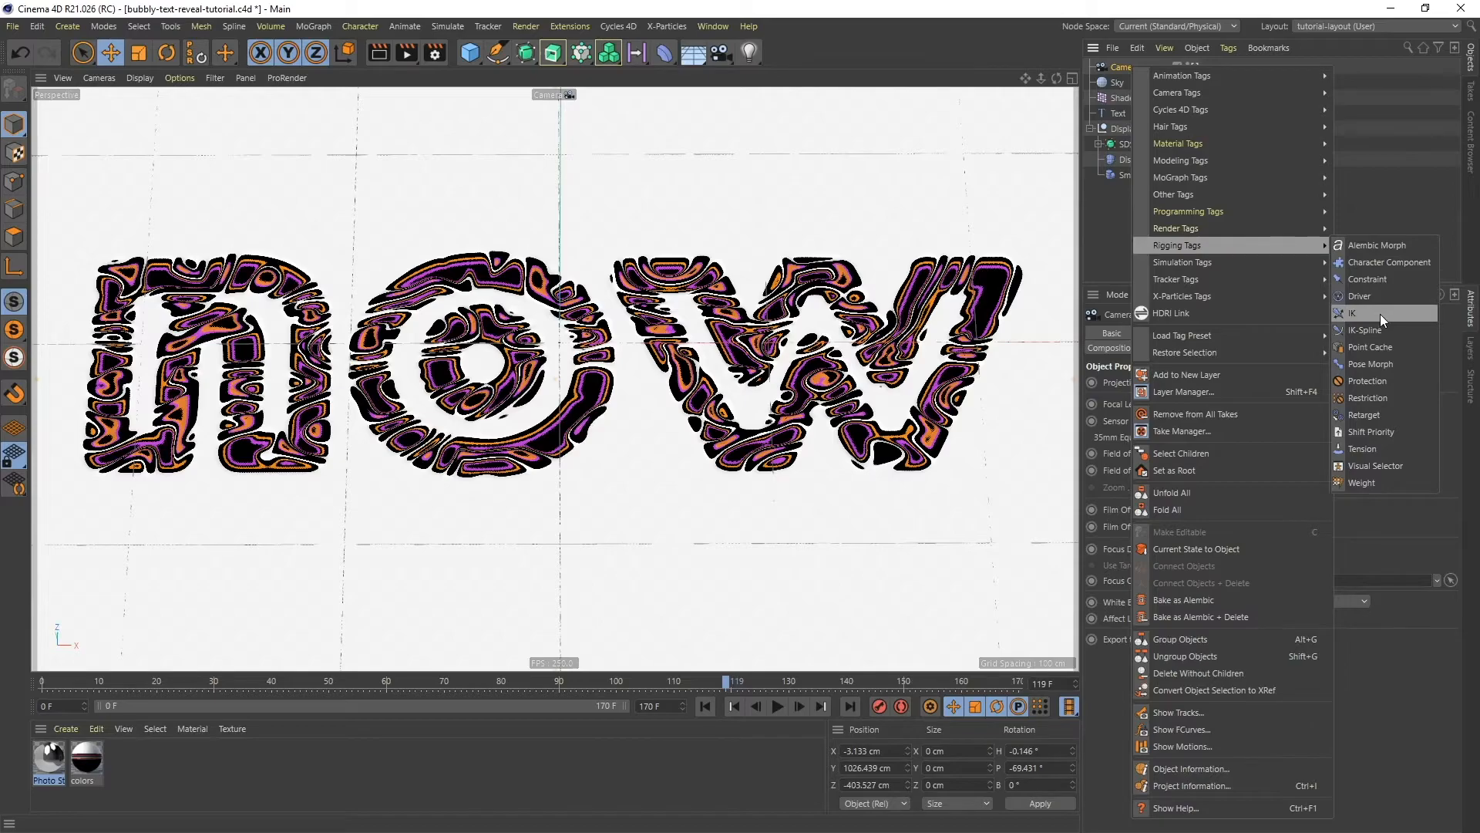
pyautogui.click(1364, 380)
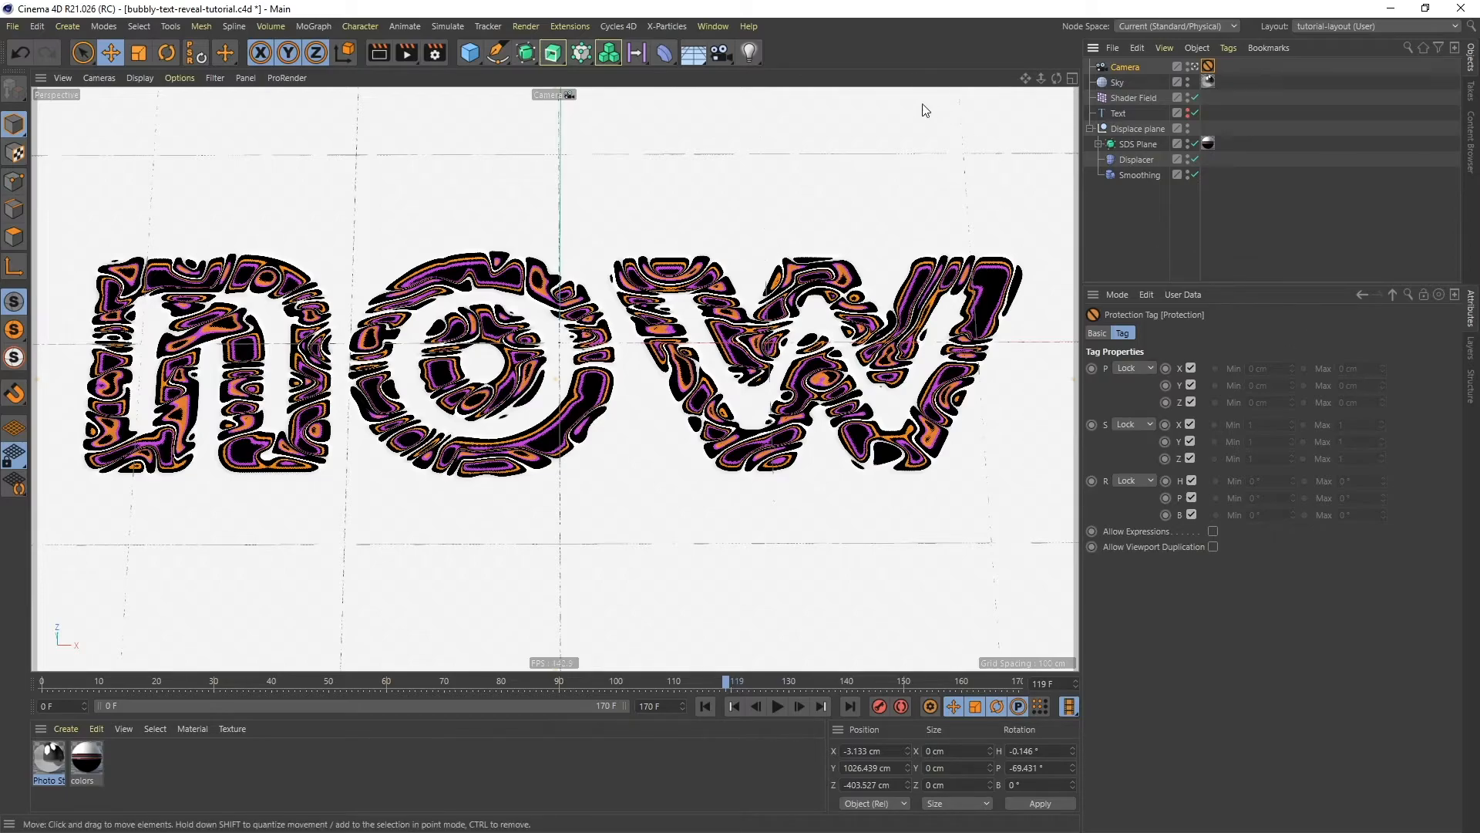
# - Add a Target Light to the scene and select its target null
pyautogui.click(756, 49)
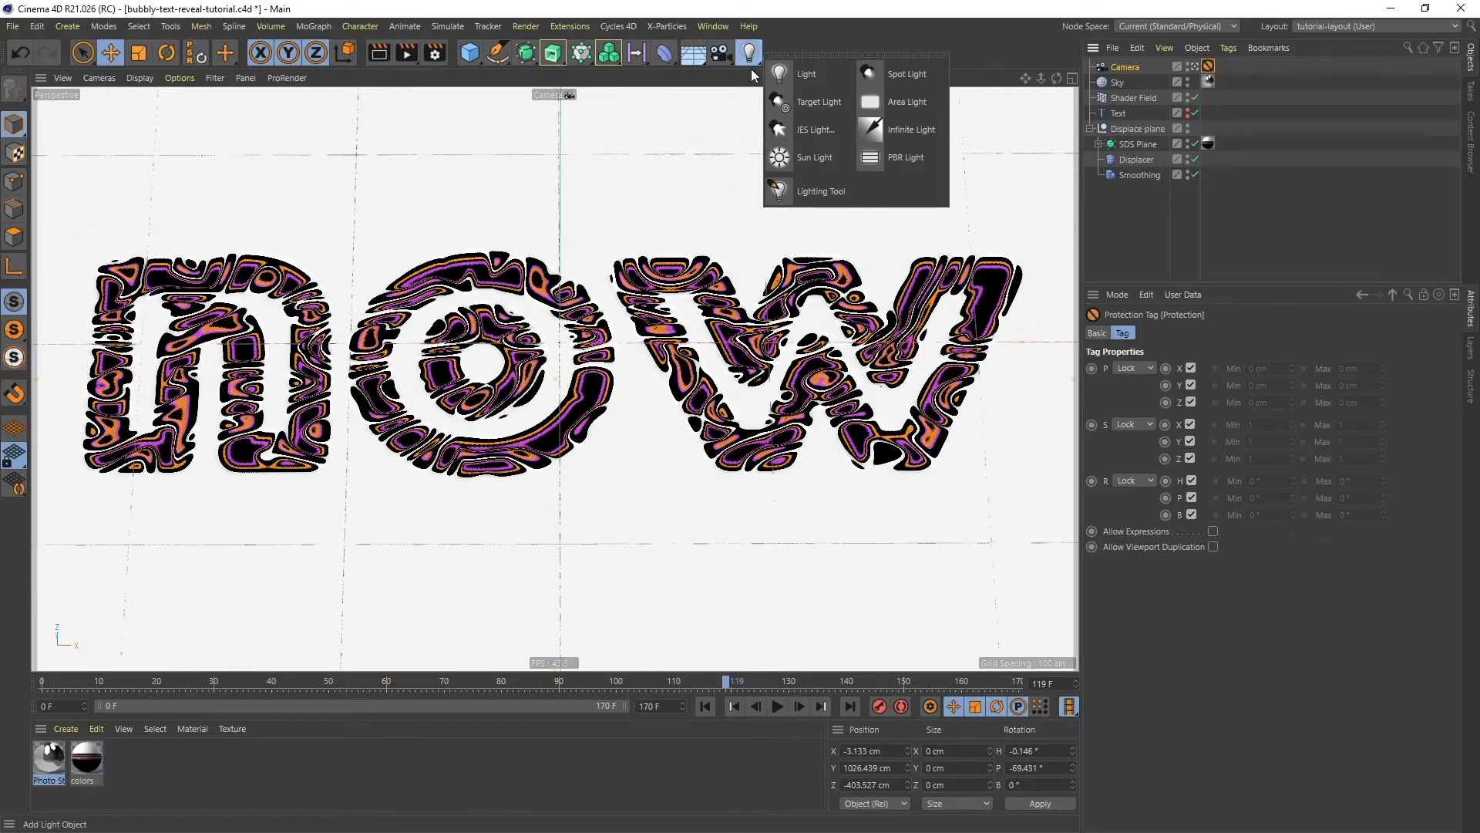
pyautogui.click(817, 103)
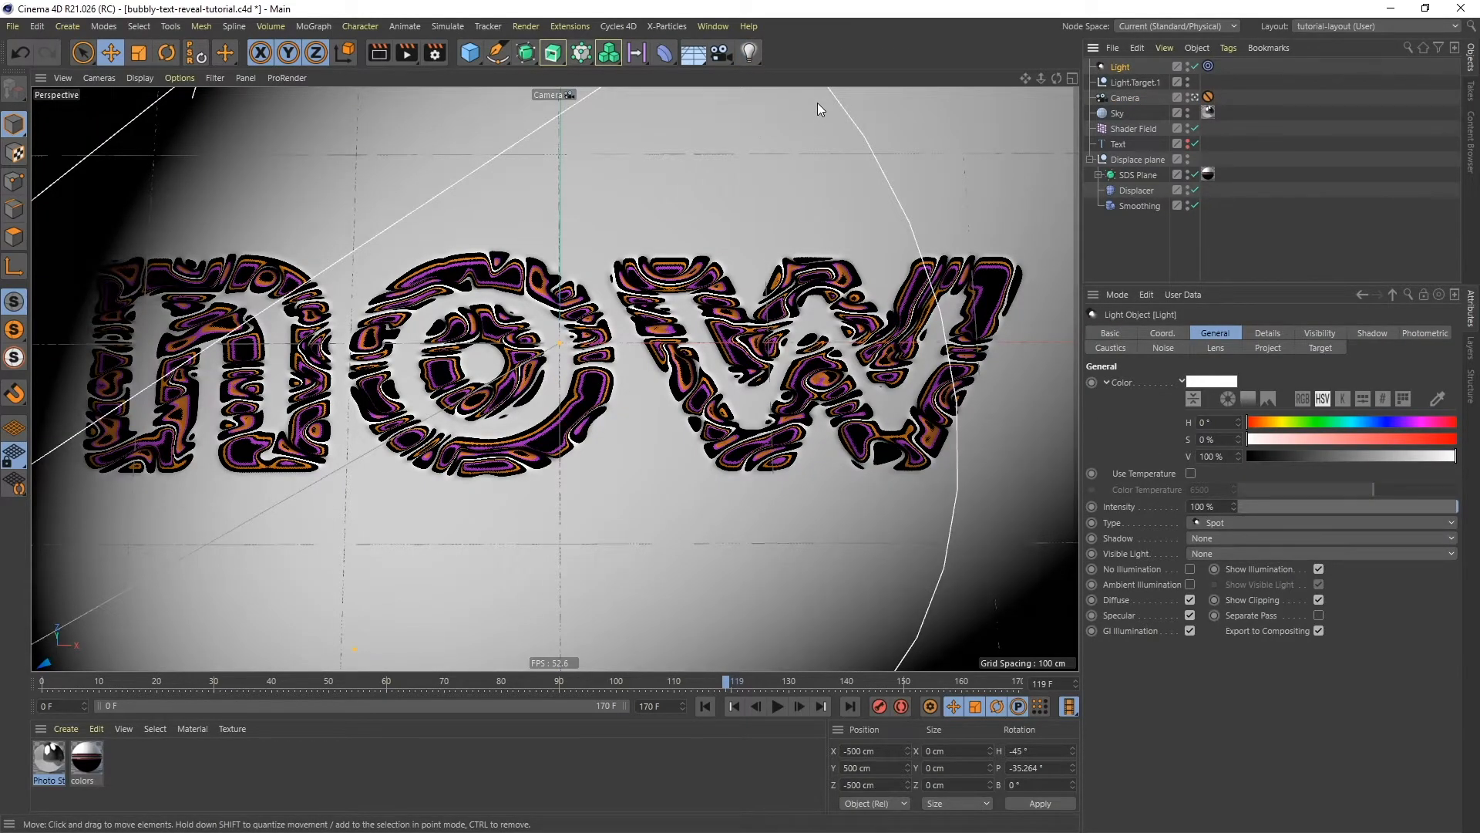
pyautogui.click(1137, 82)
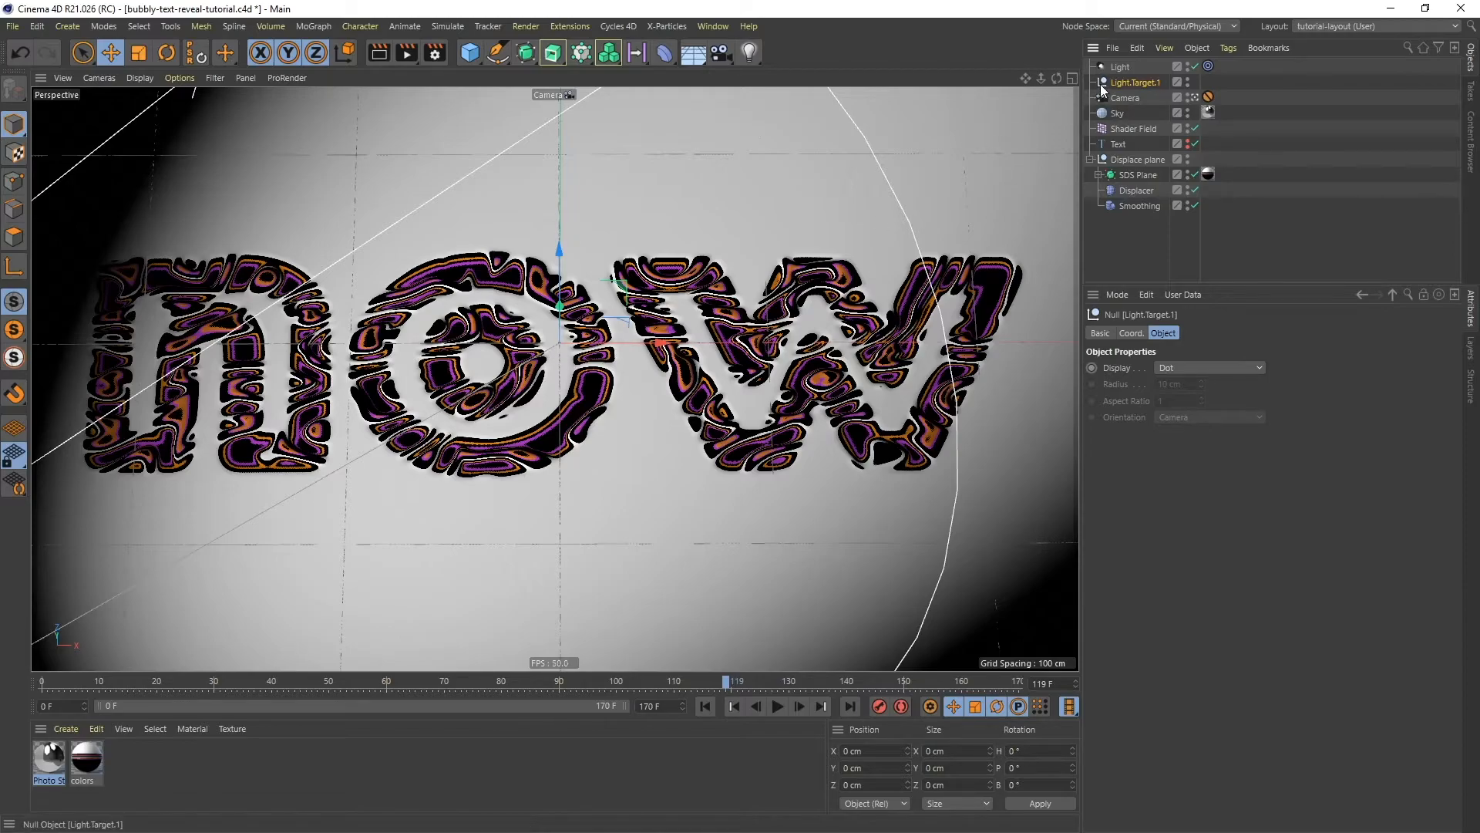
# - Change the target light's type to Area and set its intensity to 90%
pyautogui.click(1119, 67)
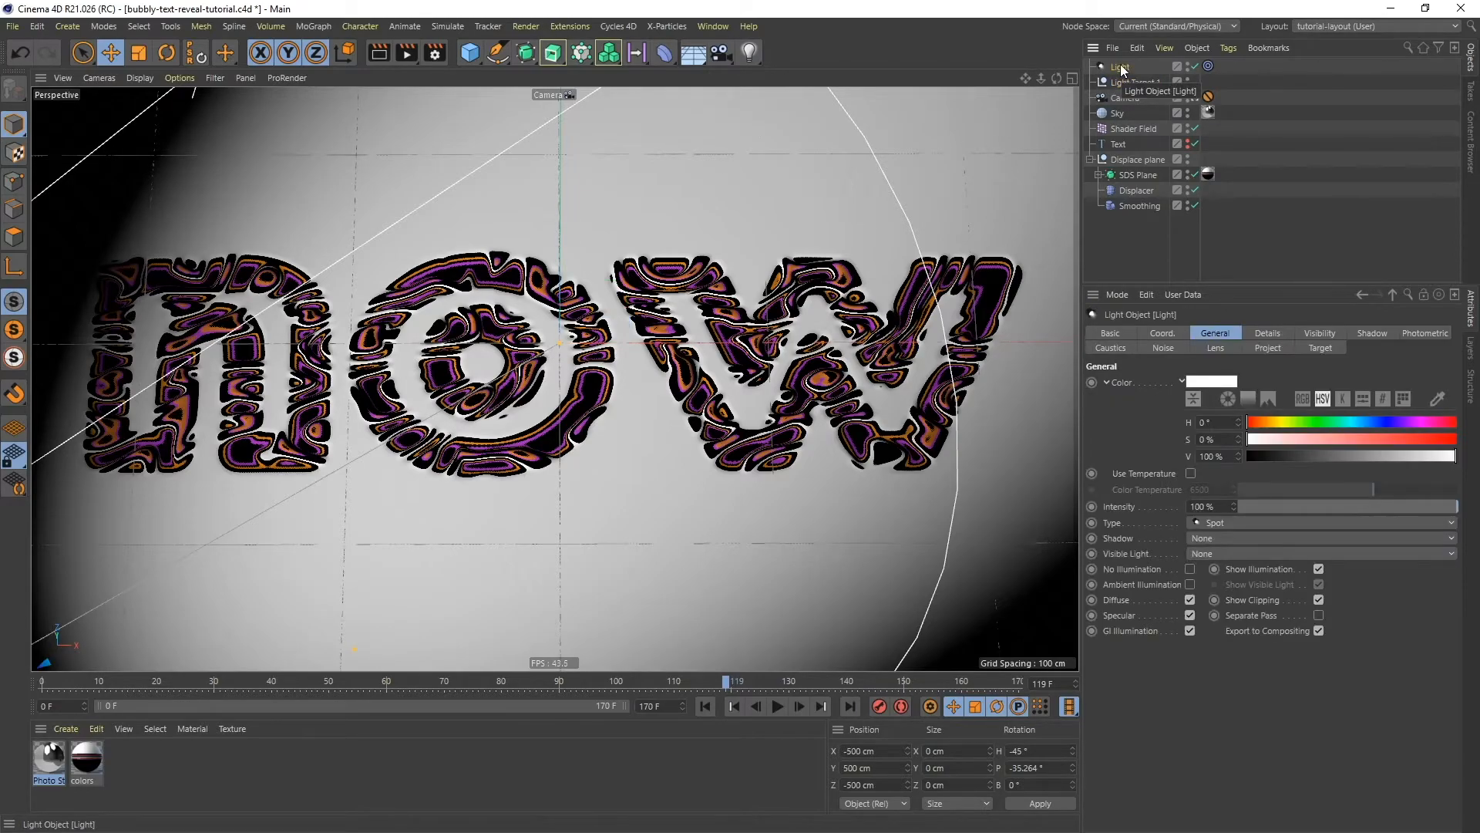
pyautogui.click(1226, 523)
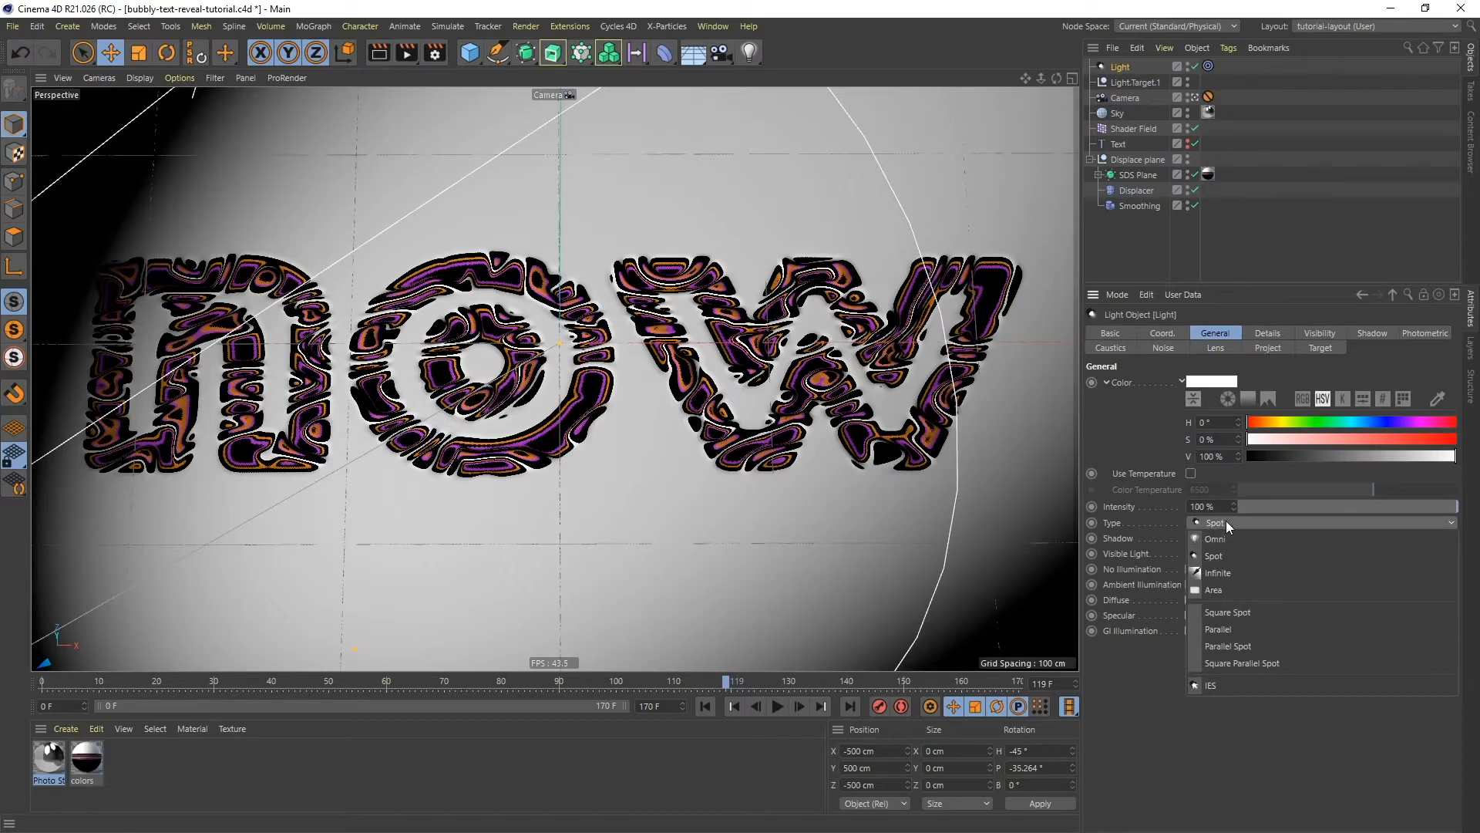
pyautogui.click(1223, 586)
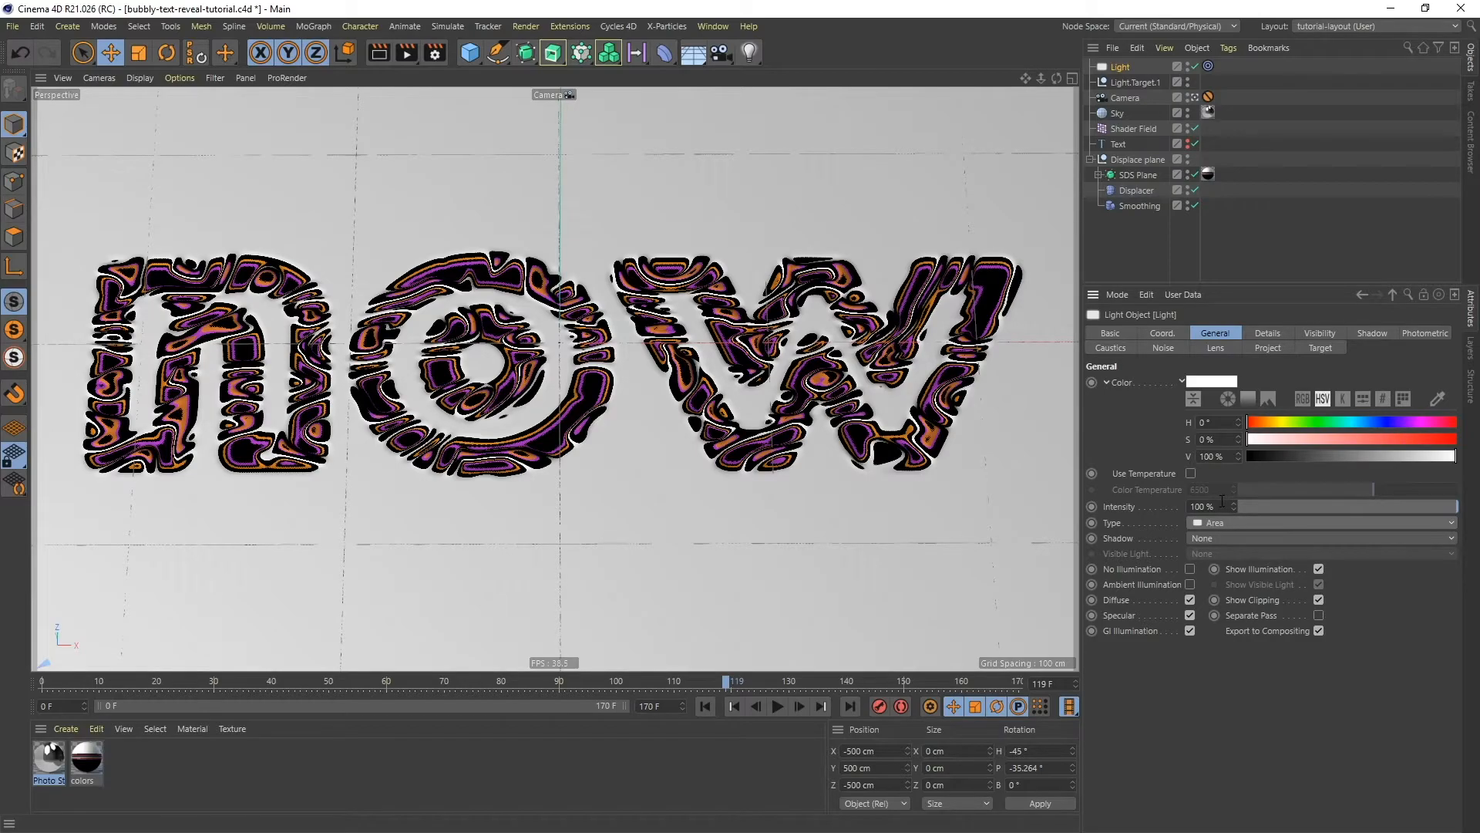
pyautogui.moveTo(1224, 506); pyautogui.dragTo(1173, 509)
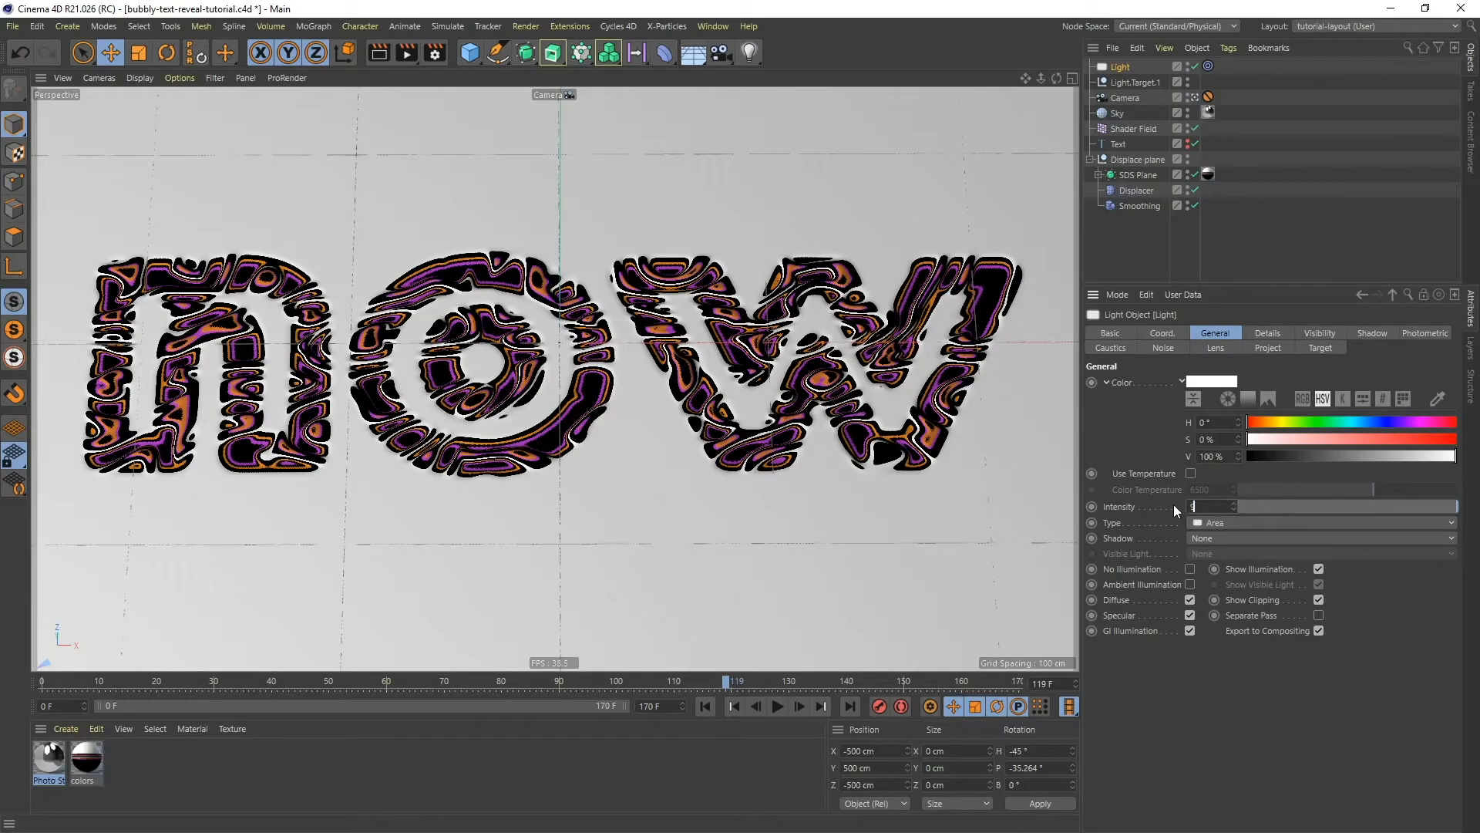
pyautogui.write('90')
pyautogui.press('Return')
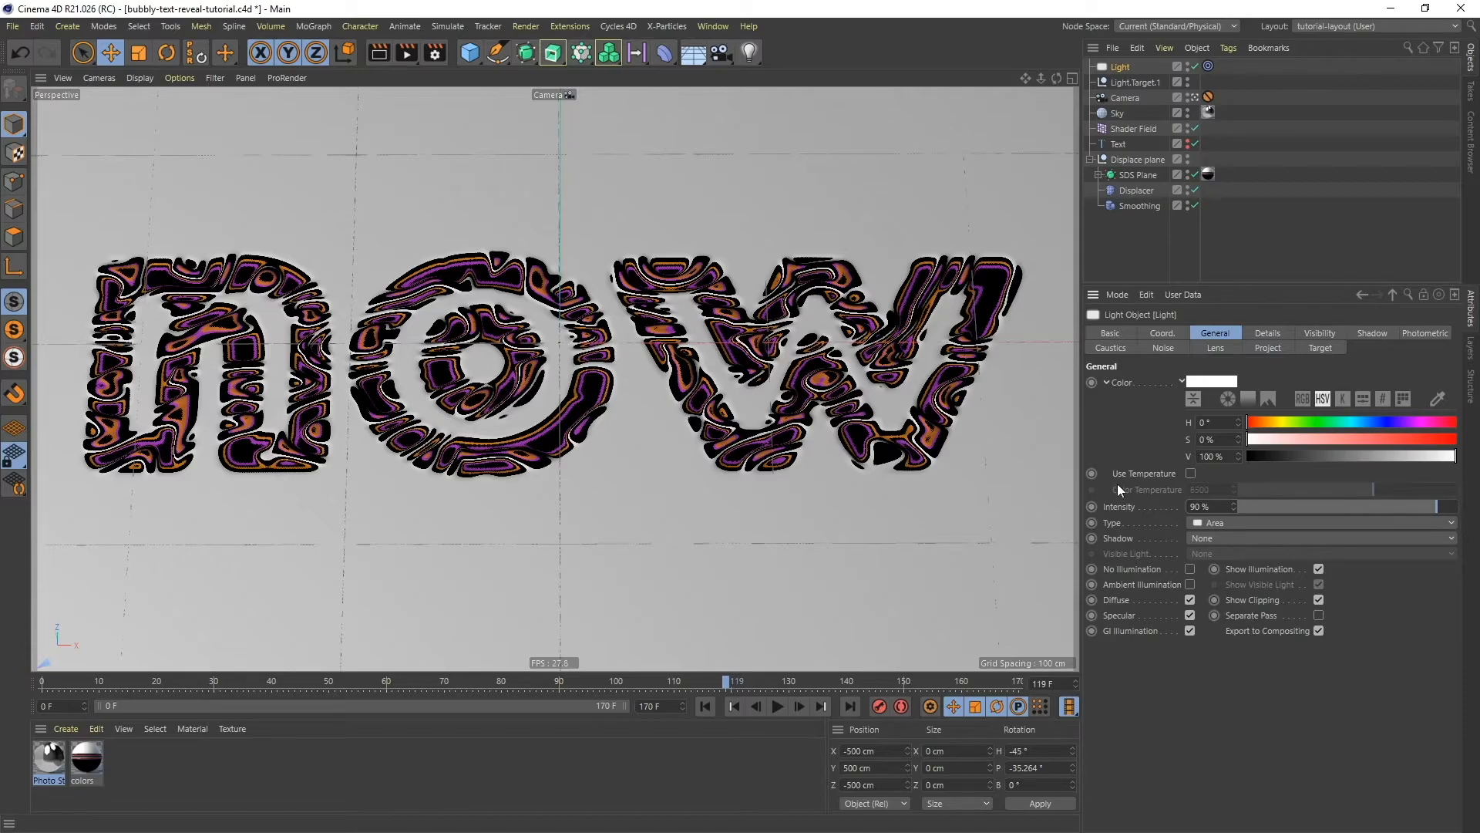
# - Switch the render settings to the Physical renderer and set its sampler to Fixed
pyautogui.click(437, 54)
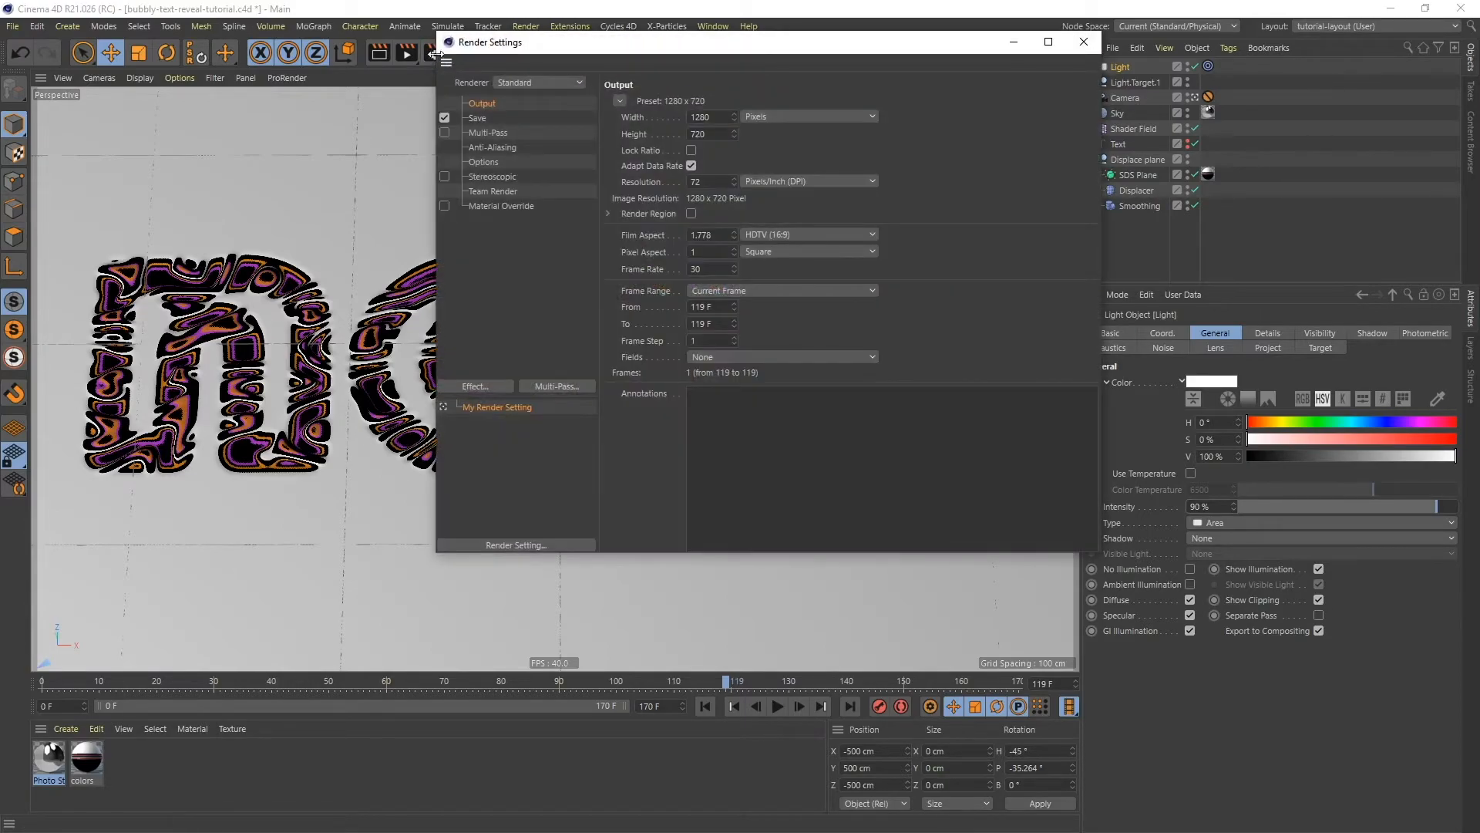
pyautogui.click(543, 81)
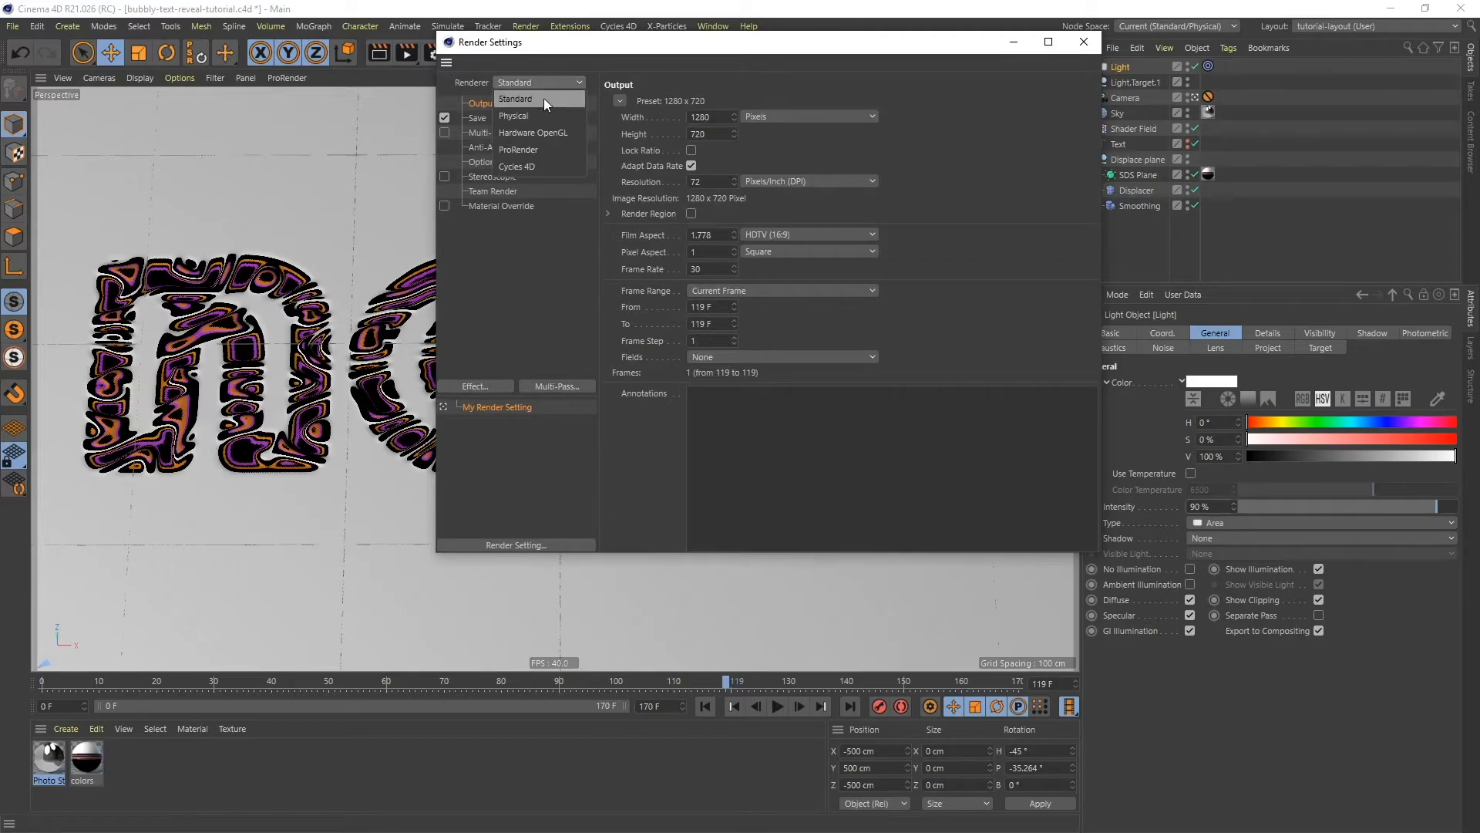
pyautogui.click(527, 117)
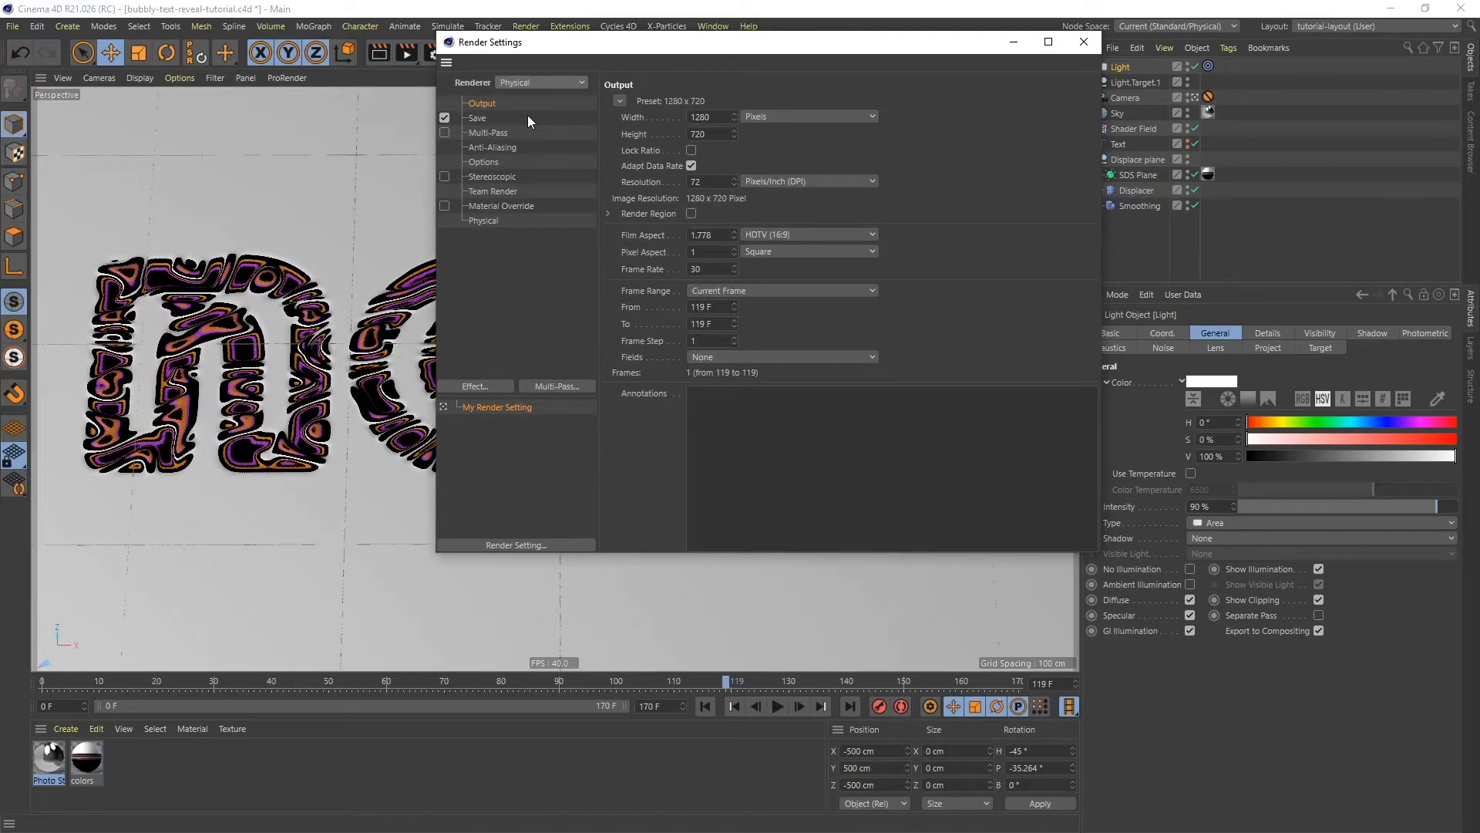
pyautogui.click(484, 220)
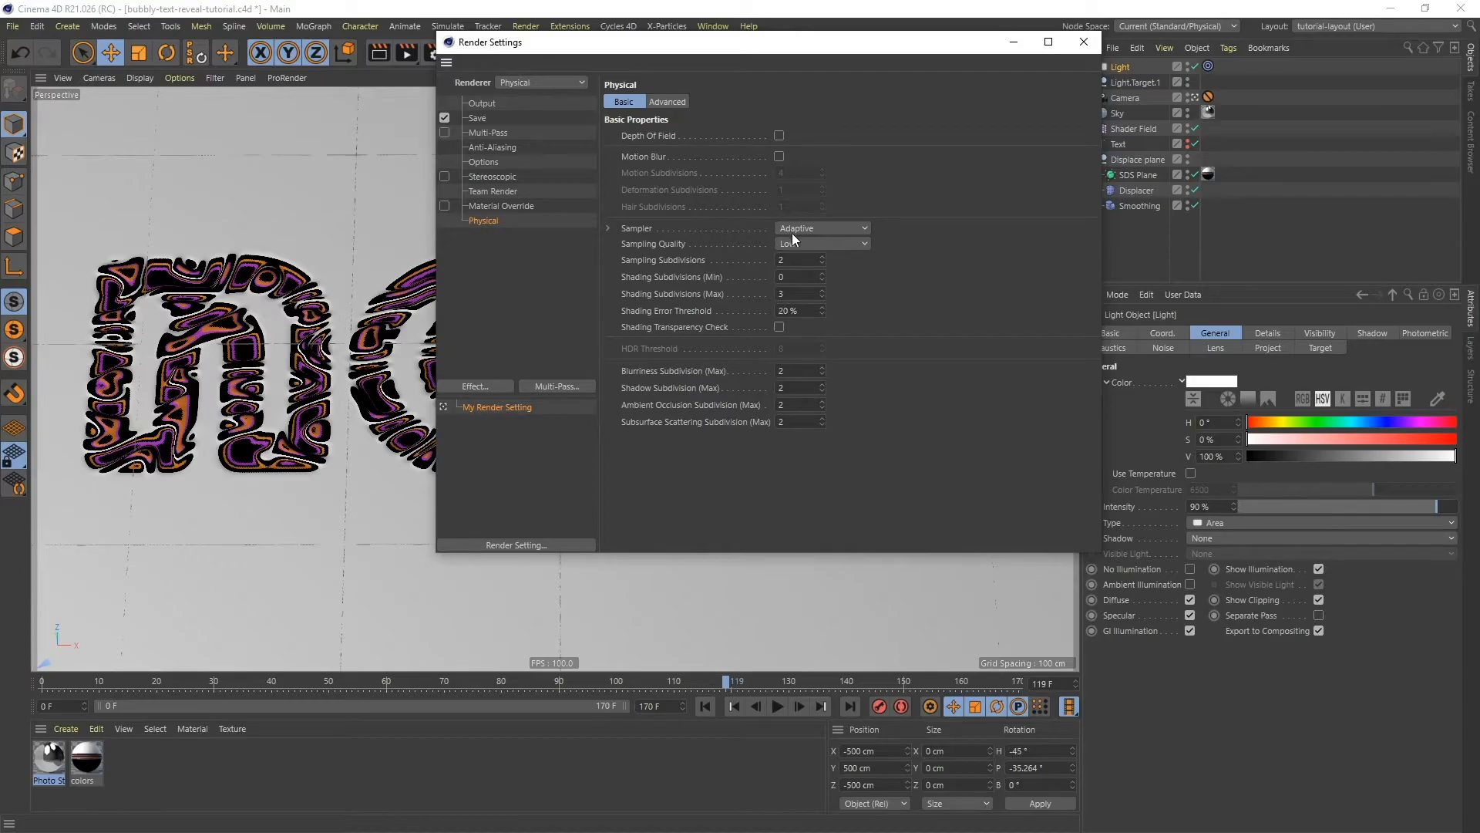
pyautogui.click(837, 227)
pyautogui.click(811, 242)
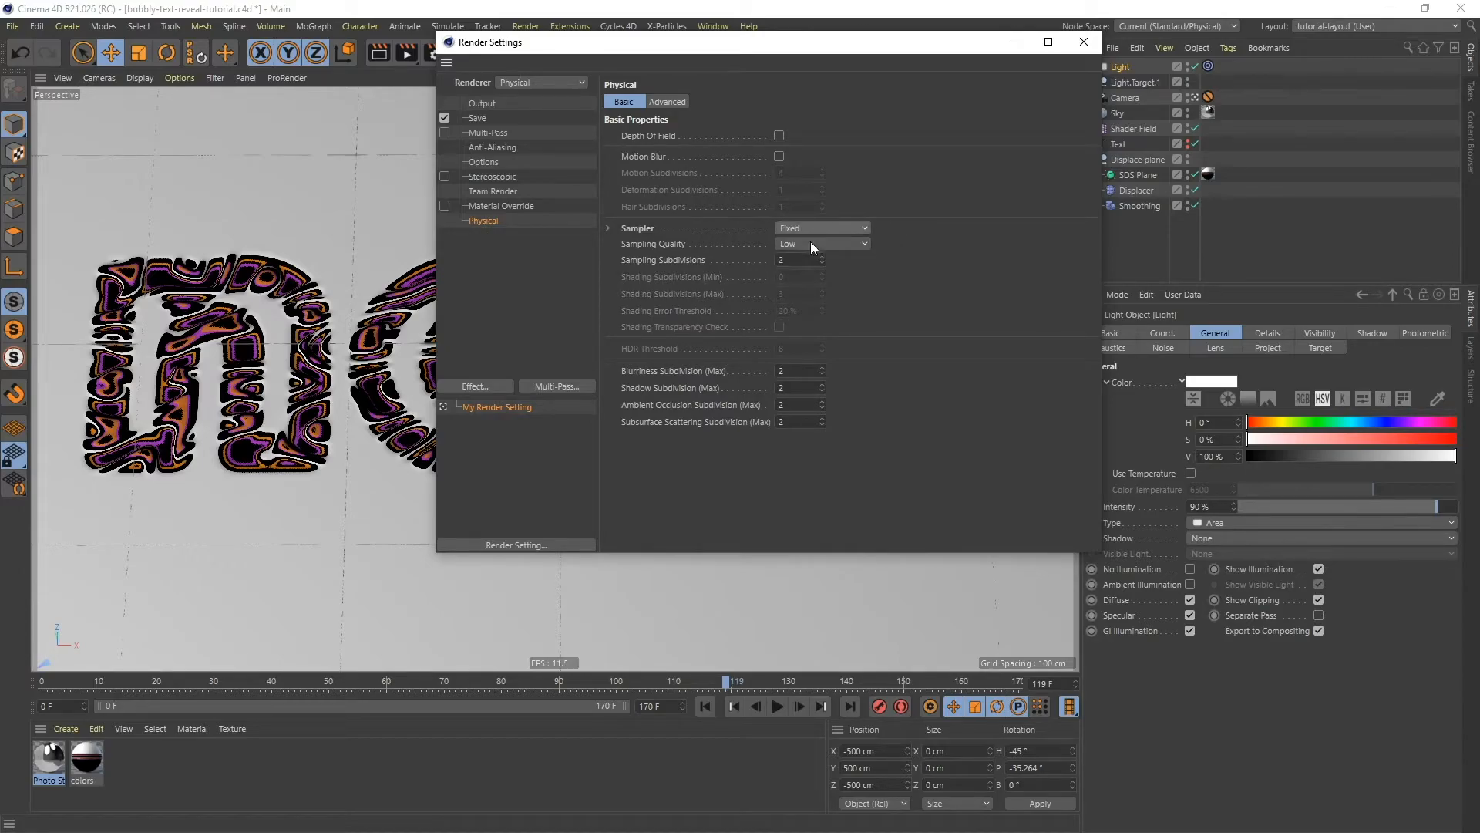
# - Set the Physical renderer's sampling, blurriness, shadow, ambient occlusion and subsurface scattering subdivisions all to 1
pyautogui.click(823, 243)
pyautogui.click(879, 245)
pyautogui.click(794, 260)
pyautogui.write('1')
pyautogui.click(787, 370)
pyautogui.write('1')
pyautogui.press('Tab')
pyautogui.write('1')
pyautogui.press('Tab')
pyautogui.write('1')
pyautogui.press('Tab')
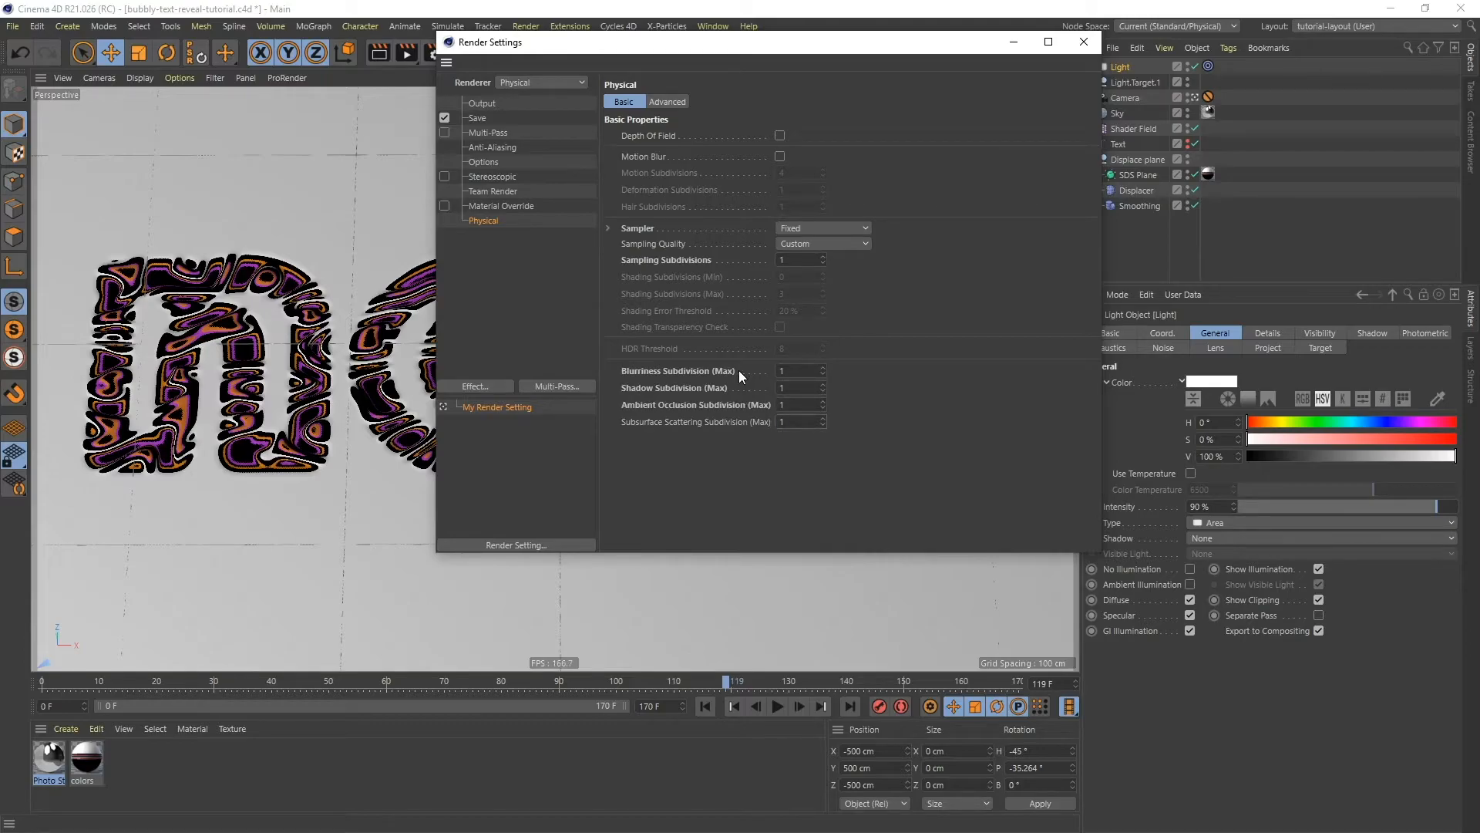
pyautogui.click(939, 437)
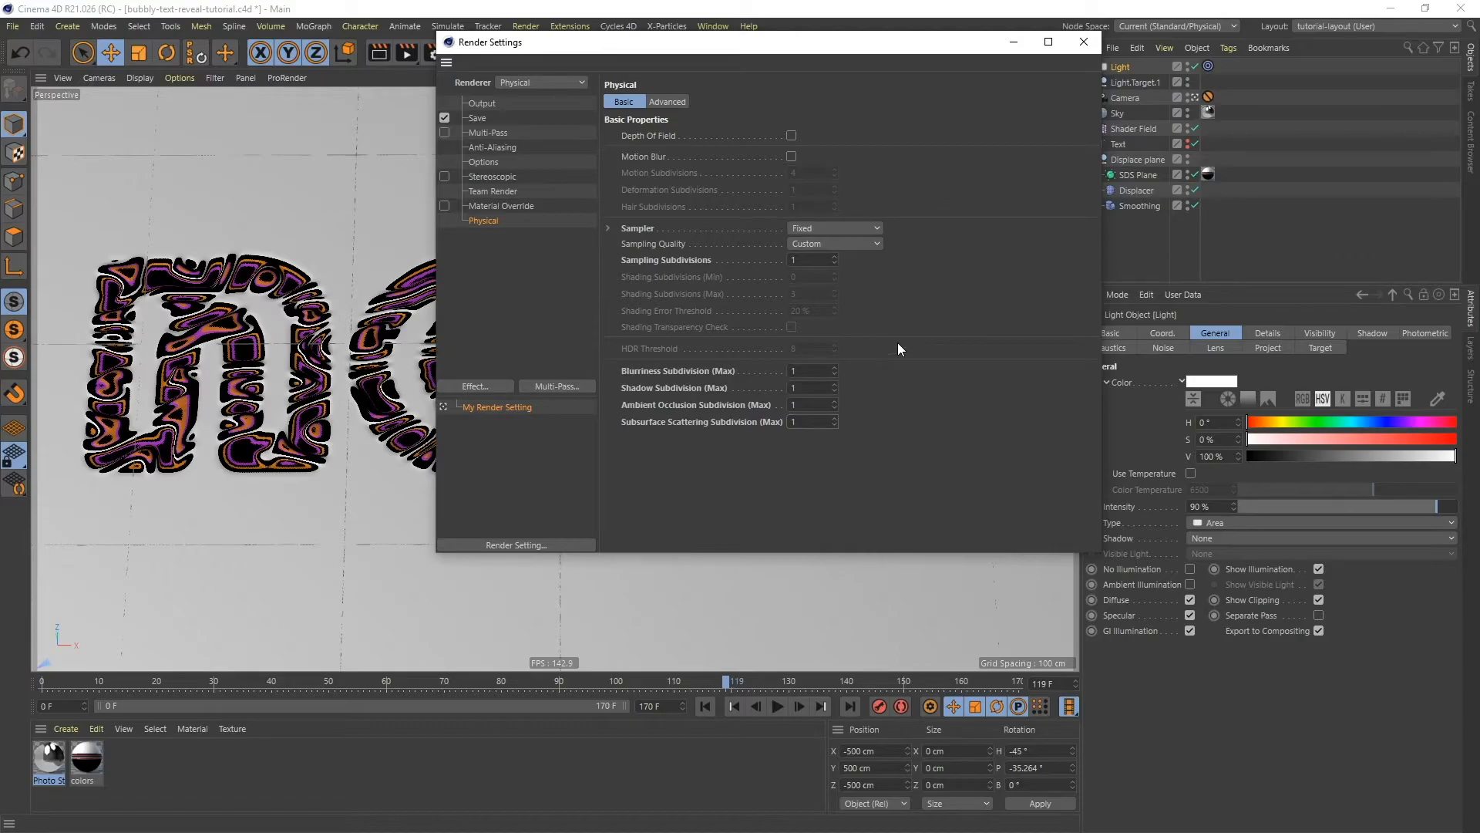
pyautogui.click(1083, 41)
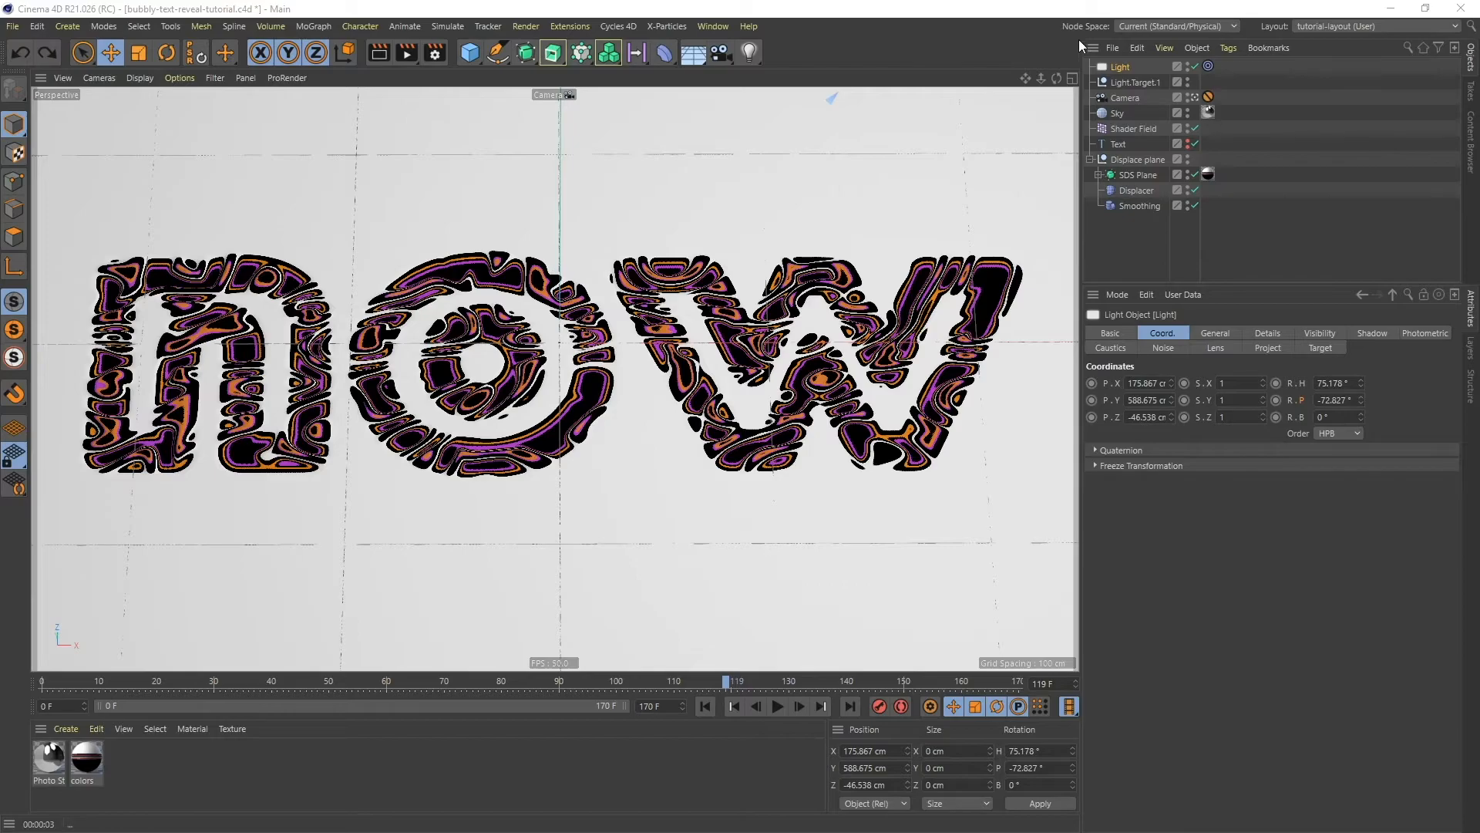
# - Show all four viewports and turn on an interactive render region over the camera view
pyautogui.click(1073, 79)
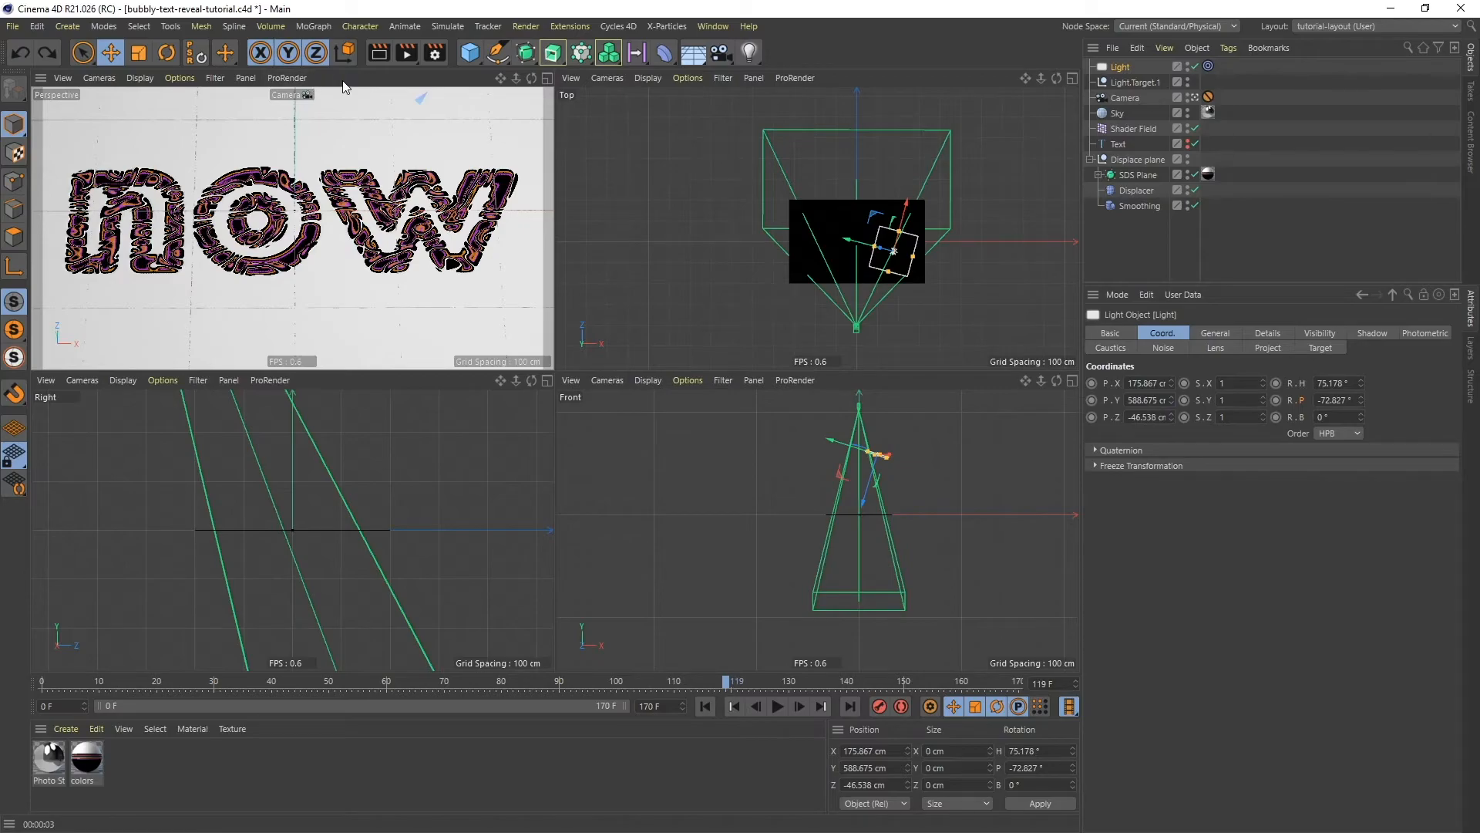
pyautogui.click(406, 52)
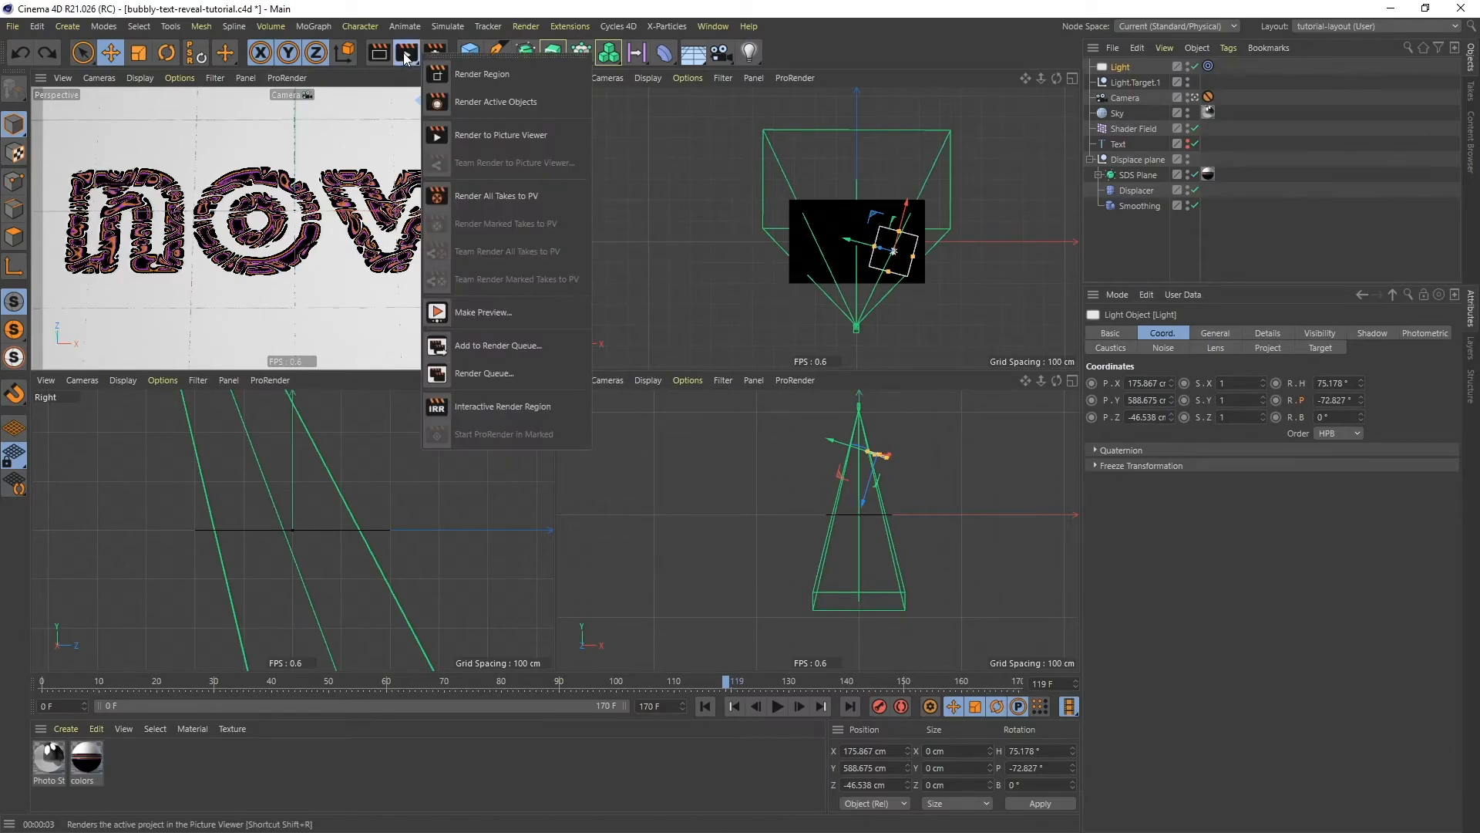
pyautogui.click(502, 407)
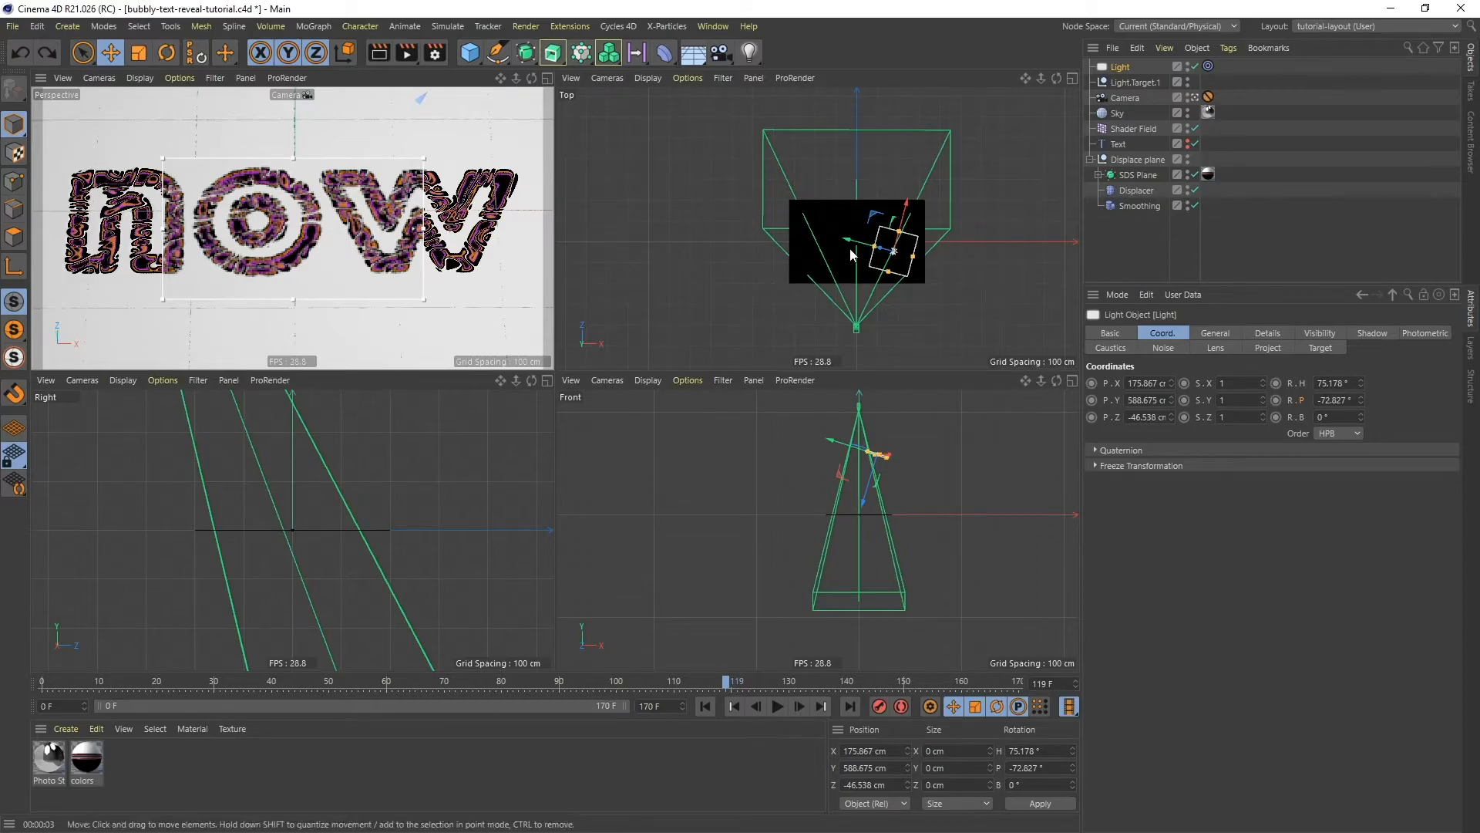
# - Raise the target light and shift it across the text to about X -117 cm, Y 903 cm, Z 31 cm
pyautogui.keyDown('alt'); pyautogui.moveTo(937, 464); pyautogui.dragTo(932, 515, button='middle'); pyautogui.keyUp('alt')
pyautogui.moveTo(857, 552); pyautogui.dragTo(866, 530)
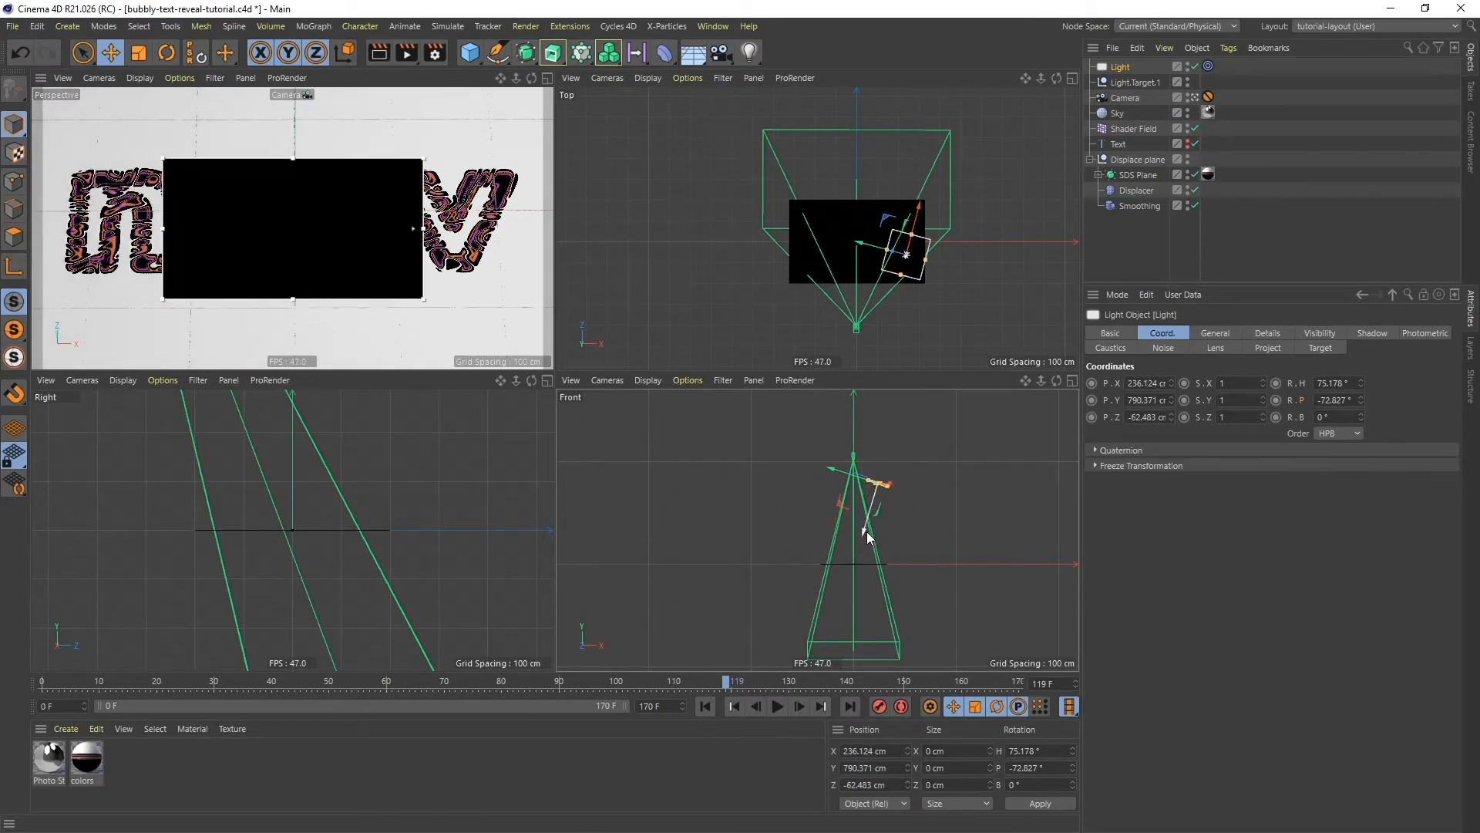
pyautogui.moveTo(814, 467); pyautogui.dragTo(788, 473)
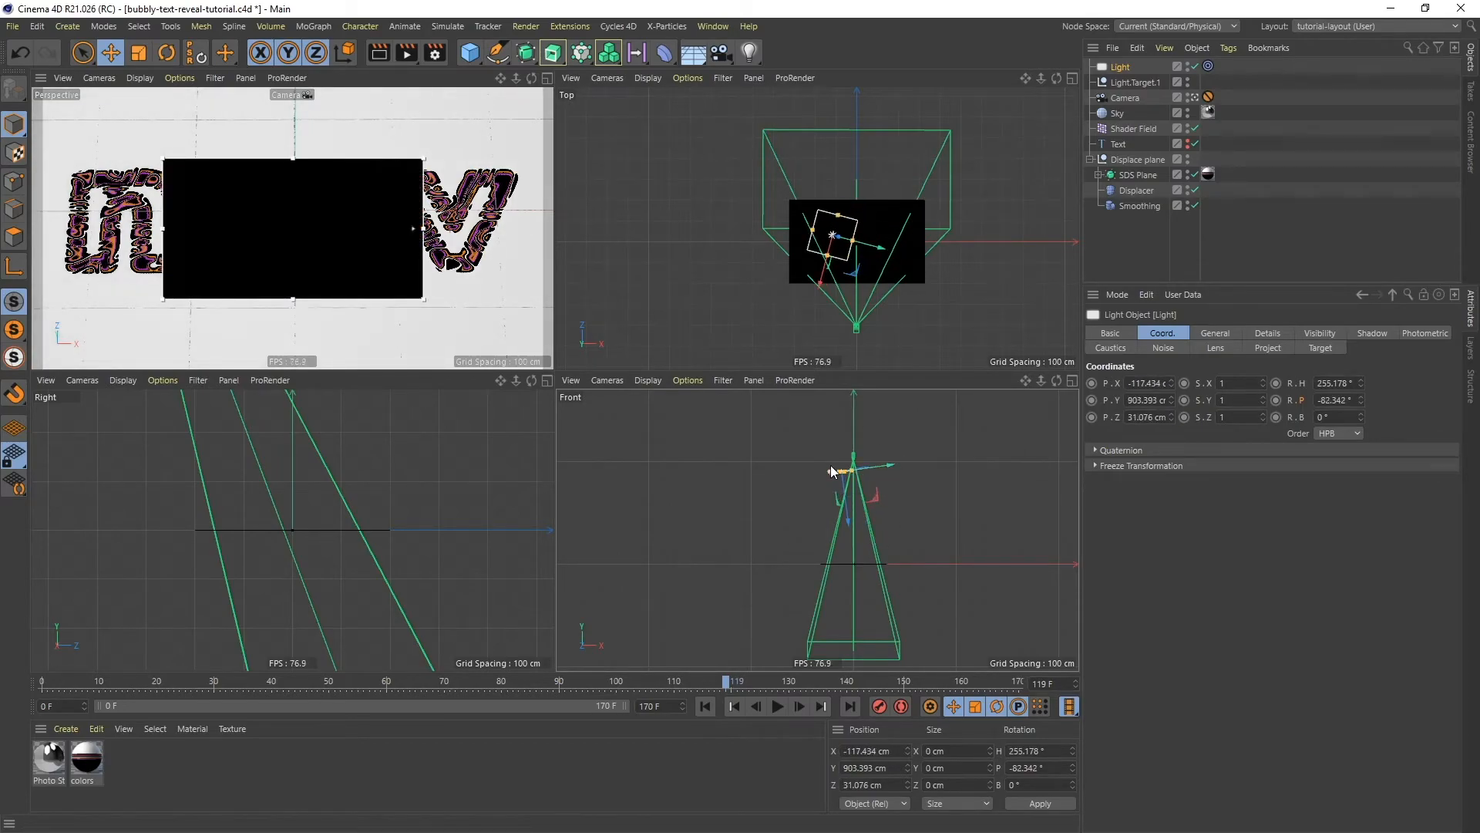
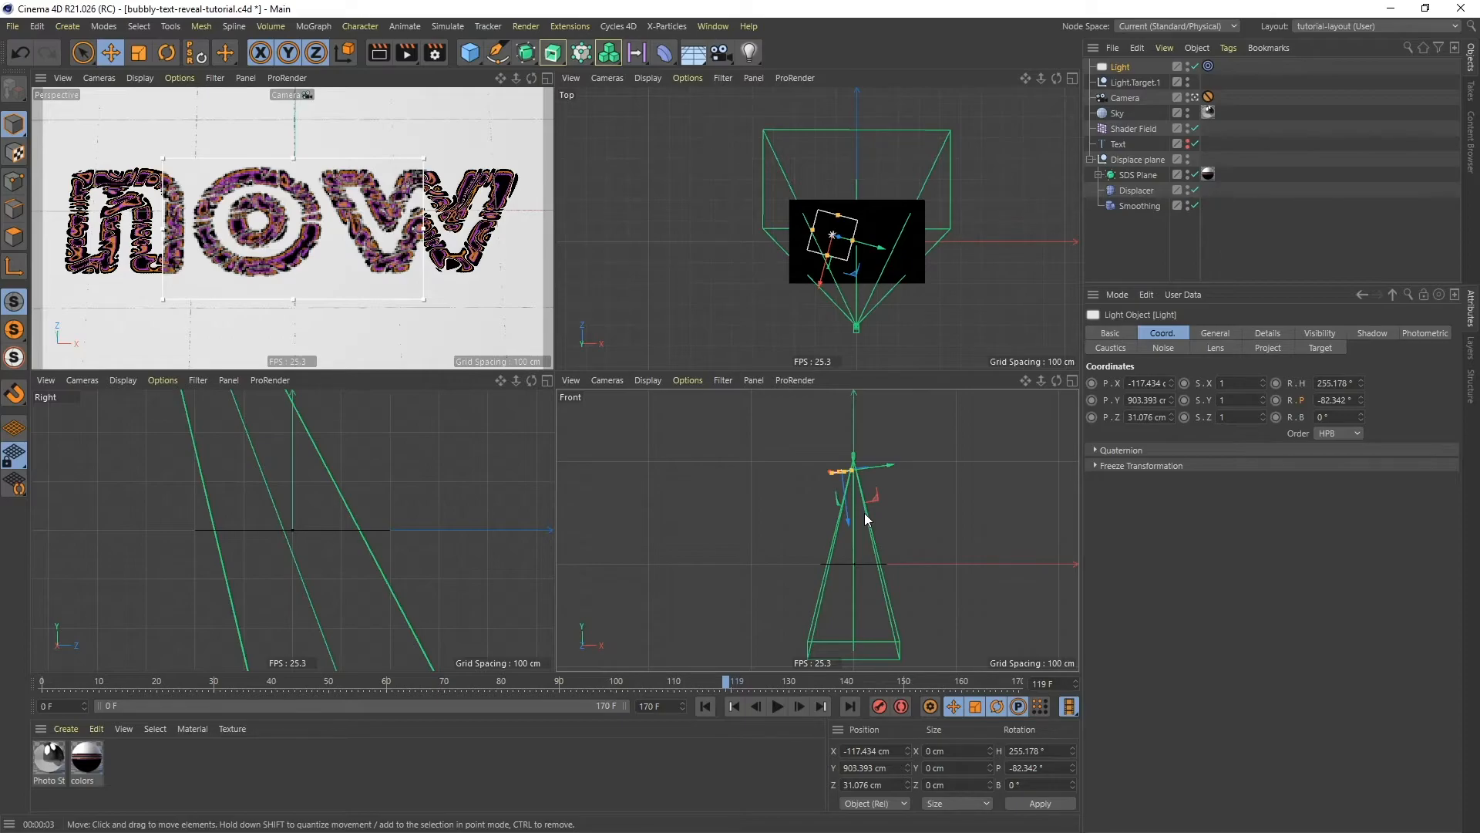
# - Enable Reflectance on the "colors" material and delete its Default Specular layer
pyautogui.click(1074, 77)
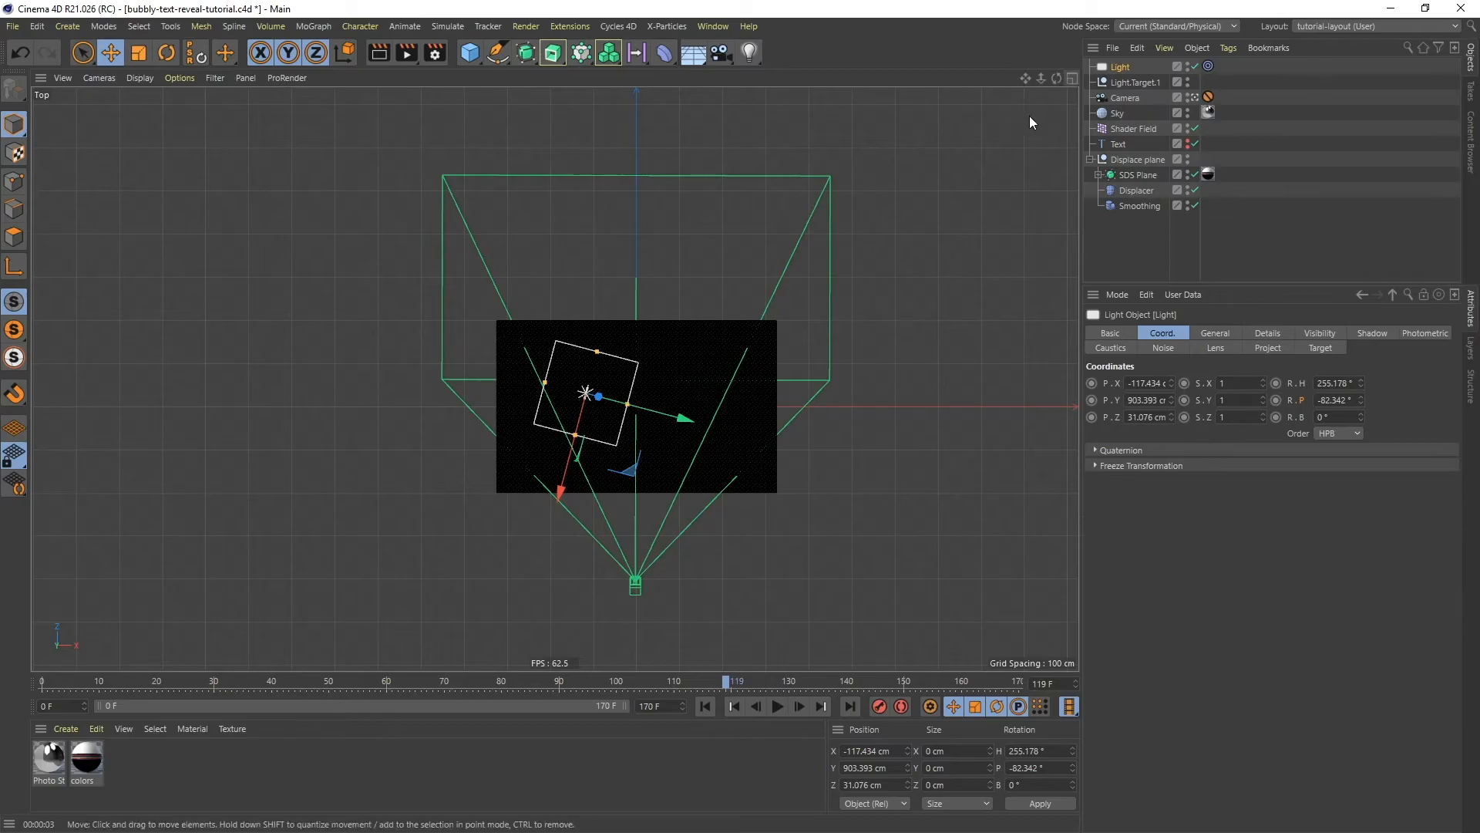
pyautogui.click(1071, 77)
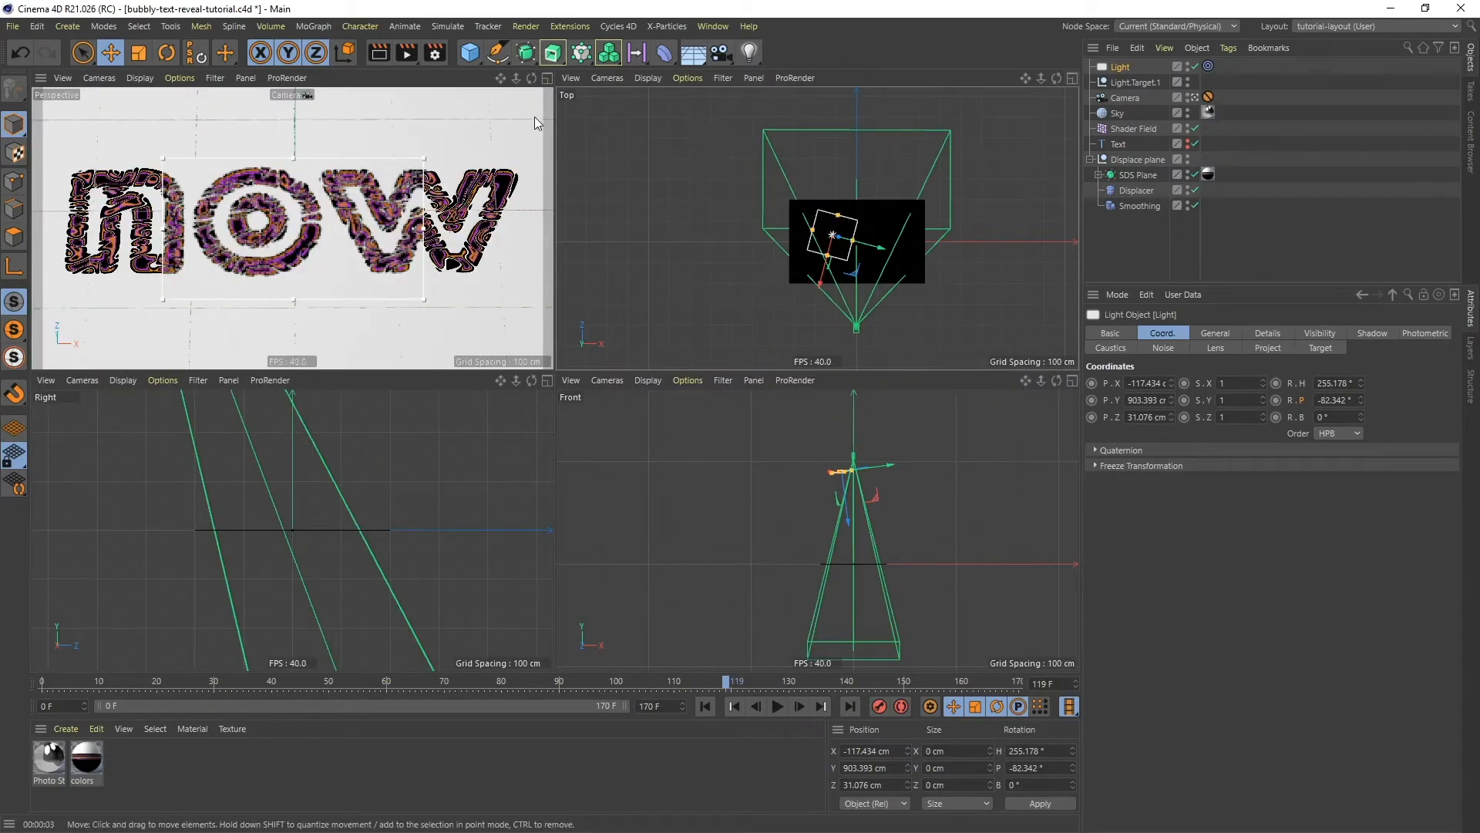
pyautogui.click(546, 78)
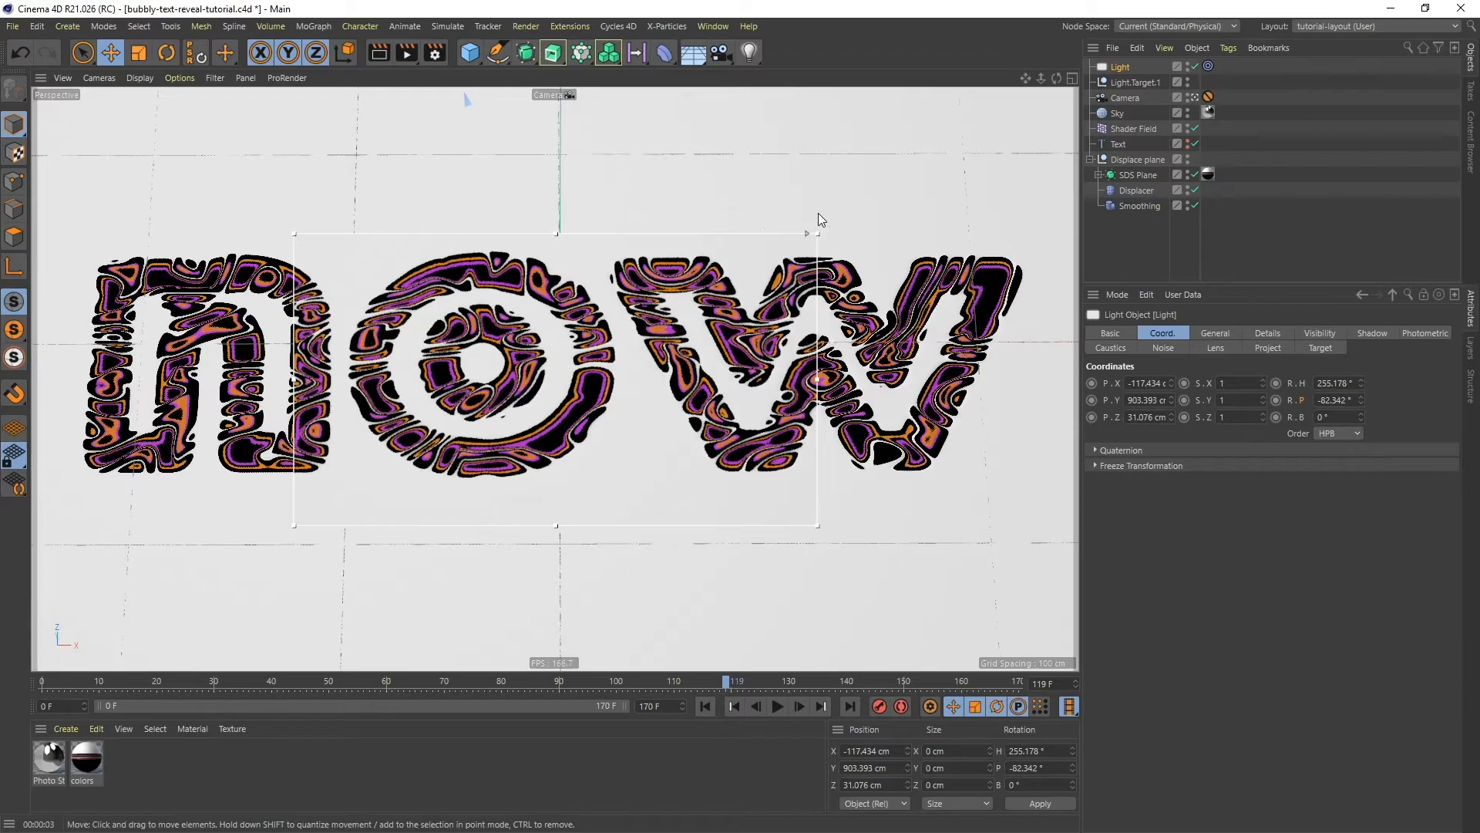
pyautogui.click(96, 764)
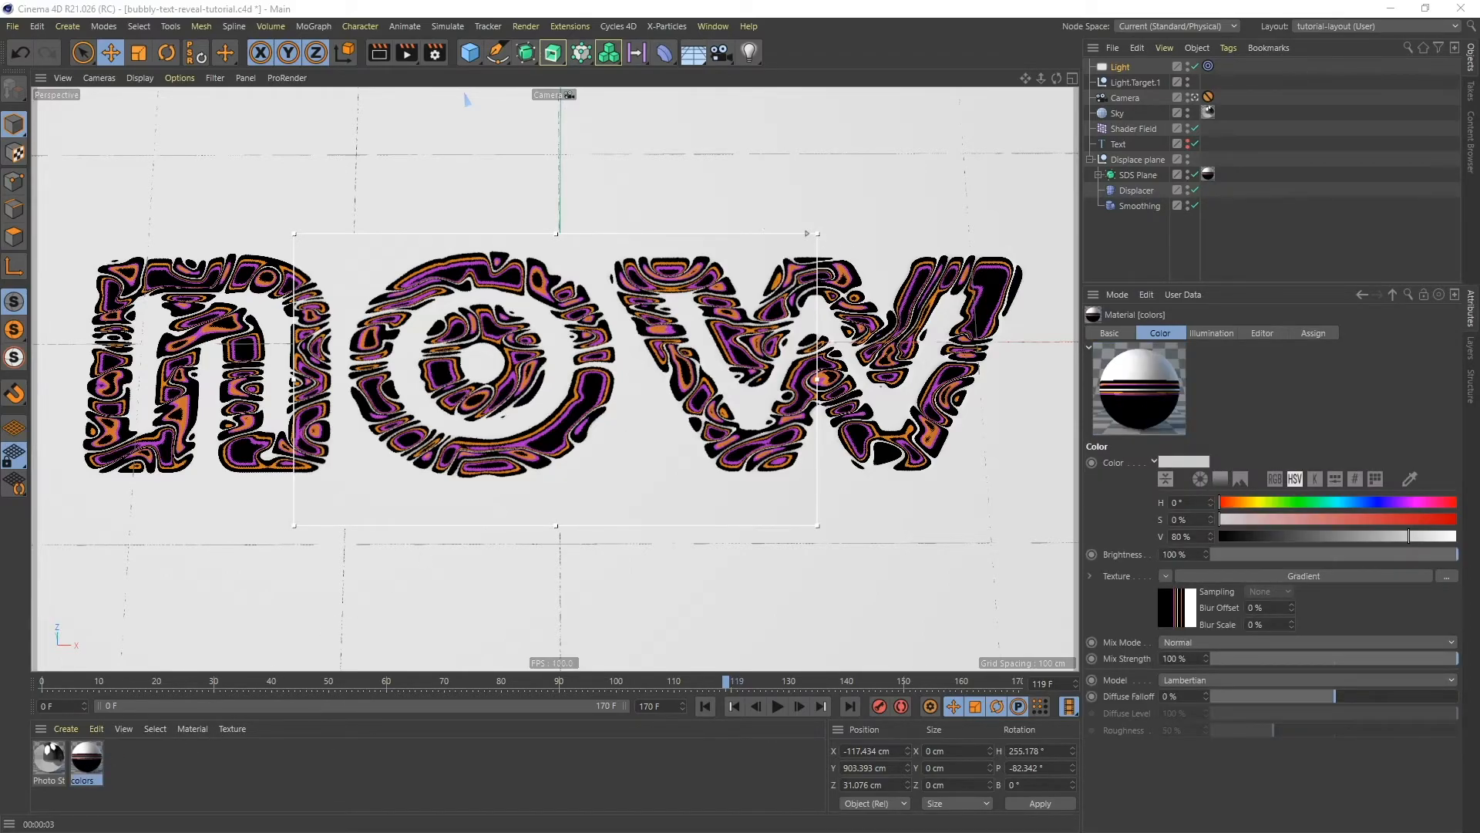
pyautogui.moveTo(1479, 200); pyautogui.dragTo(1101, 174)
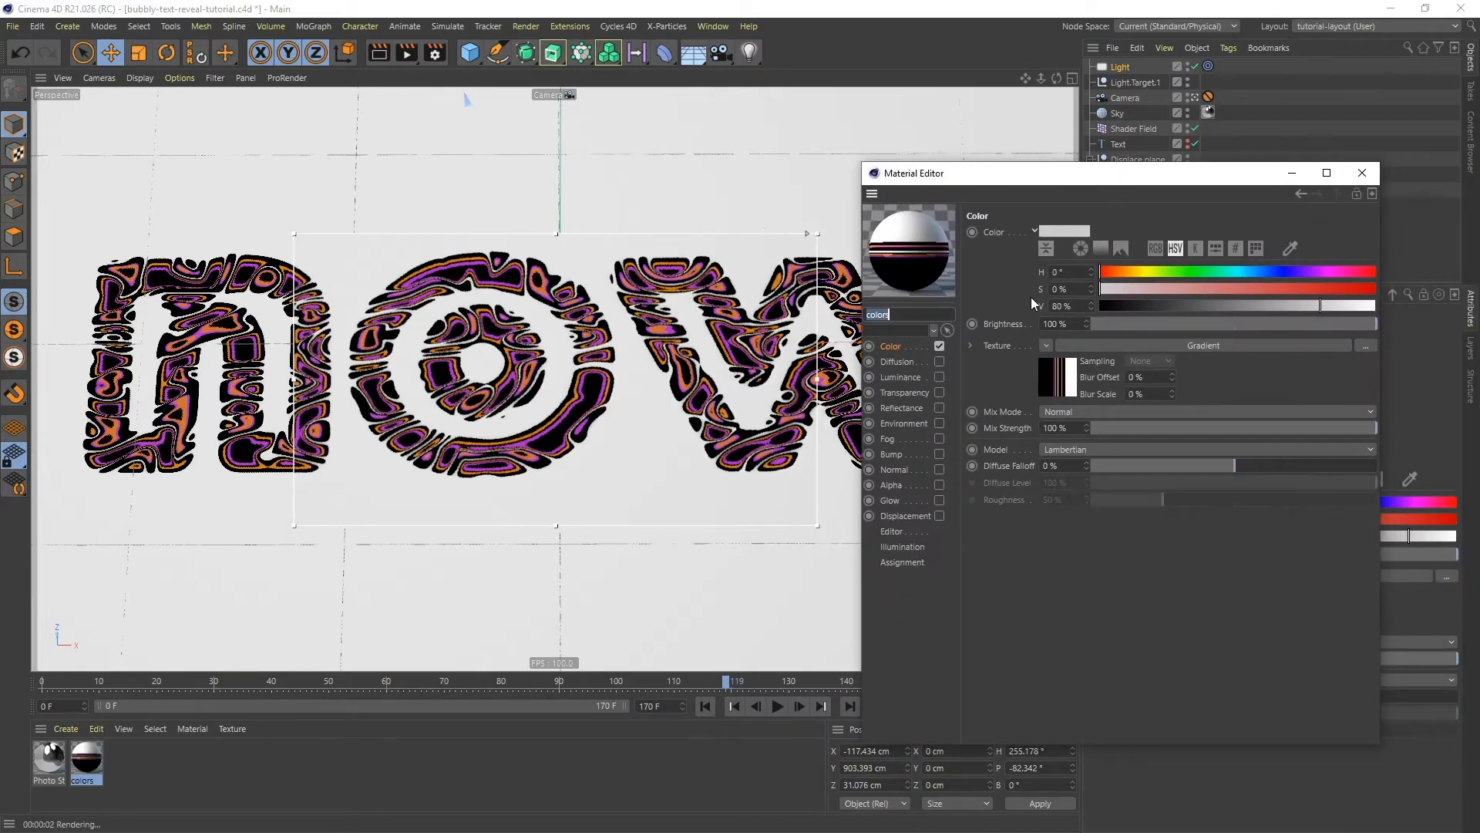
pyautogui.click(938, 408)
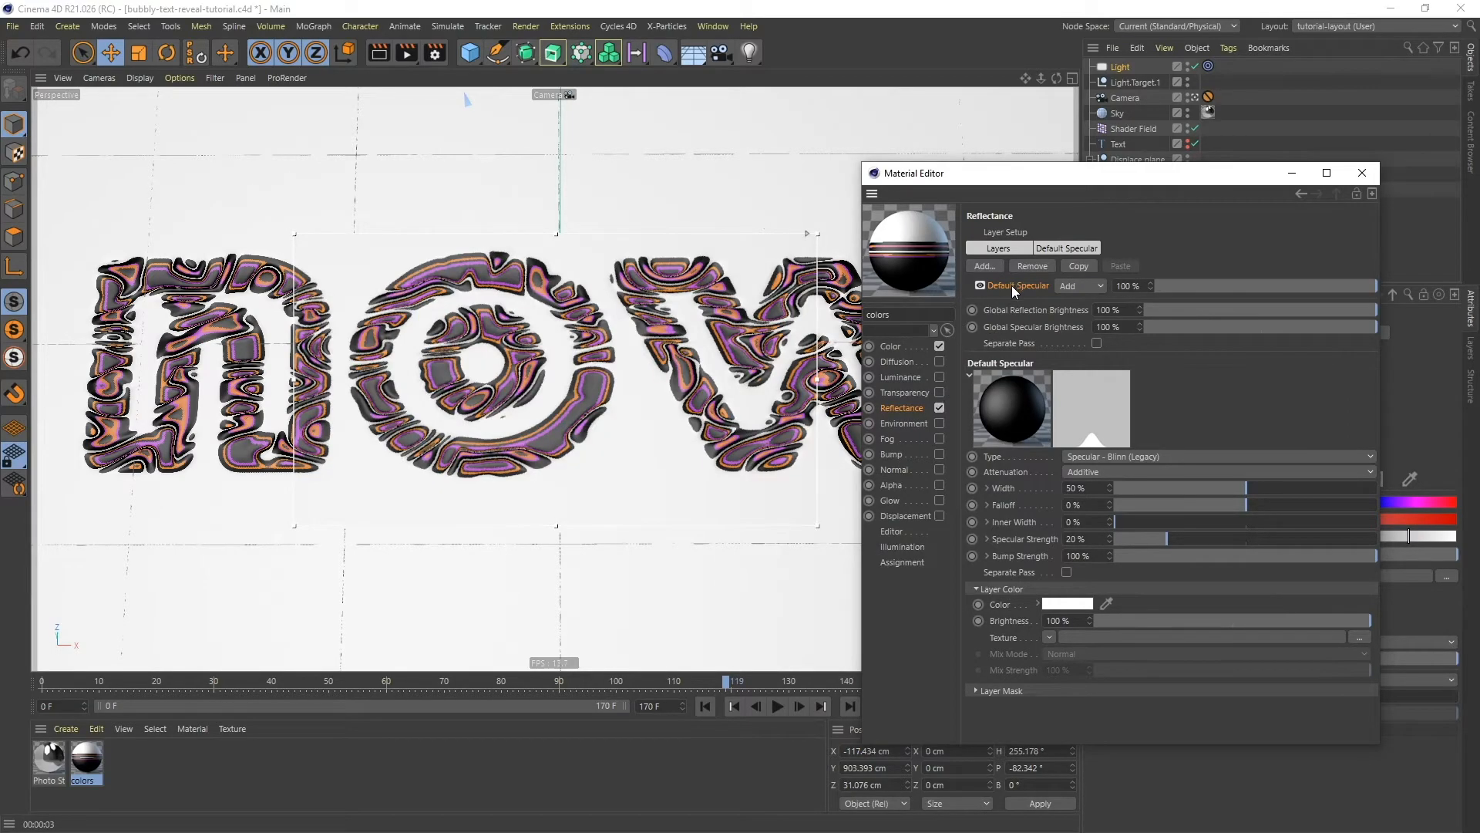
pyautogui.press('Delete')
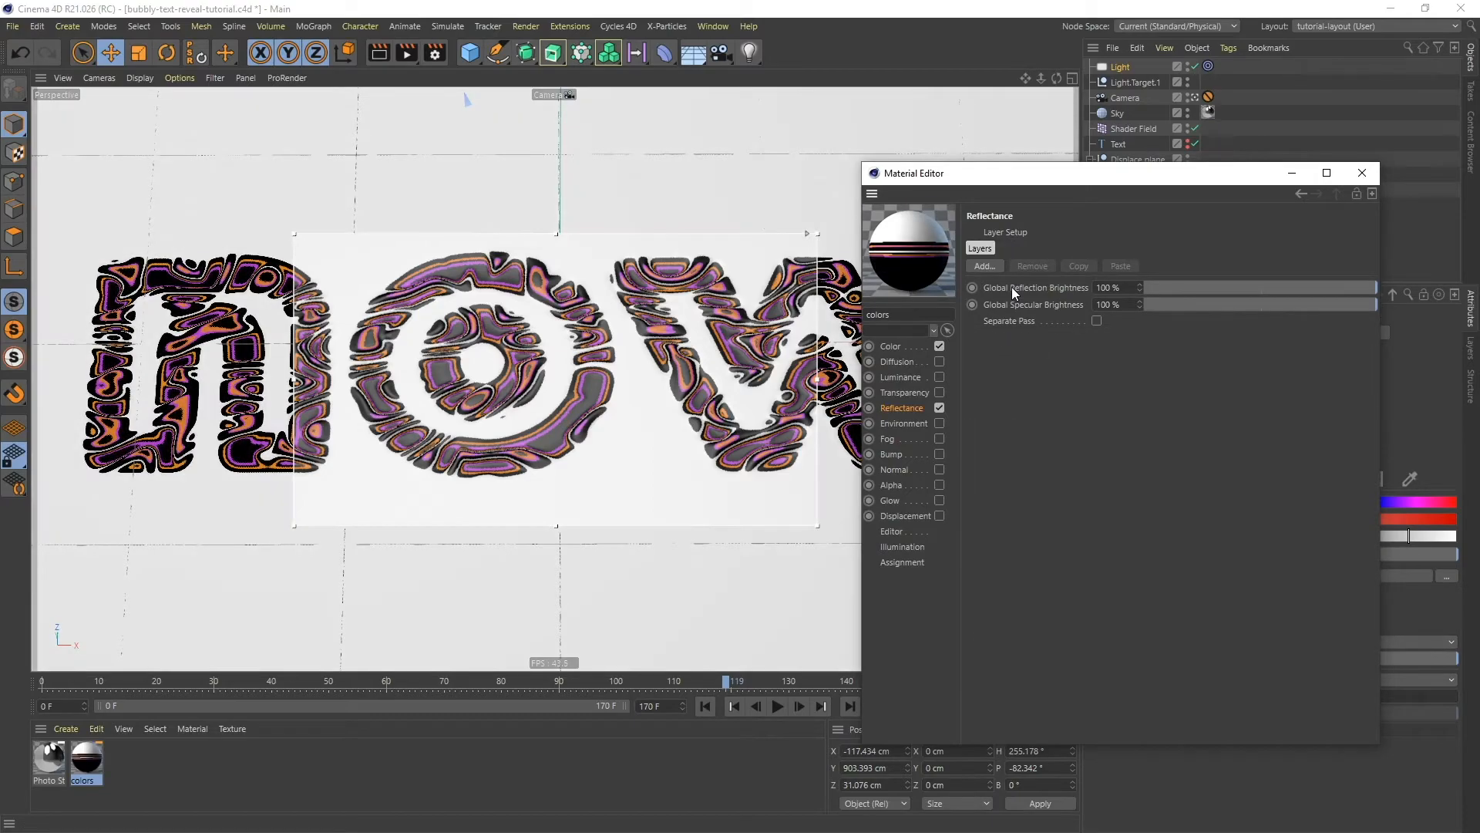
# - Add a Beckmann reflectance layer to the "colors" material with Additive attenuation and 22% roughness
pyautogui.click(985, 265)
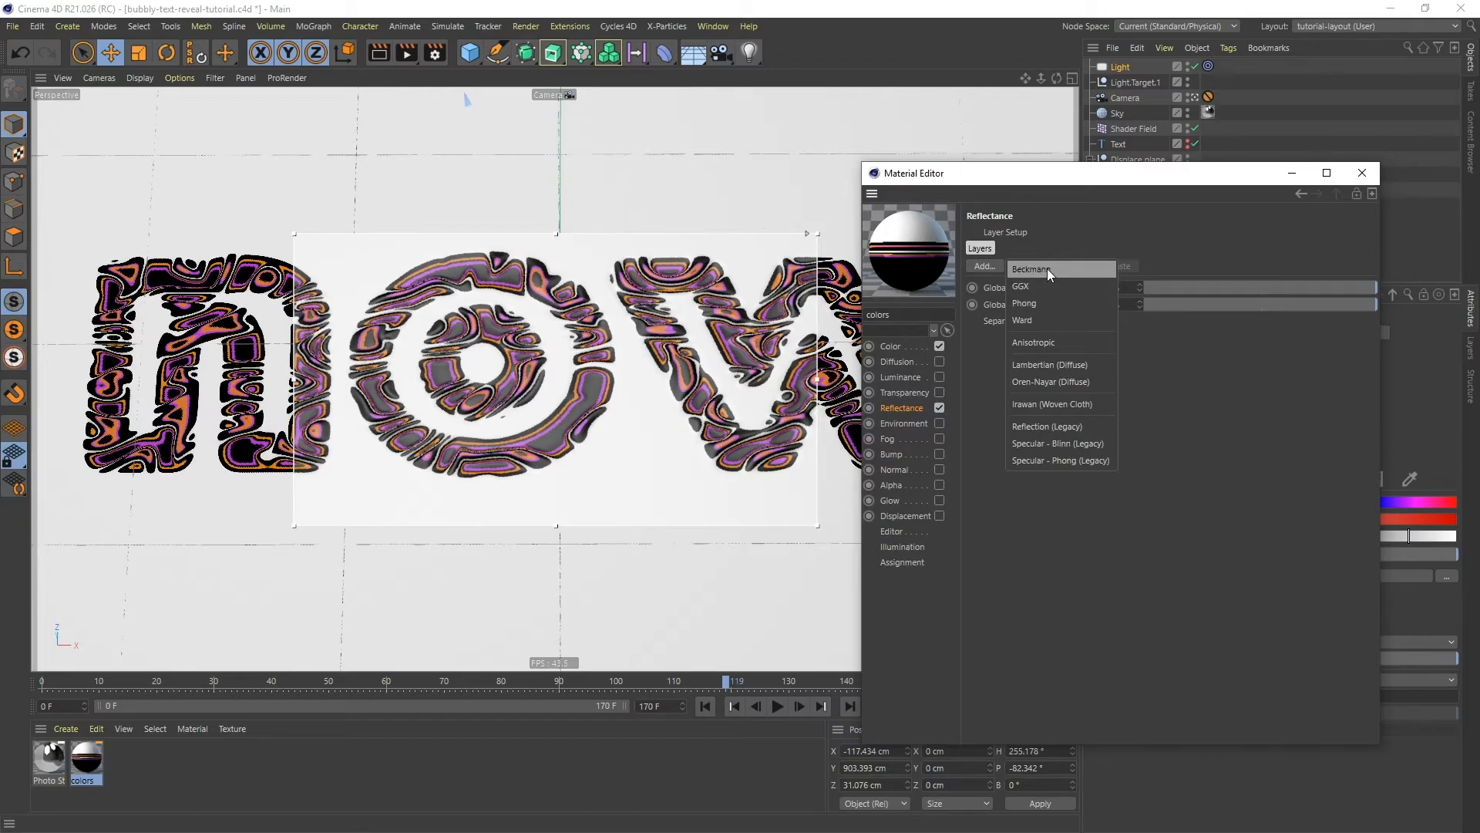
pyautogui.click(1047, 268)
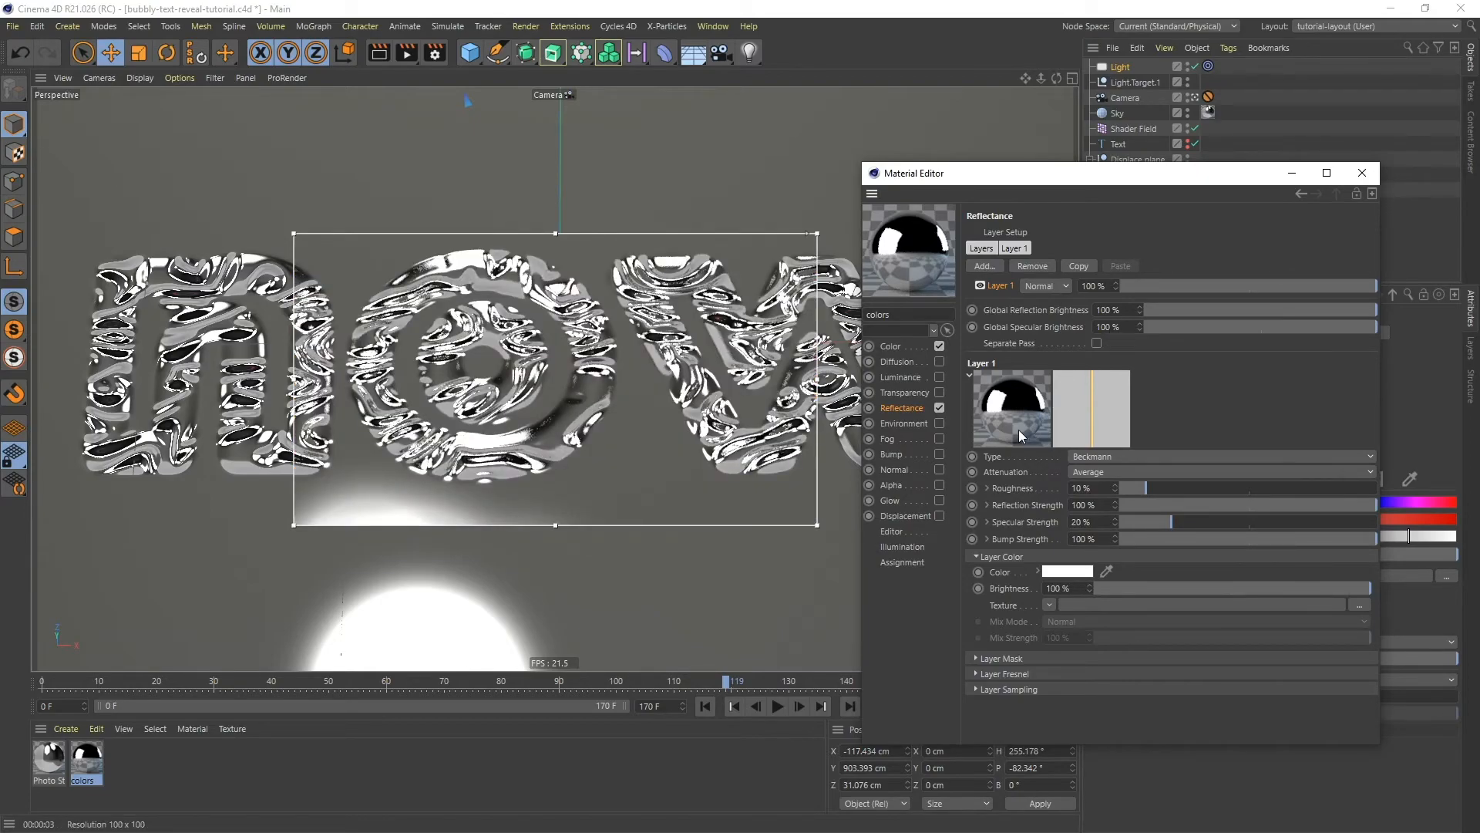
pyautogui.click(1098, 474)
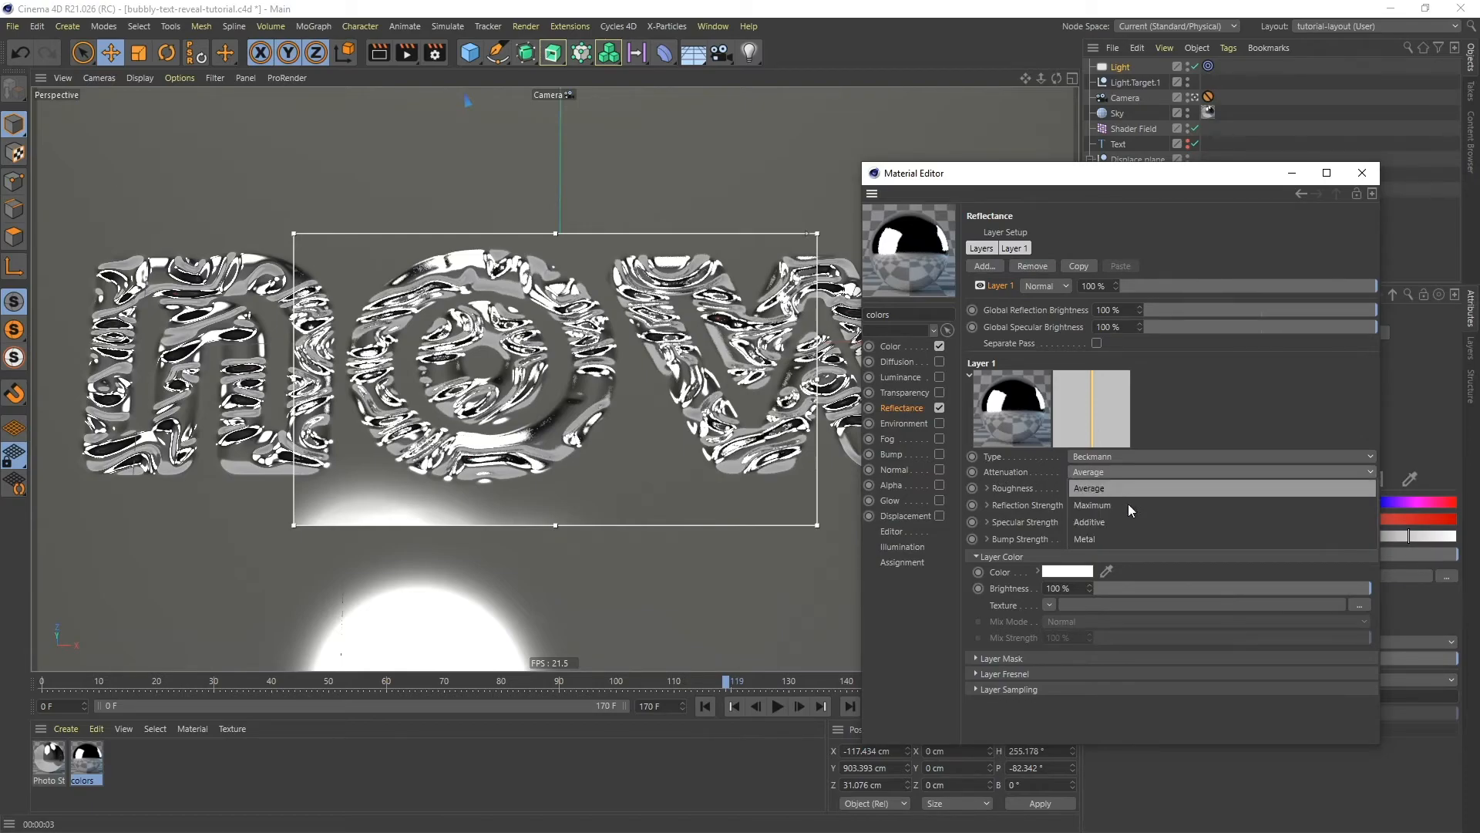
pyautogui.click(1125, 523)
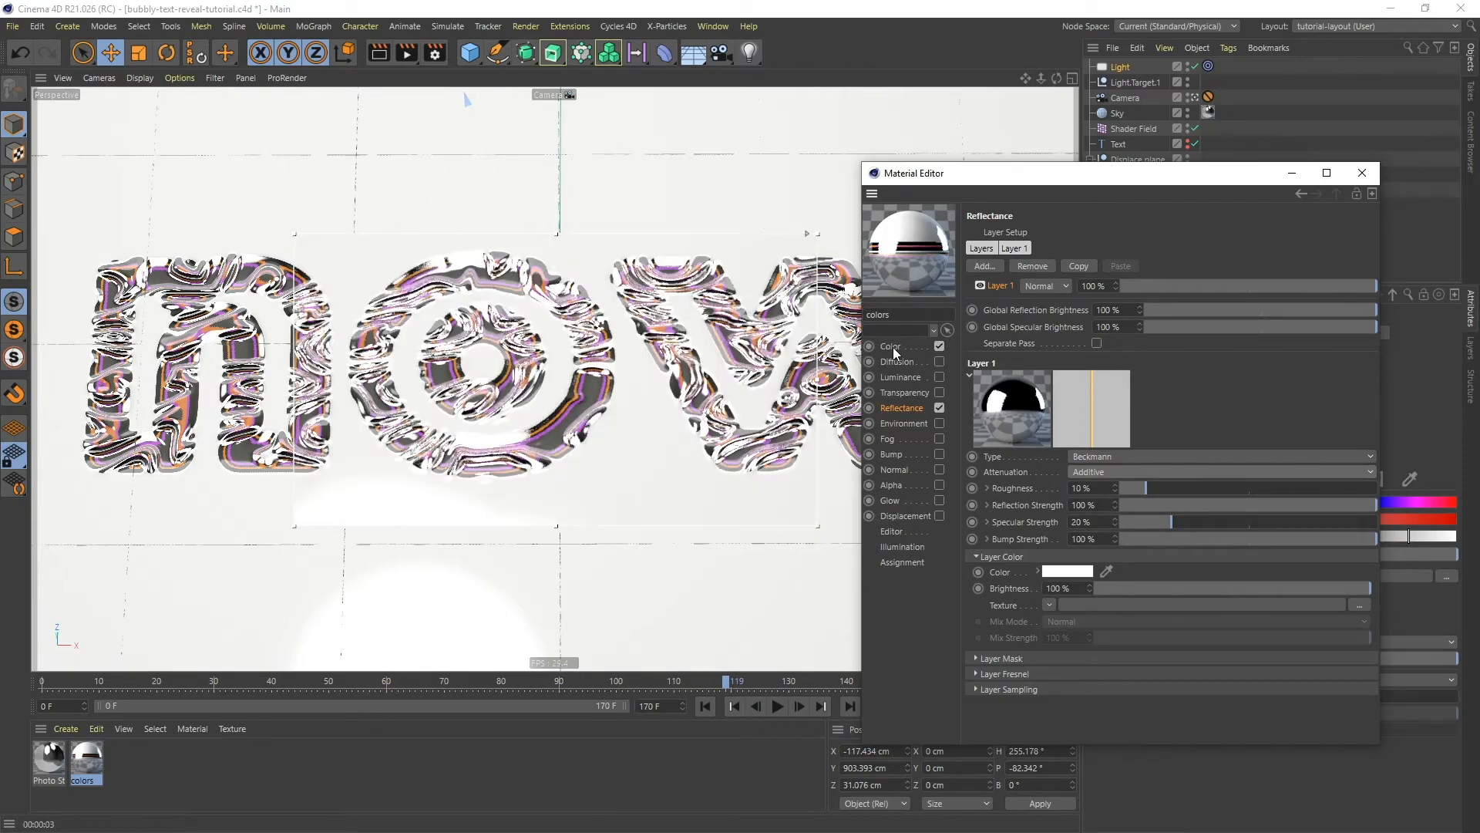
pyautogui.moveTo(1144, 487); pyautogui.dragTo(1164, 487)
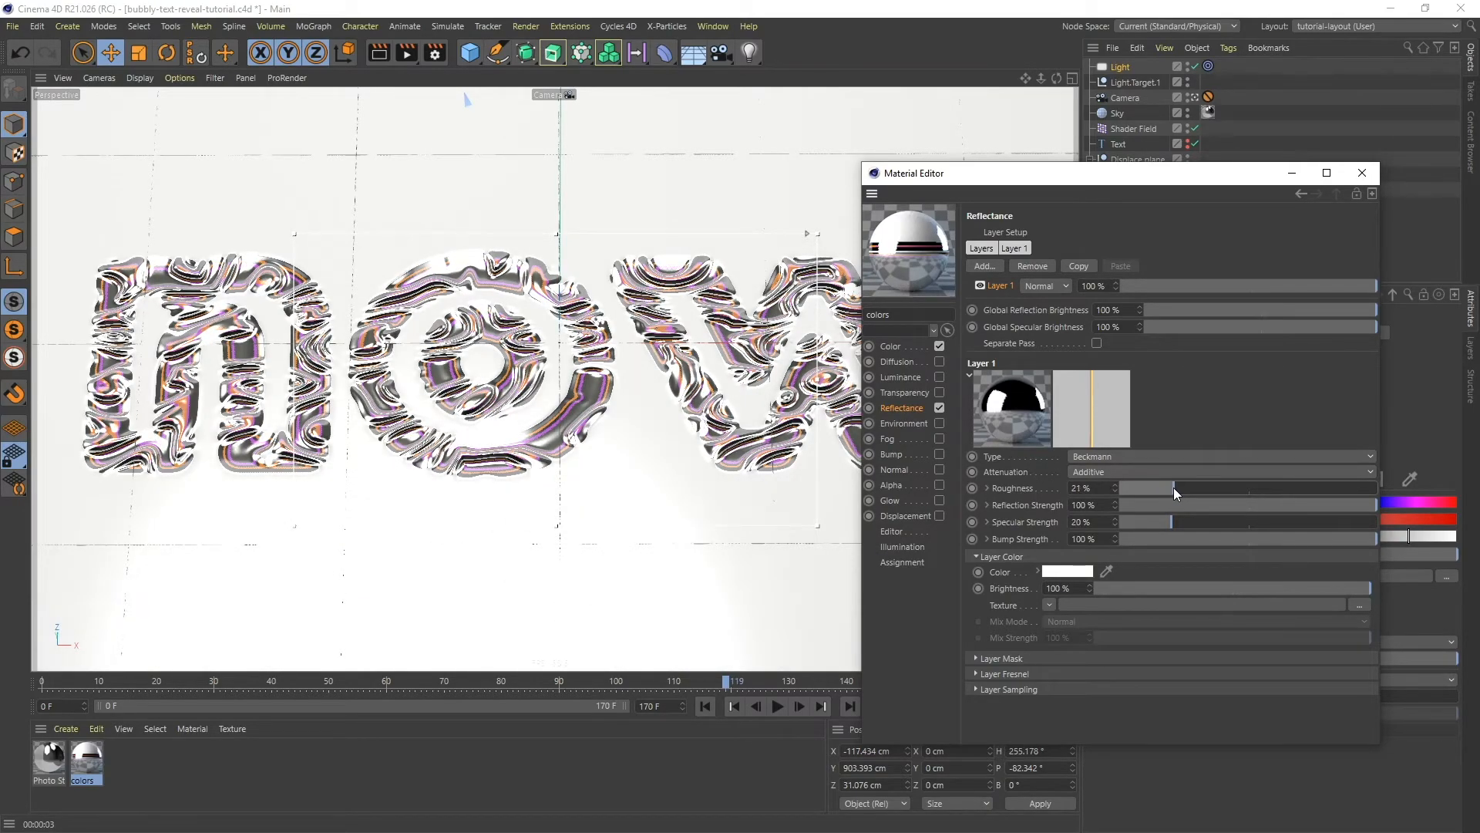
pyautogui.moveTo(1177, 488); pyautogui.dragTo(1177, 487)
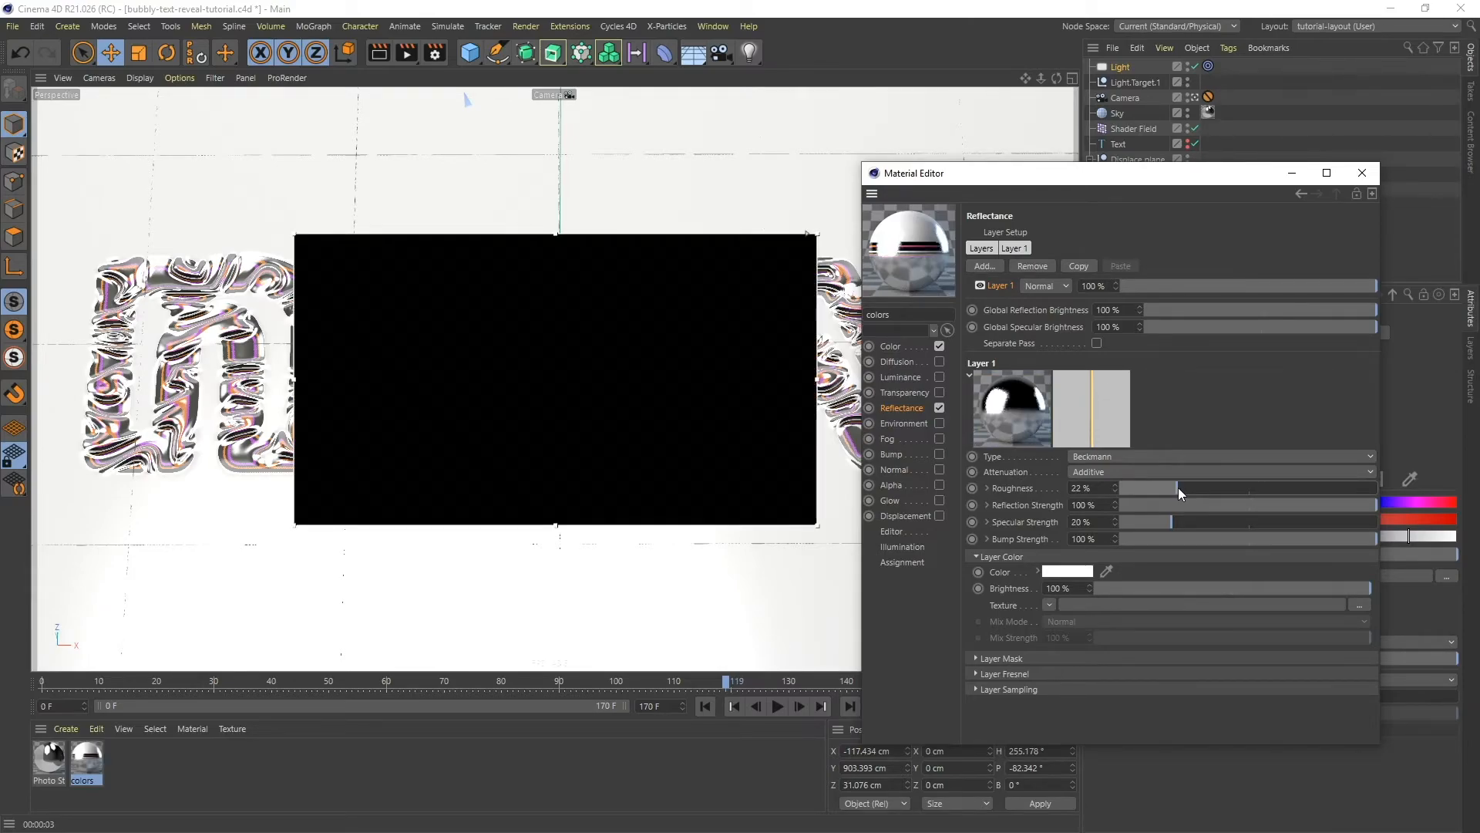
# - Set the Beckmann layer's Fresnel to Dielectric with the PET preset
pyautogui.click(975, 673)
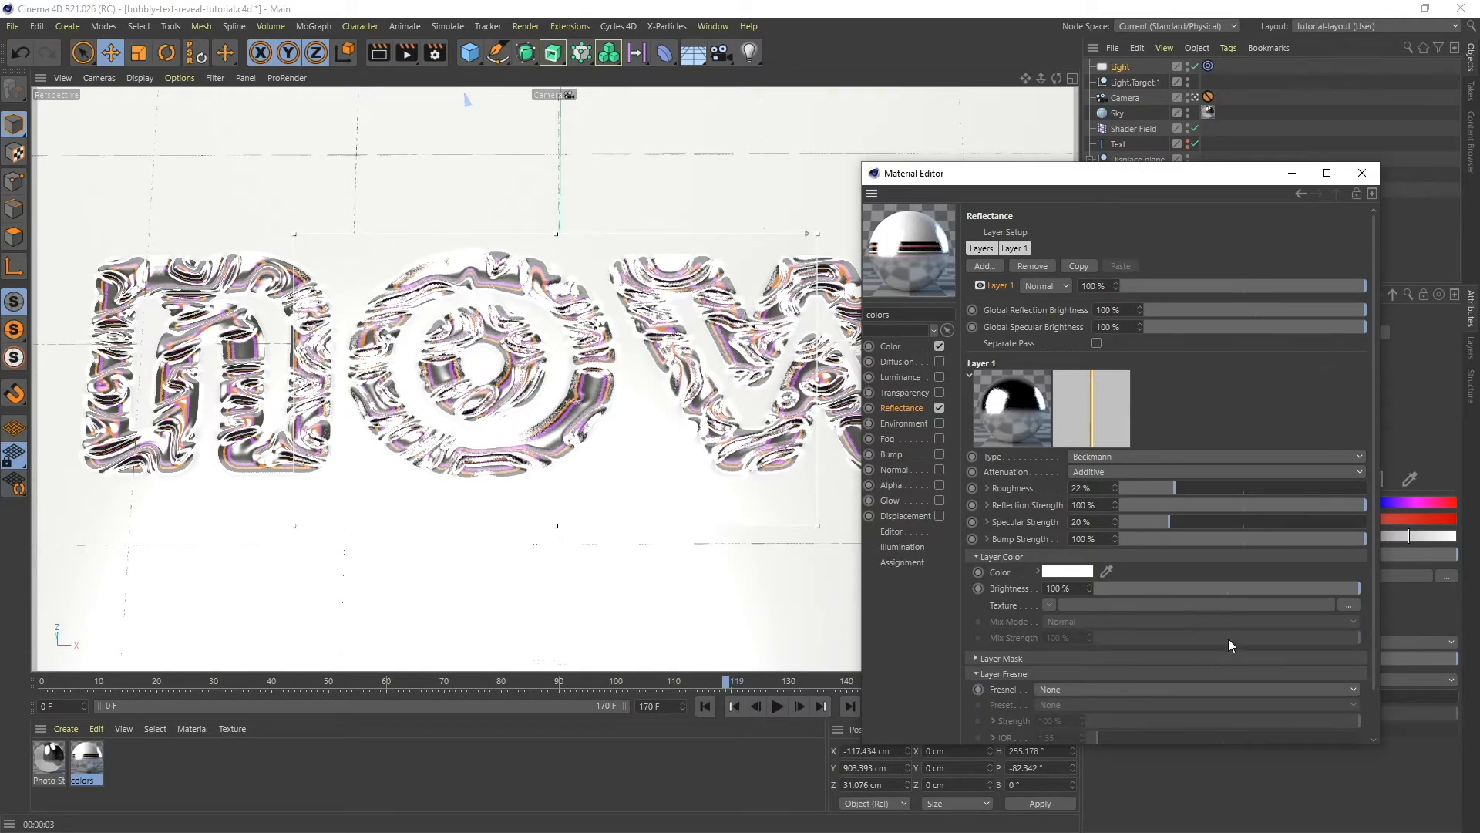
pyautogui.click(1075, 690)
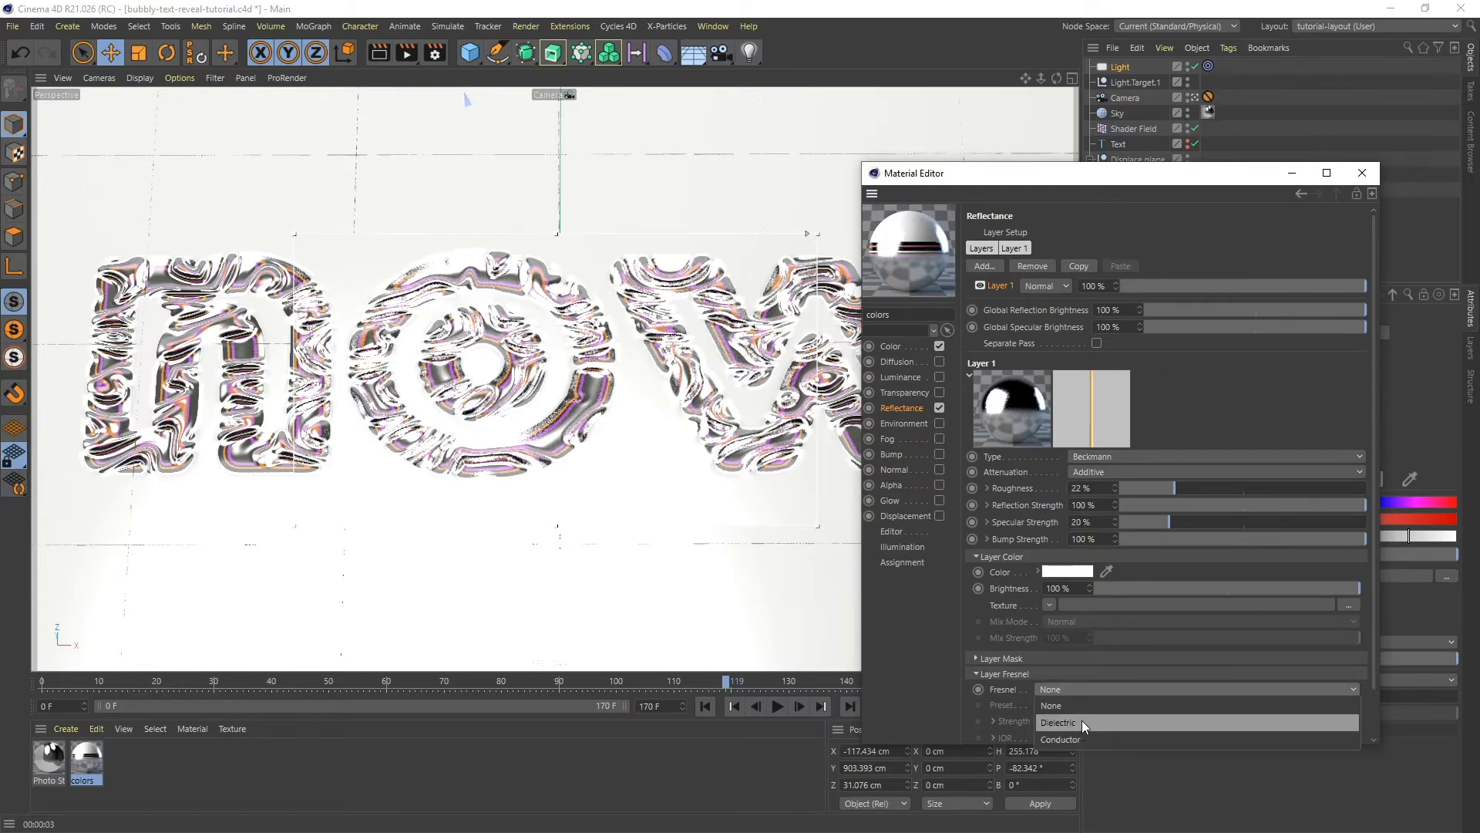
pyautogui.click(1066, 720)
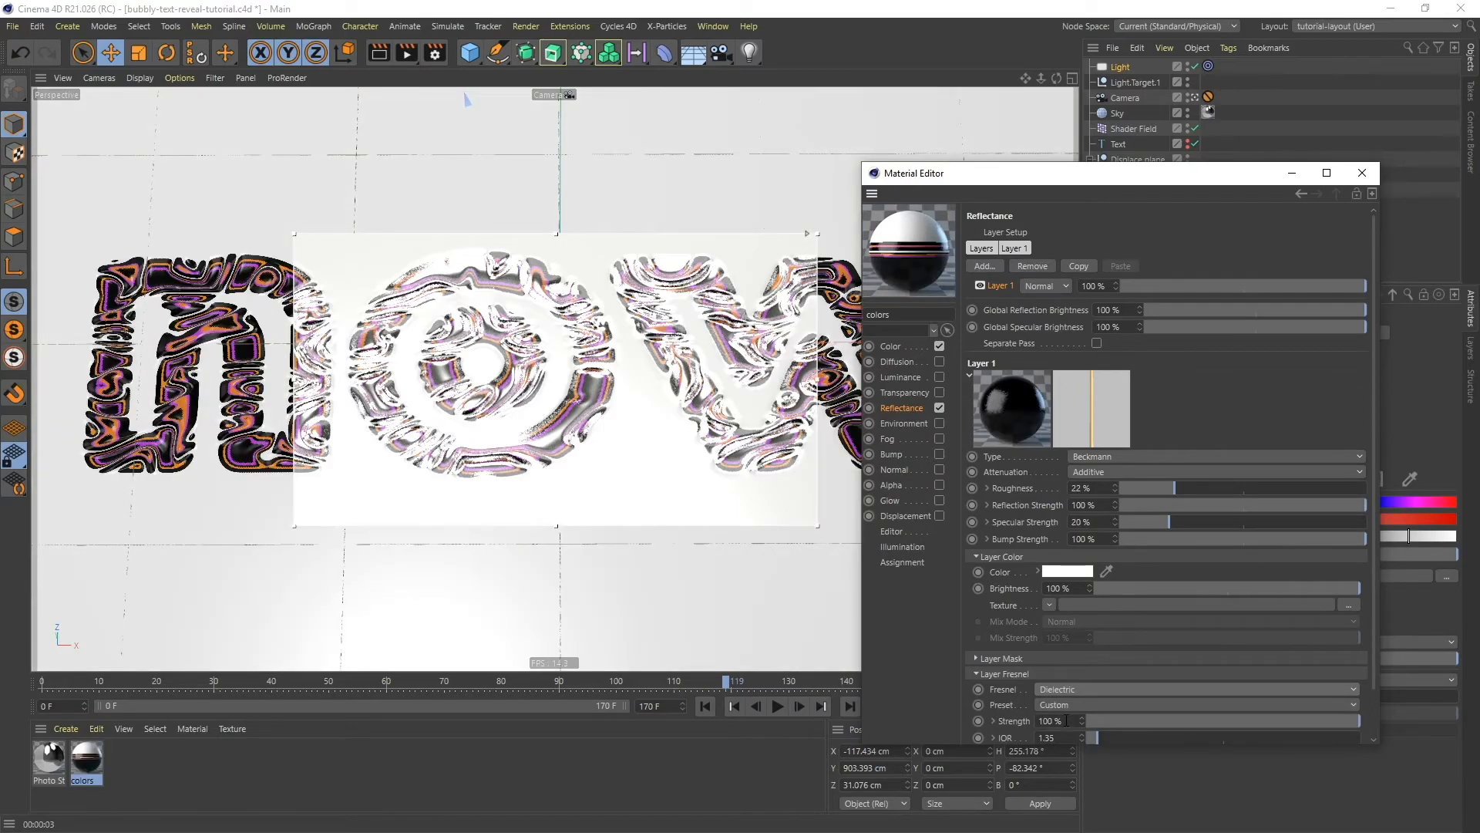
pyautogui.click(1061, 703)
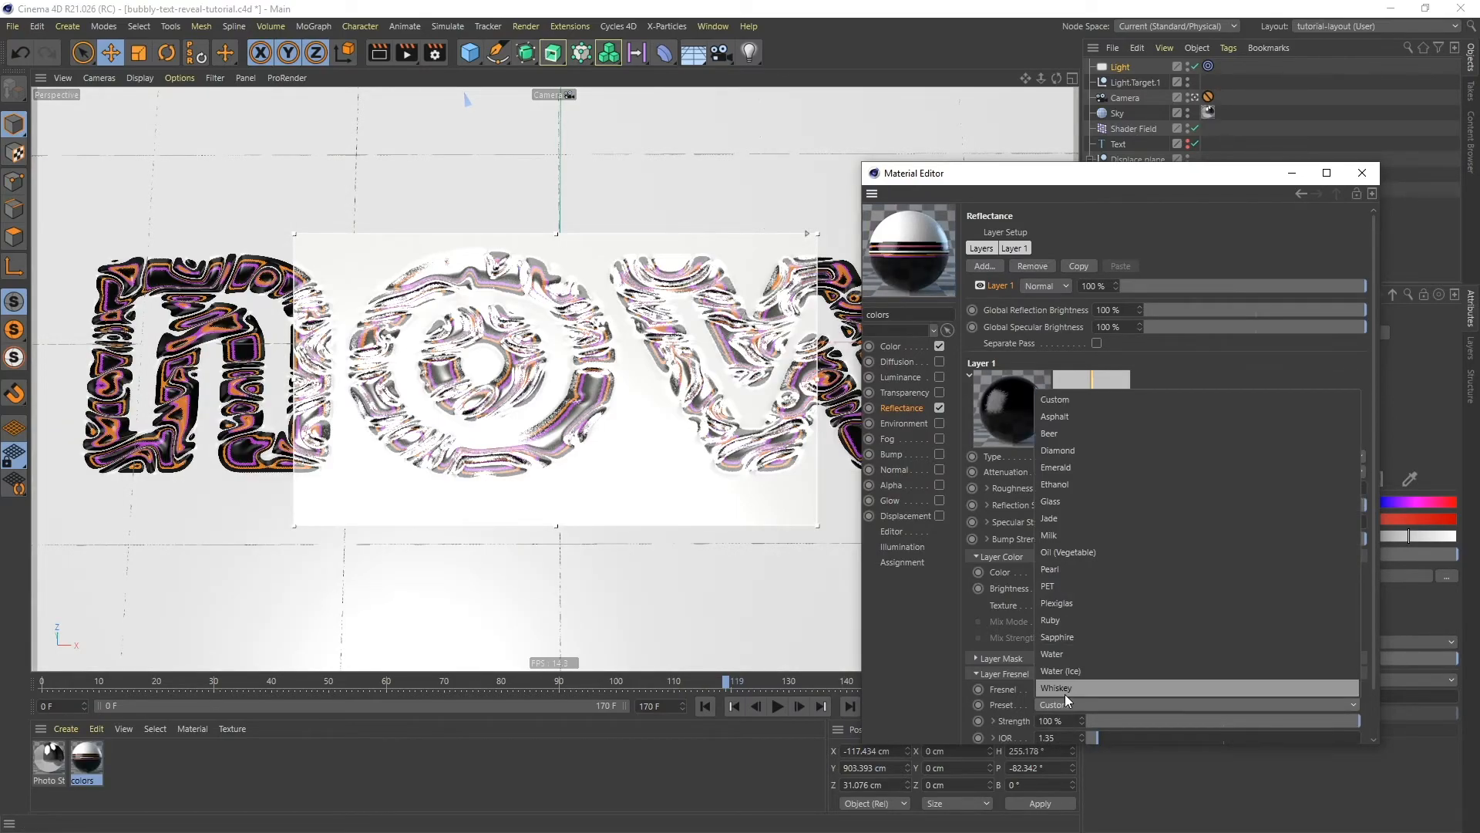
pyautogui.click(1058, 584)
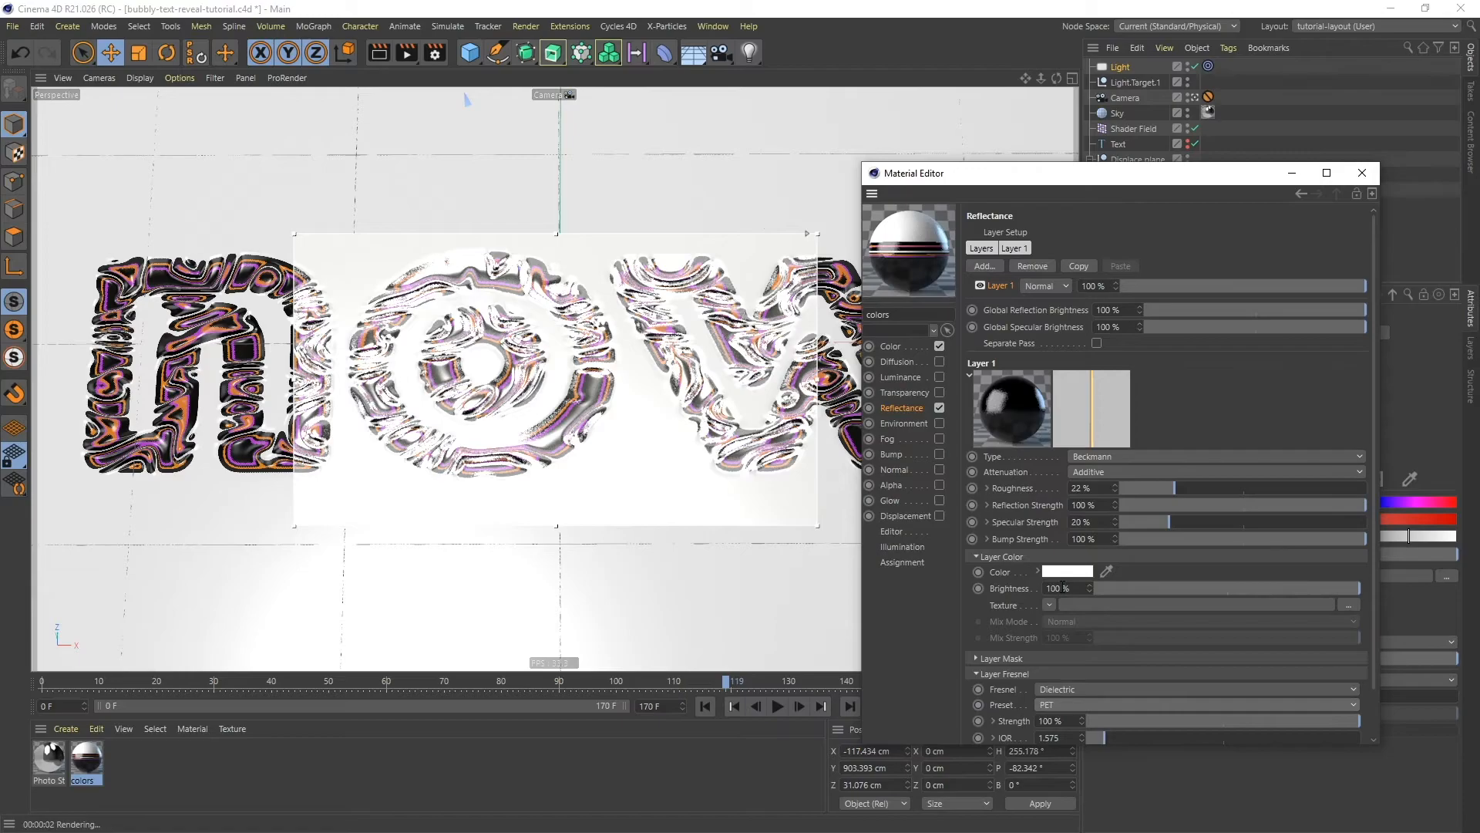
# - Set the Beckmann layer's reflection strength to 64% and its specular strength to 11%
pyautogui.moveTo(1348, 506); pyautogui.dragTo(1275, 507)
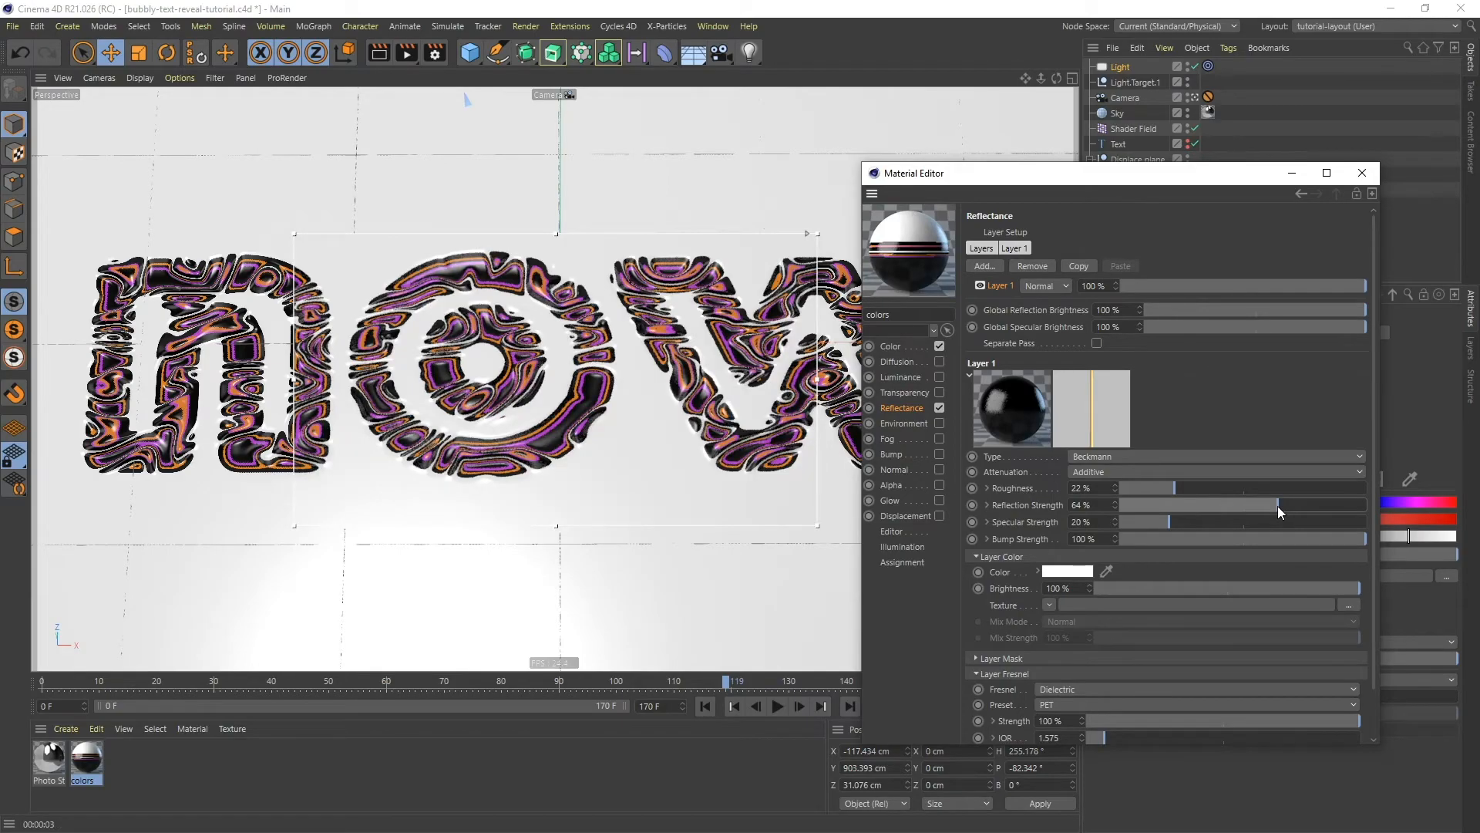
pyautogui.moveTo(1164, 521); pyautogui.dragTo(1305, 524)
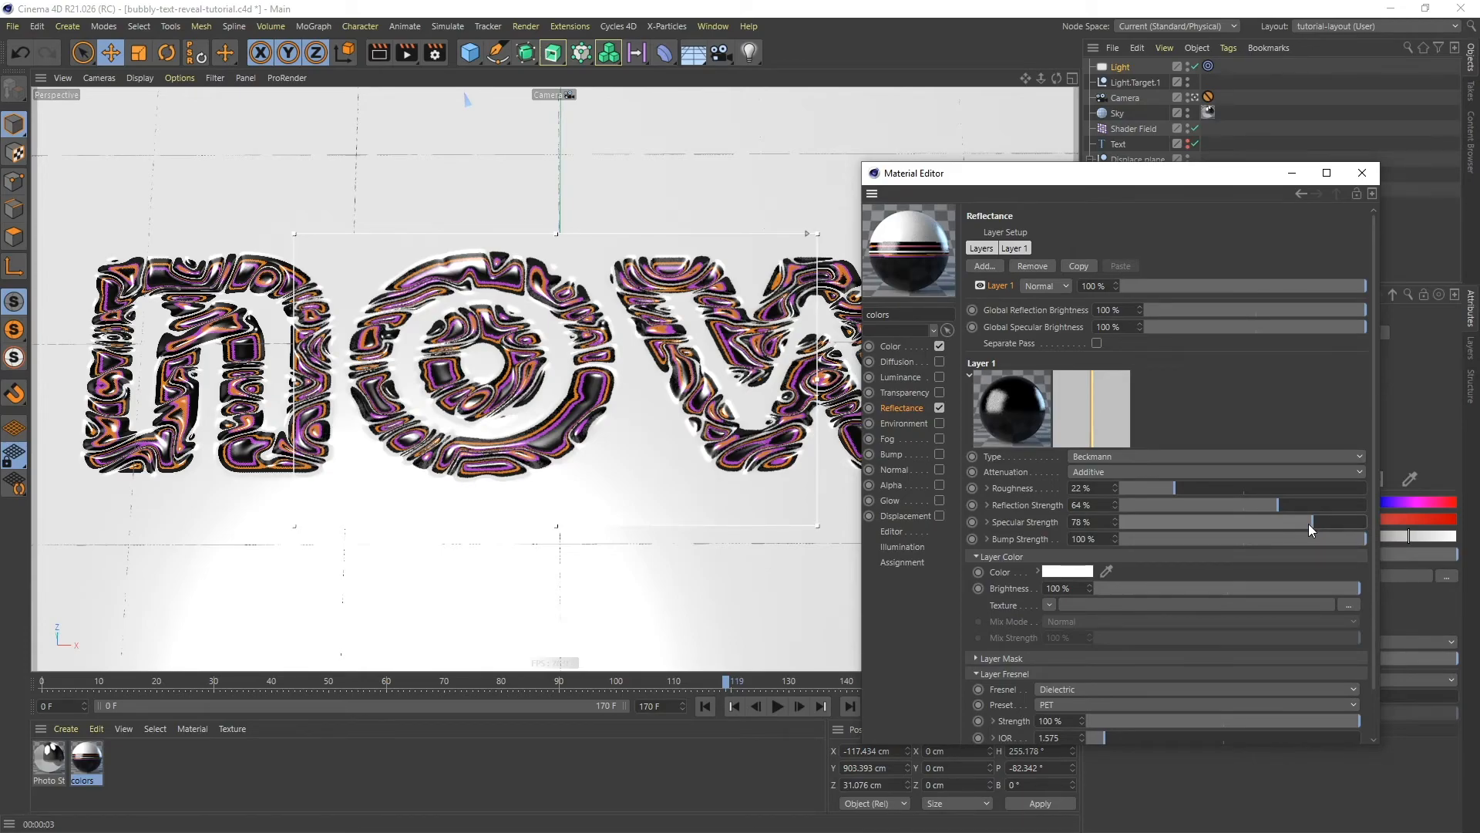
pyautogui.moveTo(1308, 524); pyautogui.dragTo(1149, 525)
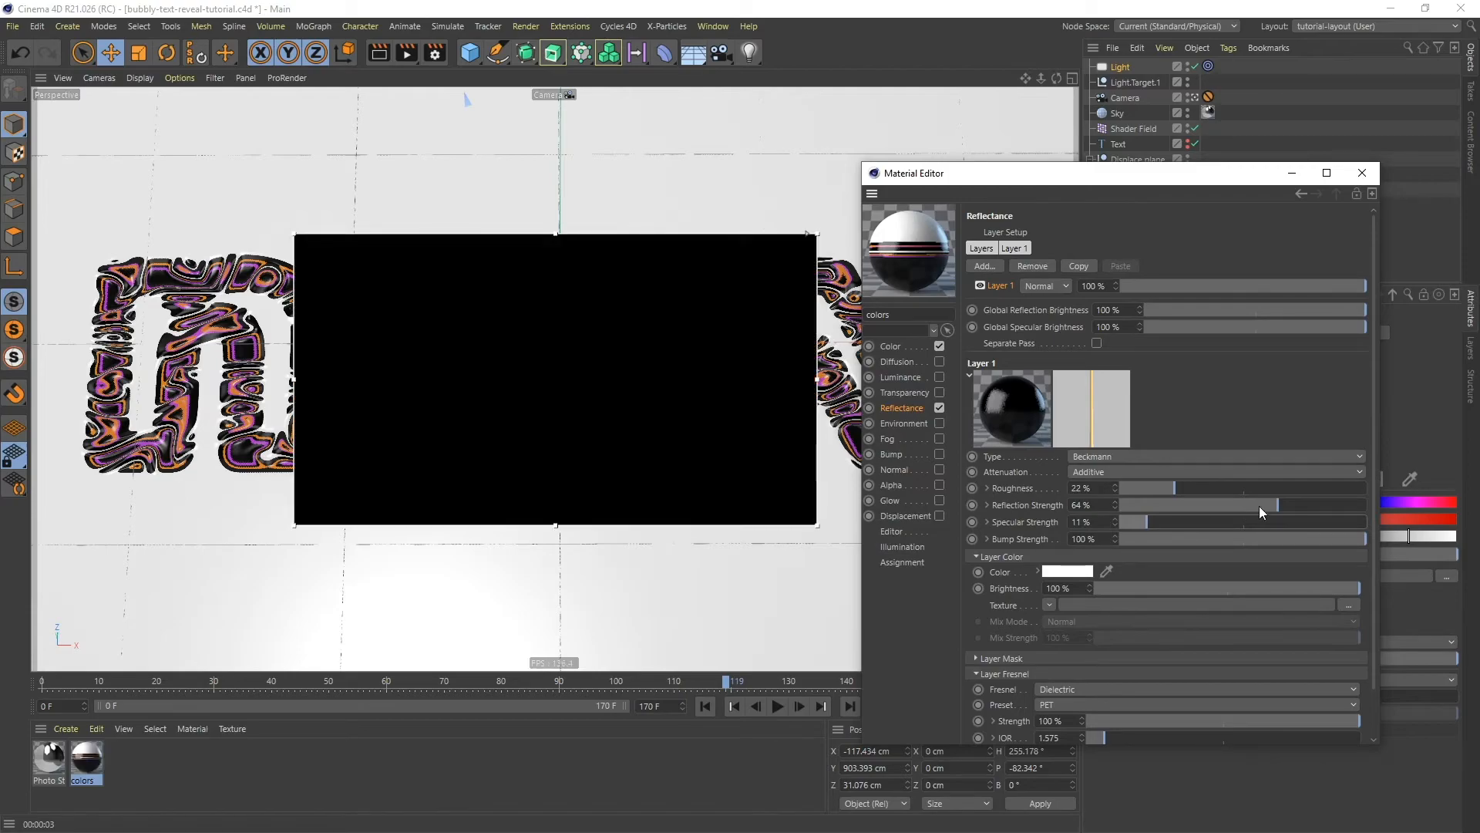
# - Set the Beckmann layer's reflection strength to 77%, close the material editor and turn off the interactive render region
pyautogui.moveTo(1266, 509); pyautogui.dragTo(1311, 511)
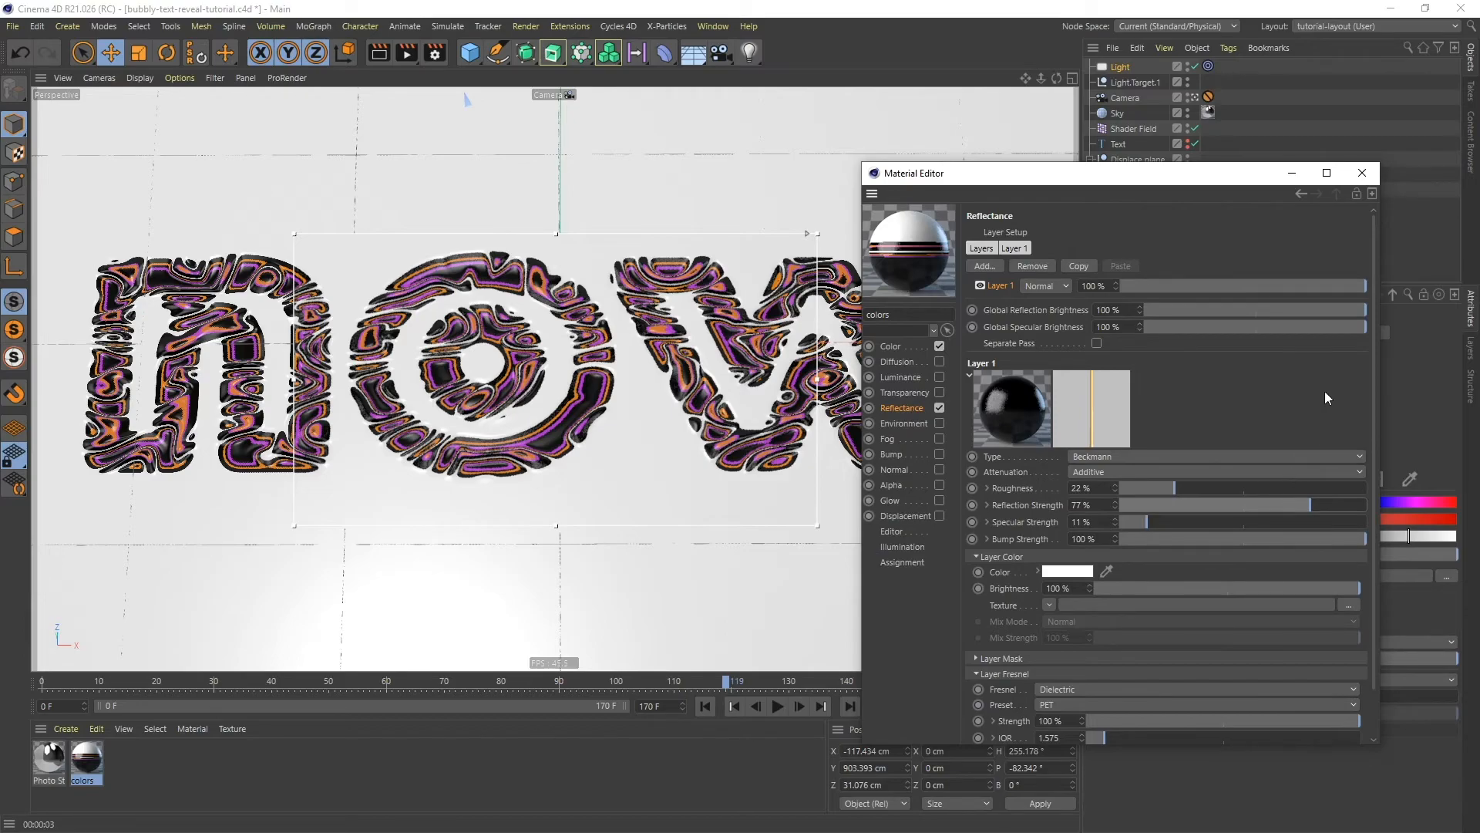
pyautogui.click(1362, 174)
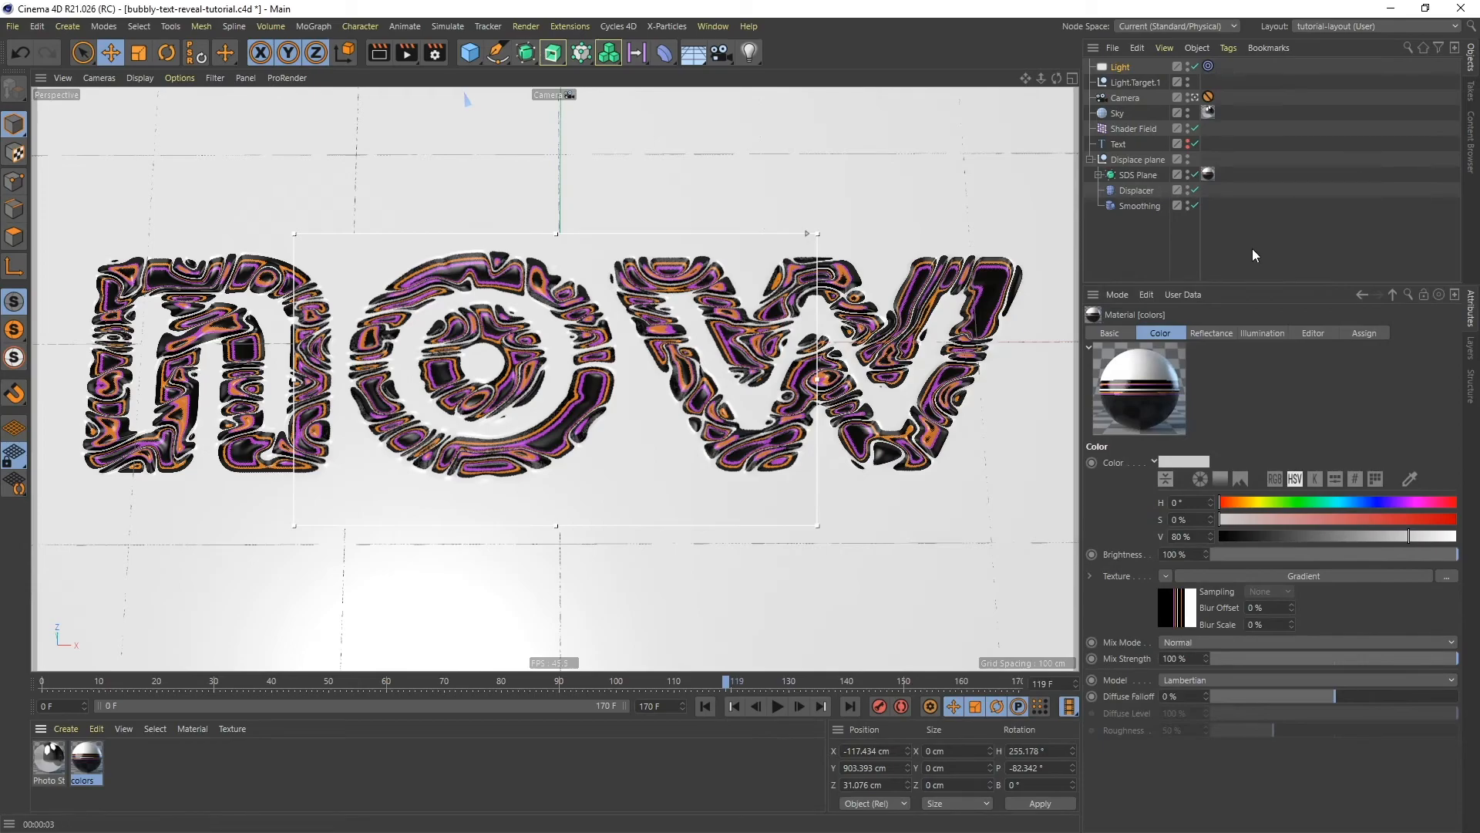
pyautogui.click(406, 52)
pyautogui.click(531, 406)
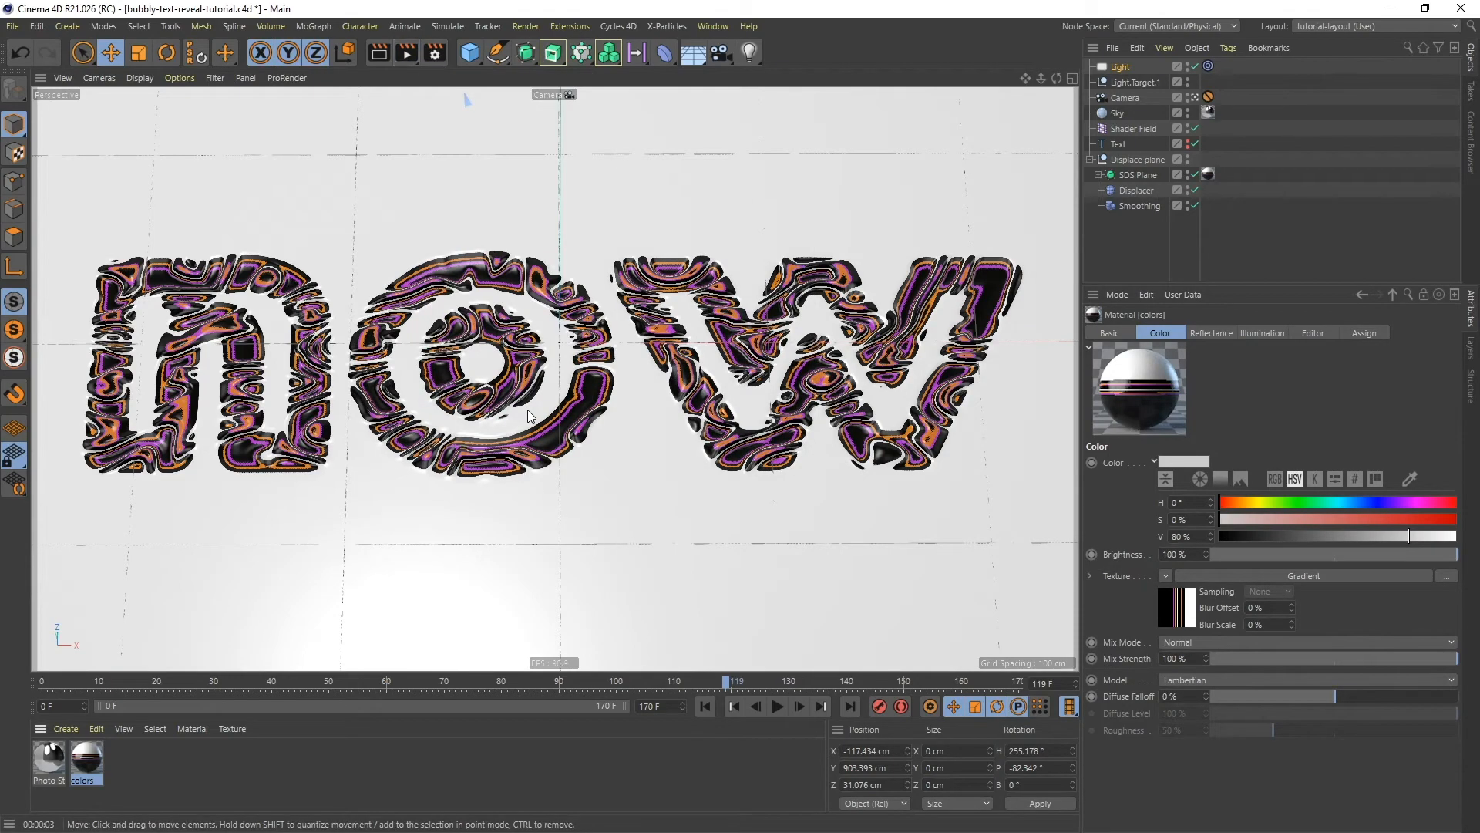
# - Set the Physical renderer's sampling quality to High in the render settings
pyautogui.click(434, 53)
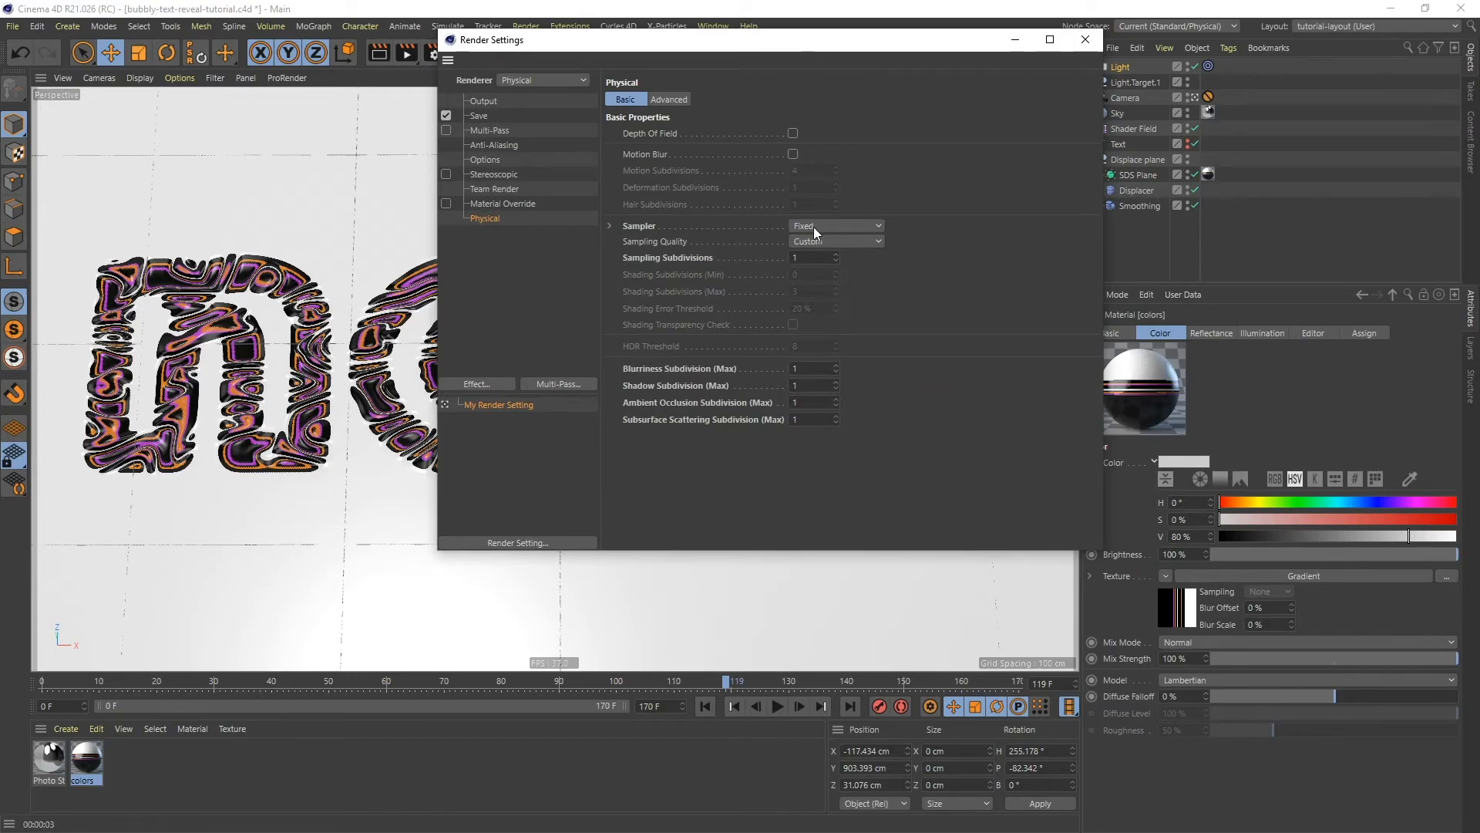
pyautogui.click(858, 243)
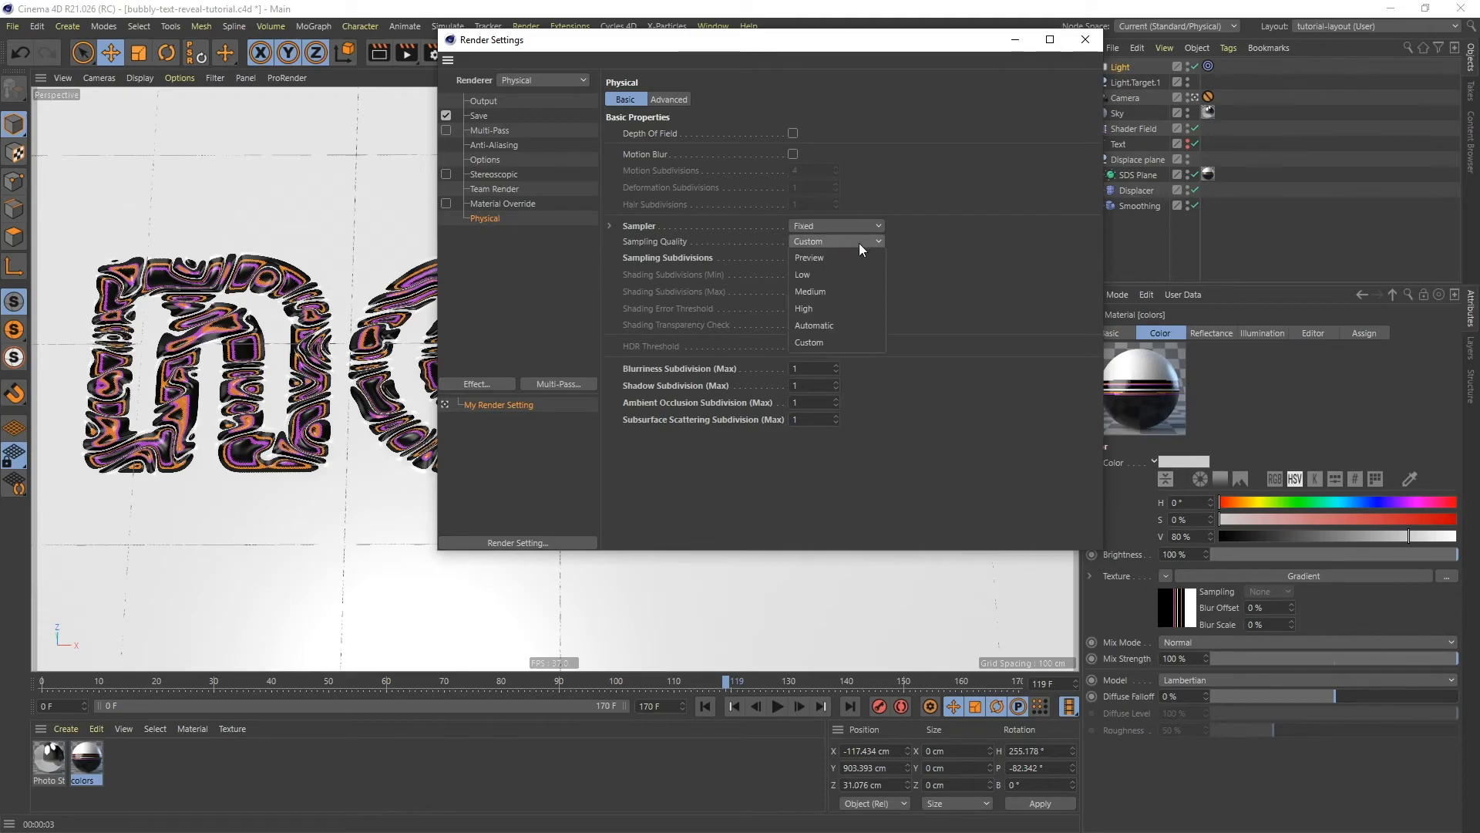
pyautogui.click(813, 307)
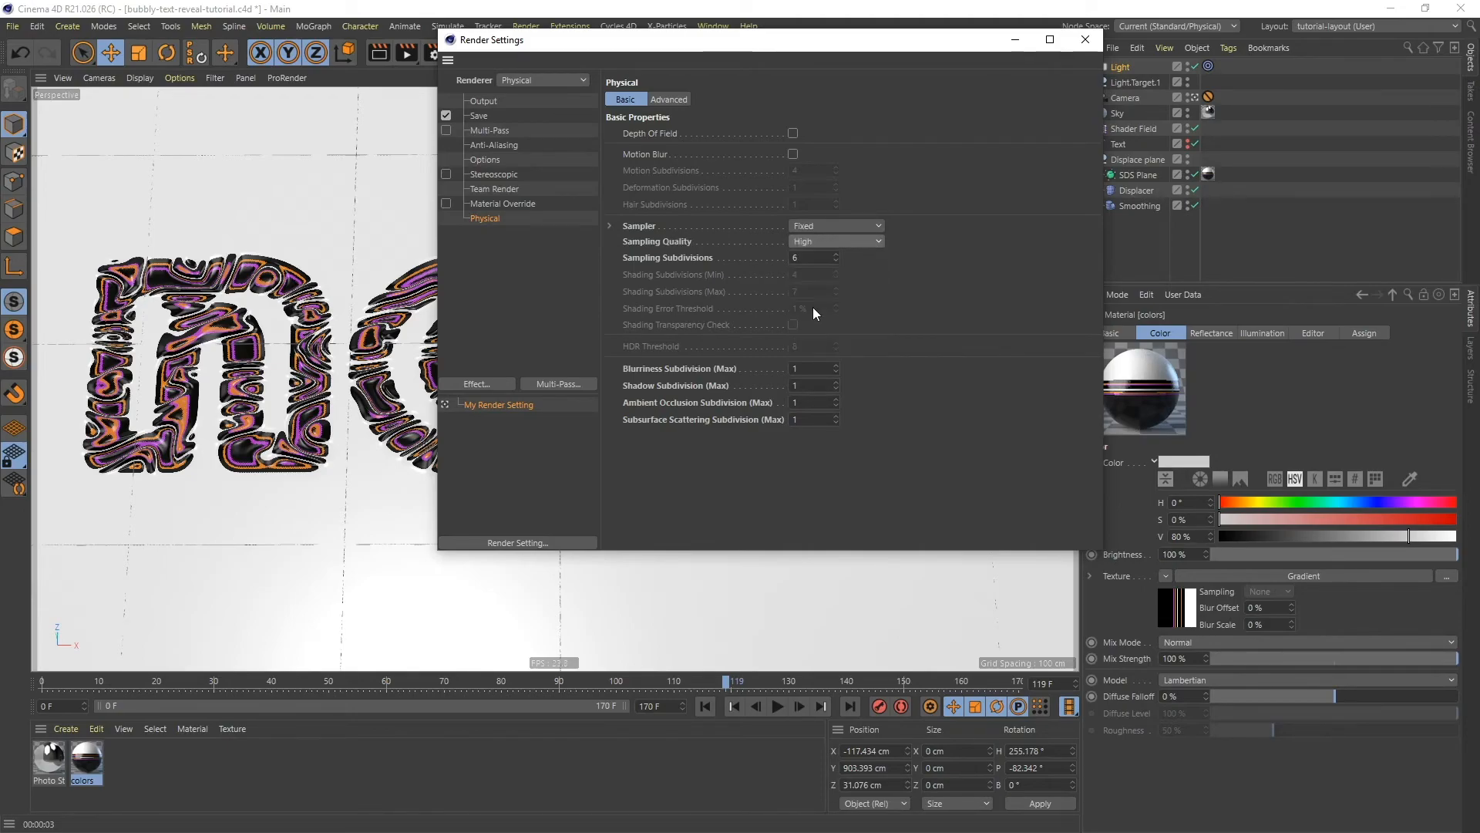
# - Set the Physical renderer's maximum blurriness, shadow and ambient occlusion subdivisions to 2 each
pyautogui.doubleClick(807, 366)
pyautogui.write('2')
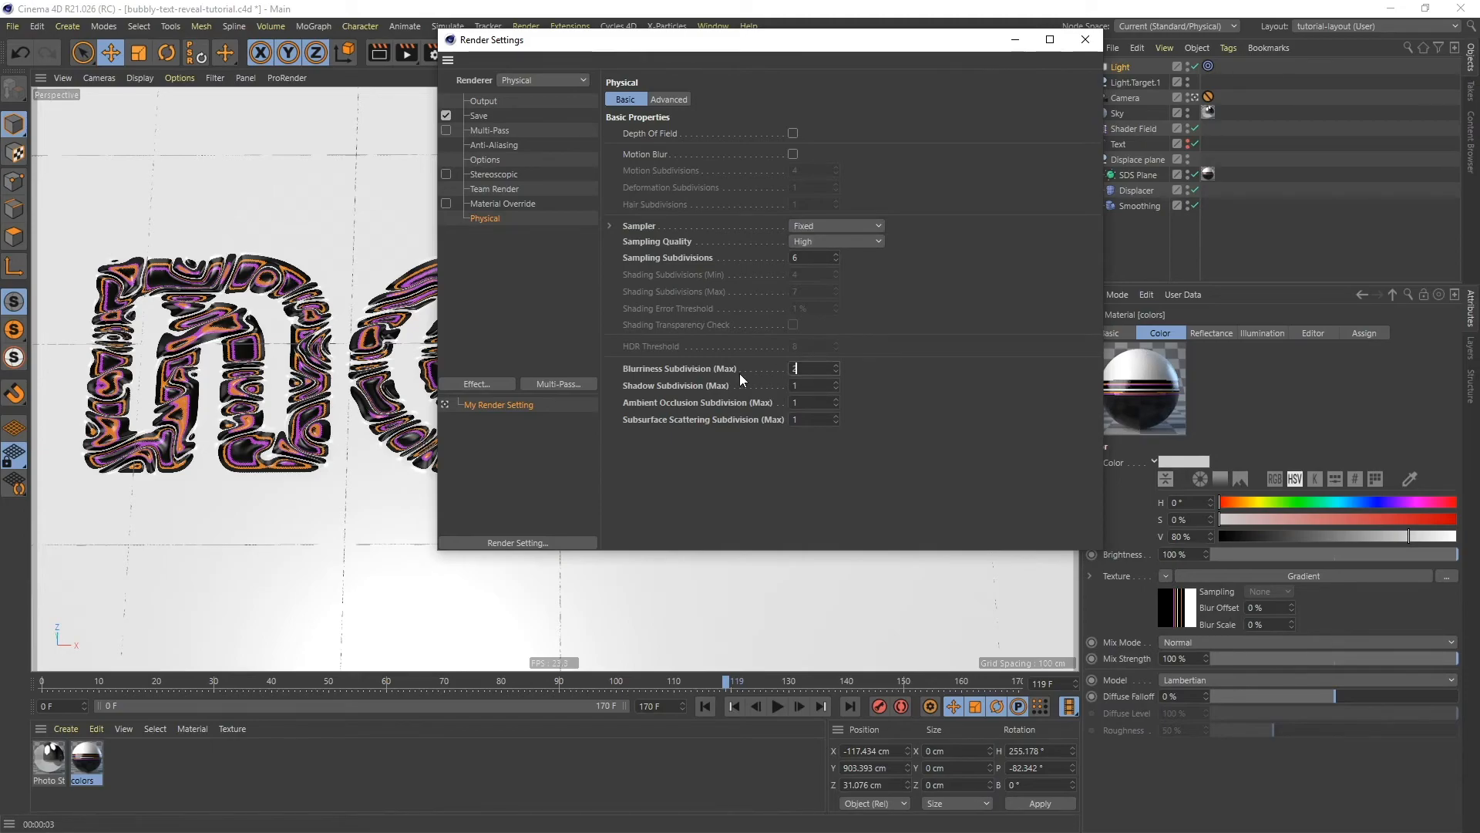
pyautogui.press('Tab')
pyautogui.write('2')
pyautogui.press('Tab')
pyautogui.write('2')
pyautogui.press('Tab')
# - Set the render output size to 1920 x 1080 pixels and close the render settings
pyautogui.click(487, 104)
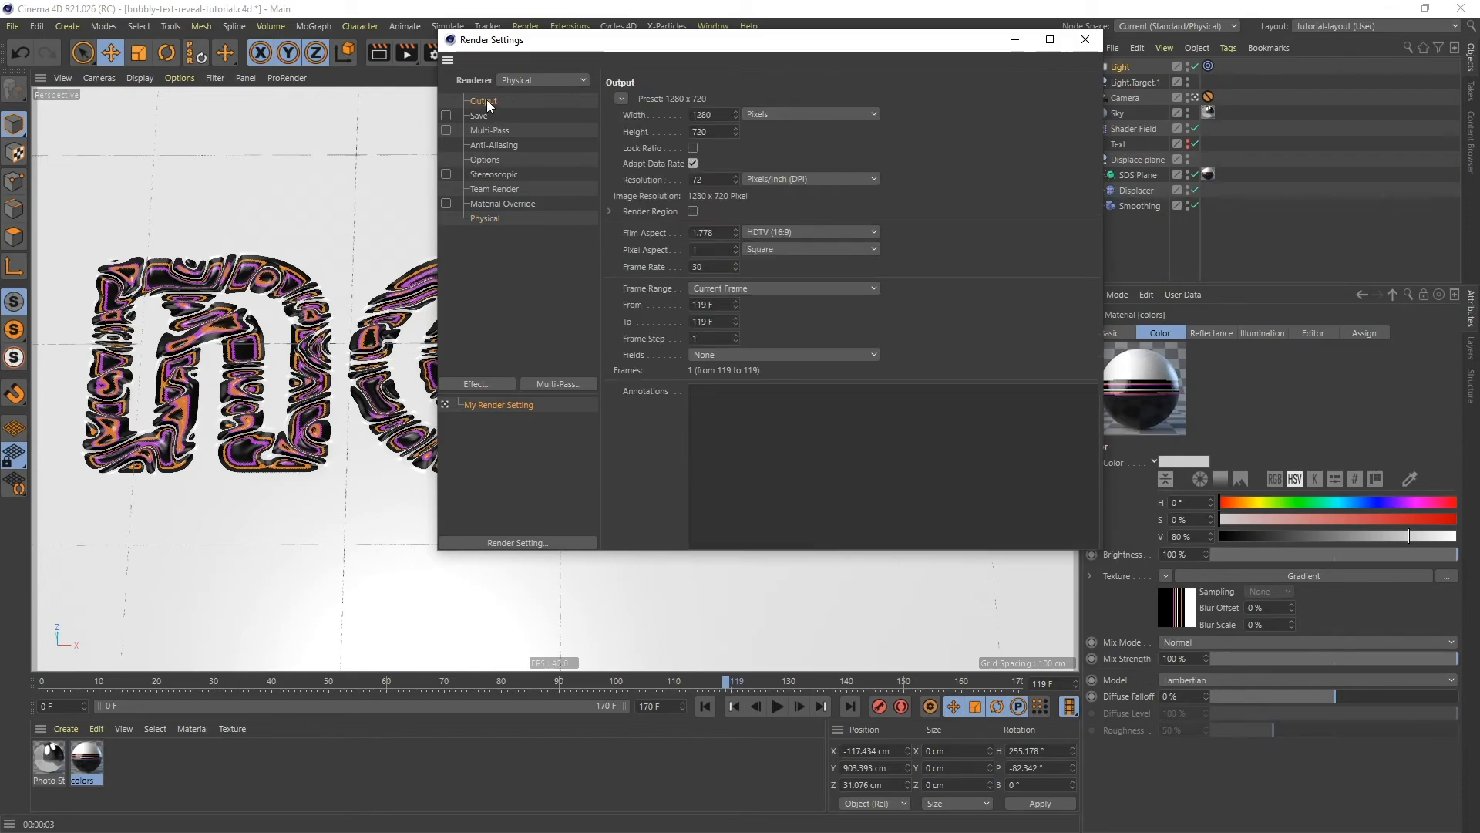
pyautogui.moveTo(714, 113); pyautogui.dragTo(692, 114)
pyautogui.write('1920')
pyautogui.press('Tab')
pyautogui.write('10')
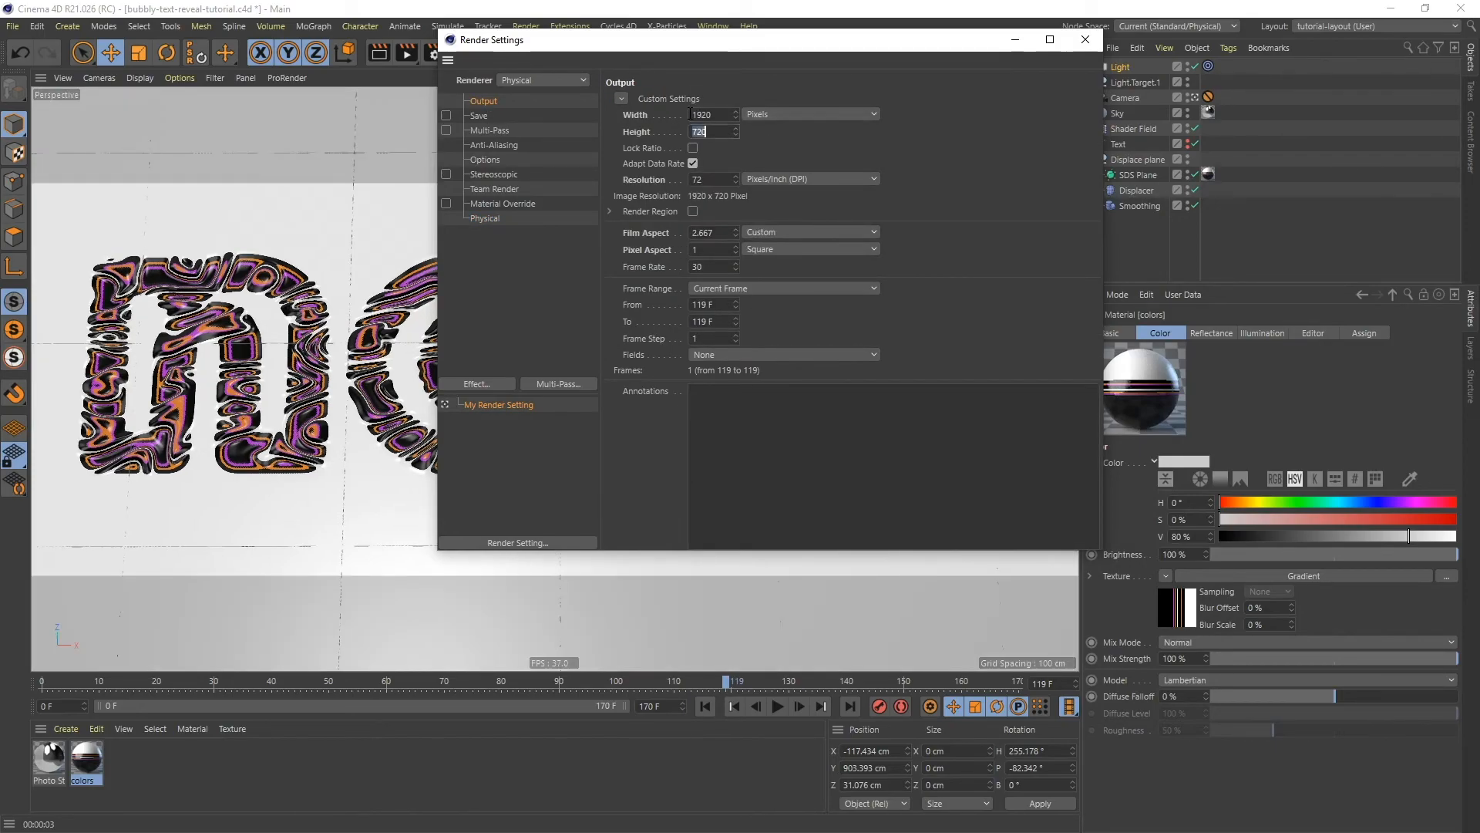
pyautogui.write('80')
pyautogui.press('Return')
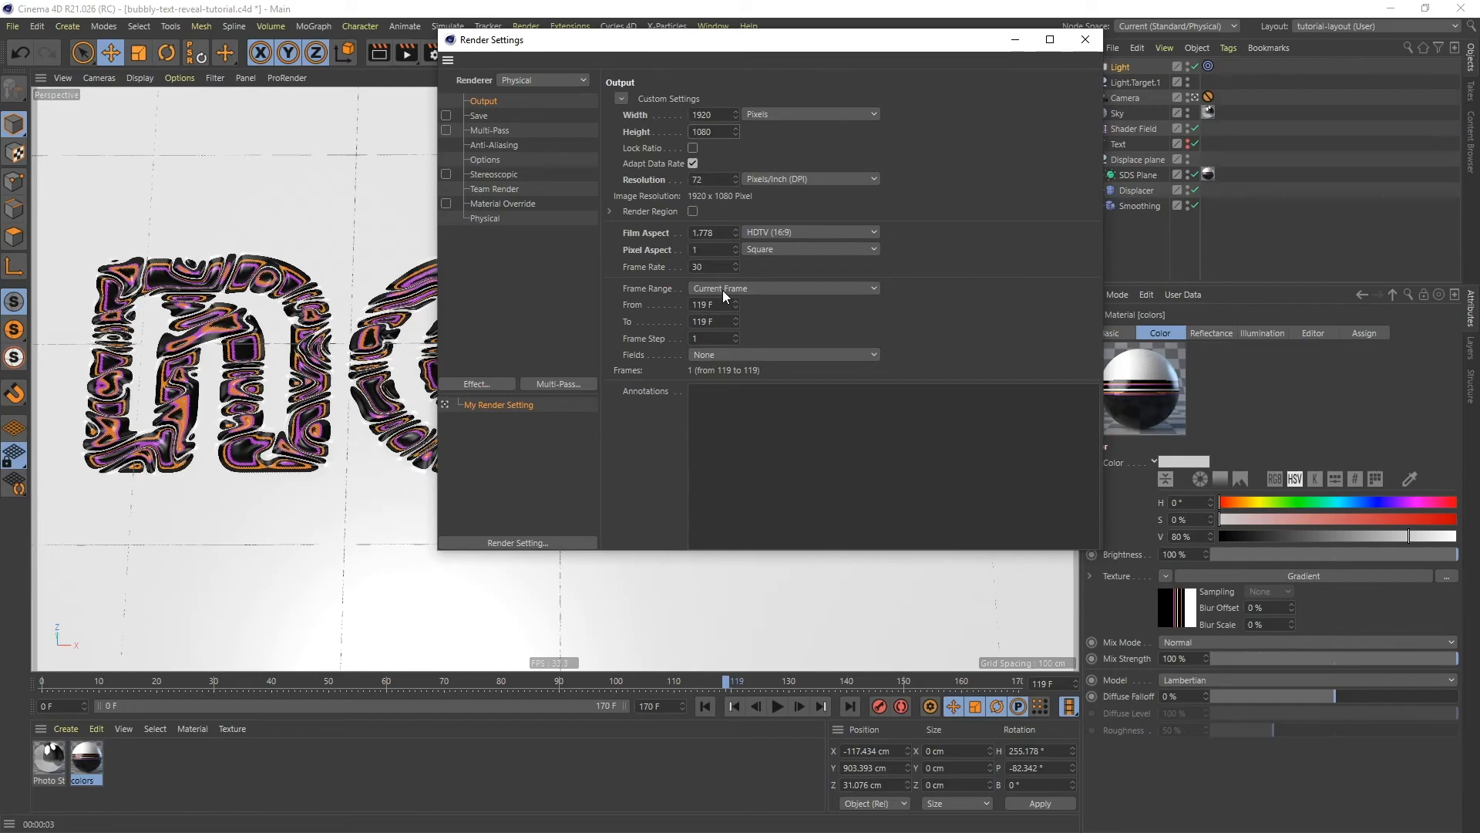
pyautogui.click(1094, 44)
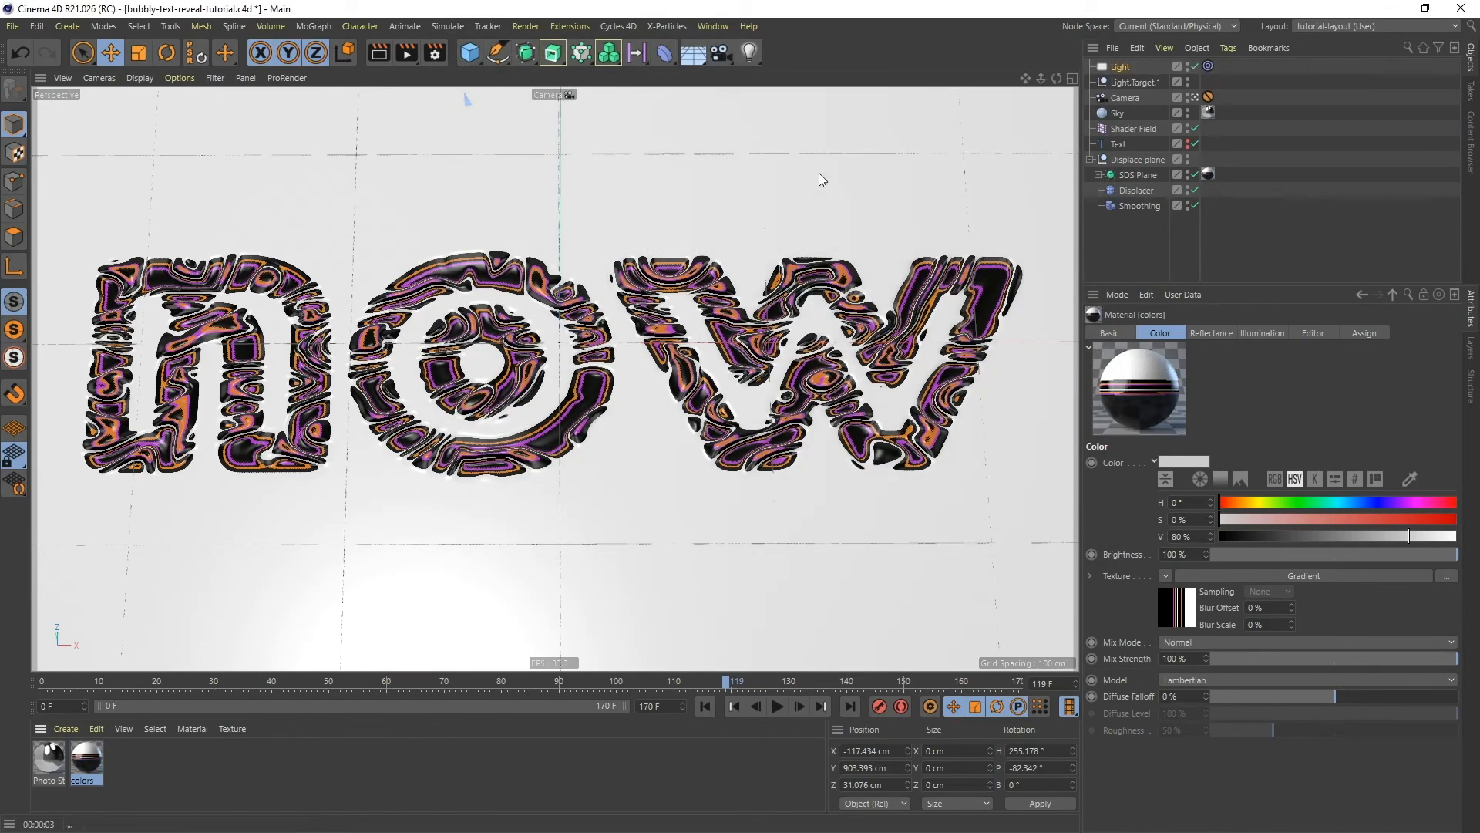
# - Render the current frame to the Picture Viewer and enlarge the viewer to examine the lettering at 100%
pyautogui.click(407, 54)
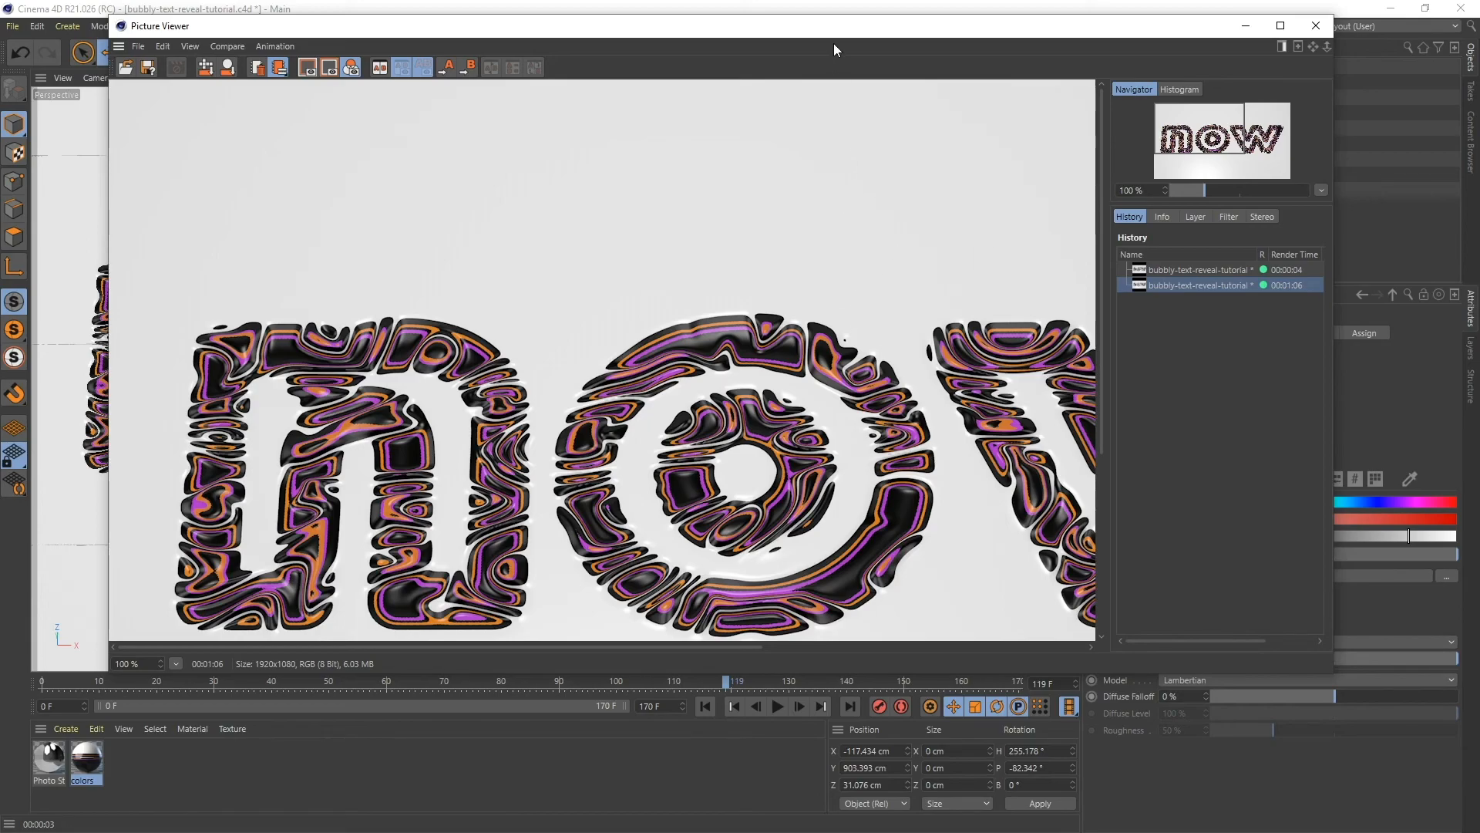
pyautogui.moveTo(839, 28); pyautogui.dragTo(737, 20)
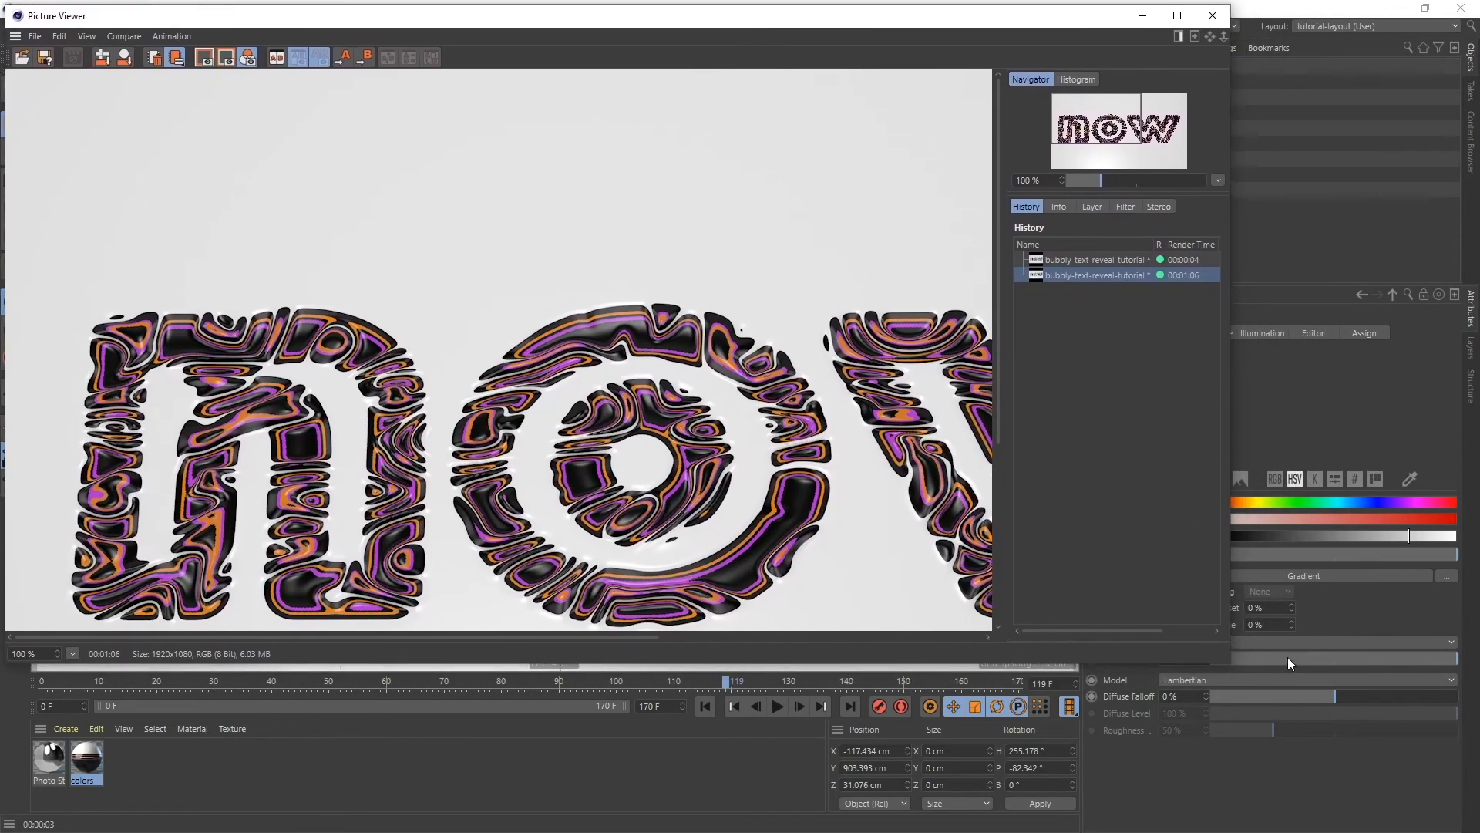
pyautogui.moveTo(1228, 663); pyautogui.dragTo(1468, 820)
pyautogui.moveTo(544, 789); pyautogui.dragTo(610, 794)
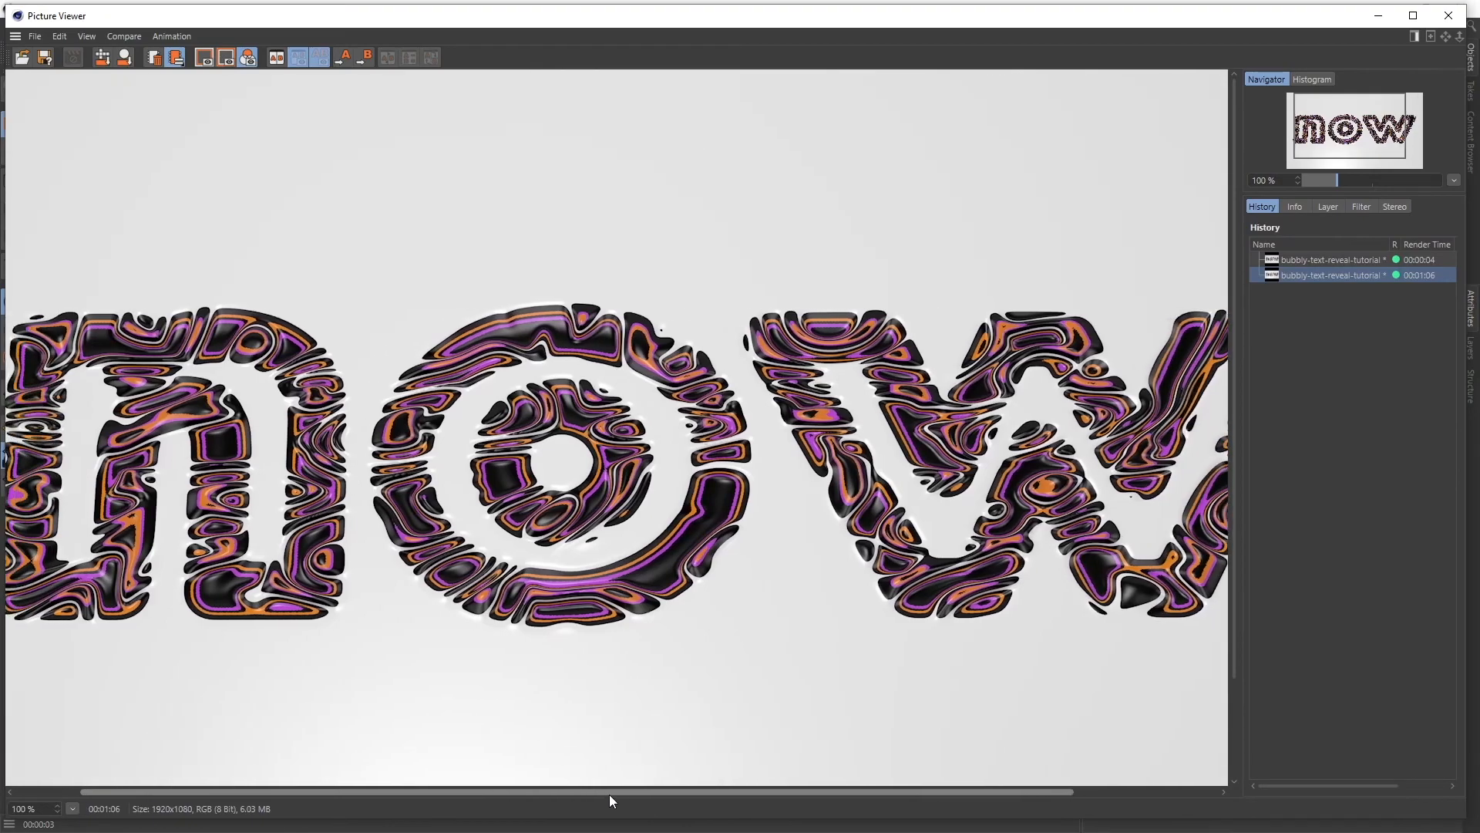